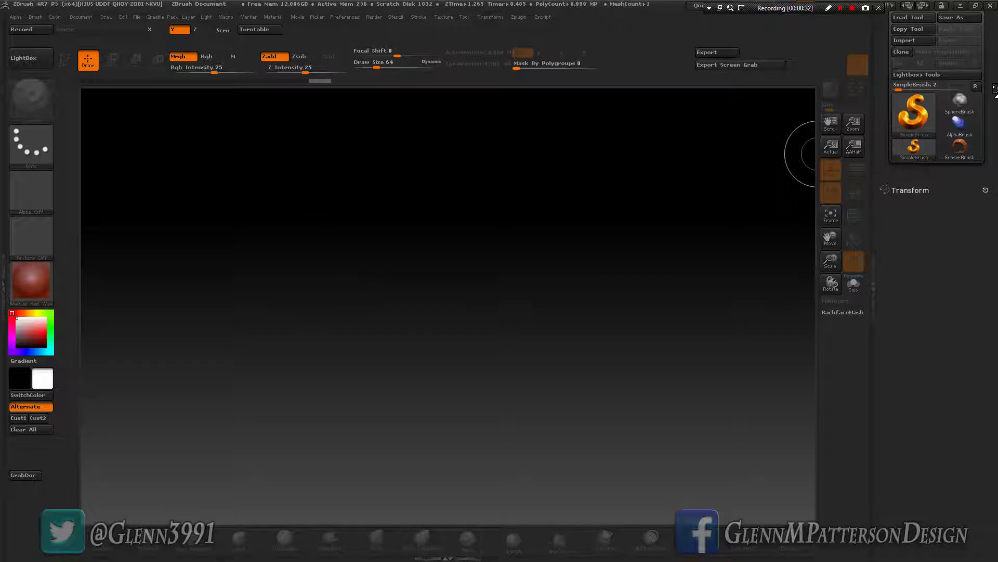
# - Import the Rock_Scan OBJ mesh from the Photoscan DEMO folder
pyautogui.click(907, 40)
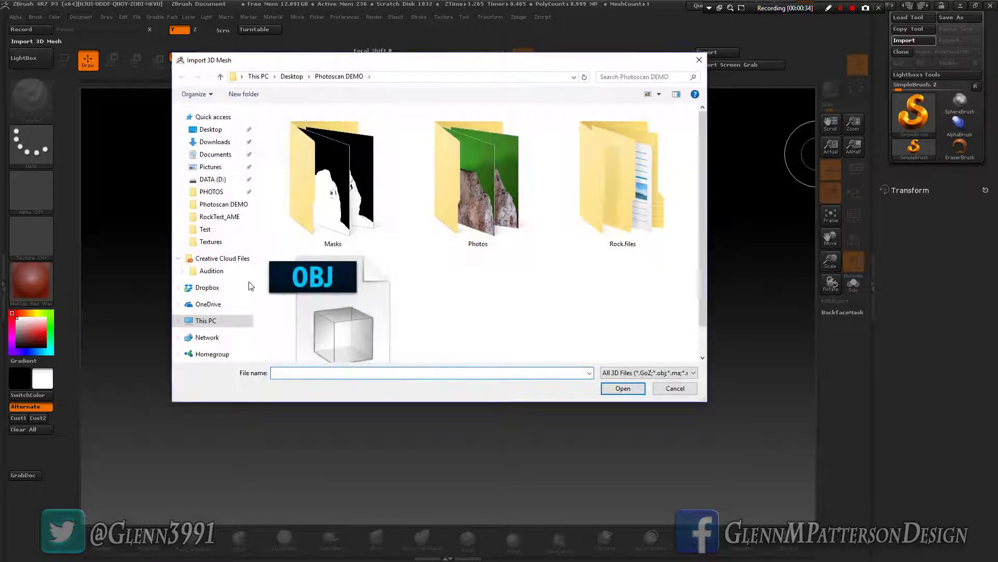
pyautogui.scroll(-1, 520, 296)
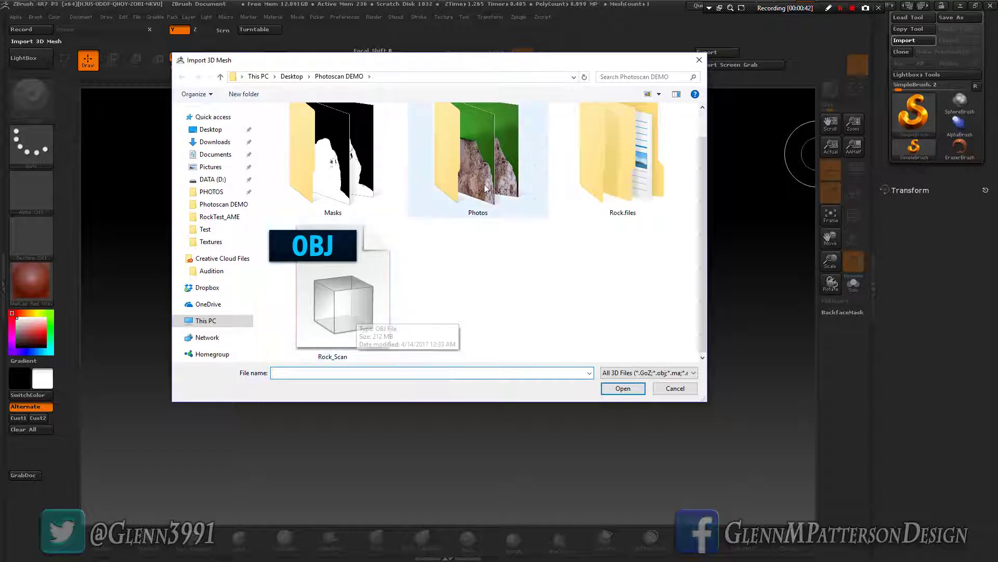
pyautogui.doubleClick(349, 317)
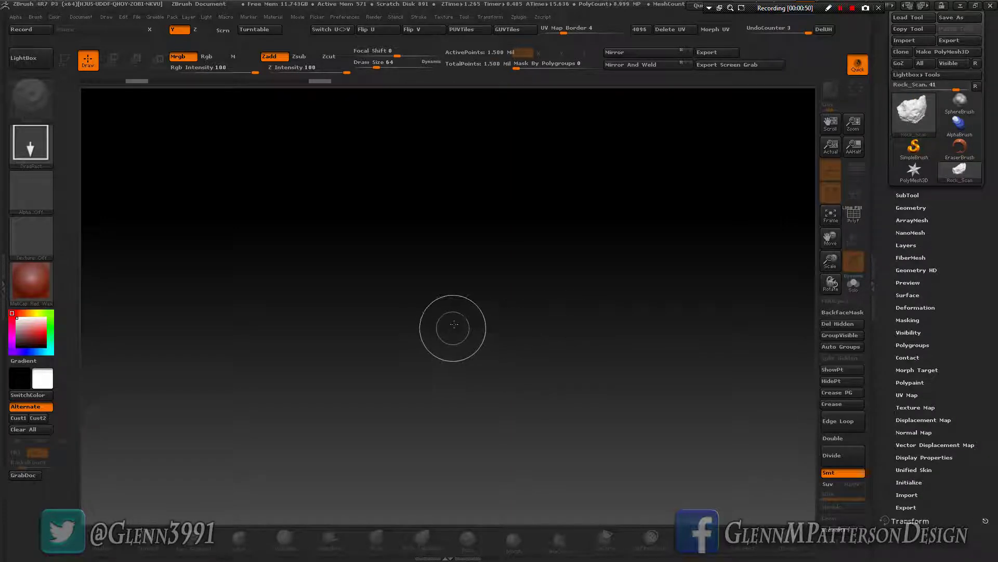
# - Draw the Rock_Scan mesh upright in the middle of the canvas and enable Edit mode for it
pyautogui.moveTo(456, 324); pyautogui.dragTo(471, 411)
pyautogui.press('t')
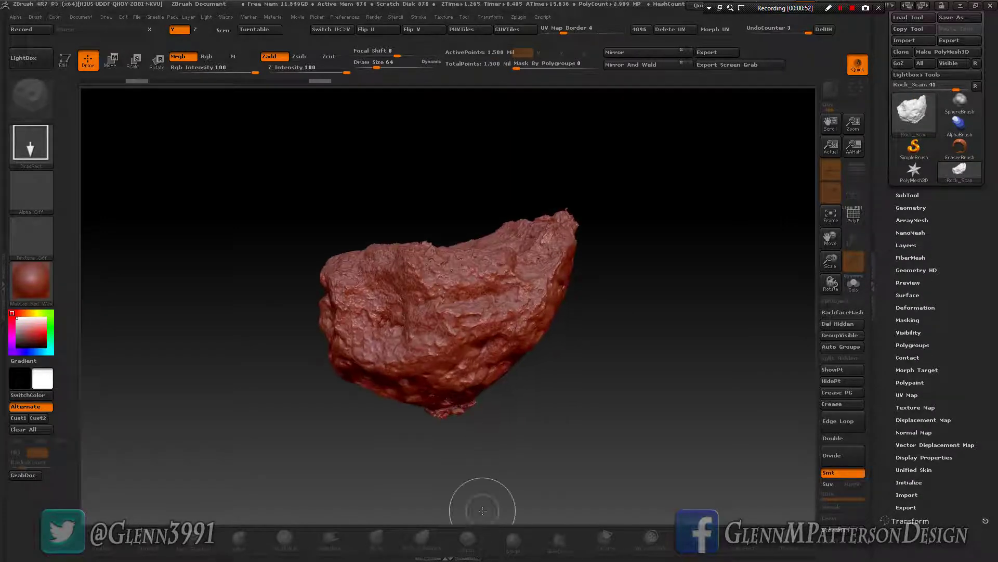
pyautogui.press('t')
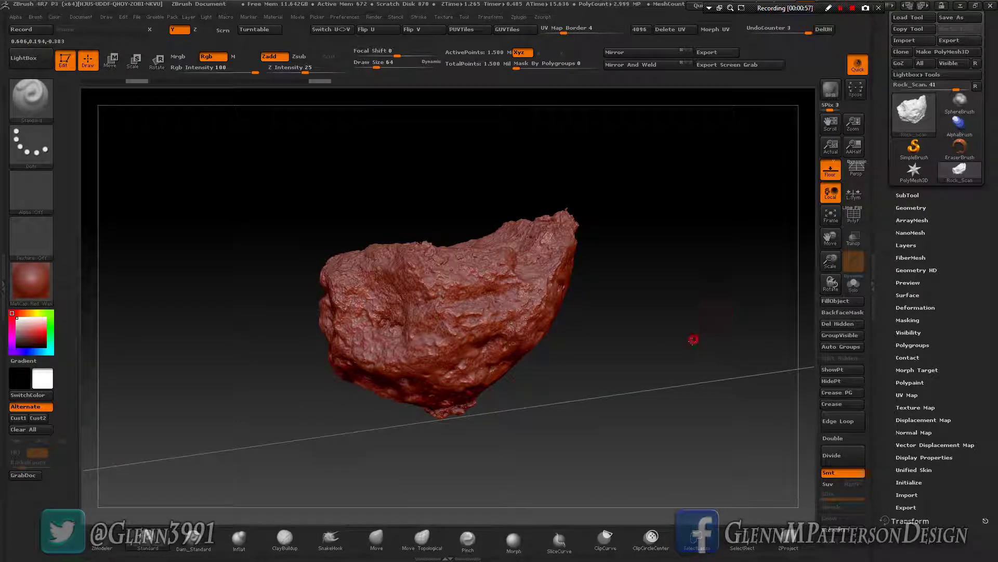
# - Apply the MatCap Gray material to the rock scan
pyautogui.moveTo(693, 339); pyautogui.dragTo(691, 373)
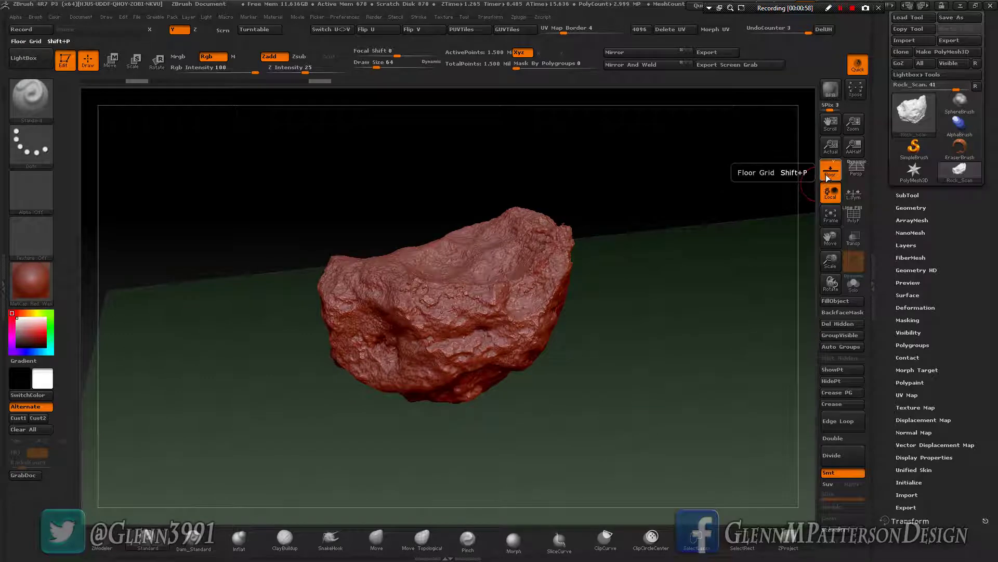
pyautogui.moveTo(604, 384); pyautogui.dragTo(626, 373)
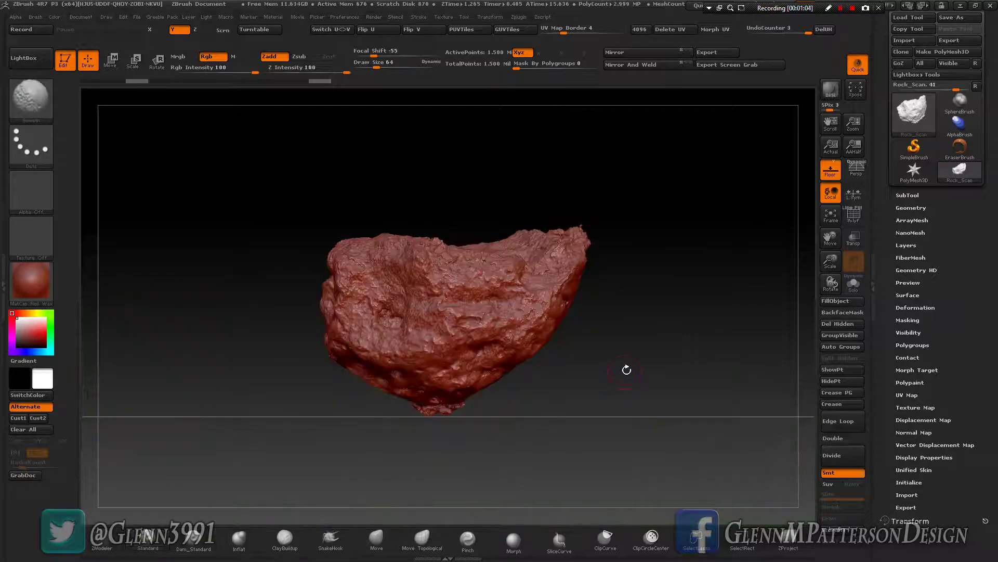
pyautogui.click(31, 282)
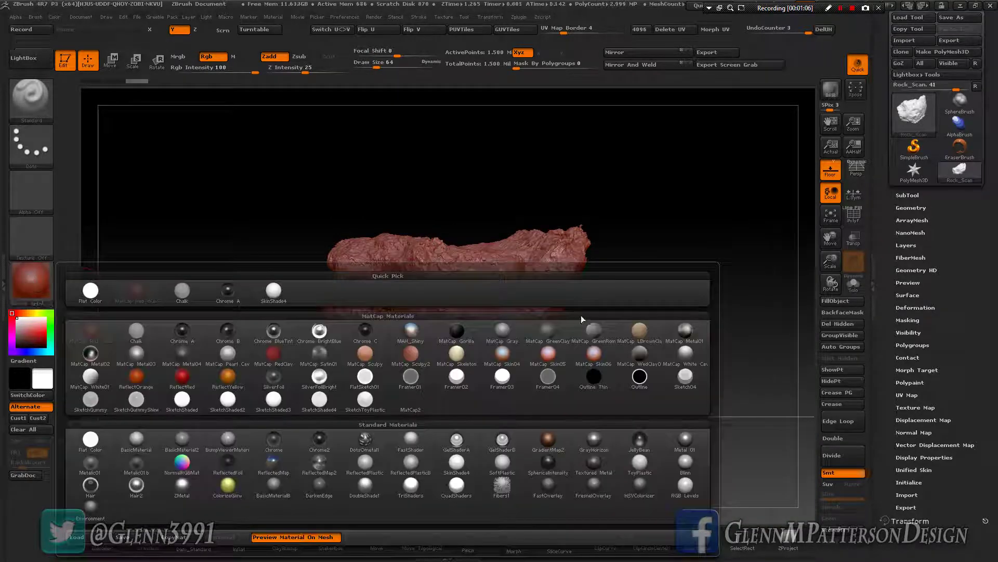
pyautogui.click(505, 333)
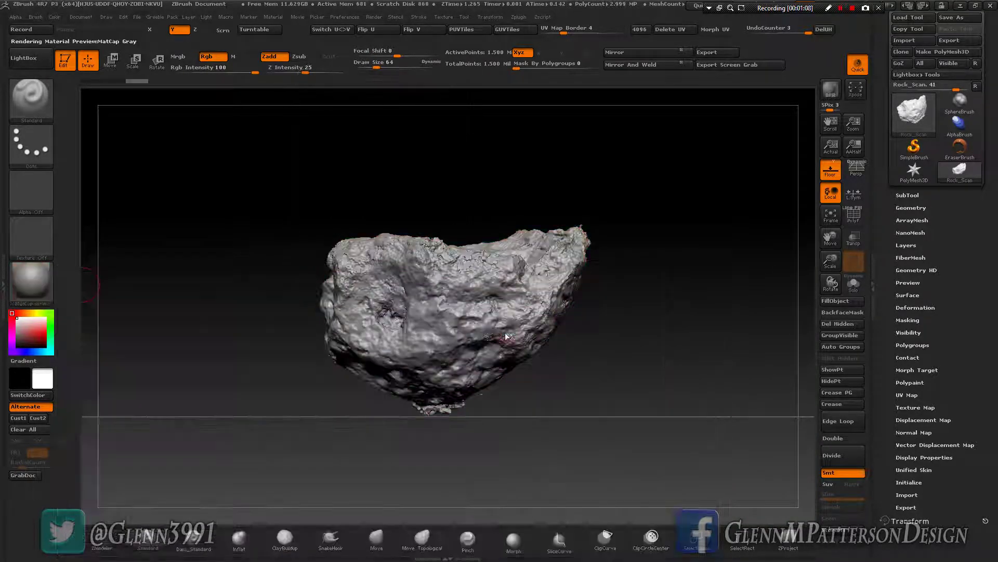
# - Import the Rock_Scan image from the Photoscan DEMO folder as a texture and flip it vertically
pyautogui.click(3, 279)
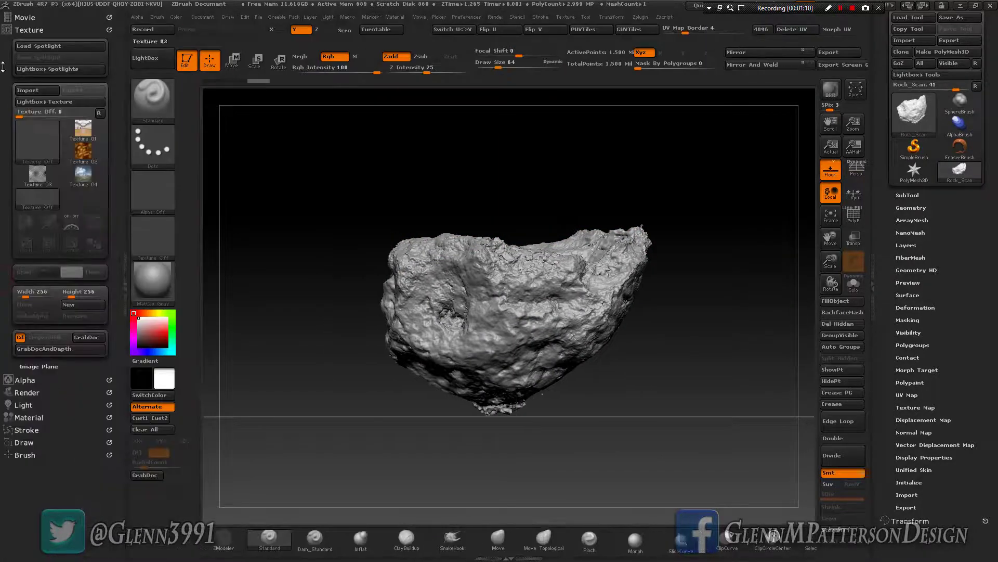
pyautogui.click(29, 92)
pyautogui.scroll(-1, 501, 292)
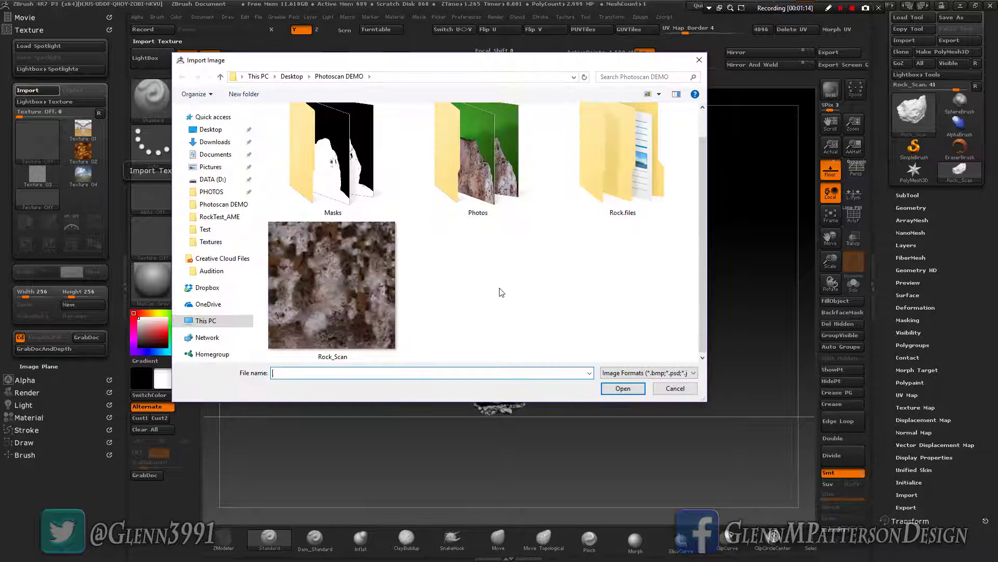
pyautogui.click(337, 310)
pyautogui.doubleClick(337, 311)
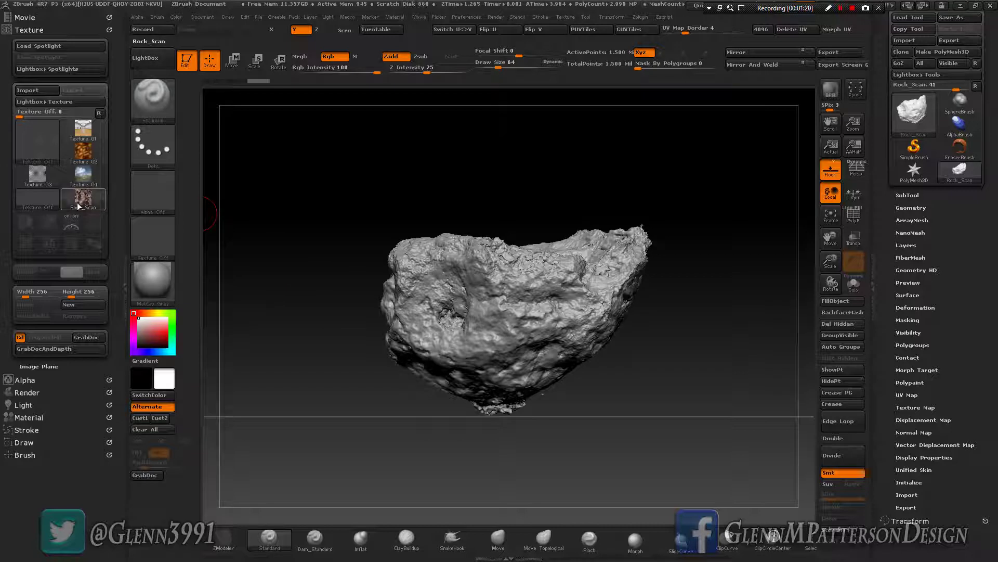
pyautogui.click(78, 207)
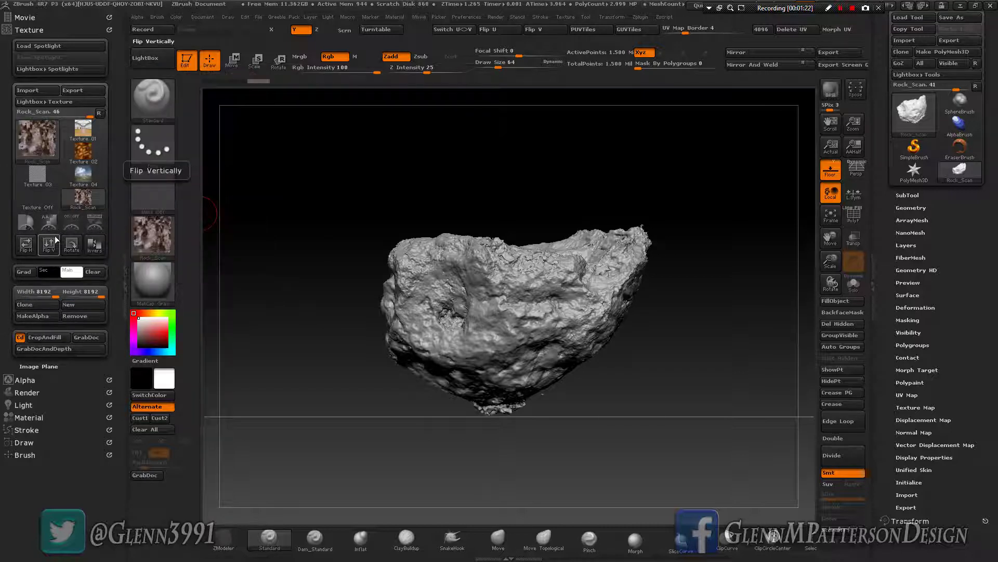
pyautogui.click(49, 249)
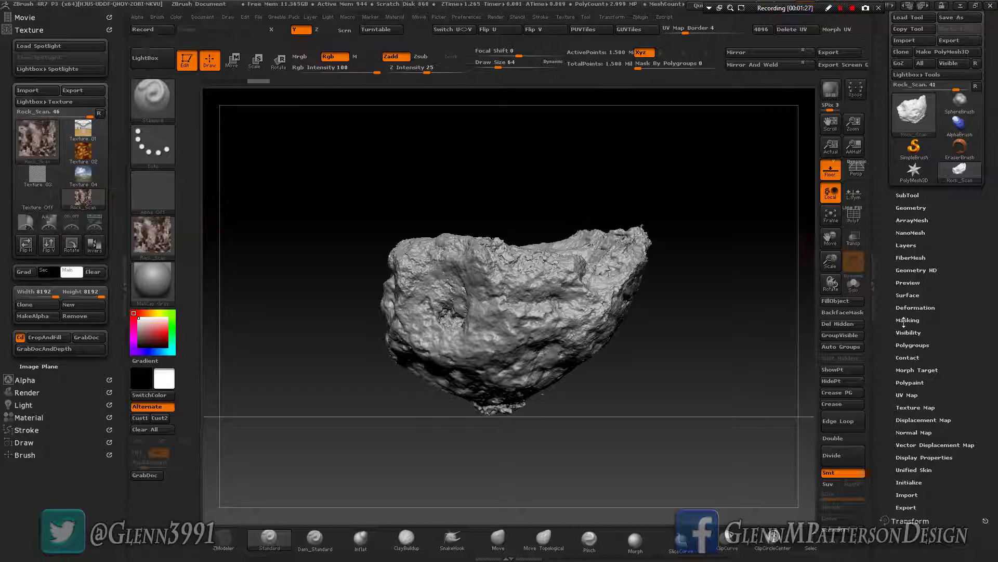
# - Assign the flipped Rock_Scan texture to the mesh as its texture map
pyautogui.click(909, 407)
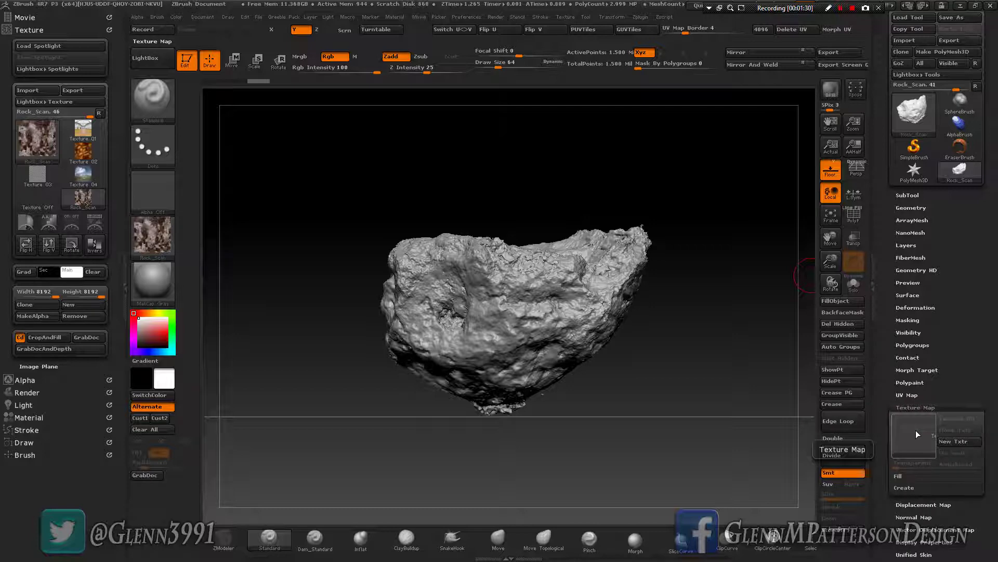
pyautogui.click(916, 430)
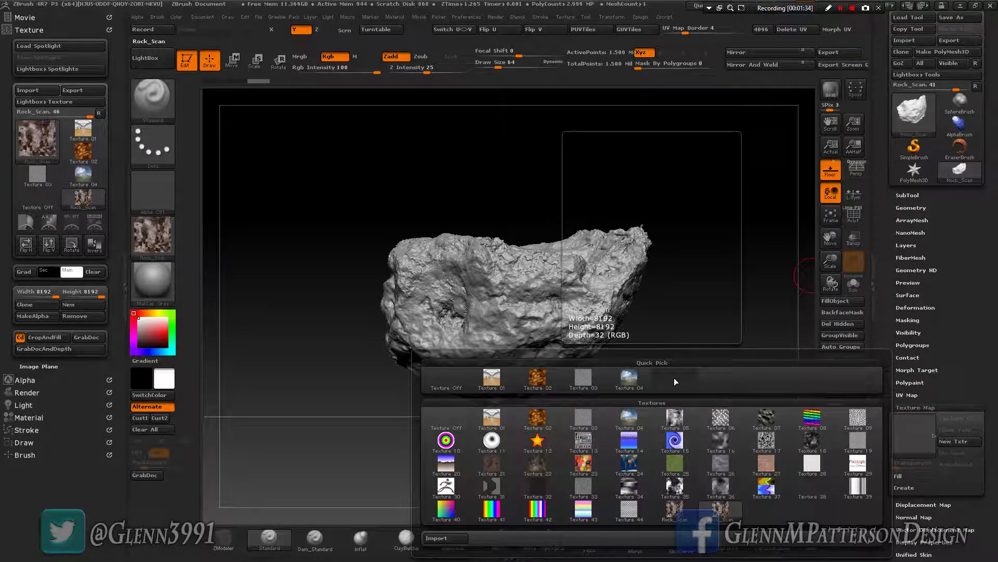
pyautogui.click(674, 379)
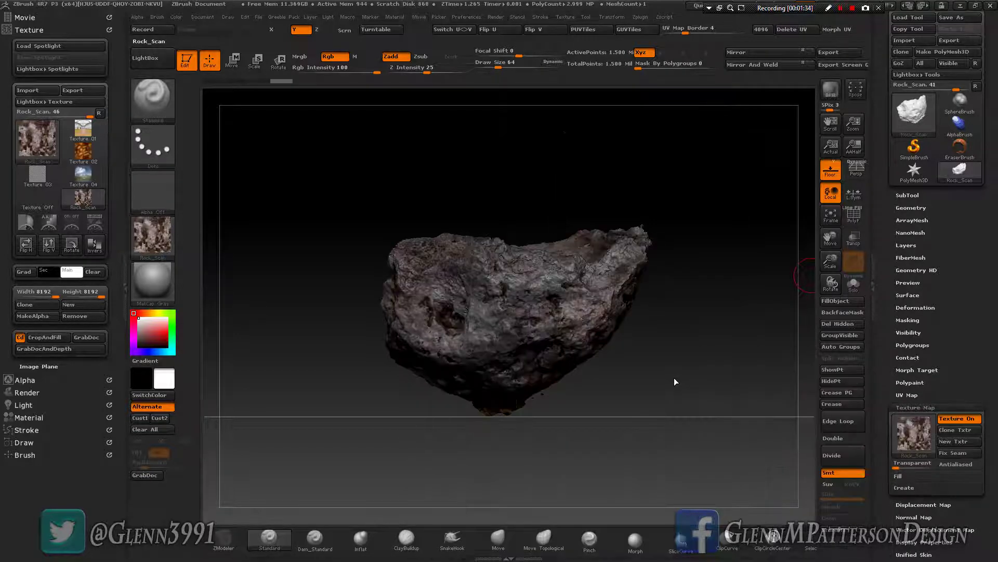
# - Set the current brush texture to Texture Off and close the tray holding the texture palette
pyautogui.click(146, 240)
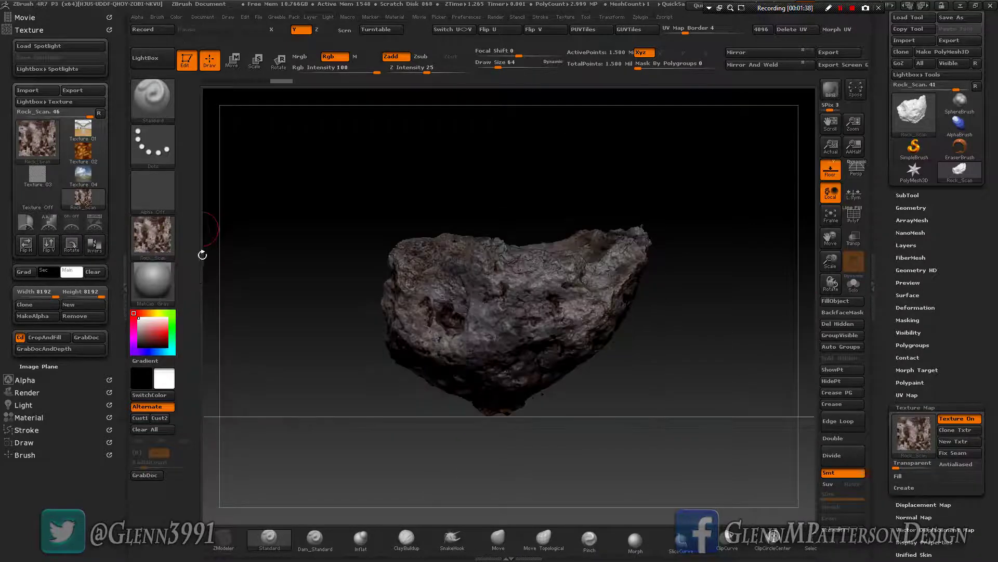
pyautogui.click(154, 240)
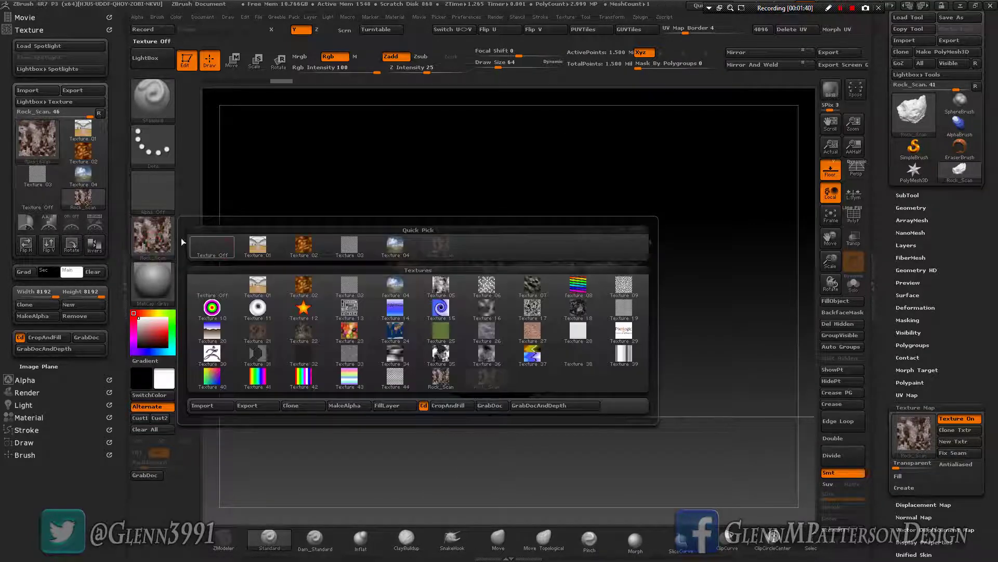
pyautogui.click(211, 247)
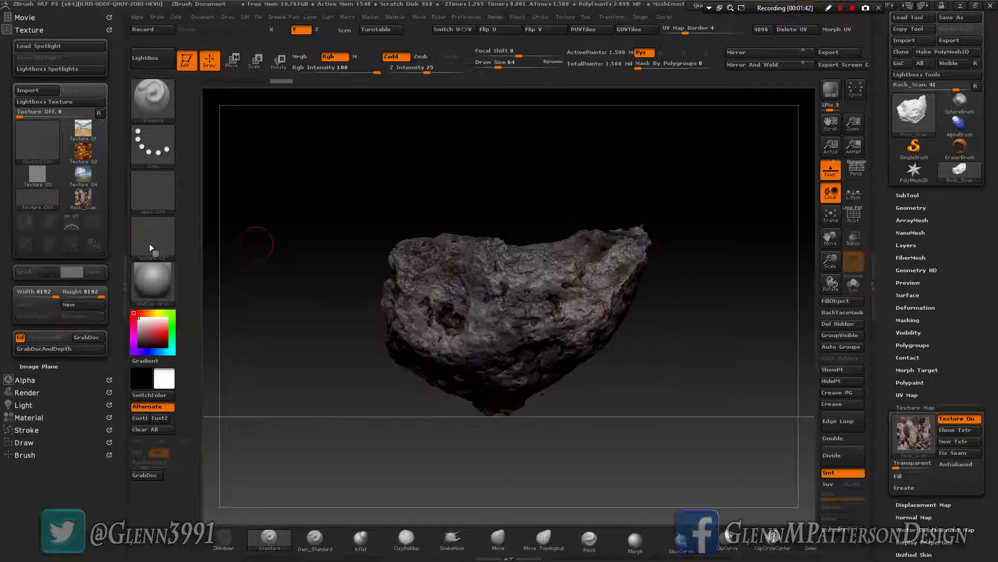
pyautogui.click(124, 265)
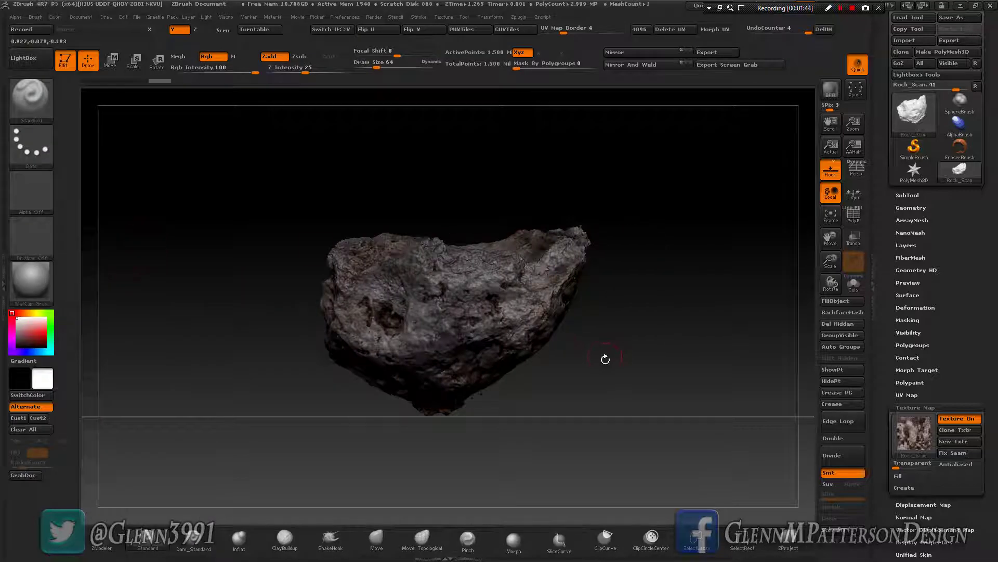
# - Check the textured rock from another side and select the Standard brush
pyautogui.moveTo(588, 362)
pyautogui.mouseDown()
pyautogui.moveTo(624, 362)
pyautogui.moveTo(511, 354)
pyautogui.moveTo(707, 328)
pyautogui.mouseUp()
pyautogui.press('b')
pyautogui.press('s')
pyautogui.press('t')
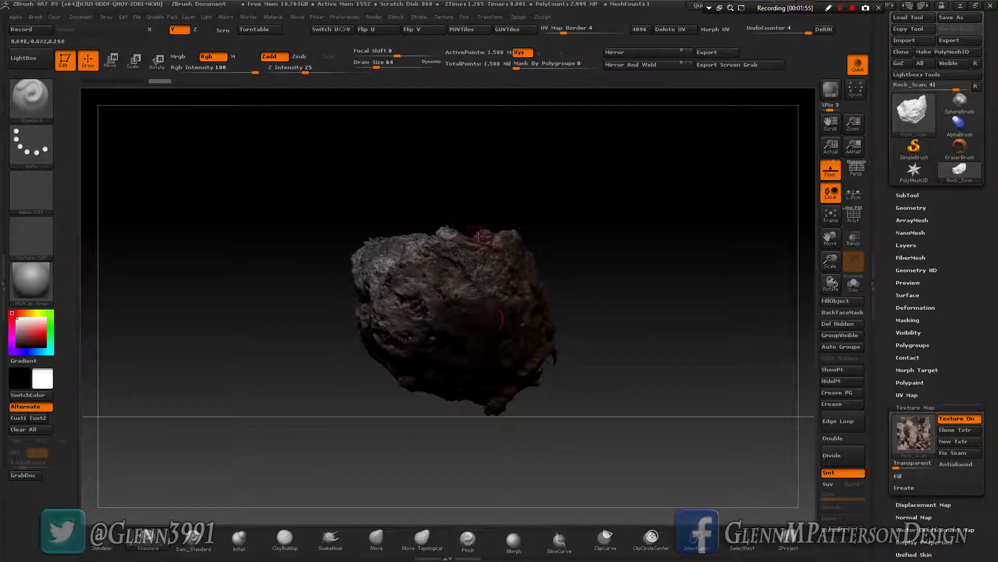
# - Rotate the rock with the transpose line to level it on the floor grid, and return to Draw mode
pyautogui.click(163, 68)
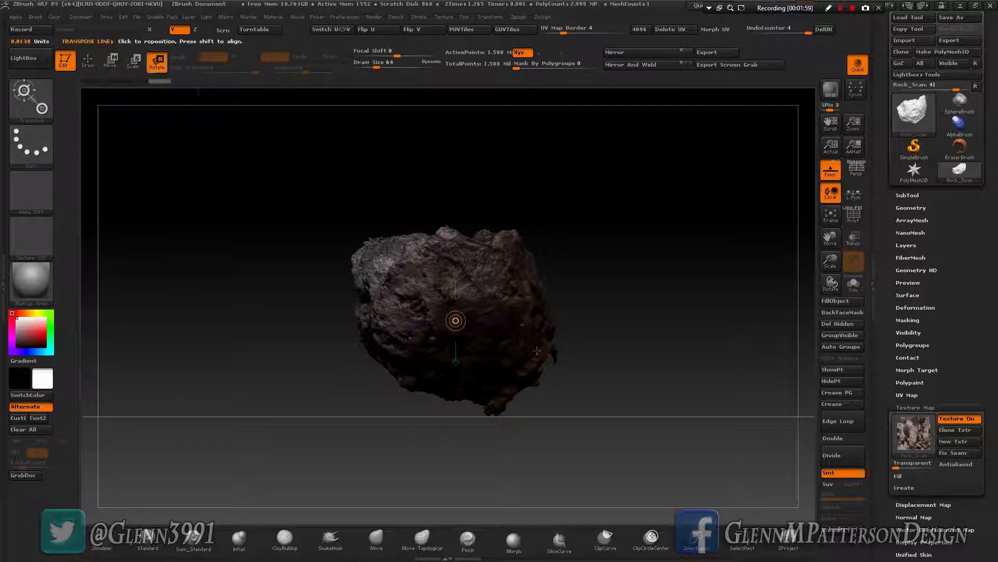
pyautogui.moveTo(456, 320); pyautogui.dragTo(515, 382)
pyautogui.moveTo(664, 361); pyautogui.dragTo(608, 363)
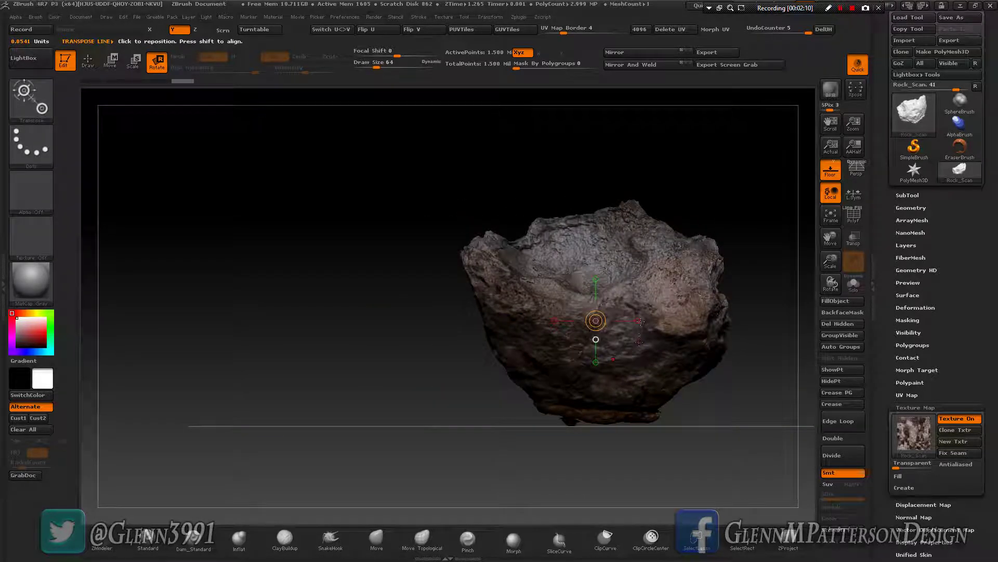
pyautogui.moveTo(596, 321); pyautogui.dragTo(730, 308)
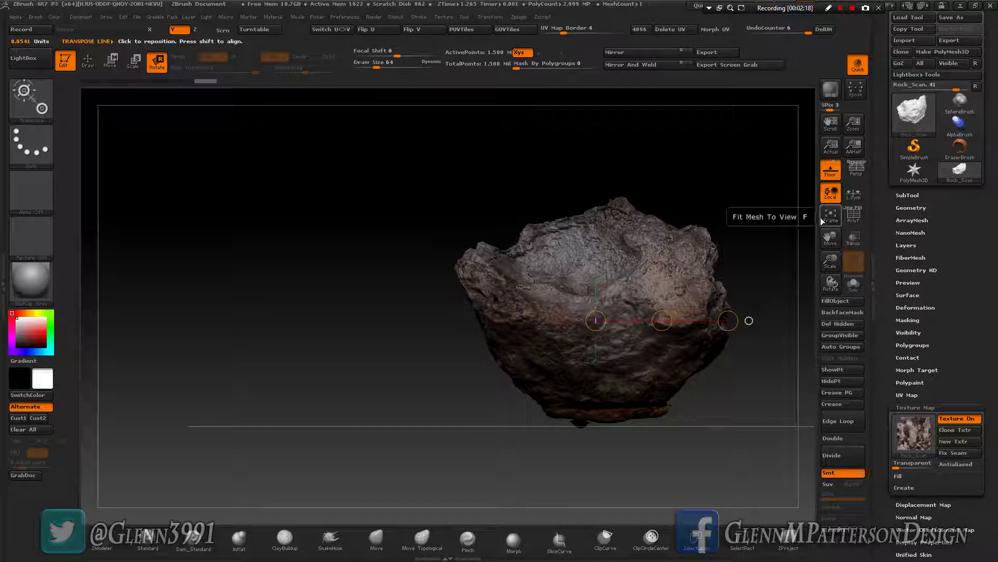
pyautogui.click(87, 61)
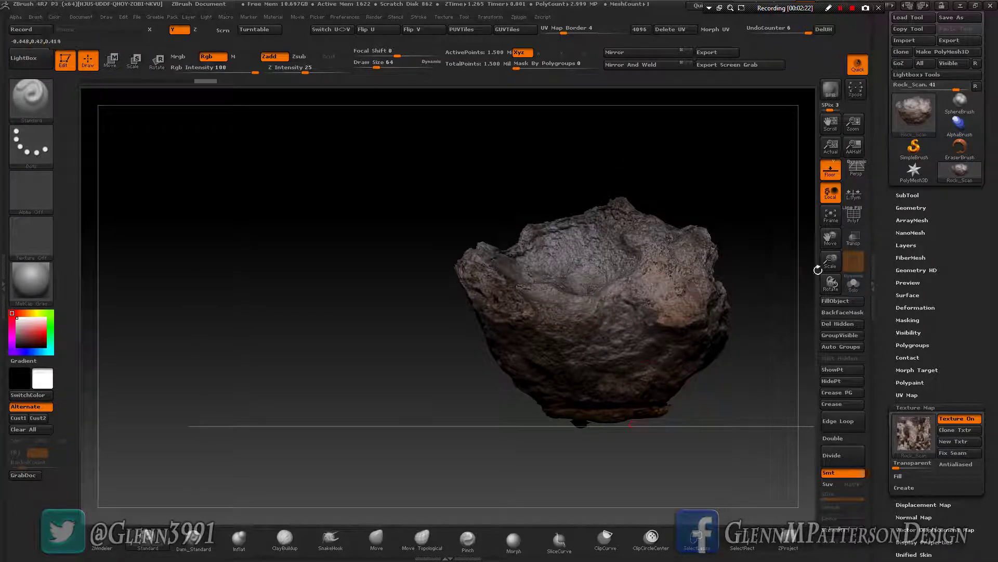
# - Hide the ragged strip along the rock's underside with a SelectRect selection
pyautogui.click(830, 215)
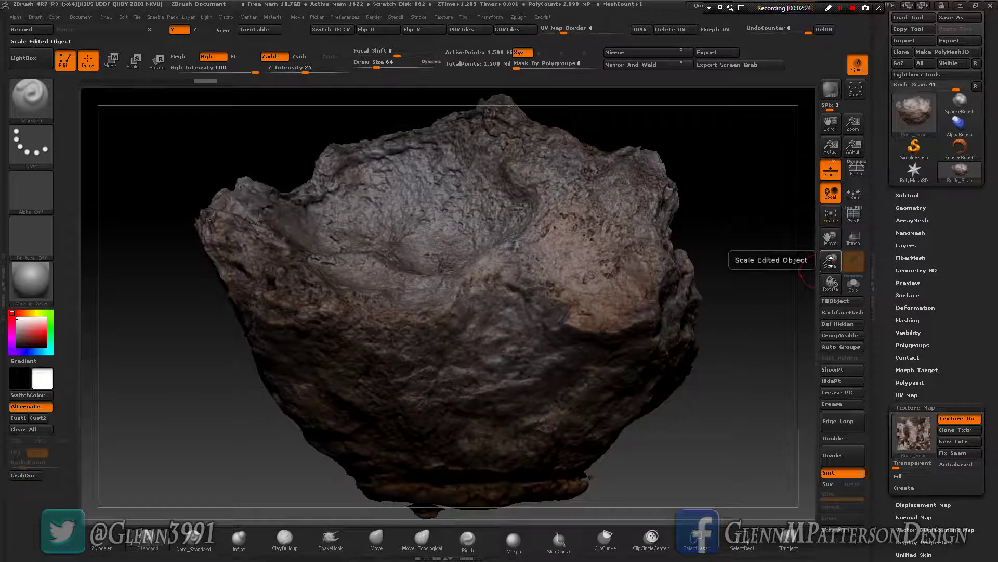
pyautogui.moveTo(830, 260); pyautogui.dragTo(831, 291)
pyautogui.moveTo(830, 235); pyautogui.dragTo(782, 226)
pyautogui.click(742, 538)
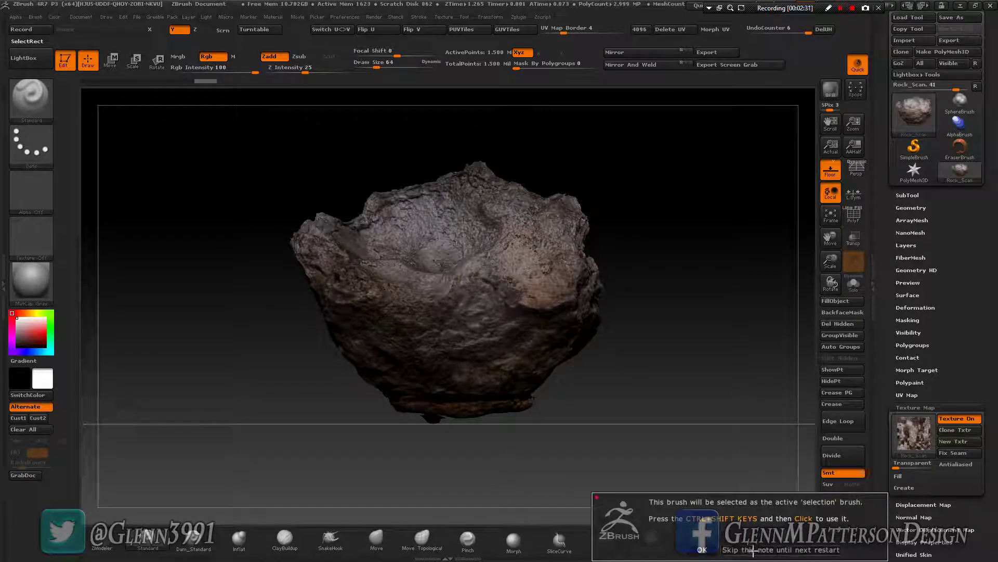
pyautogui.click(753, 549)
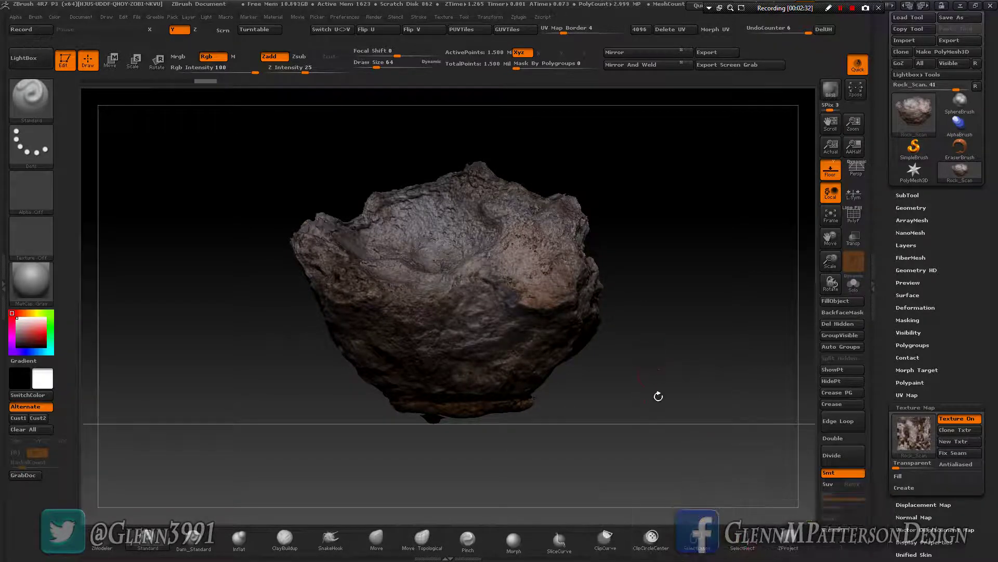
pyautogui.hotkey('ctrl', 'shift')
pyautogui.hotkey('ctrl', 'shift')
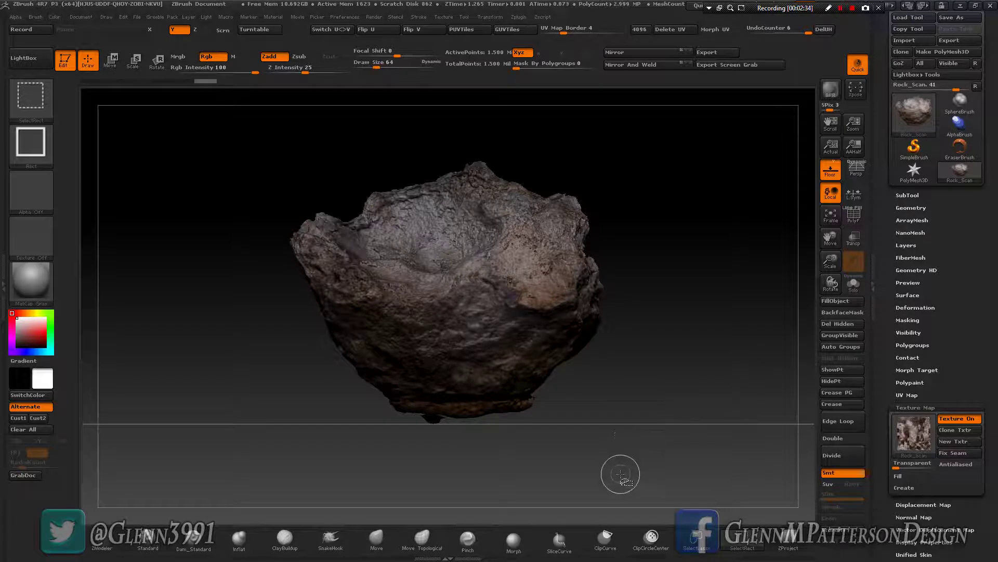
pyautogui.keyDown('ctrl'); pyautogui.keyDown('shift'); pyautogui.moveTo(621, 475); pyautogui.dragTo(319, 398); pyautogui.keyUp('shift'); pyautogui.keyUp('ctrl')
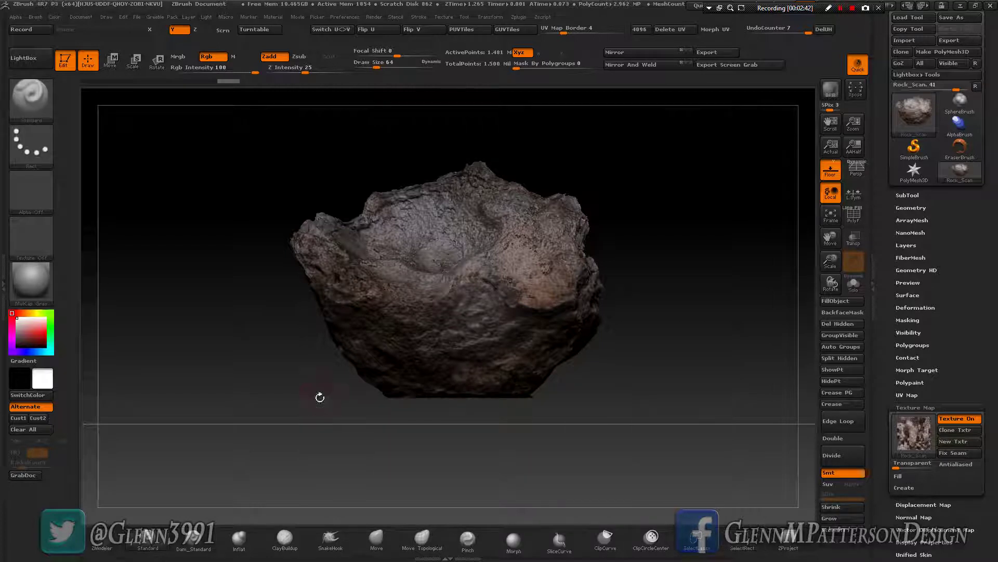
# - Choose the SelectLasso tool and turn off the floor grid for an unobstructed view of the rock's base
pyautogui.moveTo(638, 397); pyautogui.dragTo(697, 390)
pyautogui.moveTo(834, 233); pyautogui.dragTo(666, 255)
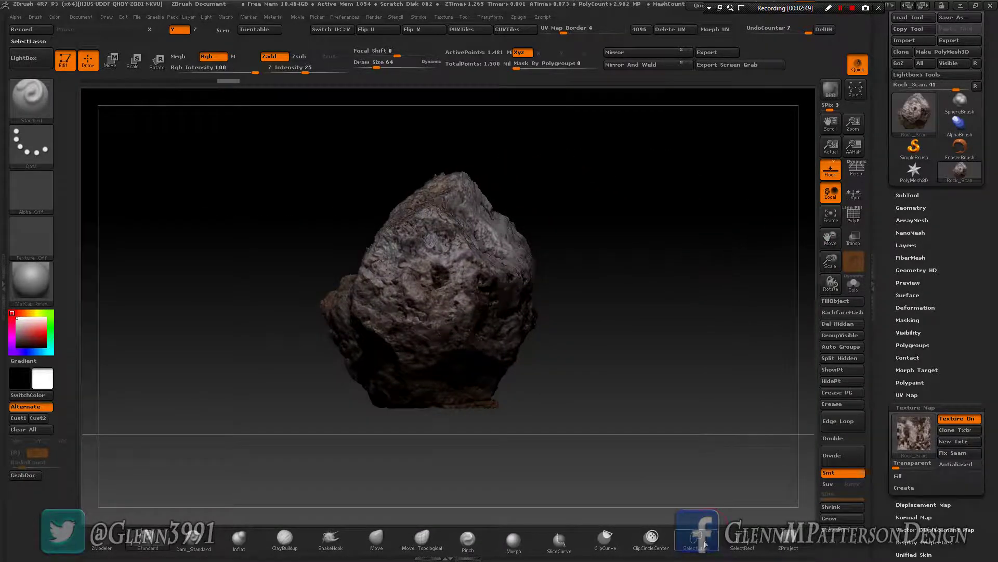
pyautogui.click(827, 179)
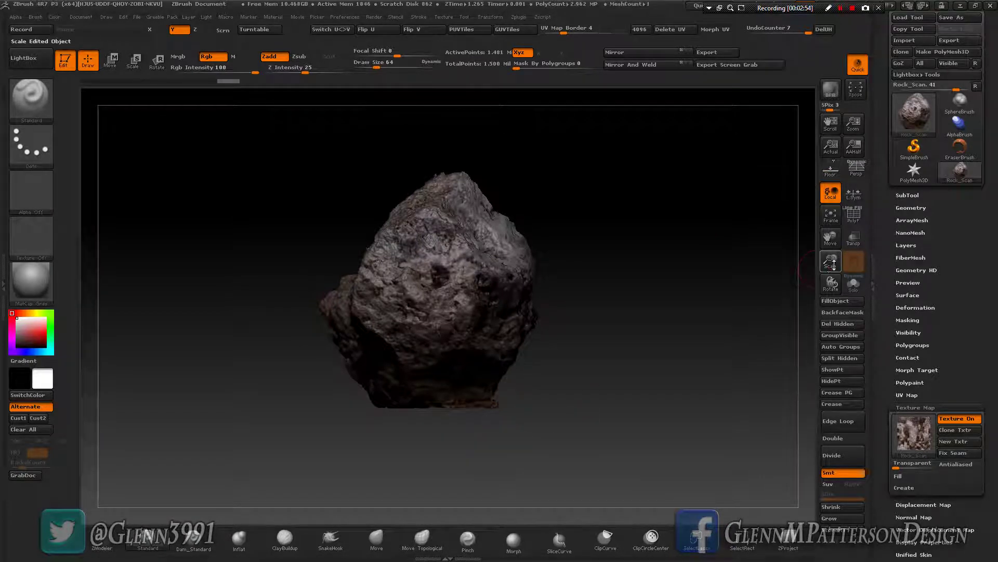
pyautogui.moveTo(828, 260); pyautogui.dragTo(829, 83)
# - Hide the leftover brown ground geometry along the rock's base with SelectLasso selections
pyautogui.hotkey('ctrl', 'shift')
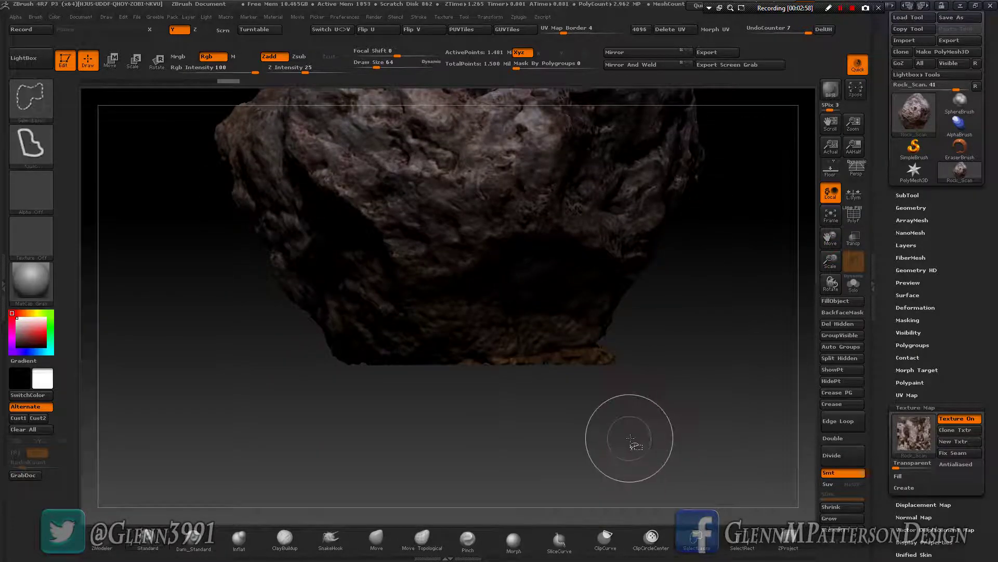
pyautogui.hotkey('ctrl', 'shift')
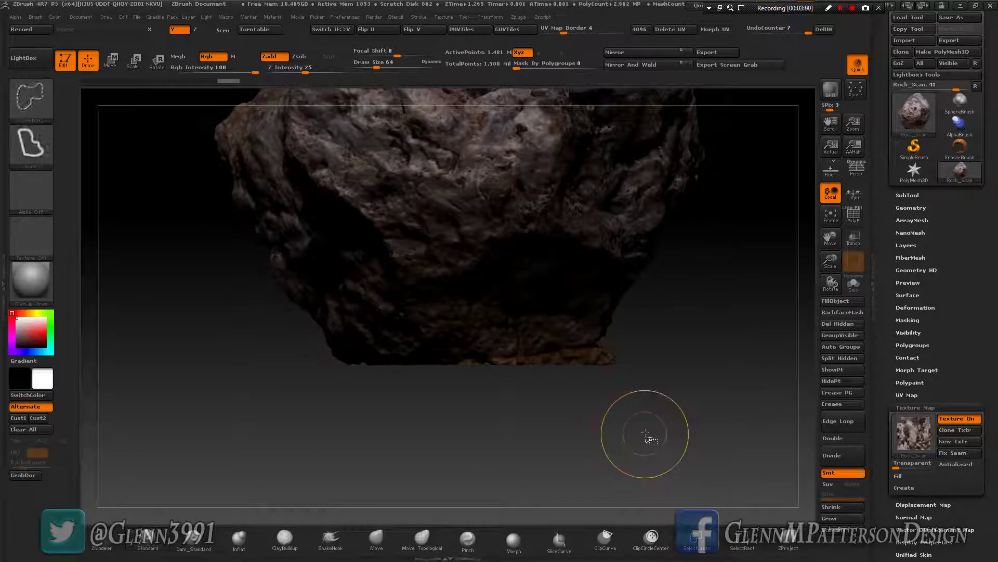
pyautogui.moveTo(647, 426)
pyautogui.keyDown('ctrl'); pyautogui.keyDown('alt'); pyautogui.keyDown('shift'); pyautogui.mouseDown()
pyautogui.moveTo(619, 346)
pyautogui.moveTo(570, 345)
pyautogui.moveTo(437, 370)
pyautogui.moveTo(370, 454)
pyautogui.moveTo(338, 452)
pyautogui.mouseUp(); pyautogui.keyUp('shift'); pyautogui.keyUp('alt'); pyautogui.keyUp('ctrl')
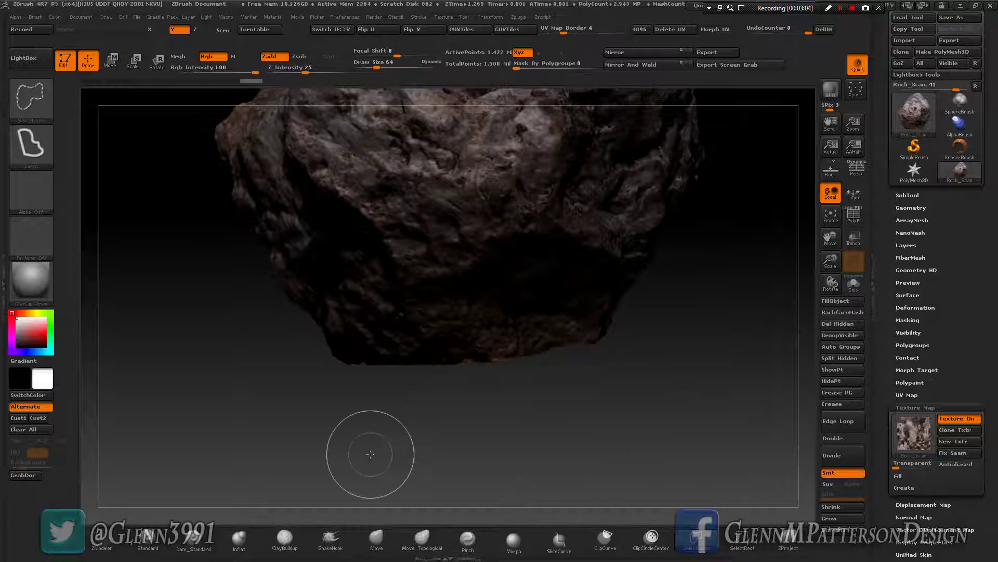
pyautogui.moveTo(404, 443)
pyautogui.mouseDown()
pyautogui.moveTo(439, 440)
pyautogui.moveTo(392, 445)
pyautogui.moveTo(407, 472)
pyautogui.mouseUp()
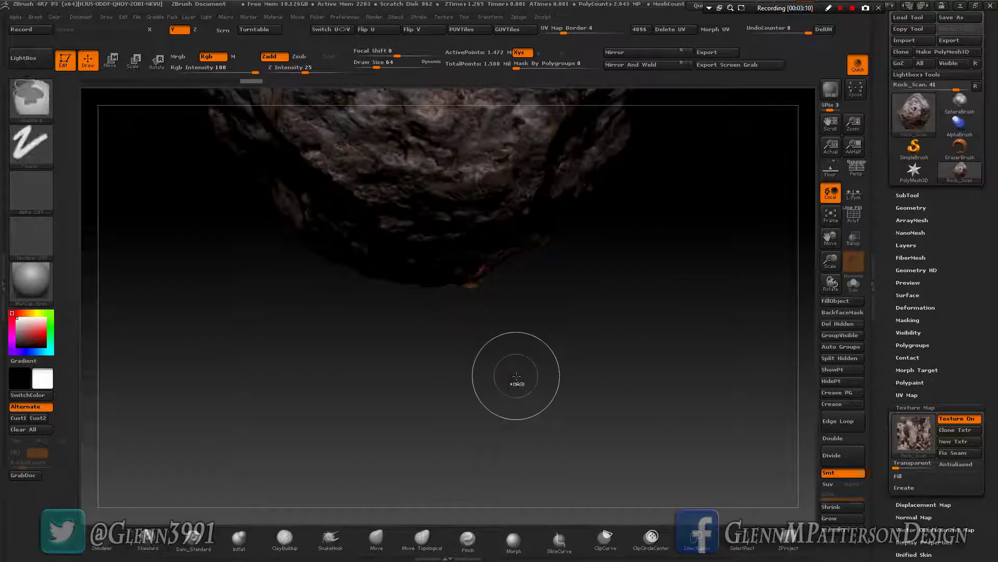
pyautogui.moveTo(495, 338)
pyautogui.keyDown('ctrl'); pyautogui.keyDown('alt'); pyautogui.keyDown('shift'); pyautogui.mouseDown()
pyautogui.moveTo(456, 293)
pyautogui.moveTo(460, 281)
pyautogui.moveTo(489, 273)
pyautogui.moveTo(526, 352)
pyautogui.mouseUp(); pyautogui.keyUp('shift'); pyautogui.keyUp('alt'); pyautogui.keyUp('ctrl')
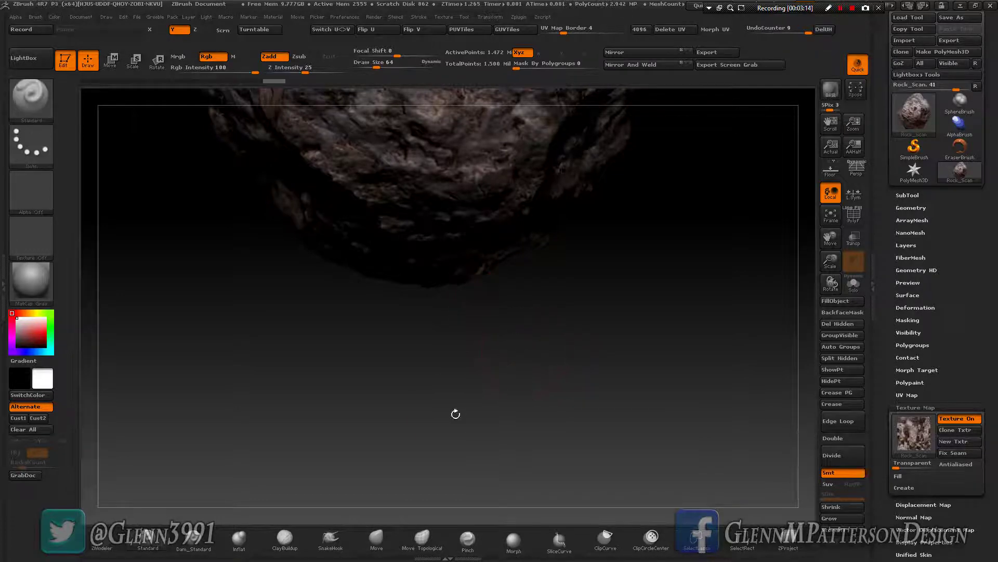
# - Turn on Double in the display properties so the rock mesh shows from both sides
pyautogui.moveTo(454, 412)
pyautogui.mouseDown()
pyautogui.moveTo(484, 370)
pyautogui.moveTo(556, 333)
pyautogui.moveTo(676, 230)
pyautogui.moveTo(689, 276)
pyautogui.moveTo(636, 272)
pyautogui.mouseUp()
pyautogui.scroll(-5, 940, 345)
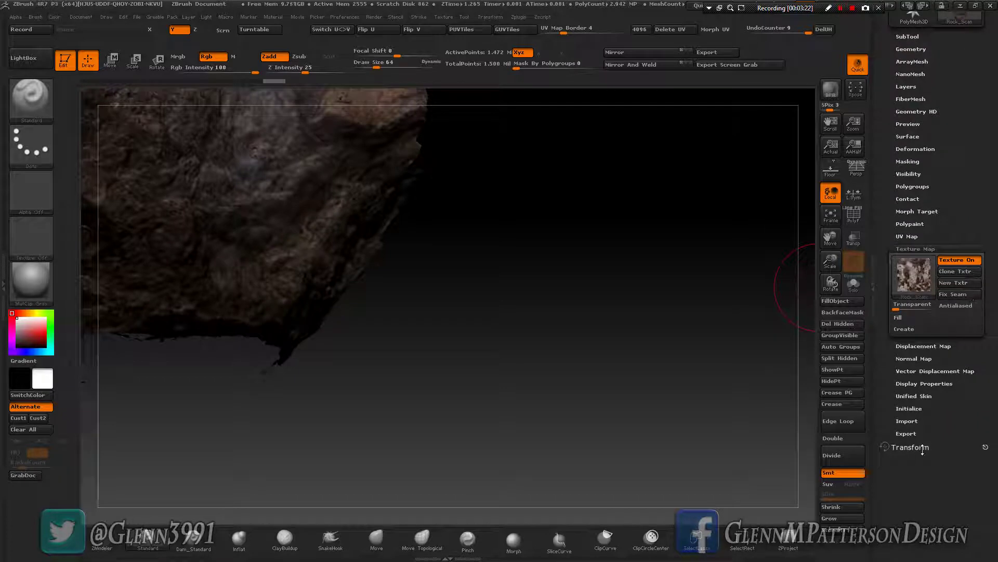
pyautogui.click(906, 384)
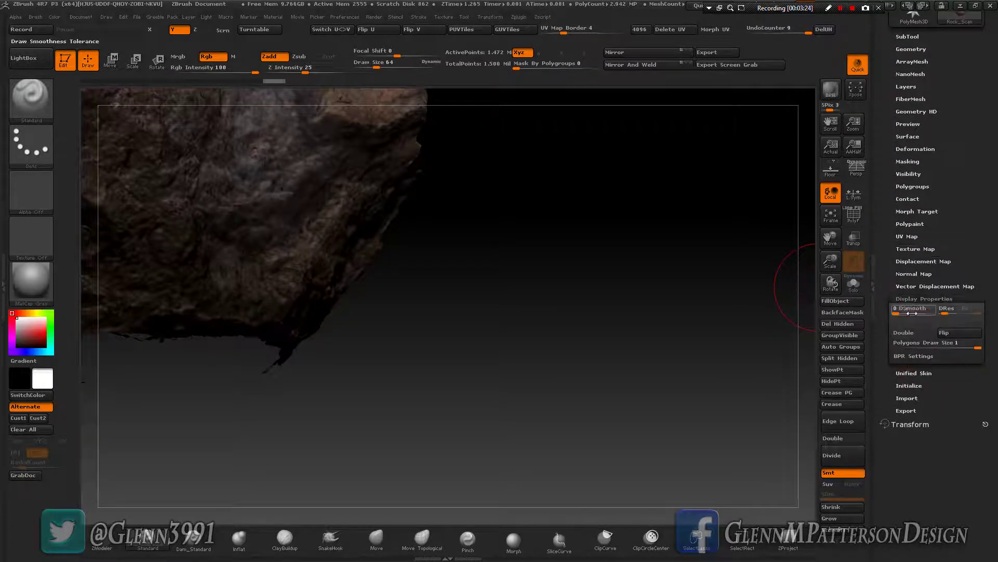
pyautogui.click(904, 333)
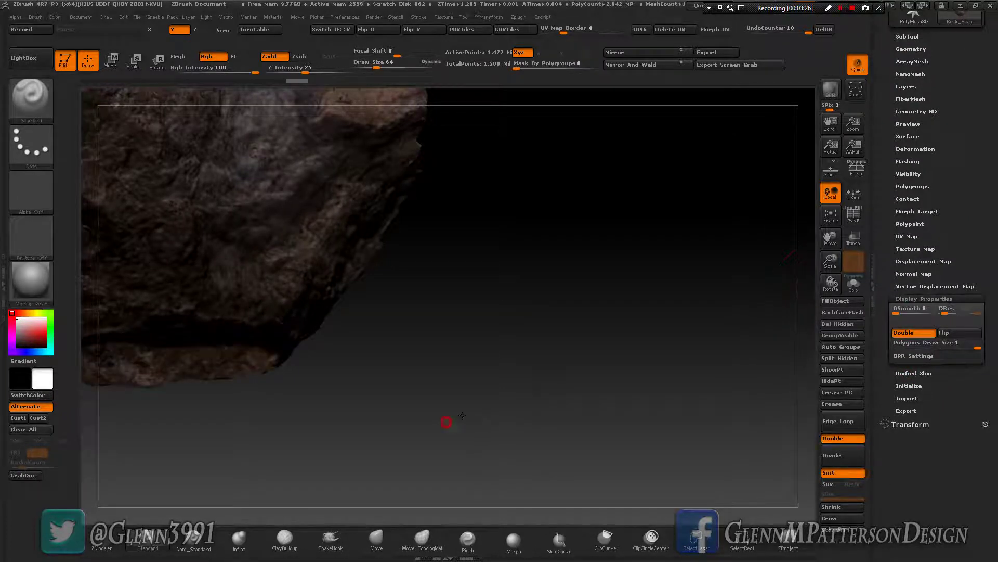
pyautogui.moveTo(486, 407)
pyautogui.mouseDown()
pyautogui.moveTo(464, 354)
pyautogui.moveTo(473, 403)
pyautogui.mouseUp()
pyautogui.moveTo(475, 416); pyautogui.dragTo(752, 248)
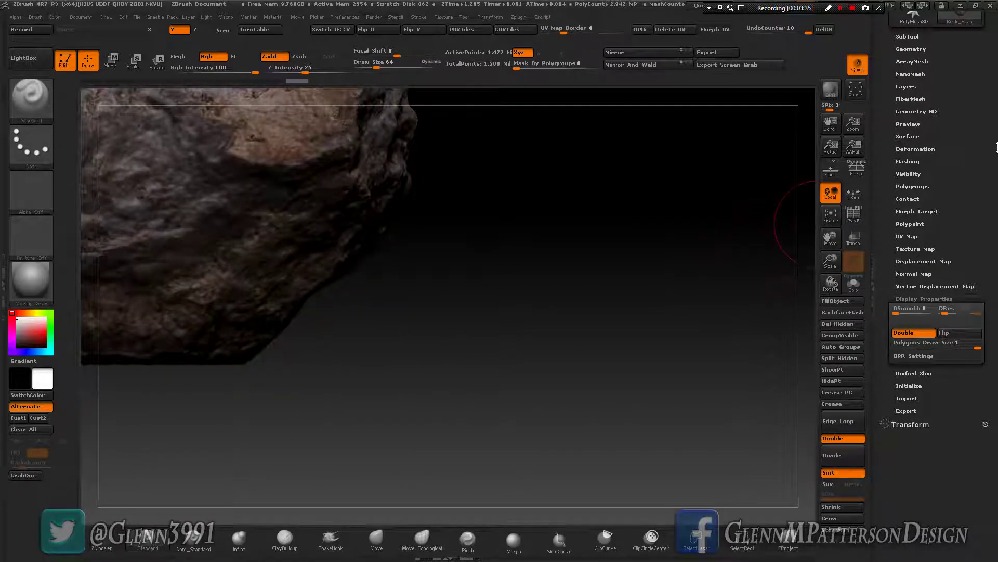
# - Delete the rock's hidden geometry permanently with Del Hidden from the Modify Topology options
pyautogui.moveTo(996, 147); pyautogui.dragTo(997, 182)
pyautogui.click(911, 123)
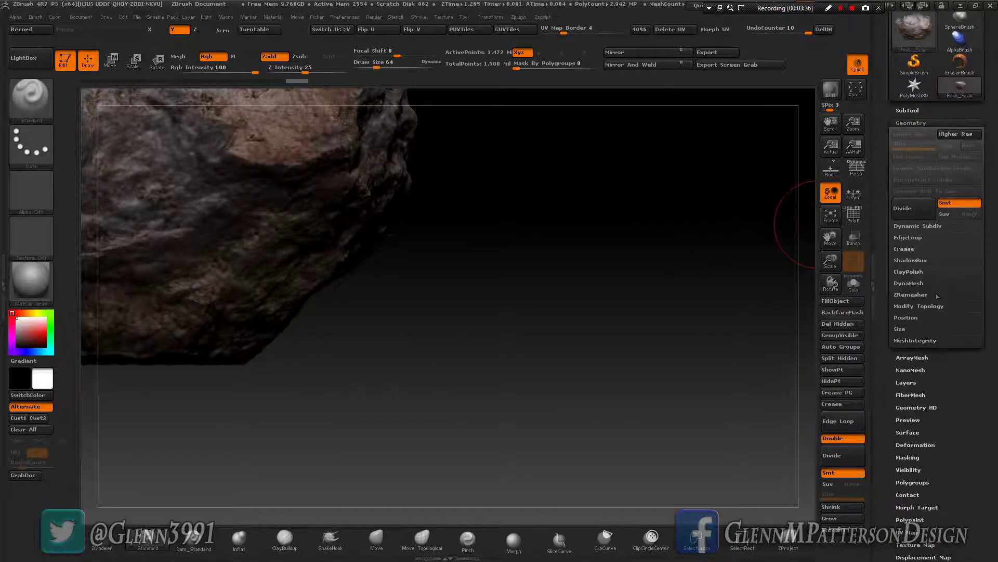
pyautogui.click(926, 307)
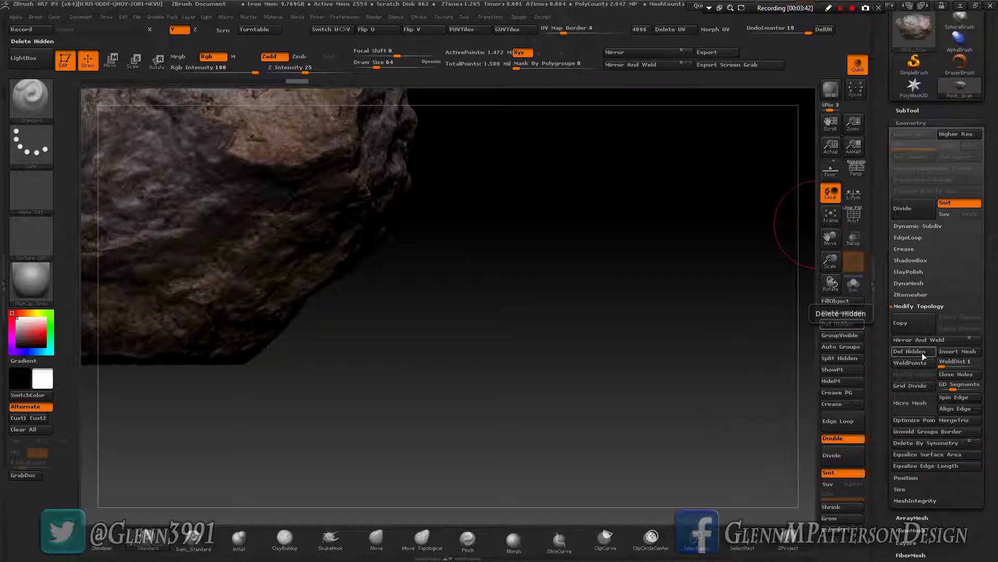
pyautogui.click(923, 356)
# - Try Close Holes on the large opening in the rock's underside, and undo it
pyautogui.moveTo(398, 376); pyautogui.dragTo(395, 273)
pyautogui.moveTo(830, 238); pyautogui.dragTo(906, 271)
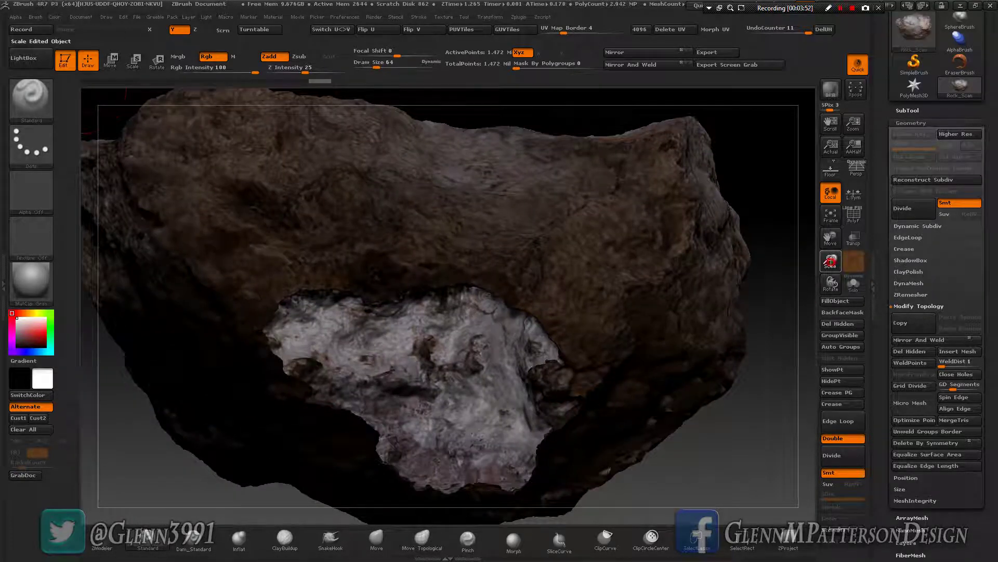
pyautogui.moveTo(830, 262)
pyautogui.mouseDown()
pyautogui.moveTo(818, 324)
pyautogui.moveTo(842, 255)
pyautogui.mouseUp()
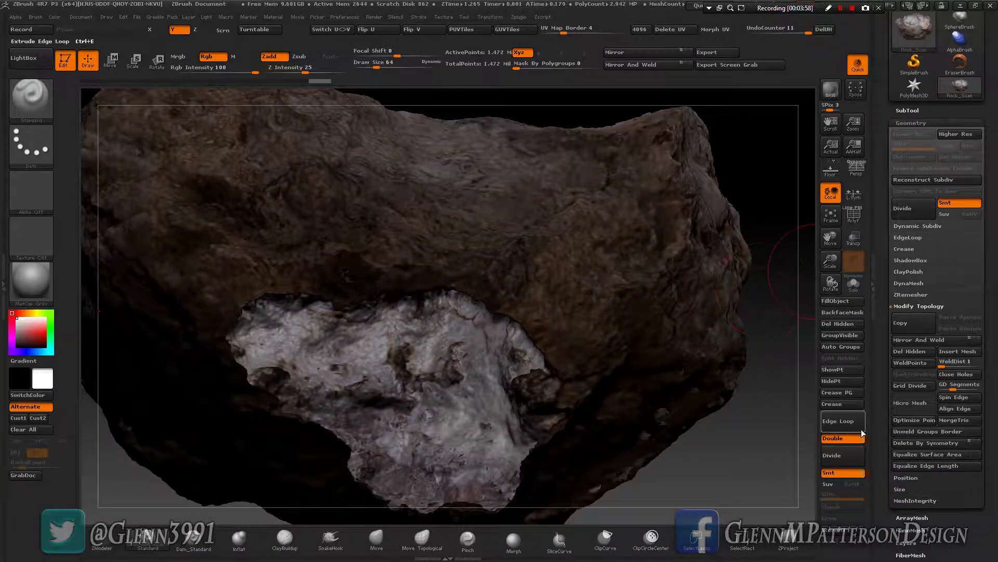
pyautogui.click(956, 377)
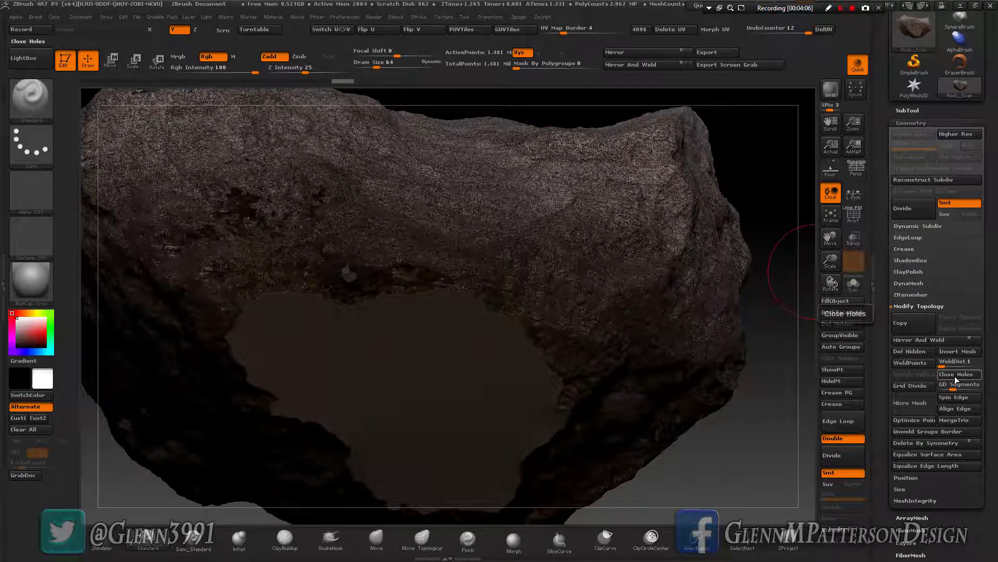
pyautogui.moveTo(560, 339)
pyautogui.mouseDown()
pyautogui.moveTo(562, 400)
pyautogui.moveTo(596, 415)
pyautogui.moveTo(607, 398)
pyautogui.moveTo(543, 267)
pyautogui.moveTo(555, 253)
pyautogui.moveTo(547, 222)
pyautogui.moveTo(519, 306)
pyautogui.moveTo(554, 243)
pyautogui.mouseUp()
pyautogui.hotkey('ctrl', 'z')
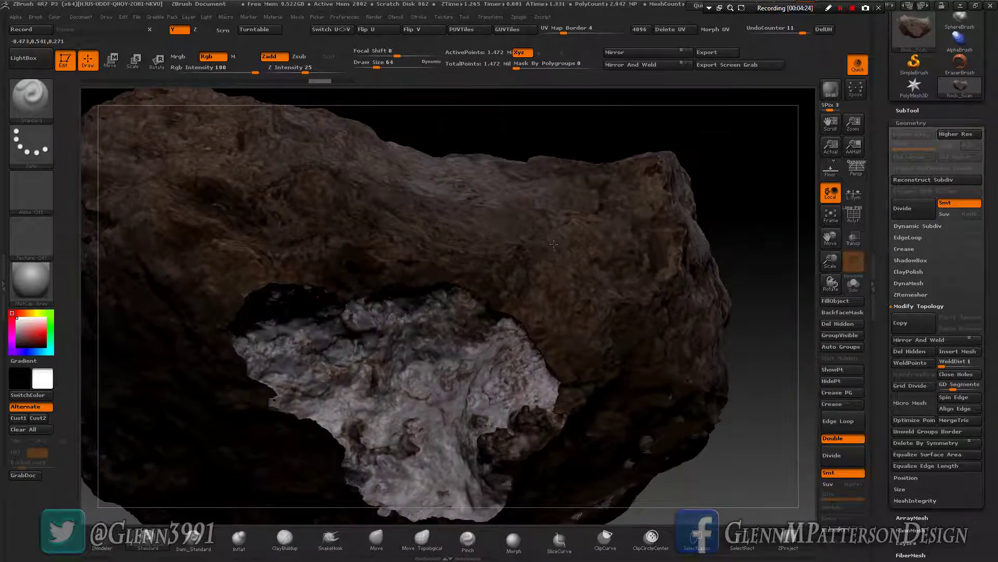
# - Mask the rock's open edges by feature with only Border enabled, and invert the mask
pyautogui.moveTo(569, 325); pyautogui.dragTo(572, 346)
pyautogui.moveTo(831, 236); pyautogui.dragTo(918, 174)
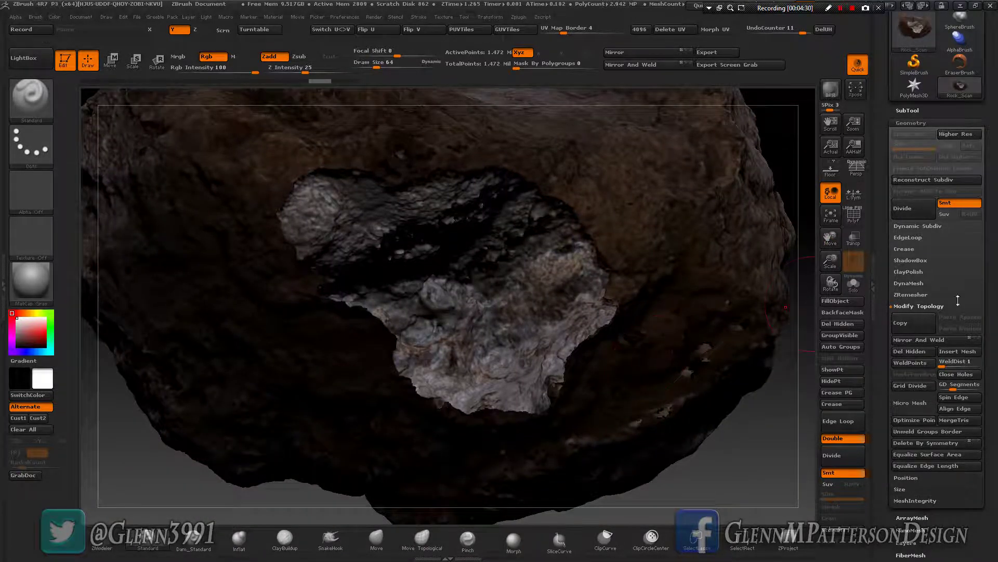
pyautogui.scroll(-5, 994, 429)
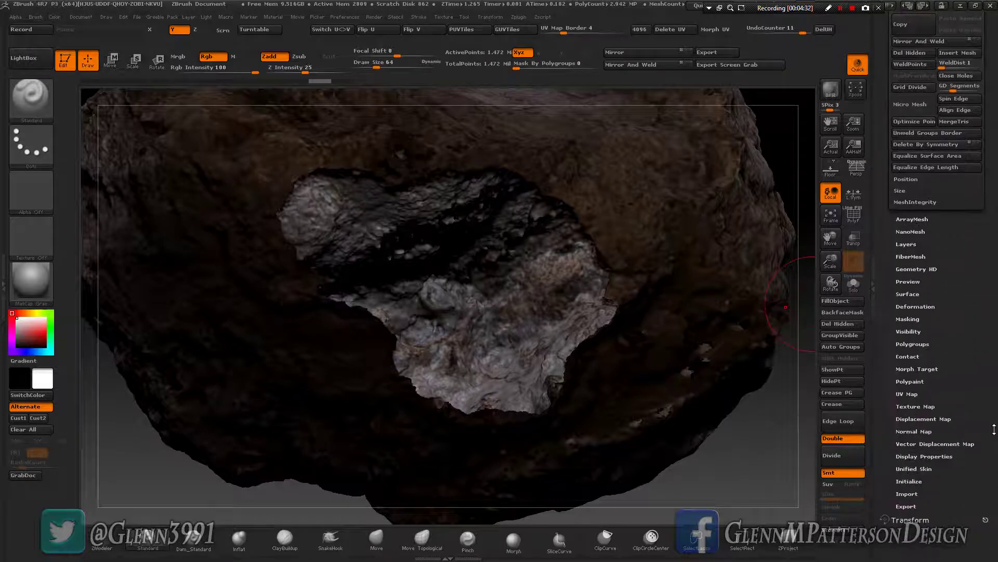
pyautogui.click(909, 320)
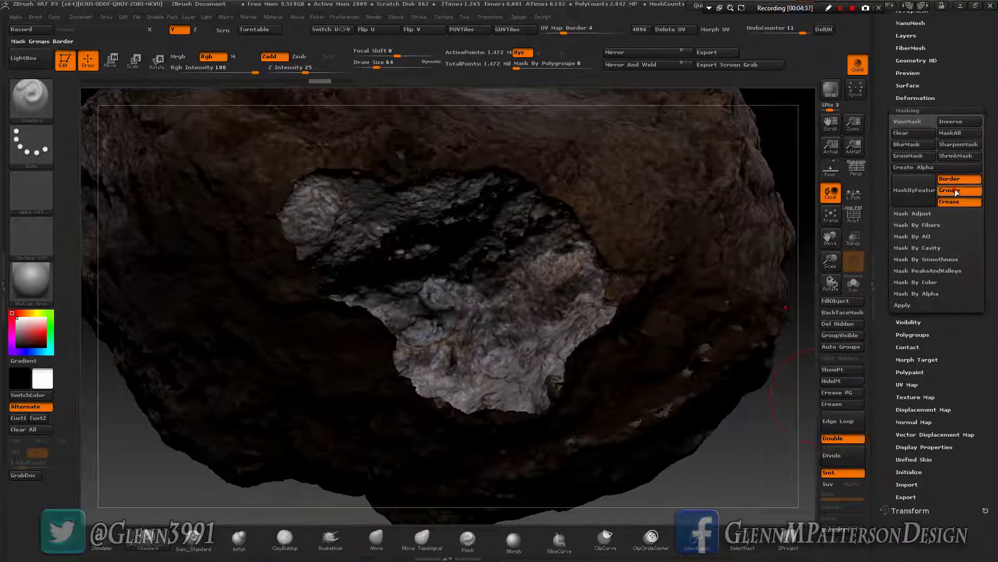
pyautogui.click(954, 189)
pyautogui.click(955, 201)
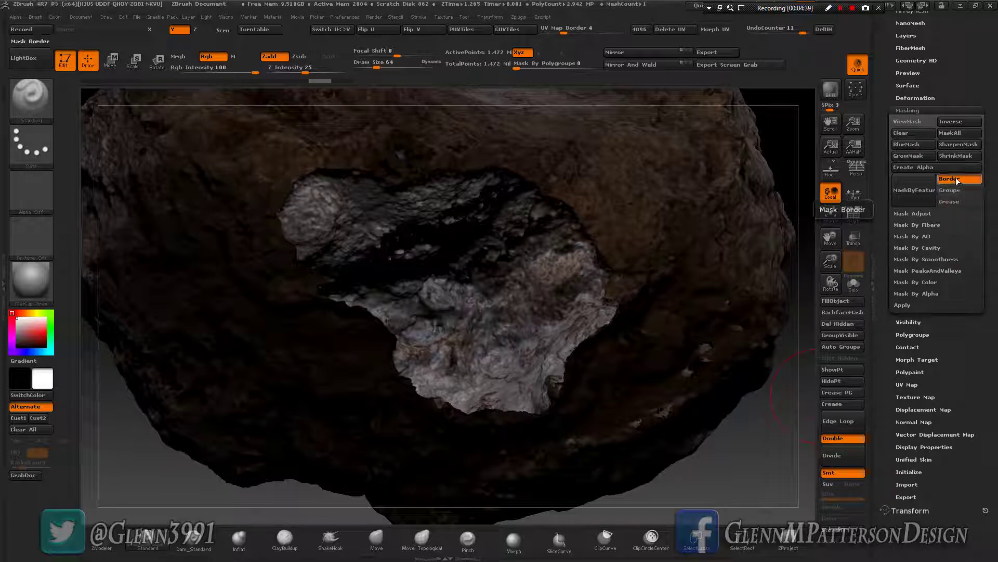
pyautogui.click(909, 198)
pyautogui.moveTo(703, 469); pyautogui.dragTo(714, 484)
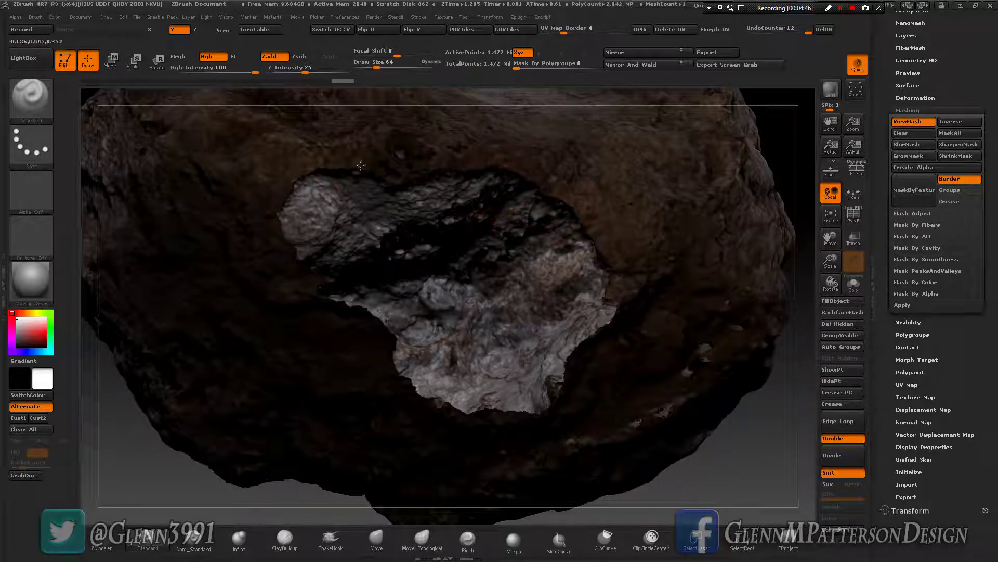
pyautogui.keyDown('ctrl'); pyautogui.click(757, 457); pyautogui.keyUp('ctrl')
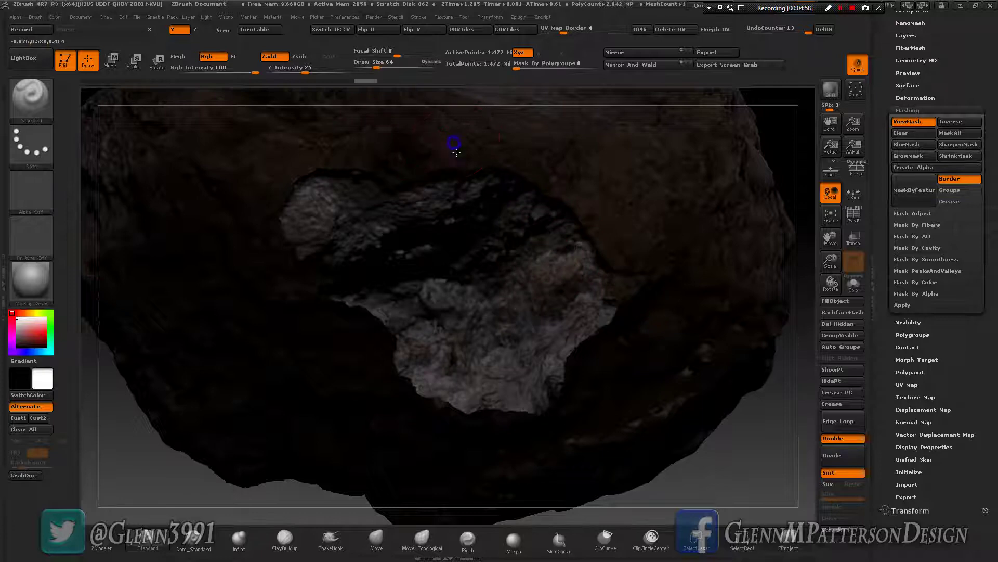
# - Reduce the draw size to 22 and mask the edge of the small hole beside the large opening
pyautogui.moveTo(454, 150); pyautogui.dragTo(404, 142)
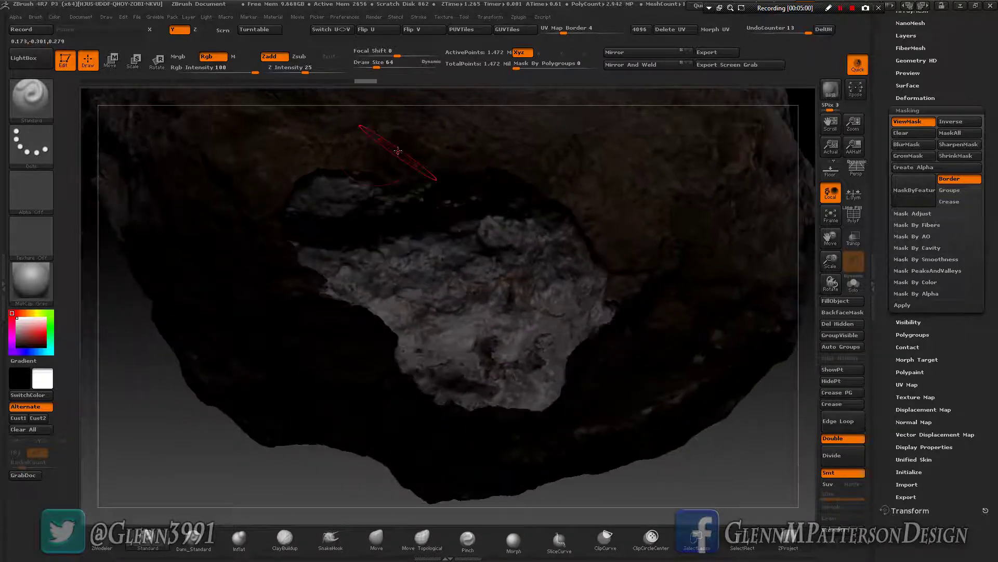
pyautogui.rightClick(425, 144)
pyautogui.moveTo(425, 141); pyautogui.dragTo(367, 144)
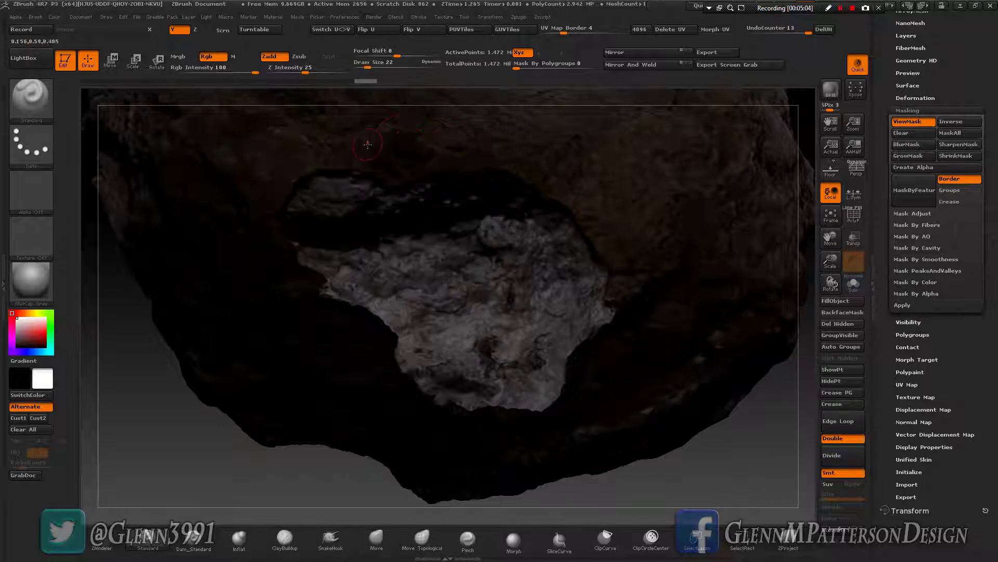
pyautogui.moveTo(831, 289); pyautogui.dragTo(843, 422)
pyautogui.moveTo(830, 233); pyautogui.dragTo(831, 284)
pyautogui.keyDown('ctrl'); pyautogui.click(524, 263); pyautogui.keyUp('ctrl')
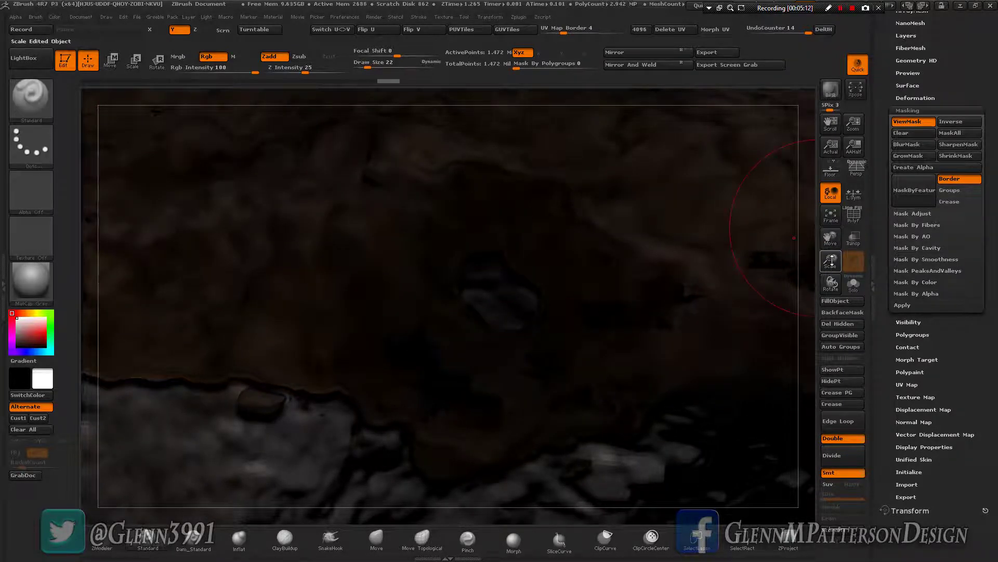
# - Scale the unmasked border of the large opening inward with a transpose line centred on the hole
pyautogui.moveTo(831, 262); pyautogui.dragTo(846, 151)
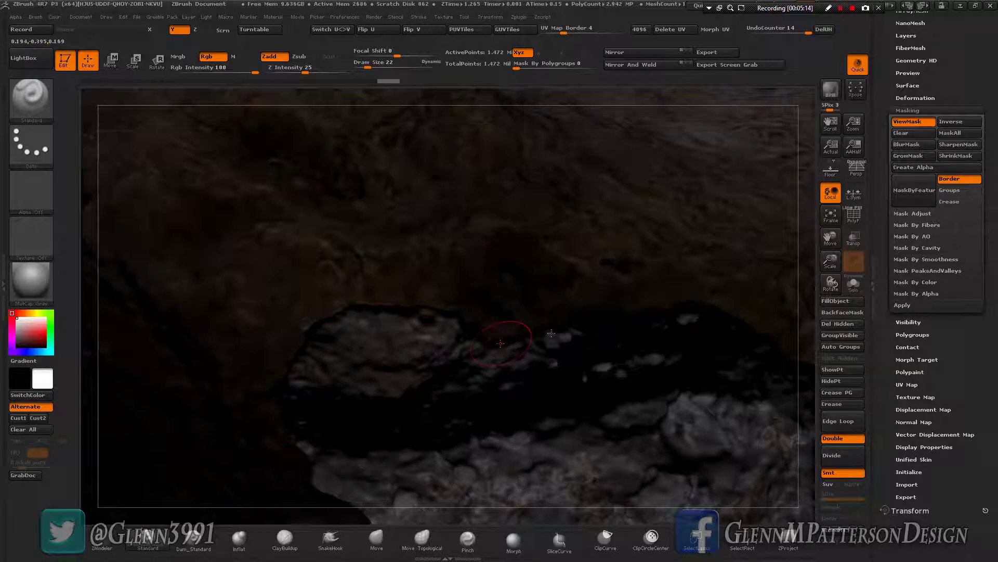
pyautogui.moveTo(830, 237); pyautogui.dragTo(612, 298)
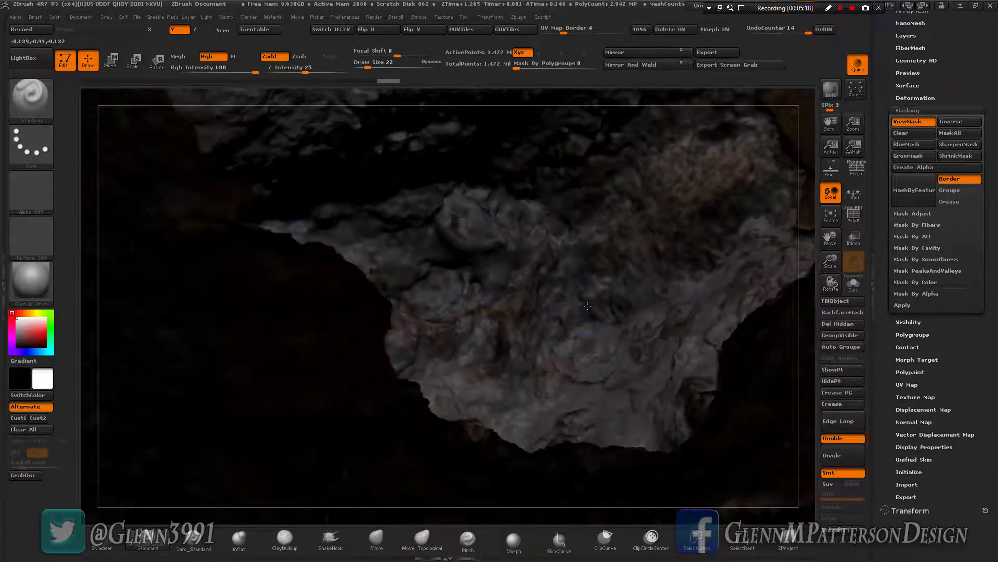
pyautogui.moveTo(830, 260); pyautogui.dragTo(839, 178)
pyautogui.moveTo(831, 237); pyautogui.dragTo(789, 260)
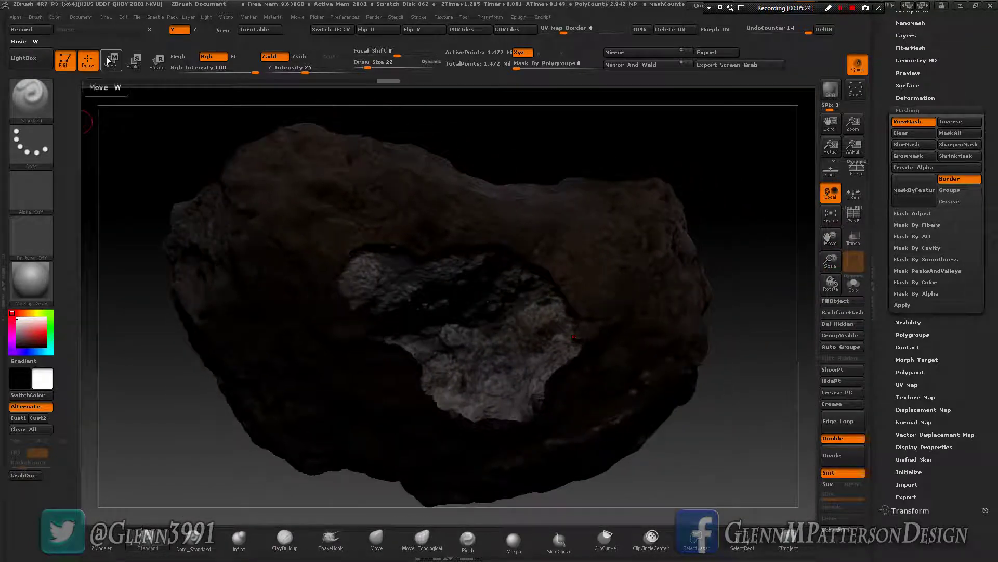
pyautogui.click(135, 65)
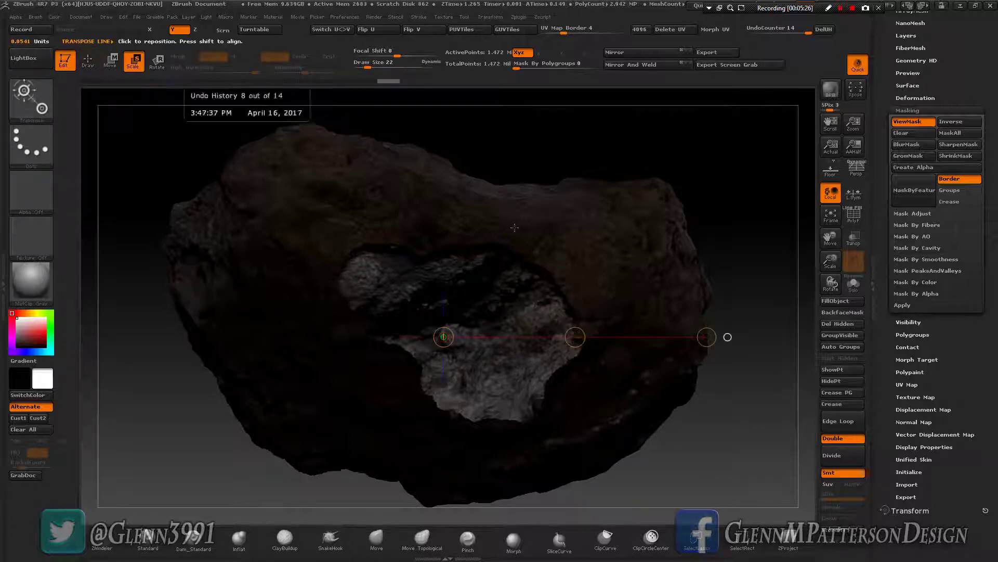
pyautogui.click(728, 337)
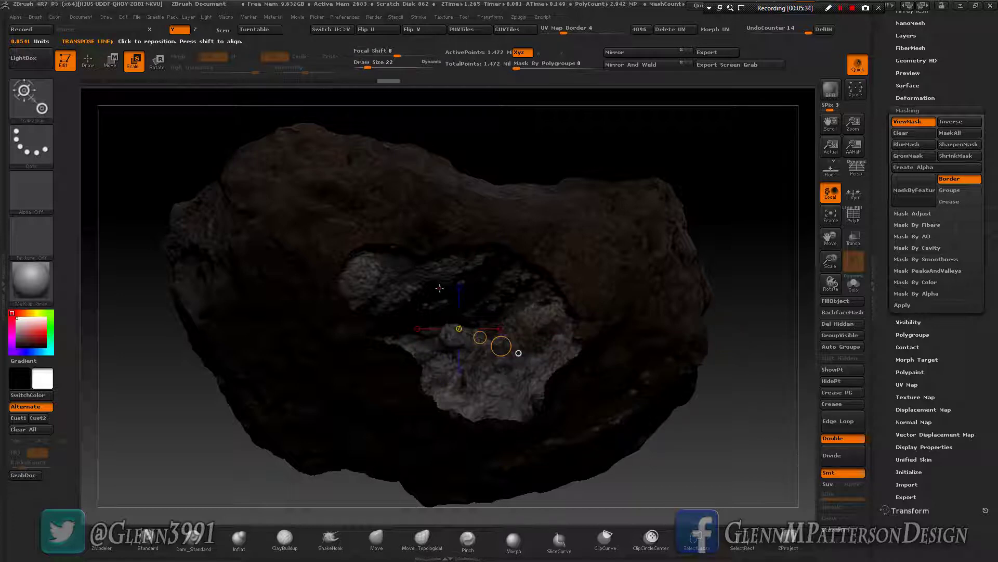
pyautogui.click(502, 328)
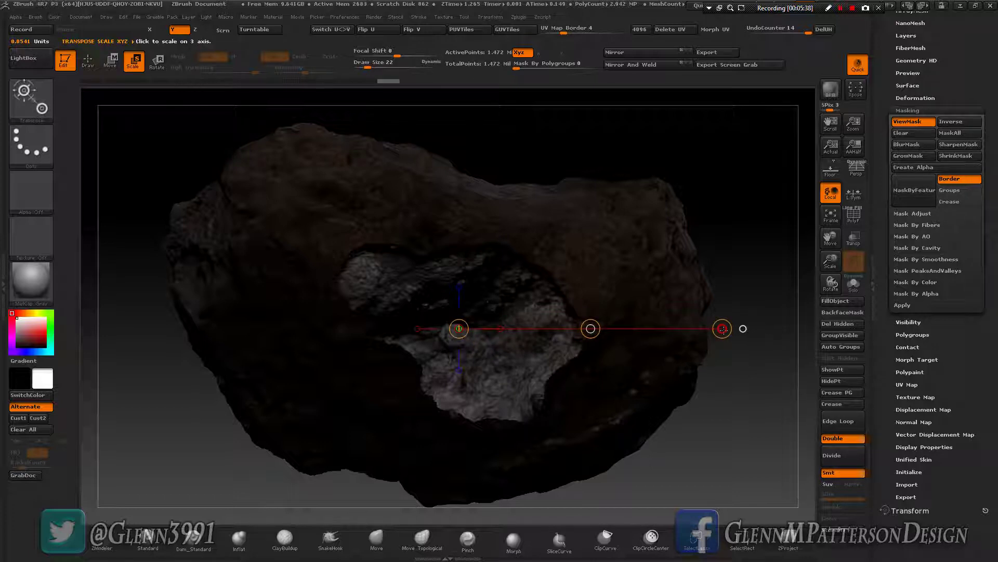
pyautogui.moveTo(722, 328); pyautogui.dragTo(587, 327)
pyautogui.moveTo(508, 291)
pyautogui.mouseDown(button='right')
pyautogui.moveTo(526, 311)
pyautogui.moveTo(527, 339)
pyautogui.moveTo(491, 353)
pyautogui.moveTo(513, 310)
pyautogui.mouseUp(button='right')
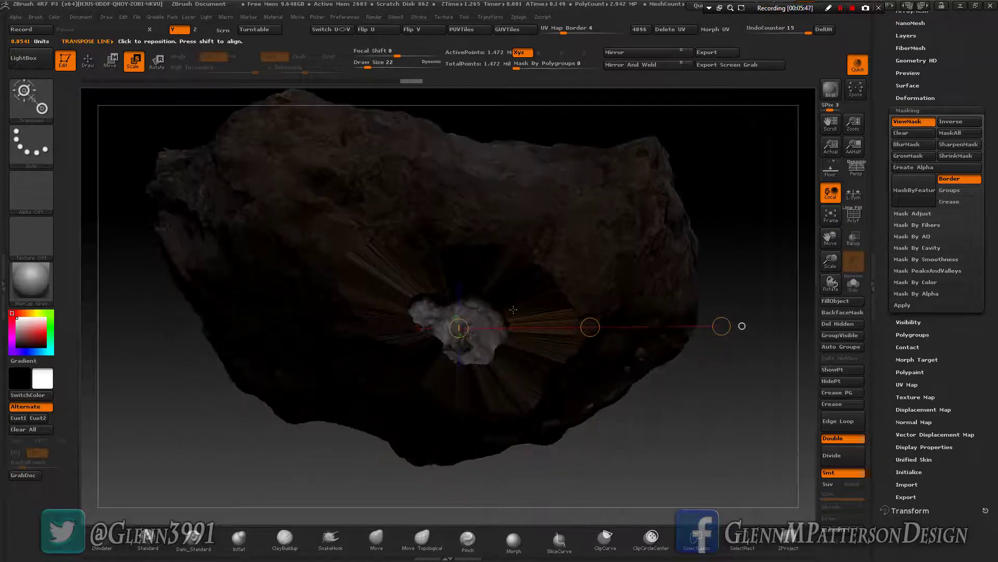
pyautogui.moveTo(834, 255); pyautogui.dragTo(718, 321)
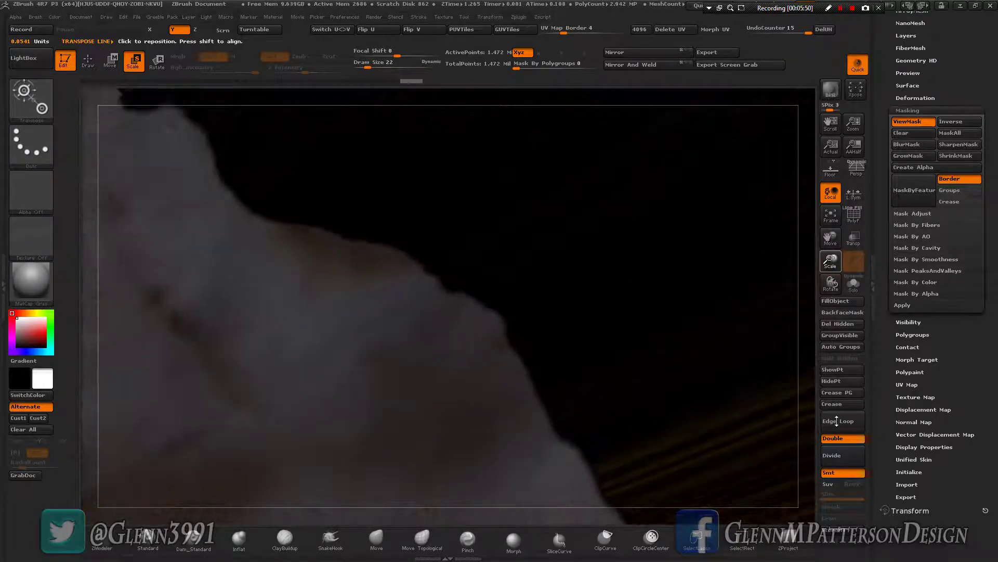
pyautogui.moveTo(885, 305); pyautogui.dragTo(995, 354)
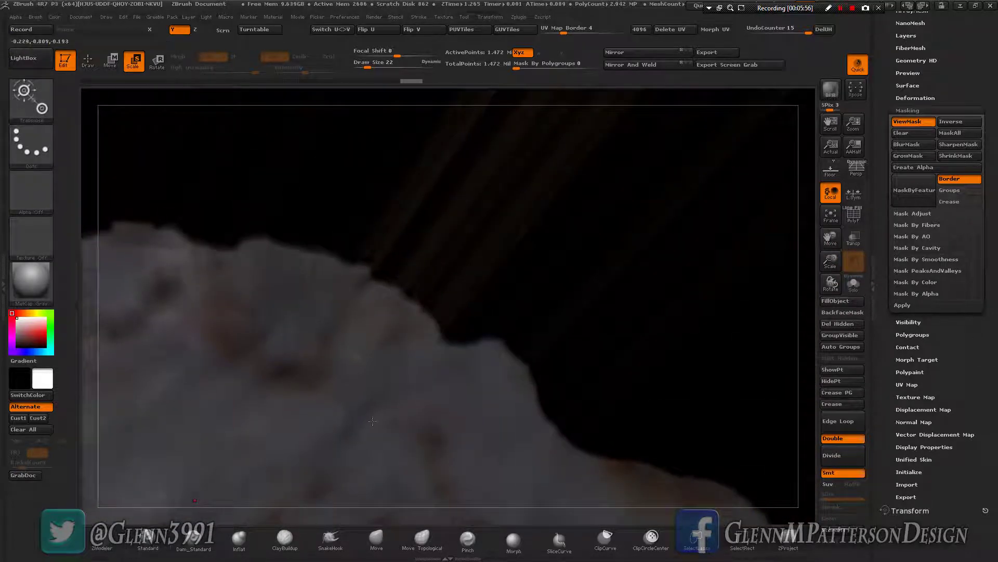
# - Close the large opening in the rock's underside with the ZModeler brush's Close edge action, using the Concave Hole target
pyautogui.press('b')
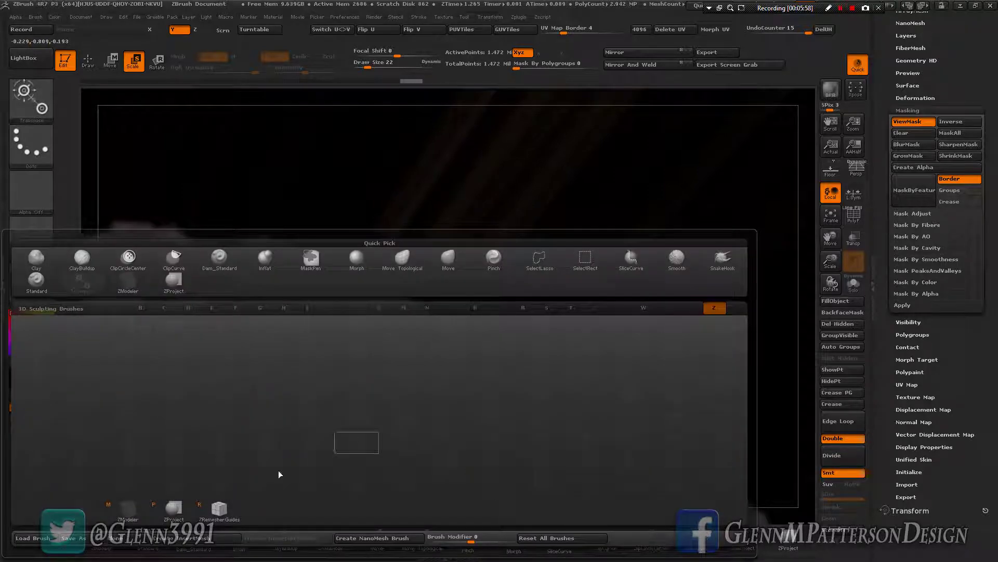
pyautogui.click(129, 512)
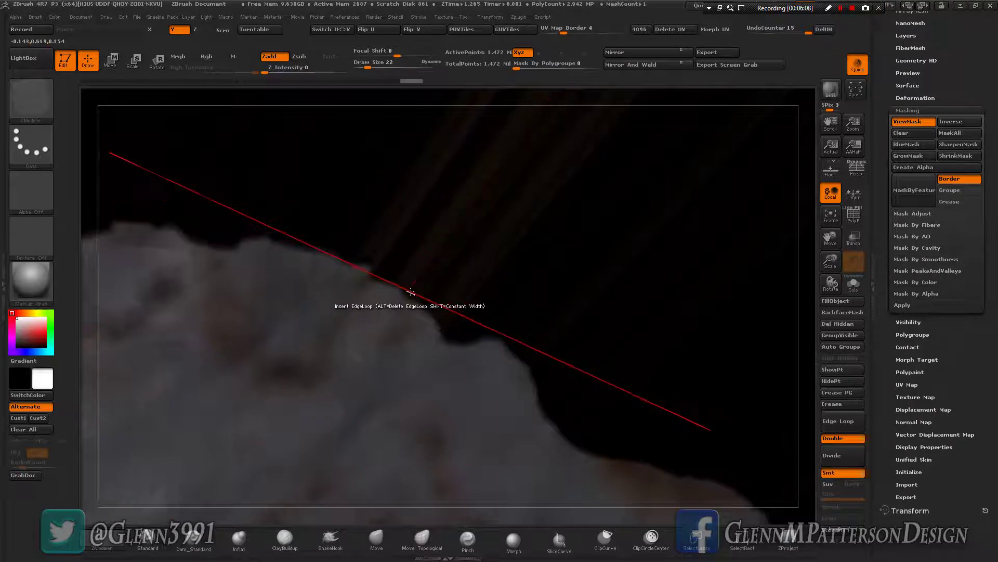
pyautogui.press('space')
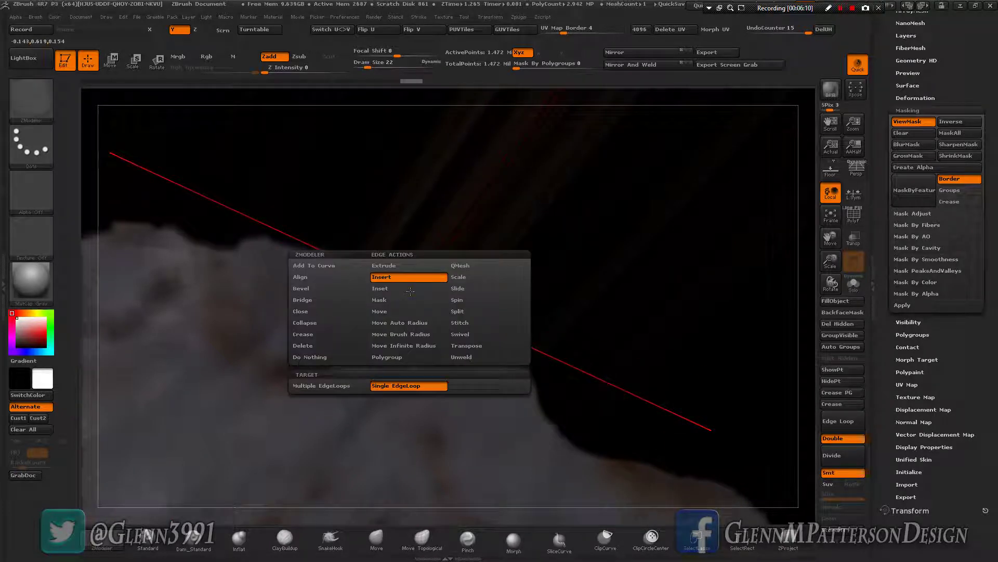
pyautogui.click(329, 312)
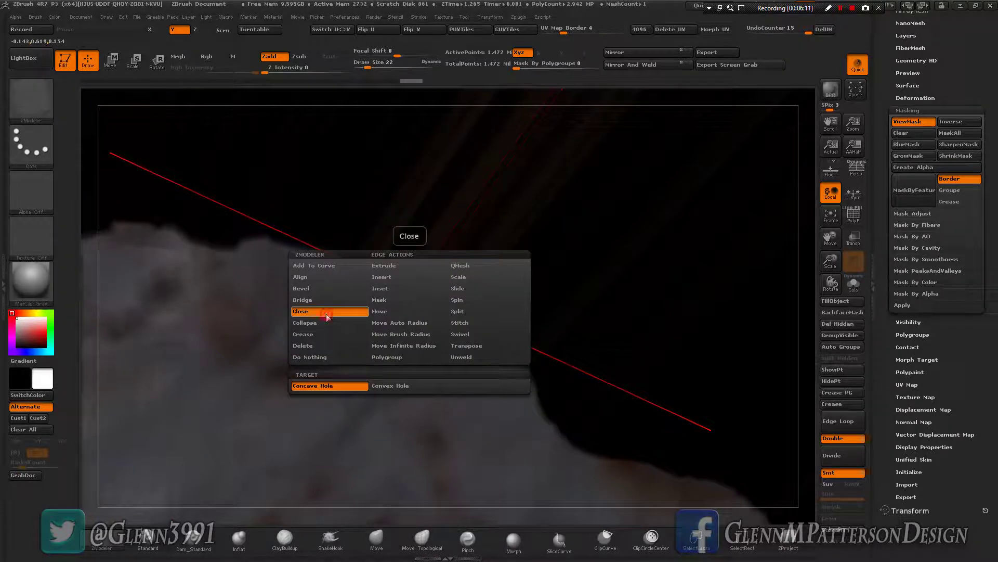
pyautogui.click(336, 389)
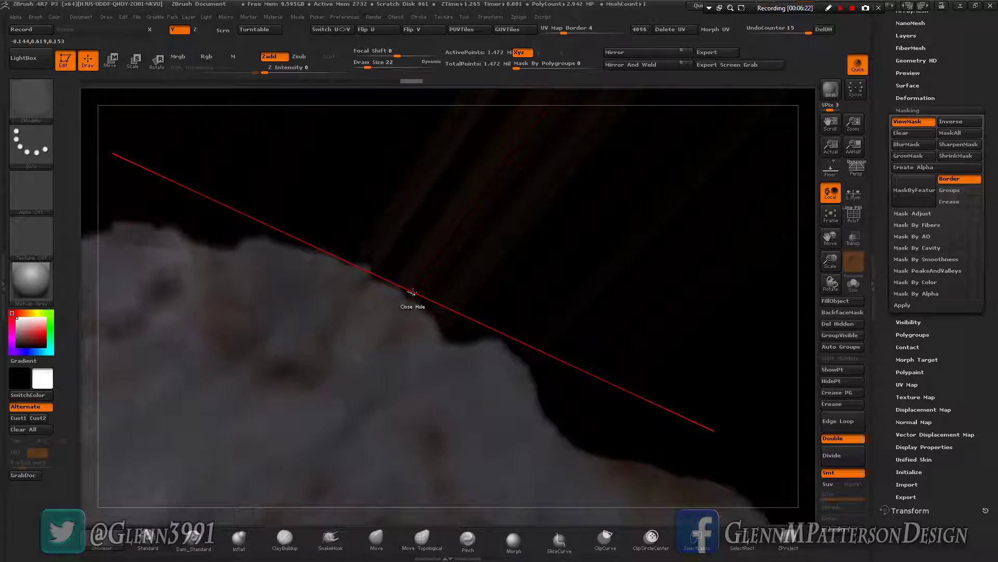
pyautogui.click(412, 291)
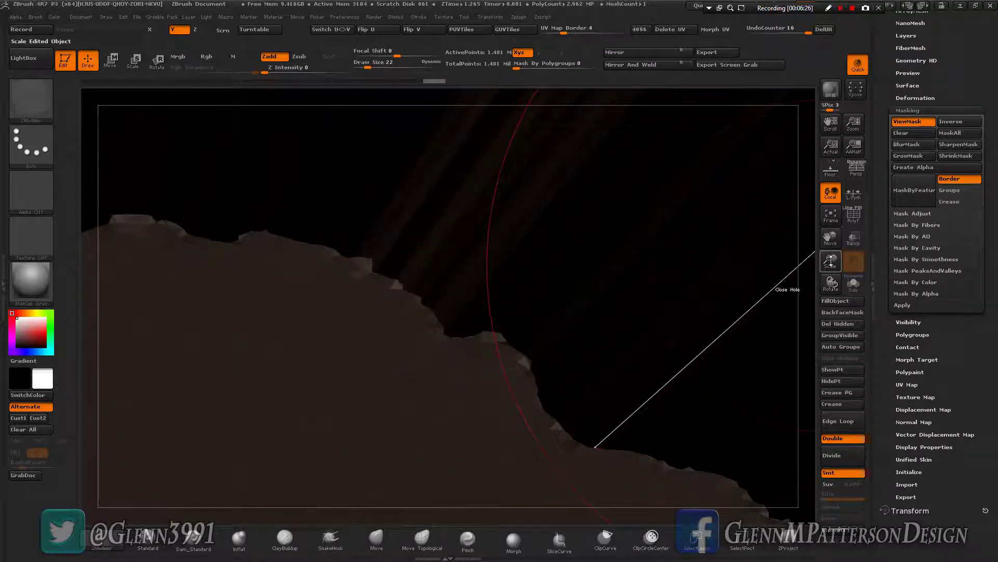
pyautogui.moveTo(830, 261); pyautogui.dragTo(620, 292)
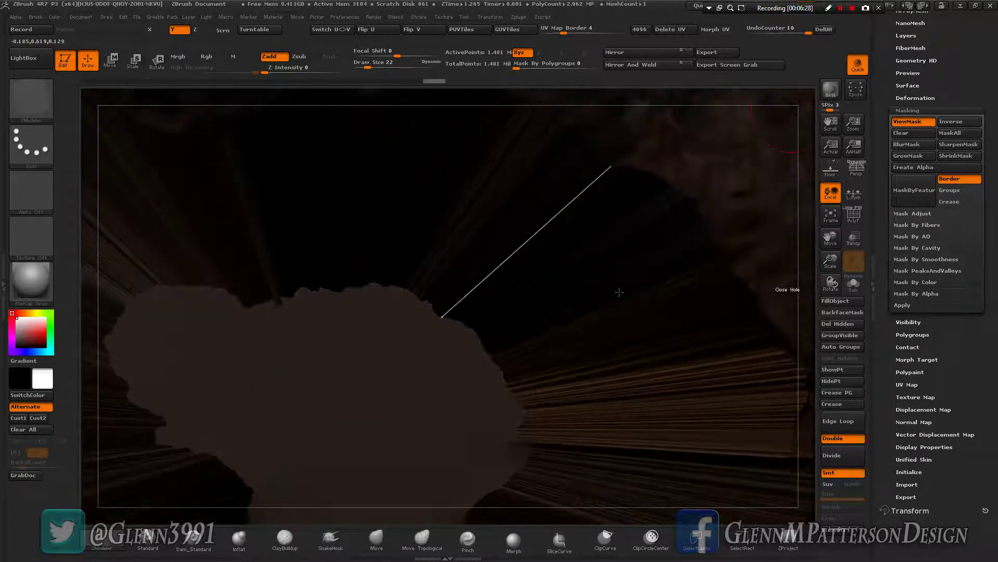
pyautogui.click(831, 214)
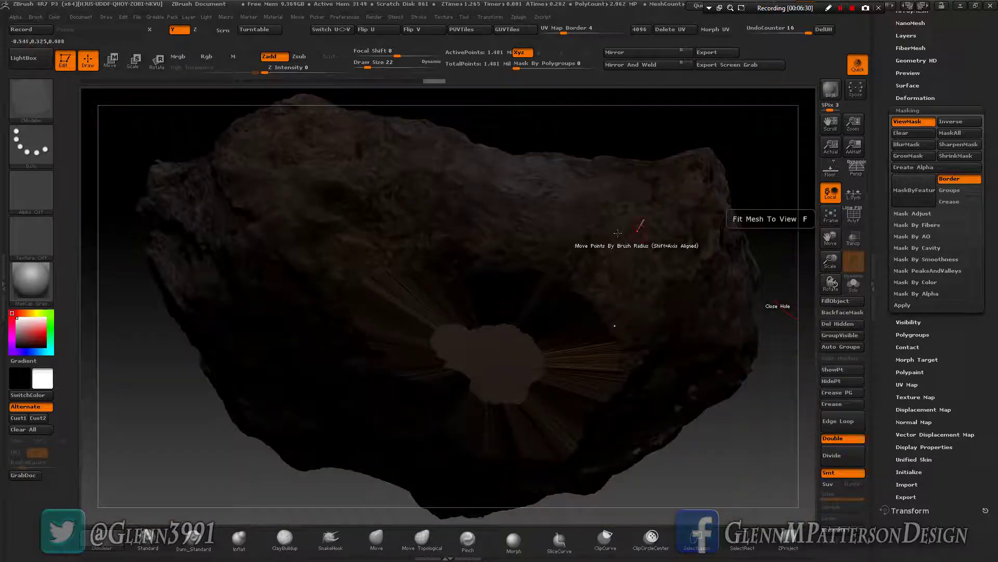
# - Clear the mask from the whole rock
pyautogui.moveTo(618, 233)
pyautogui.mouseDown()
pyautogui.moveTo(649, 324)
pyautogui.moveTo(584, 277)
pyautogui.moveTo(619, 233)
pyautogui.mouseUp()
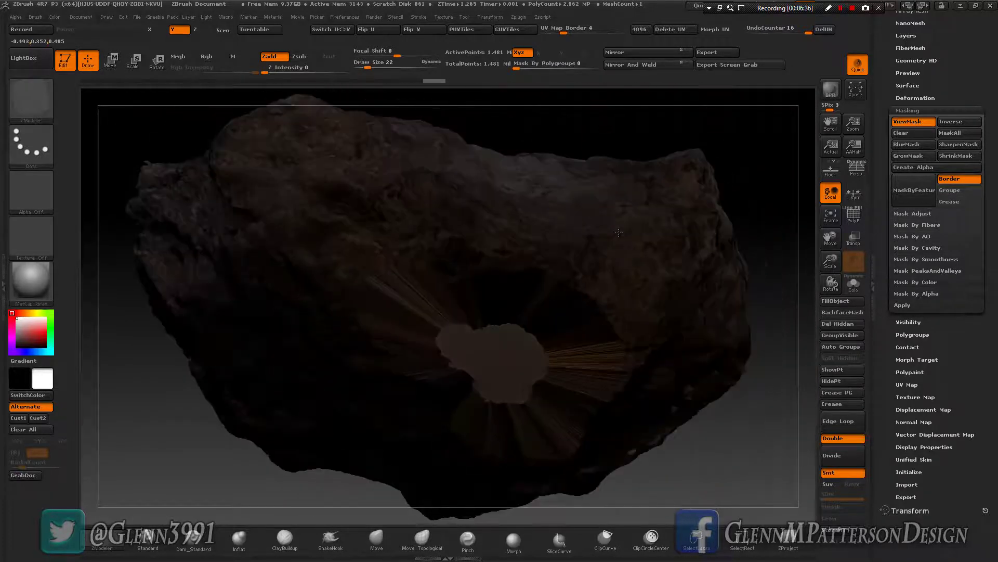
pyautogui.press('ctrl')
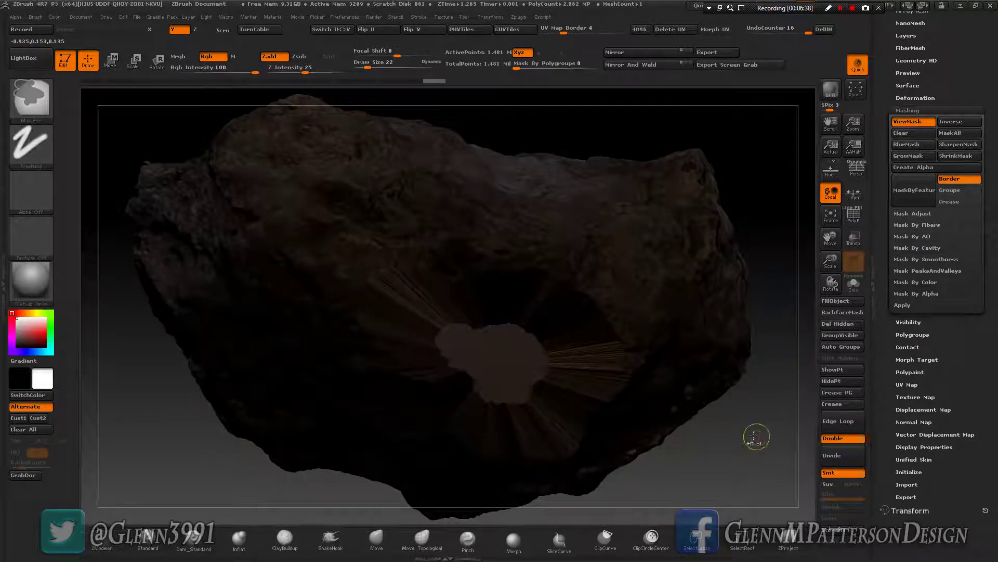
pyautogui.keyDown('ctrl'); pyautogui.moveTo(775, 463); pyautogui.dragTo(782, 470); pyautogui.keyUp('ctrl')
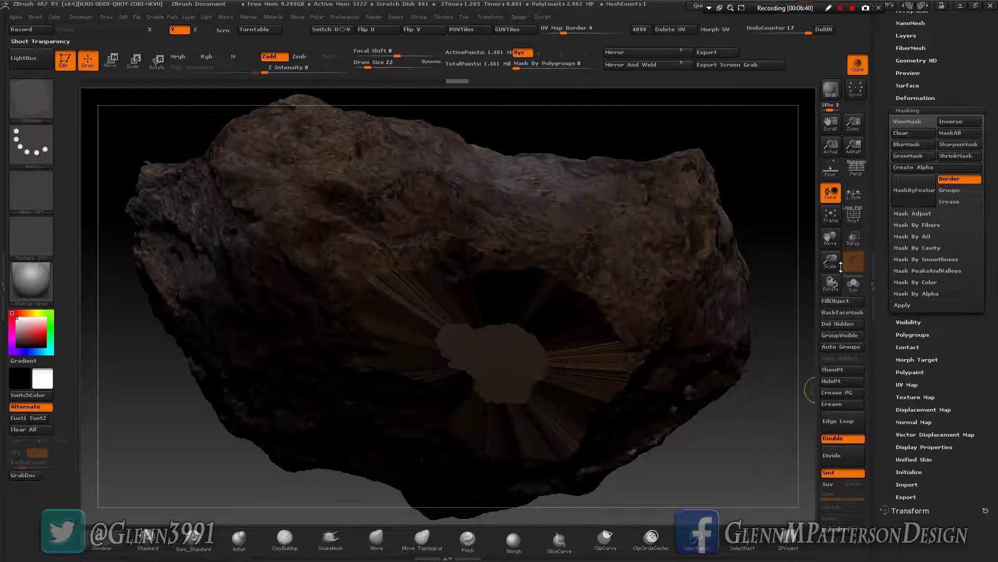
# - Close the small hole beside the filled large opening with ZModeler's Close Hole edge action
pyautogui.moveTo(831, 262); pyautogui.dragTo(830, 240)
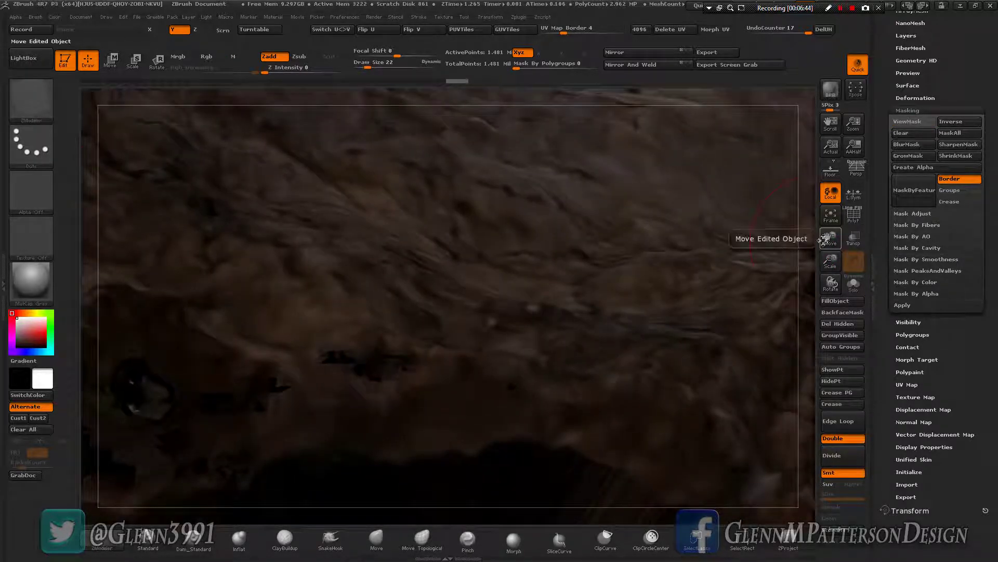
pyautogui.moveTo(831, 238)
pyautogui.mouseDown()
pyautogui.moveTo(965, 255)
pyautogui.moveTo(996, 244)
pyautogui.mouseUp()
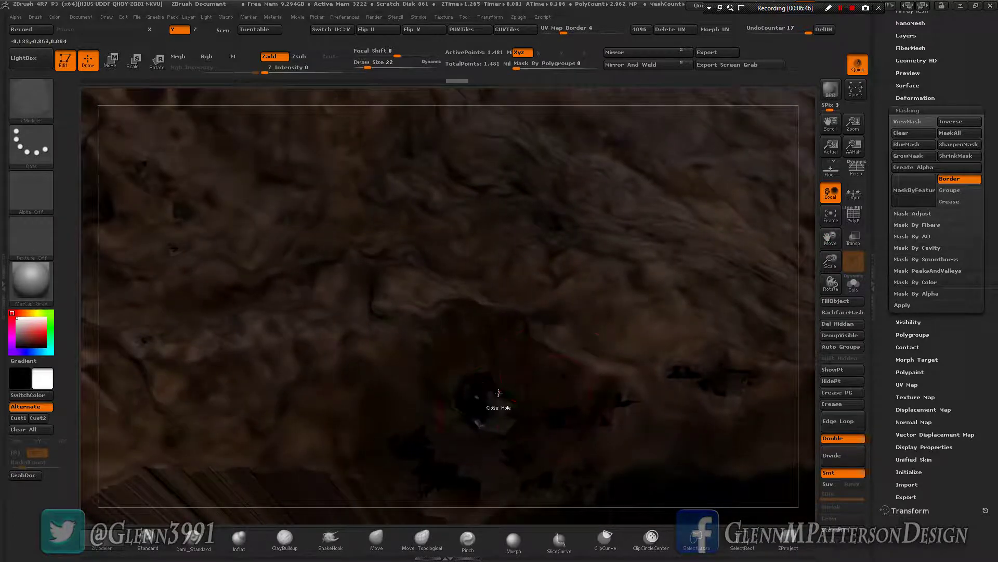
pyautogui.moveTo(466, 380); pyautogui.dragTo(475, 375, button='right')
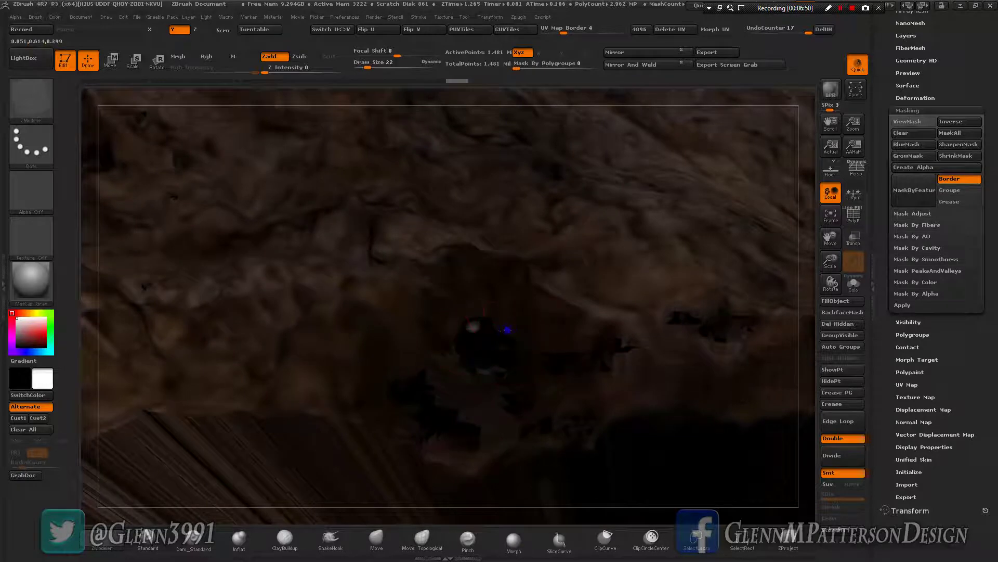
pyautogui.click(506, 341)
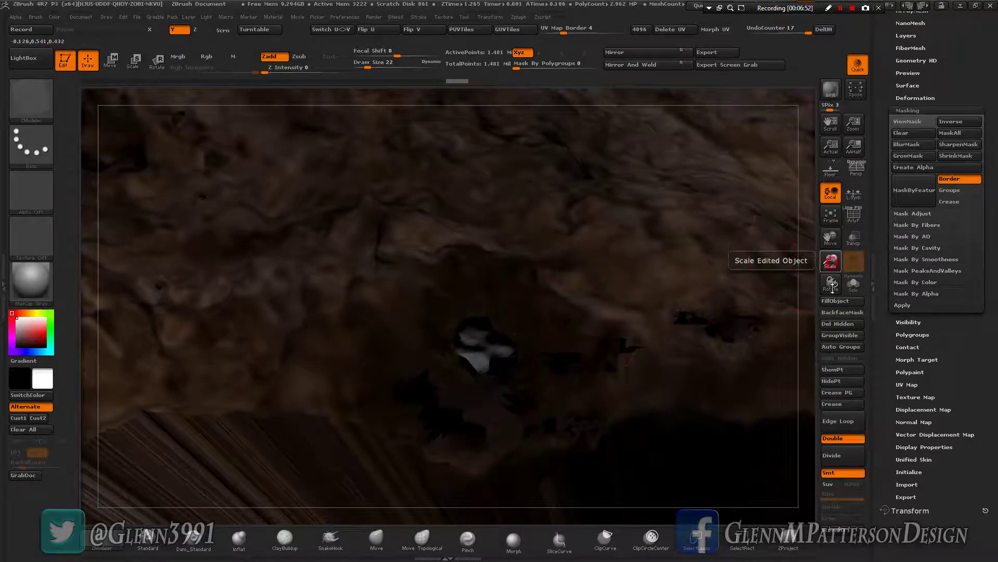
pyautogui.moveTo(831, 261); pyautogui.dragTo(840, 433)
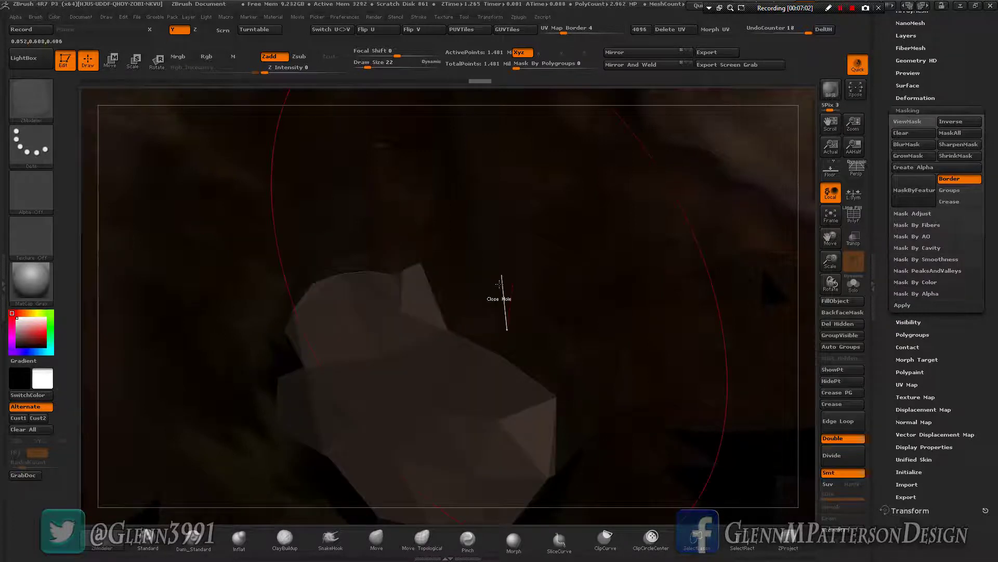
pyautogui.click(462, 292)
pyautogui.moveTo(436, 315); pyautogui.dragTo(475, 315)
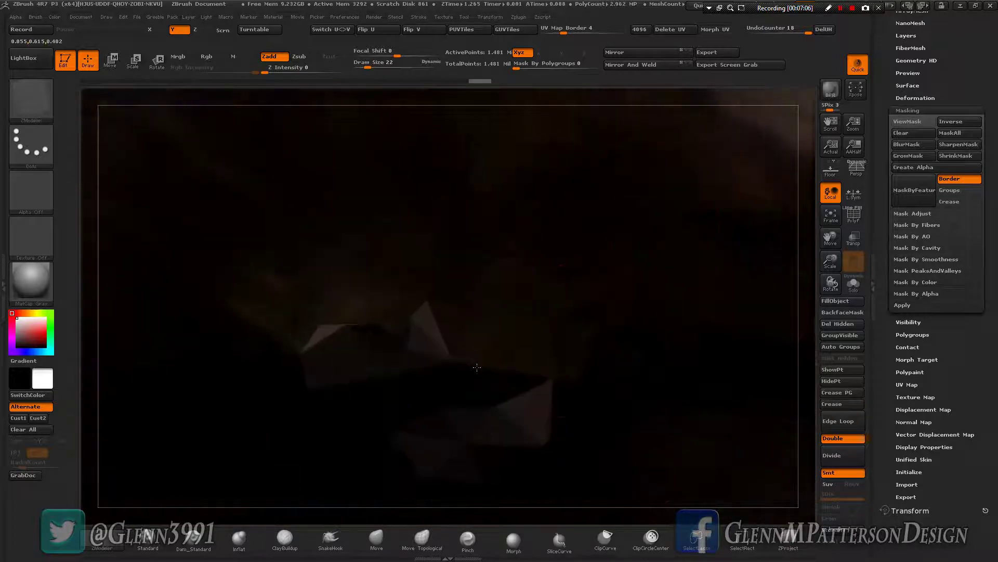
pyautogui.click(831, 218)
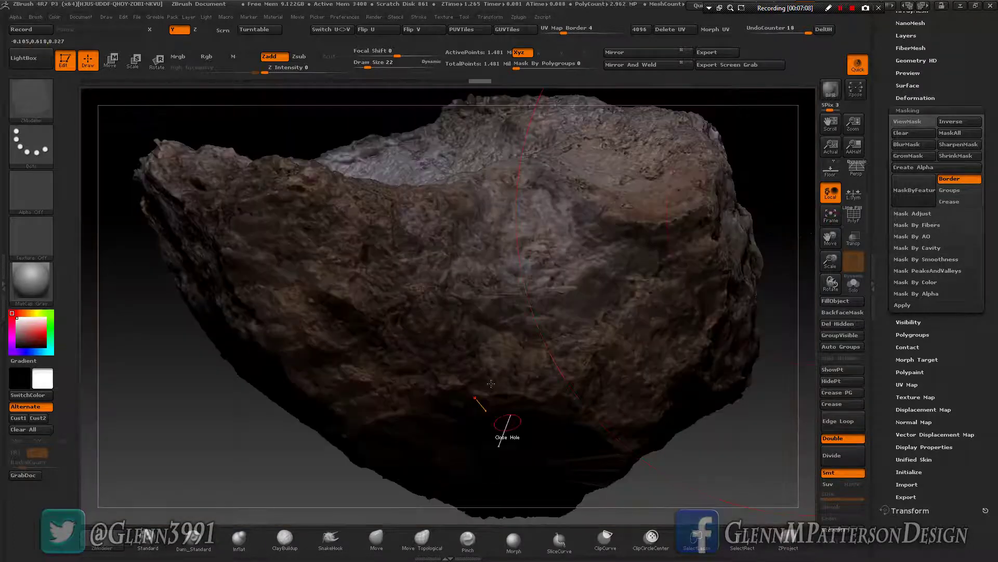
# - Assign polygroups to the rock's separate mesh pieces with Auto Groups
pyautogui.keyDown('alt'); pyautogui.moveTo(494, 330); pyautogui.dragTo(598, 410); pyautogui.keyUp('alt')
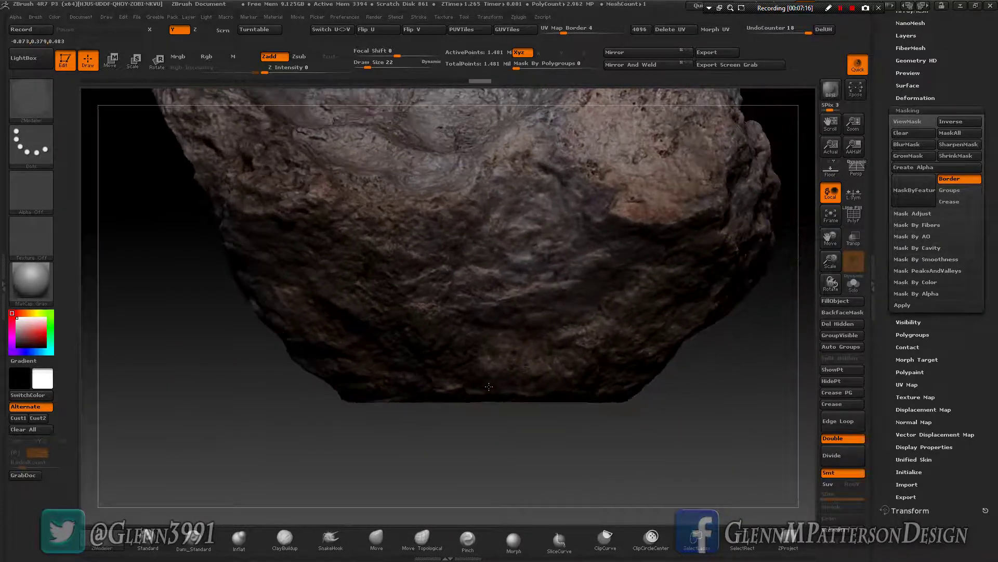
pyautogui.click(826, 347)
pyautogui.click(912, 335)
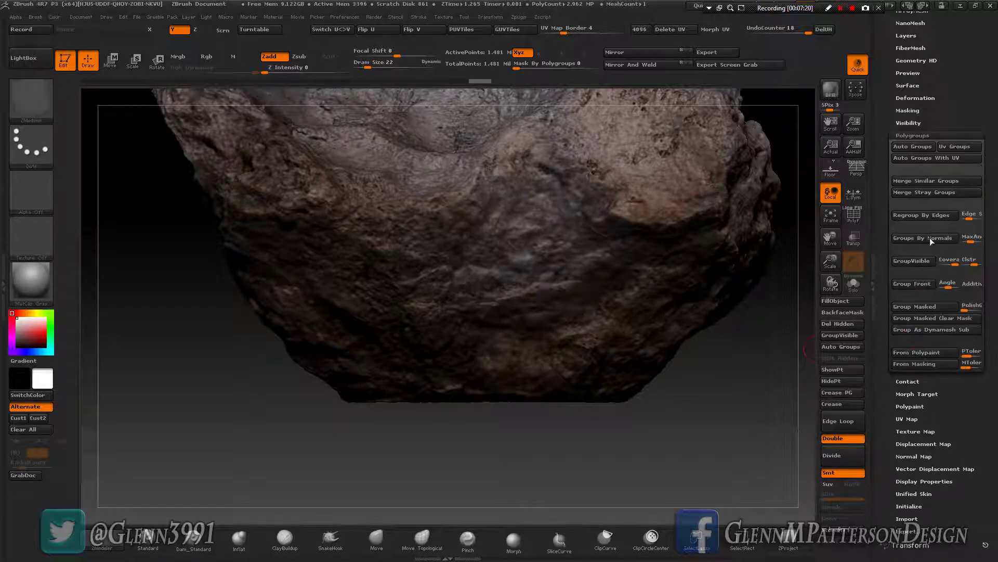
pyautogui.click(910, 146)
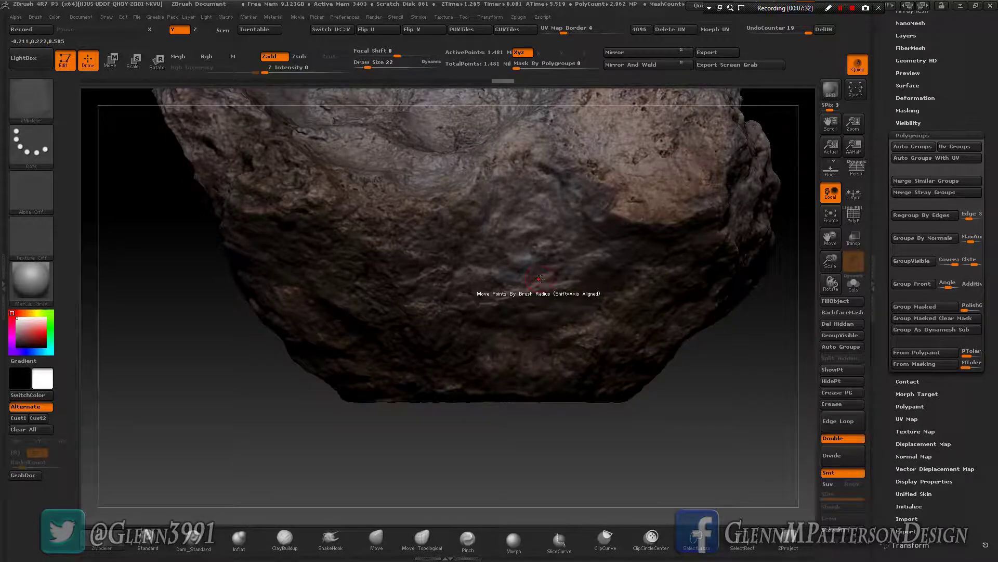
# - Isolate the main rock's polygroup and delete the hidden stray geometry
pyautogui.hotkey('ctrl', 'shift')
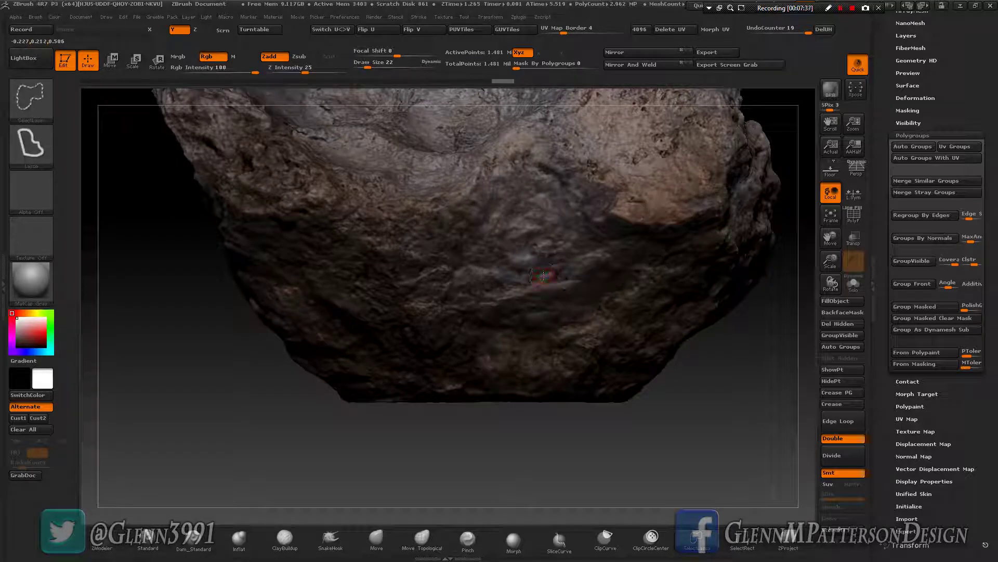
pyautogui.keyDown('ctrl'); pyautogui.keyDown('alt'); pyautogui.keyDown('shift'); pyautogui.click(543, 275); pyautogui.keyUp('shift'); pyautogui.keyUp('alt'); pyautogui.keyUp('ctrl')
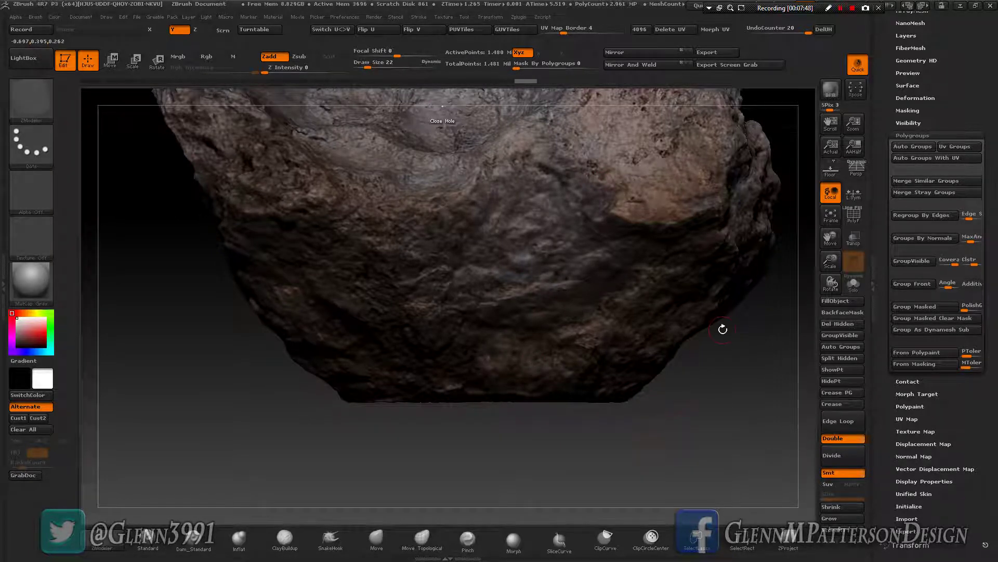
pyautogui.click(836, 325)
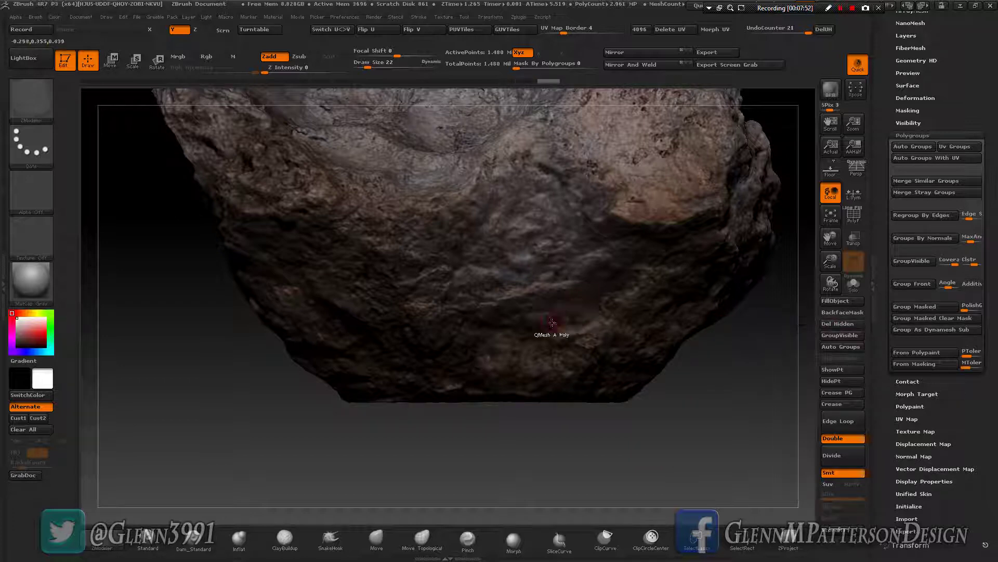
pyautogui.moveTo(553, 327)
pyautogui.mouseDown()
pyautogui.moveTo(611, 318)
pyautogui.moveTo(545, 317)
pyautogui.mouseUp()
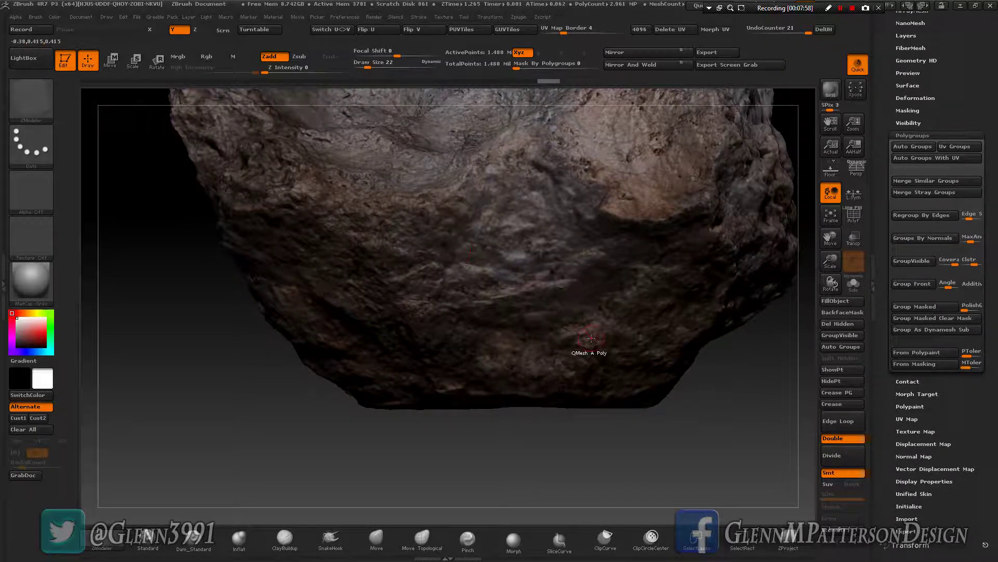
pyautogui.moveTo(583, 349)
pyautogui.mouseDown()
pyautogui.moveTo(576, 219)
pyautogui.moveTo(581, 276)
pyautogui.moveTo(599, 275)
pyautogui.moveTo(622, 330)
pyautogui.mouseUp()
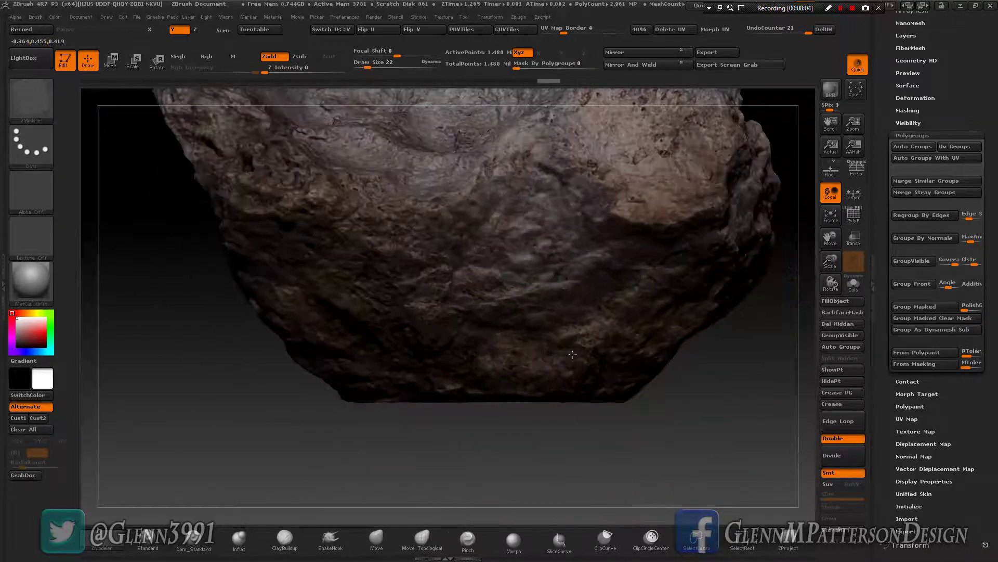
pyautogui.press('b')
pyautogui.press('z')
pyautogui.press('m')
pyautogui.moveTo(587, 380); pyautogui.dragTo(552, 449)
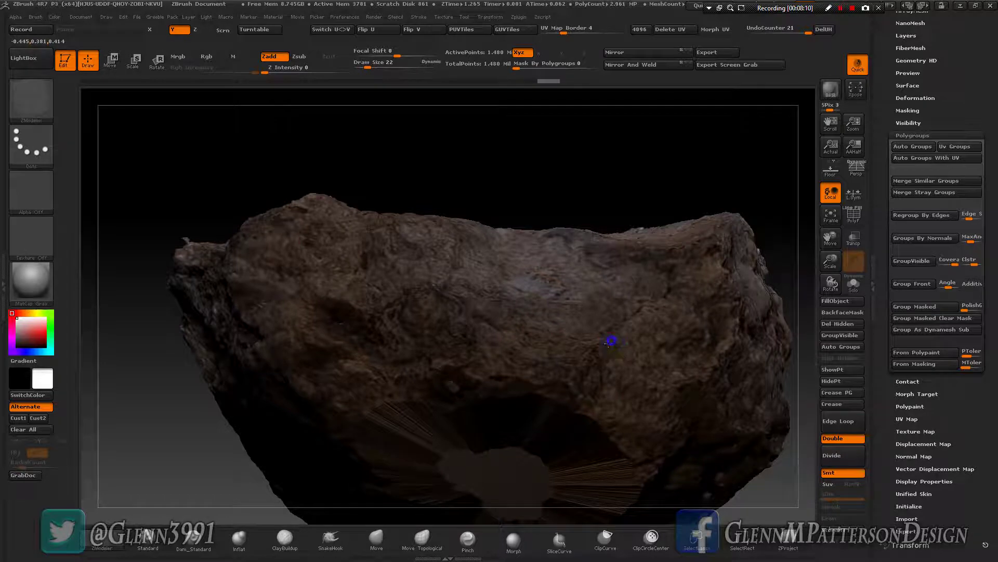
pyautogui.moveTo(611, 341); pyautogui.dragTo(635, 208)
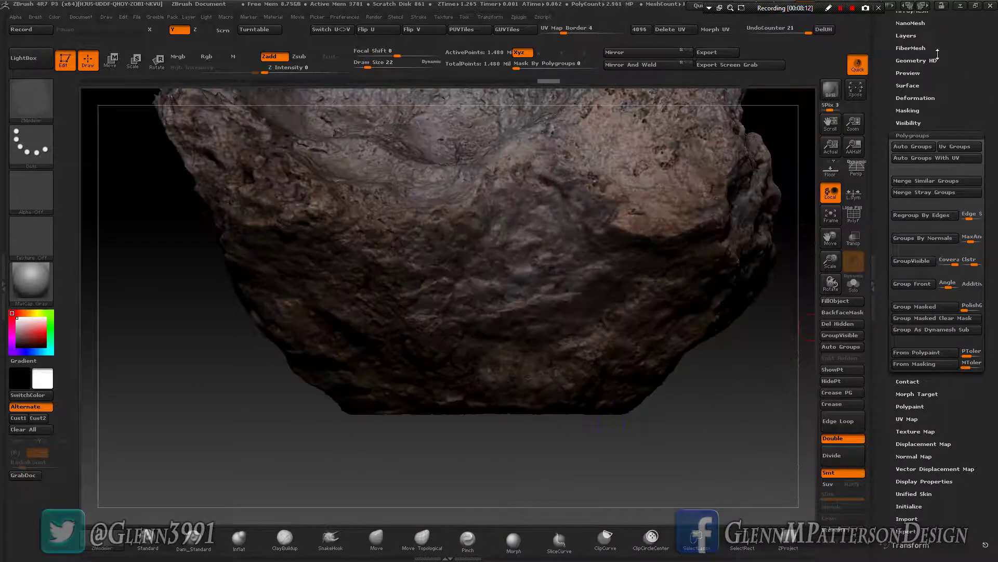
# - Duplicate the Rock_Scan SubTool
pyautogui.scroll(5, 957, 72)
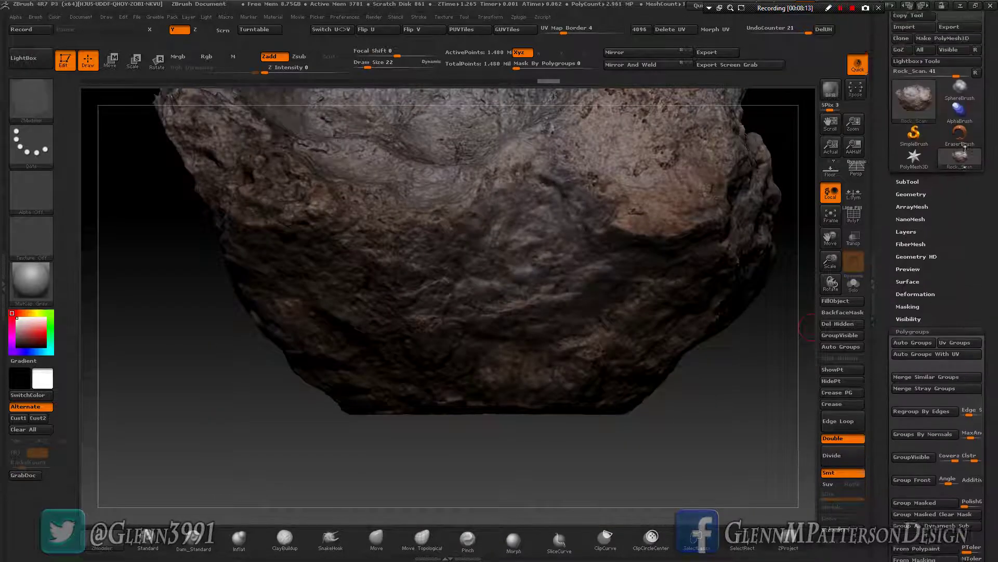
pyautogui.click(908, 186)
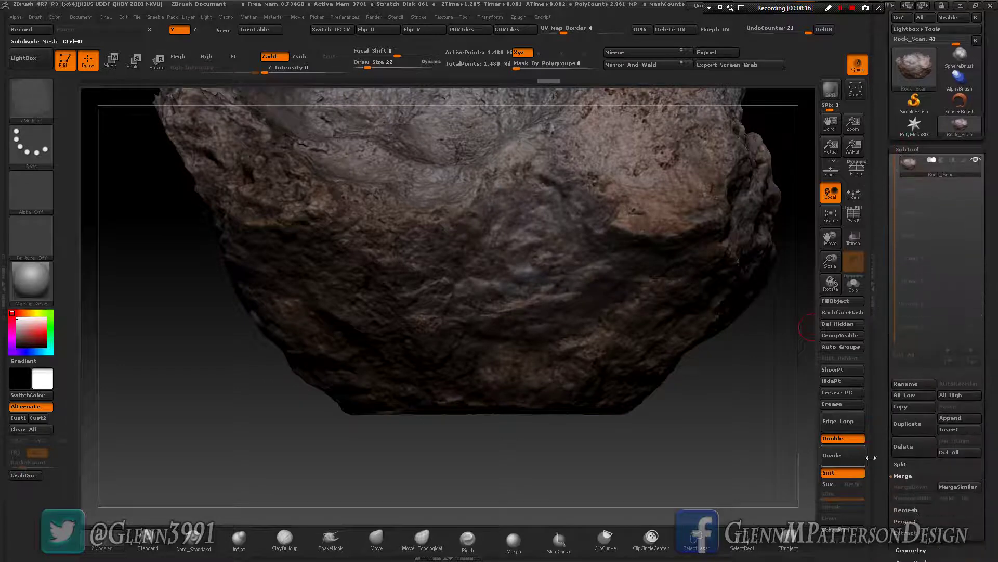
pyautogui.click(906, 429)
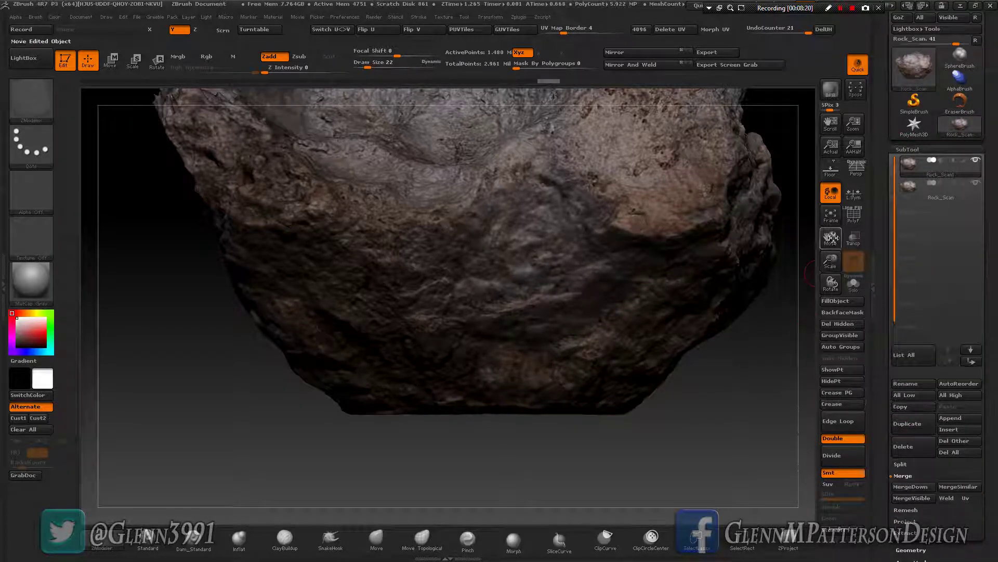
# - Turn the rock to a side view and switch its material to Flat Color
pyautogui.moveTo(448, 298); pyautogui.dragTo(748, 283)
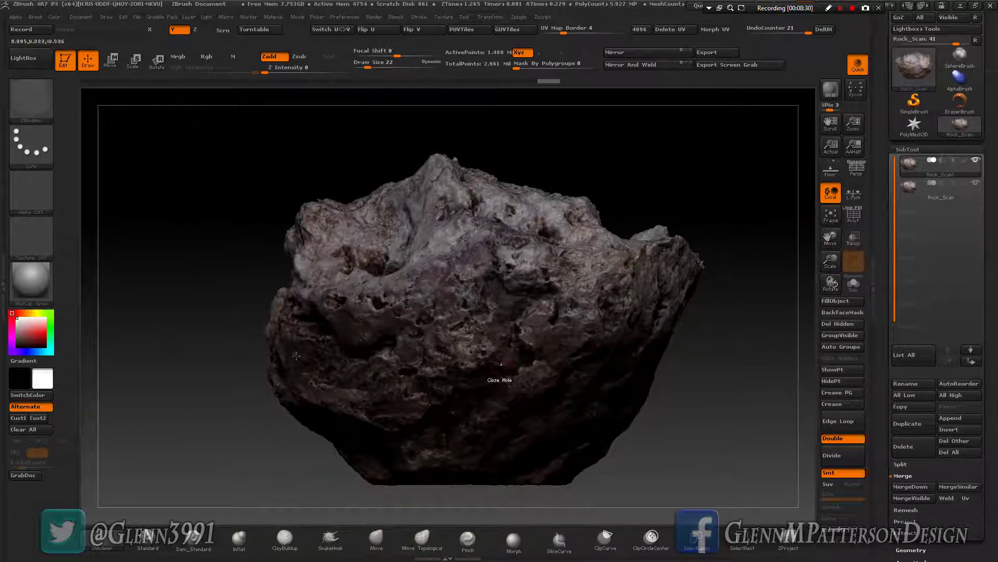
pyautogui.click(31, 283)
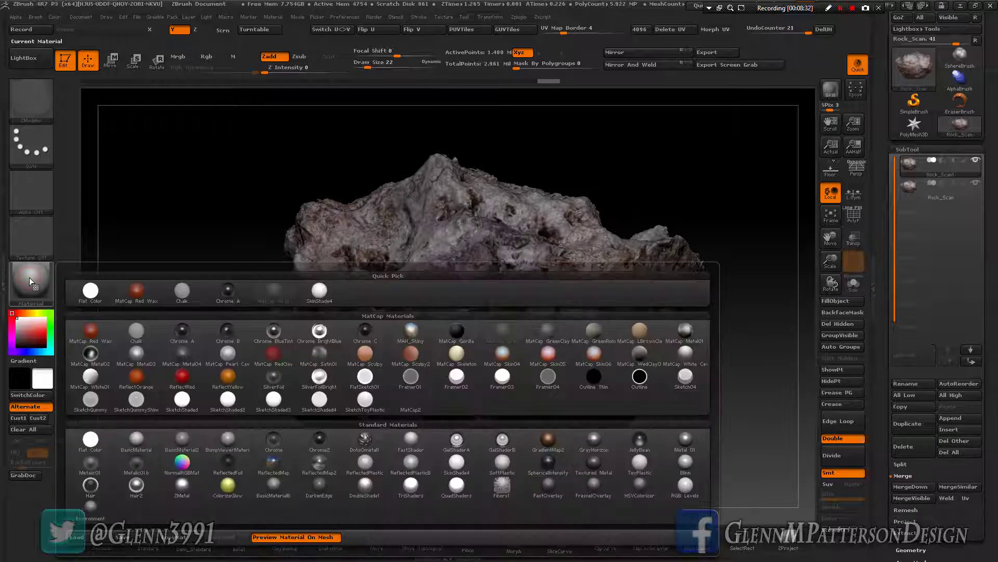
pyautogui.click(91, 446)
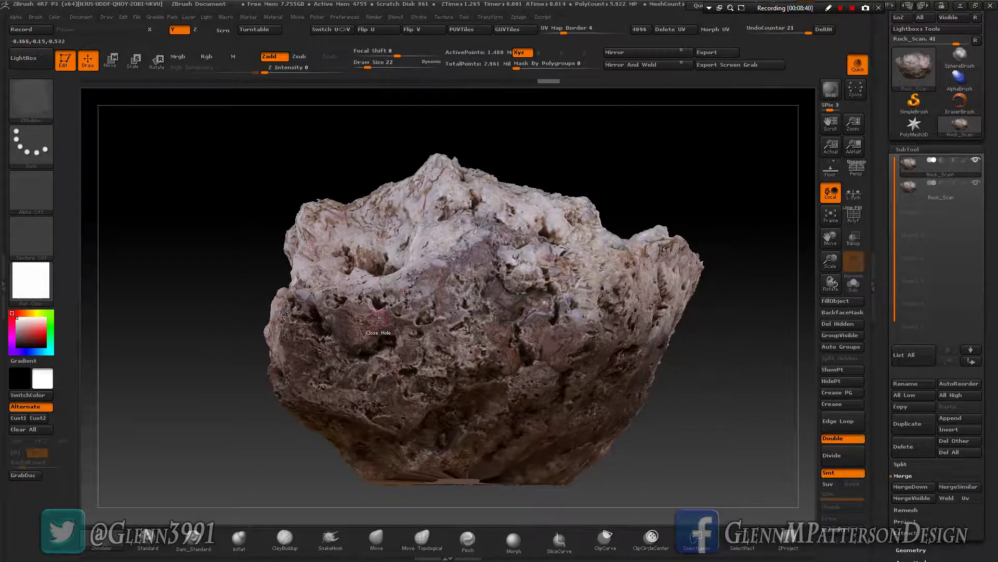
pyautogui.moveTo(521, 452); pyautogui.dragTo(350, 336)
pyautogui.hotkey('ctrl', 'shift')
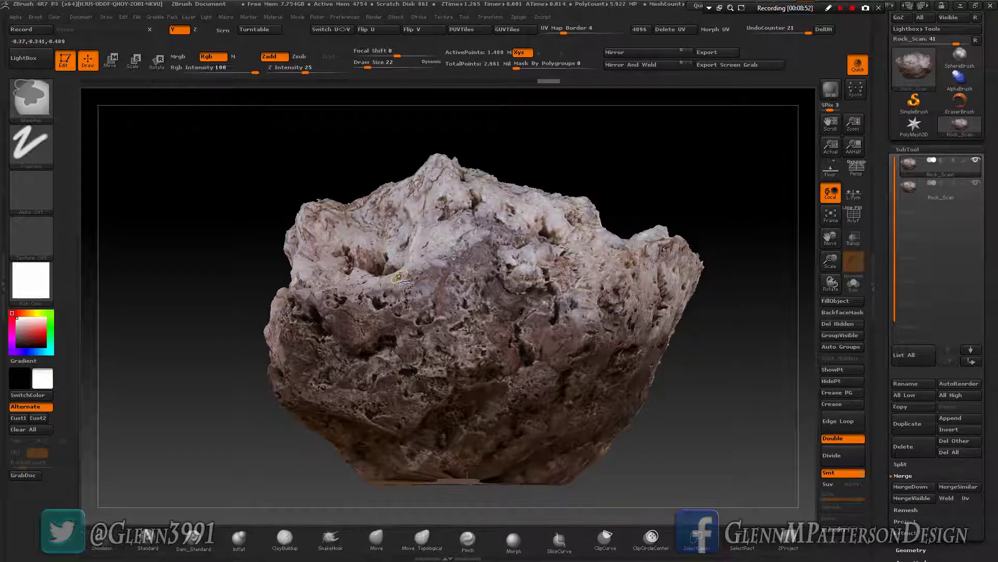
pyautogui.moveTo(279, 286)
pyautogui.keyDown('ctrl'); pyautogui.keyDown('shift'); pyautogui.mouseDown()
pyautogui.moveTo(284, 364)
pyautogui.moveTo(359, 439)
pyautogui.moveTo(475, 413)
pyautogui.moveTo(632, 316)
pyautogui.moveTo(567, 226)
pyautogui.mouseUp(); pyautogui.keyUp('shift'); pyautogui.keyUp('ctrl')
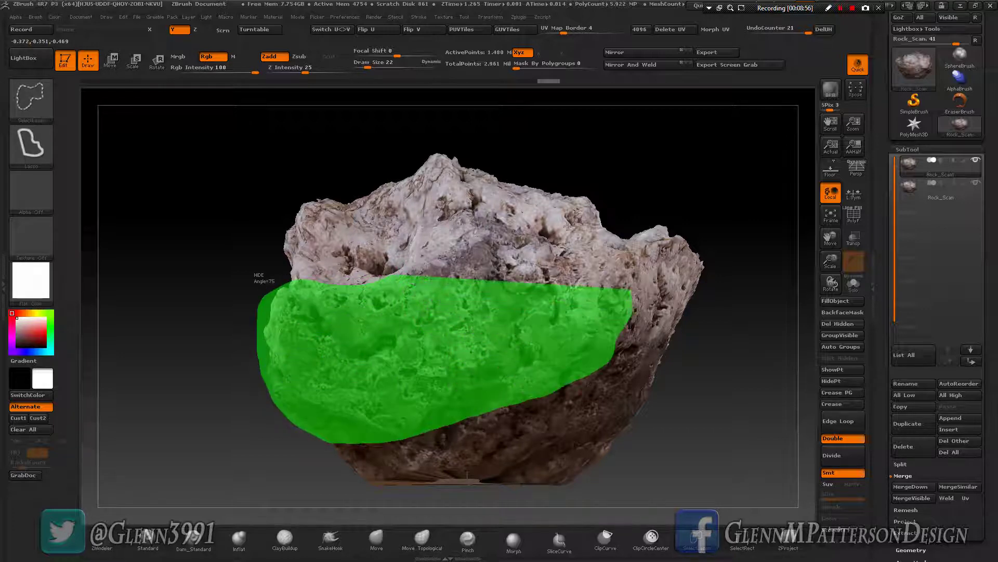
pyautogui.keyDown('ctrl'); pyautogui.keyDown('shift'); pyautogui.moveTo(592, 319); pyautogui.dragTo(591, 323); pyautogui.keyUp('shift'); pyautogui.keyUp('ctrl')
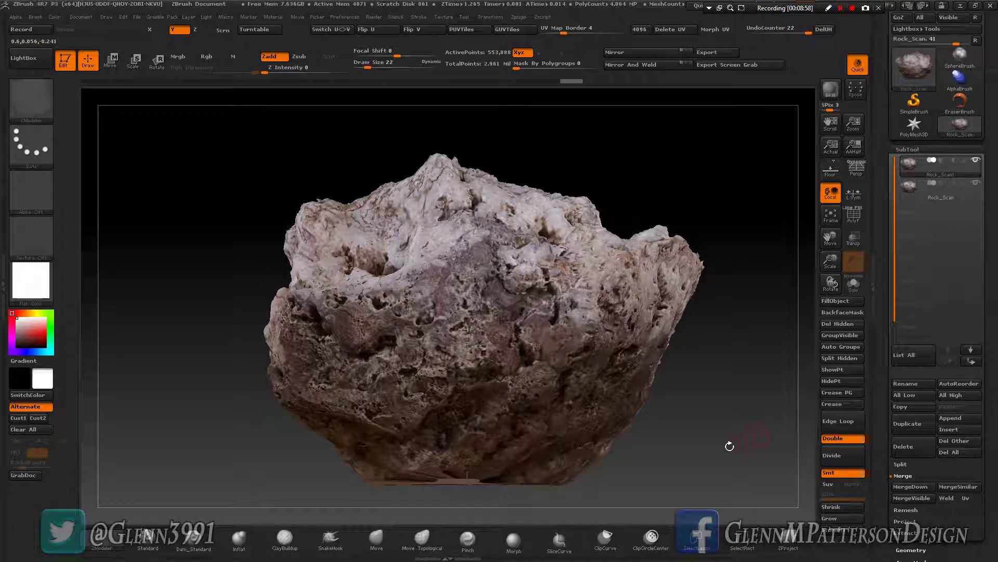
pyautogui.hotkey('ctrl', 'shift')
pyautogui.keyDown('ctrl'); pyautogui.keyDown('shift'); pyautogui.click(728, 437); pyautogui.keyUp('shift'); pyautogui.keyUp('ctrl')
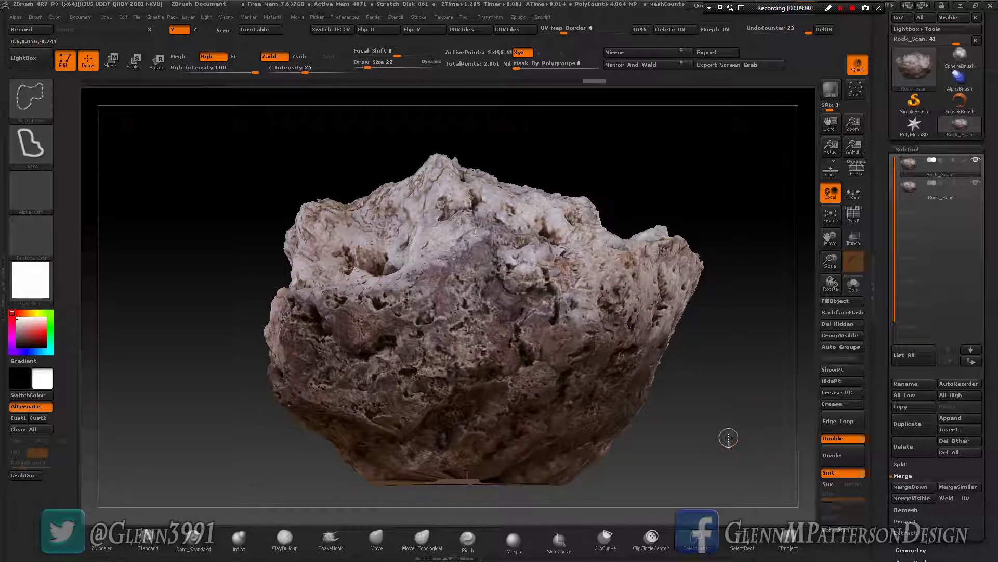
pyautogui.moveTo(717, 427)
pyautogui.keyDown('ctrl'); pyautogui.keyDown('shift'); pyautogui.mouseDown()
pyautogui.moveTo(749, 476)
pyautogui.moveTo(720, 432)
pyautogui.mouseUp(); pyautogui.keyUp('shift'); pyautogui.keyUp('ctrl')
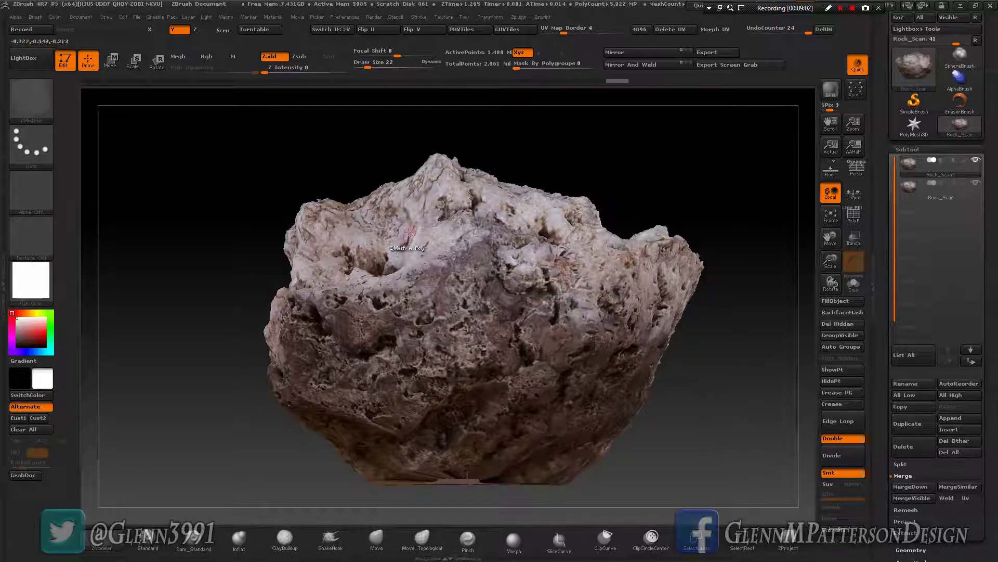
pyautogui.hotkey('ctrl', 'shift')
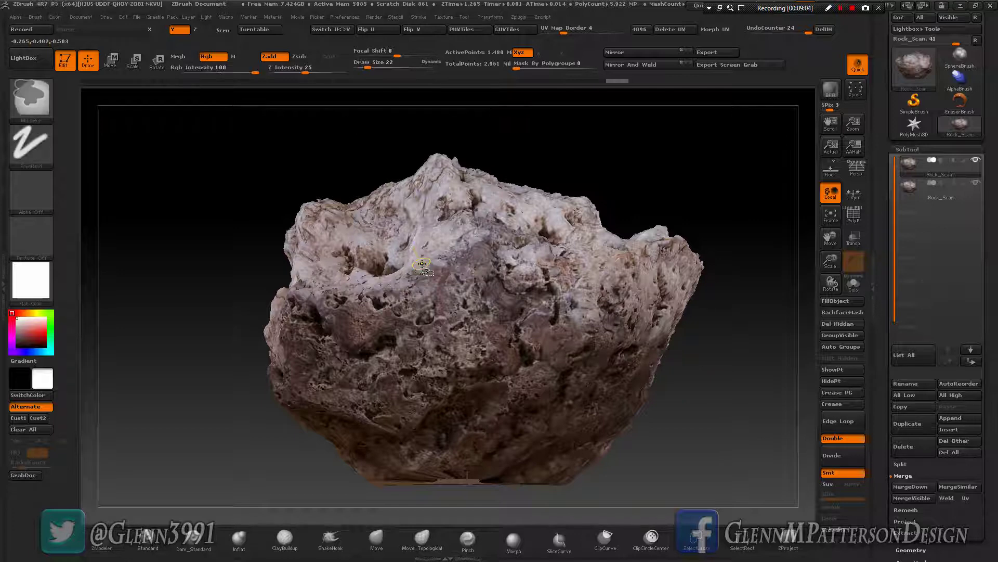
# - Lasso-select a large patch of the duplicate rock's front face and display it on its own in Solo mode
pyautogui.moveTo(419, 268)
pyautogui.keyDown('ctrl'); pyautogui.keyDown('shift'); pyautogui.mouseDown()
pyautogui.moveTo(395, 437)
pyautogui.moveTo(567, 359)
pyautogui.moveTo(598, 244)
pyautogui.moveTo(411, 253)
pyautogui.mouseUp(); pyautogui.keyUp('shift'); pyautogui.keyUp('ctrl')
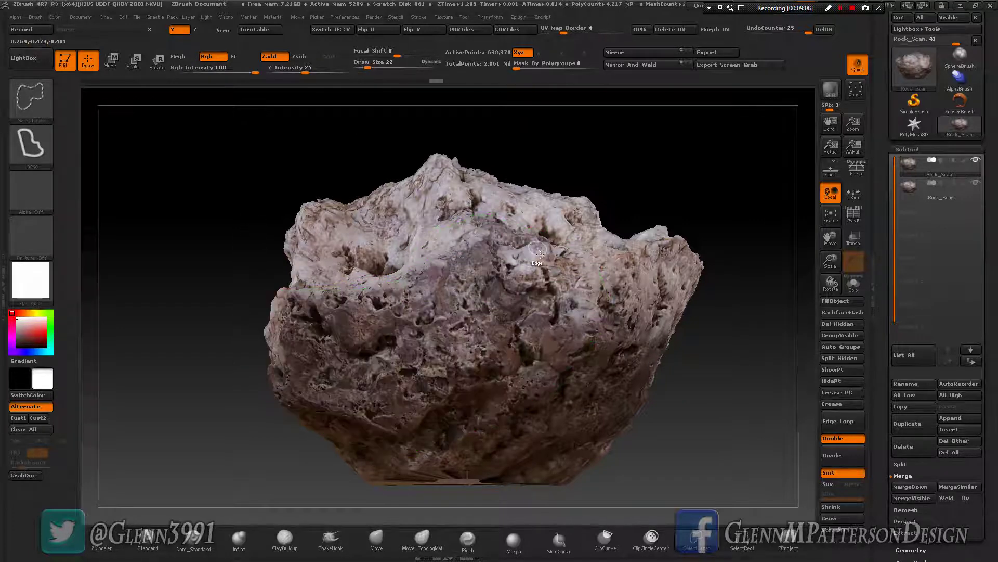
pyautogui.moveTo(512, 329)
pyautogui.mouseDown()
pyautogui.moveTo(470, 346)
pyautogui.moveTo(598, 322)
pyautogui.moveTo(527, 314)
pyautogui.moveTo(567, 310)
pyautogui.mouseUp()
pyautogui.click(854, 284)
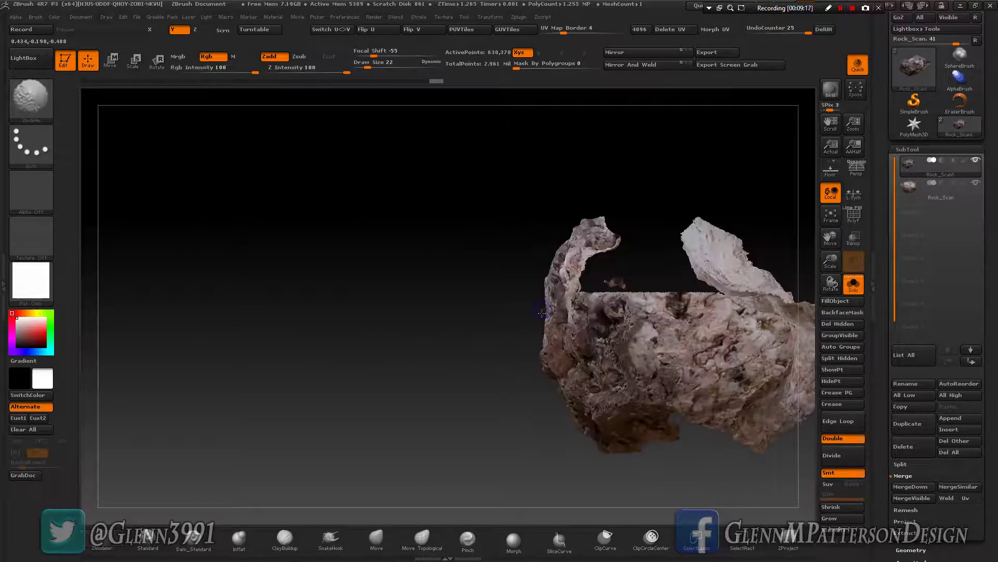
# - Hide the far-side shell and the small floating fragment so only the front surface patch is left in view
pyautogui.moveTo(831, 236); pyautogui.dragTo(676, 265)
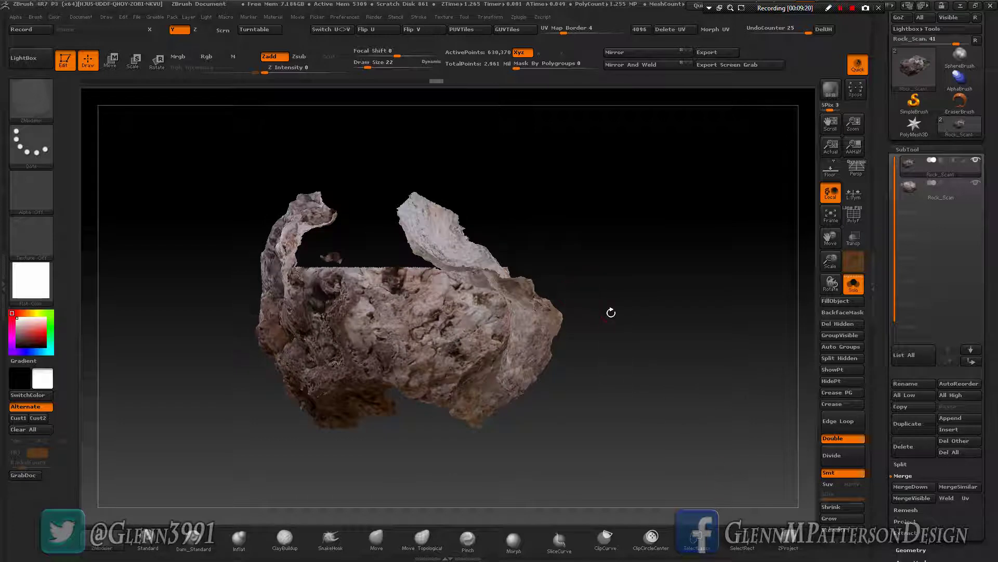
pyautogui.hotkey('ctrl', 'shift')
pyautogui.moveTo(611, 293)
pyautogui.keyDown('ctrl'); pyautogui.keyDown('shift'); pyautogui.mouseDown()
pyautogui.moveTo(513, 208)
pyautogui.moveTo(374, 182)
pyautogui.moveTo(355, 291)
pyautogui.moveTo(578, 521)
pyautogui.moveTo(616, 528)
pyautogui.mouseUp(); pyautogui.keyUp('shift'); pyautogui.keyUp('ctrl')
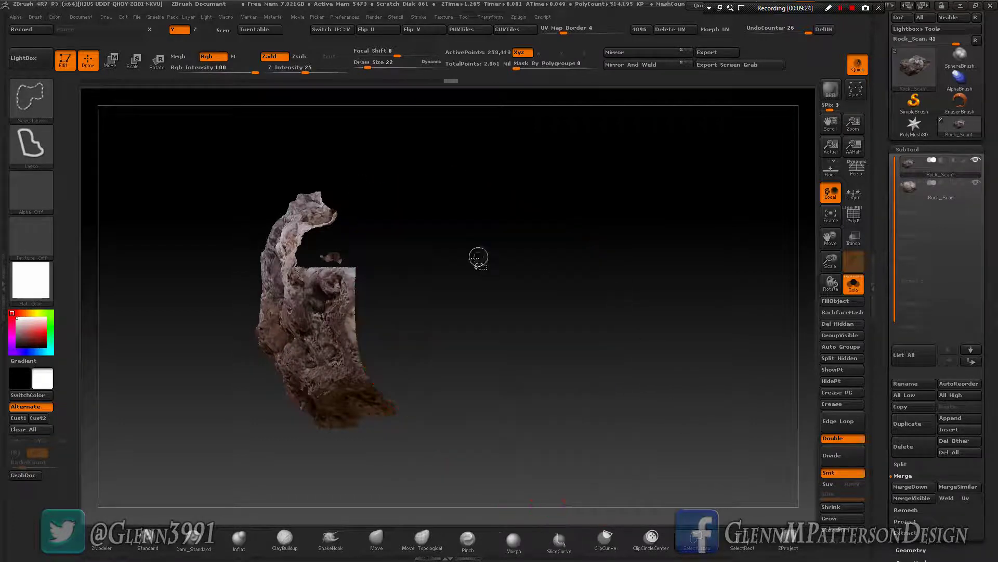
pyautogui.moveTo(477, 258)
pyautogui.mouseDown()
pyautogui.moveTo(488, 270)
pyautogui.moveTo(482, 245)
pyautogui.moveTo(458, 284)
pyautogui.mouseUp()
pyautogui.hotkey('ctrl', 'shift')
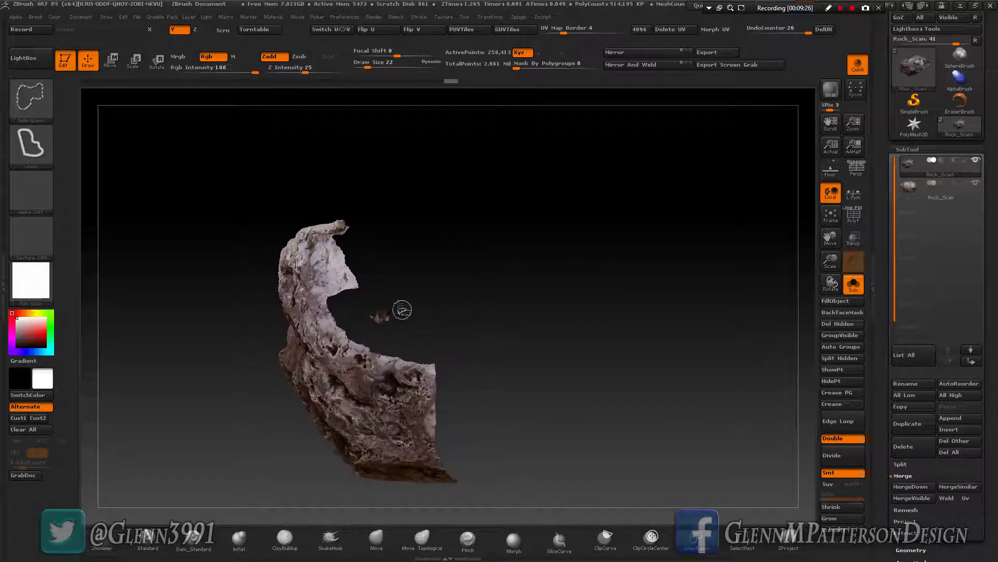
pyautogui.moveTo(365, 310)
pyautogui.keyDown('ctrl'); pyautogui.keyDown('shift'); pyautogui.mouseDown()
pyautogui.moveTo(395, 340)
pyautogui.moveTo(457, 309)
pyautogui.moveTo(557, 329)
pyautogui.moveTo(350, 384)
pyautogui.moveTo(383, 330)
pyautogui.moveTo(346, 345)
pyautogui.moveTo(338, 339)
pyautogui.mouseUp(); pyautogui.keyUp('shift'); pyautogui.keyUp('ctrl')
# - Delete the hidden geometry from the duplicate rock SubTool
pyautogui.moveTo(830, 236); pyautogui.dragTo(931, 252)
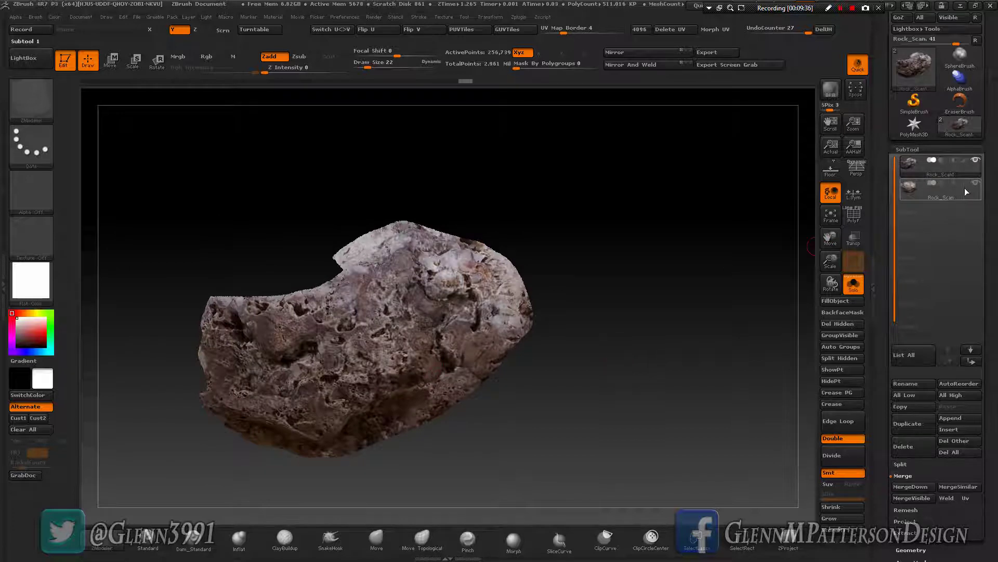
pyautogui.click(948, 198)
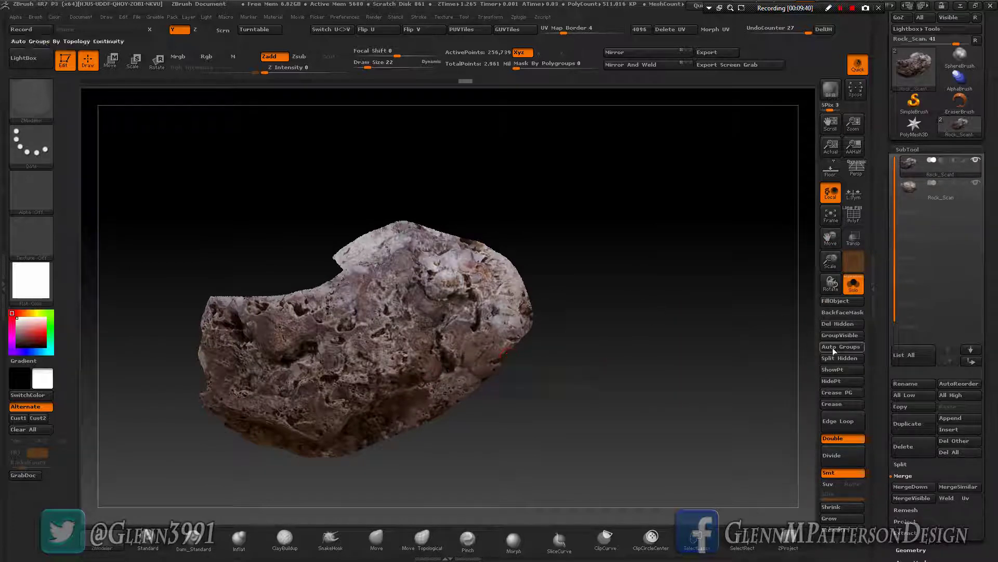
pyautogui.click(846, 331)
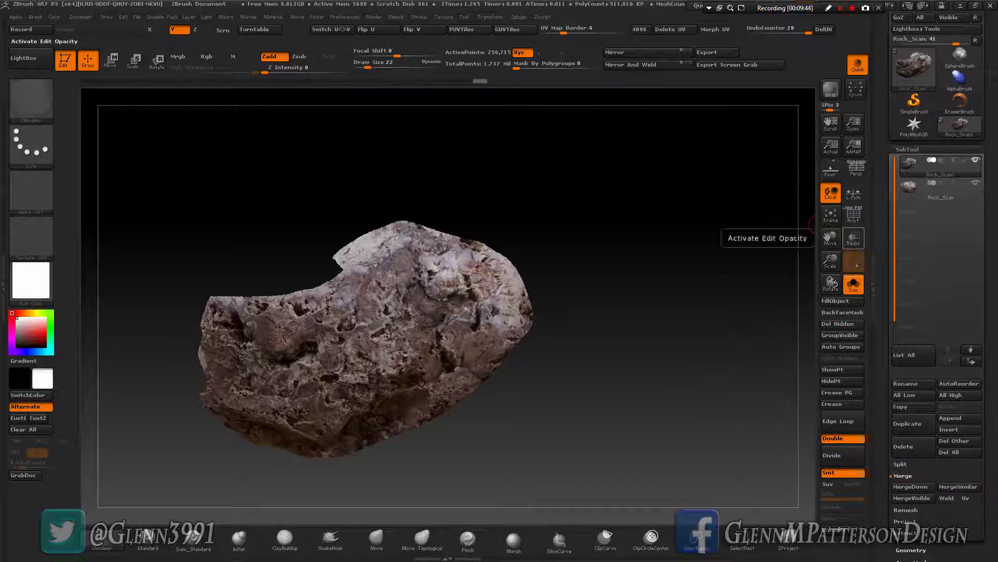
# - Turn off Solo, show the original rock with ghost transparency, and orient the view to see the patch edge-on
pyautogui.click(853, 283)
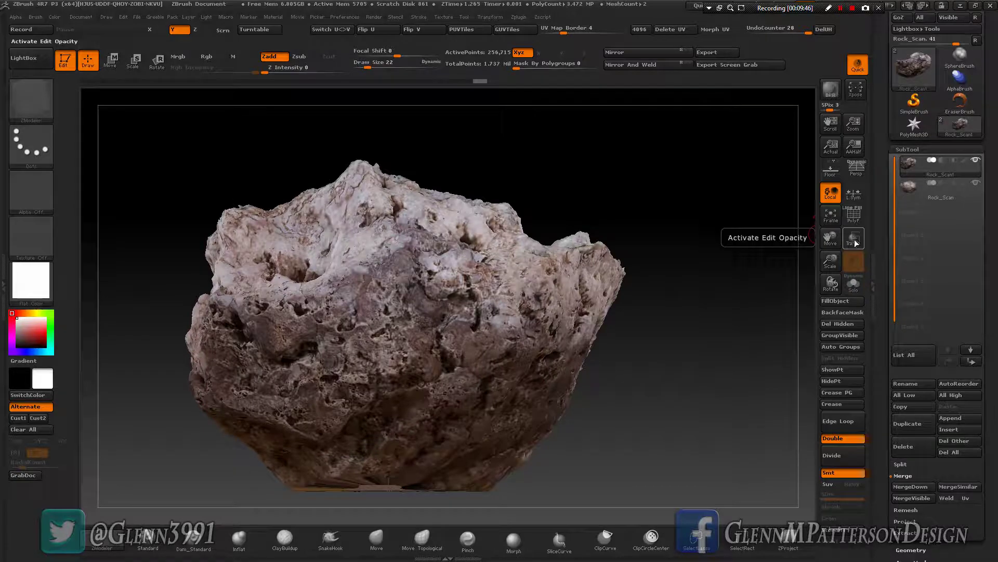
pyautogui.click(854, 240)
pyautogui.moveTo(665, 434)
pyautogui.mouseDown()
pyautogui.moveTo(668, 416)
pyautogui.moveTo(616, 439)
pyautogui.moveTo(648, 279)
pyautogui.moveTo(652, 425)
pyautogui.mouseUp()
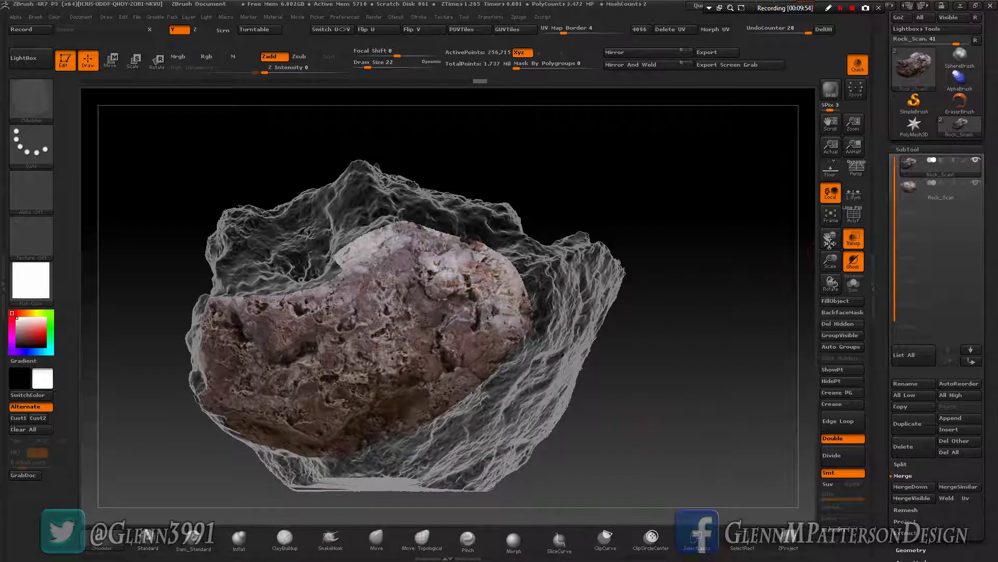
pyautogui.moveTo(831, 240); pyautogui.dragTo(873, 167)
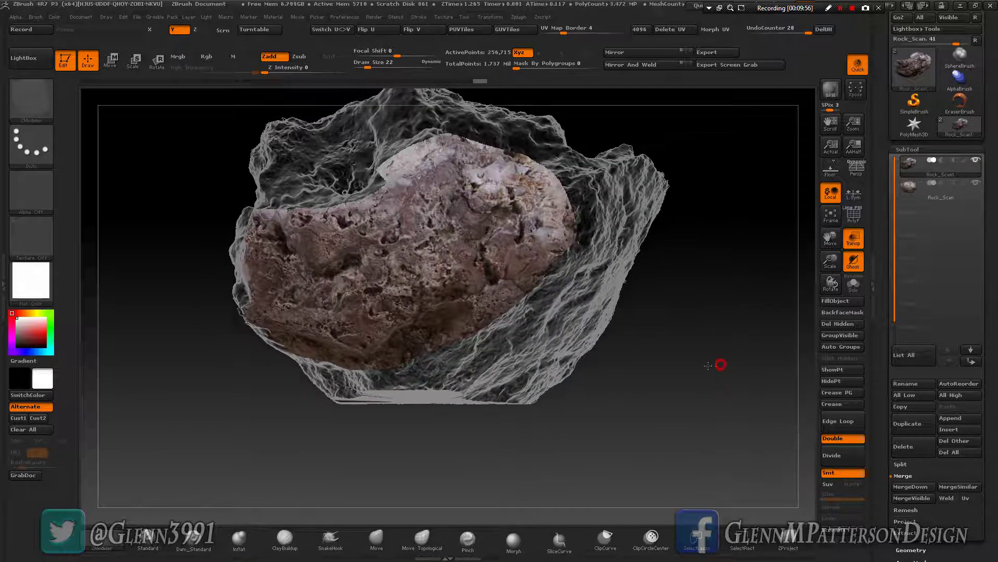
pyautogui.moveTo(709, 365); pyautogui.dragTo(790, 281)
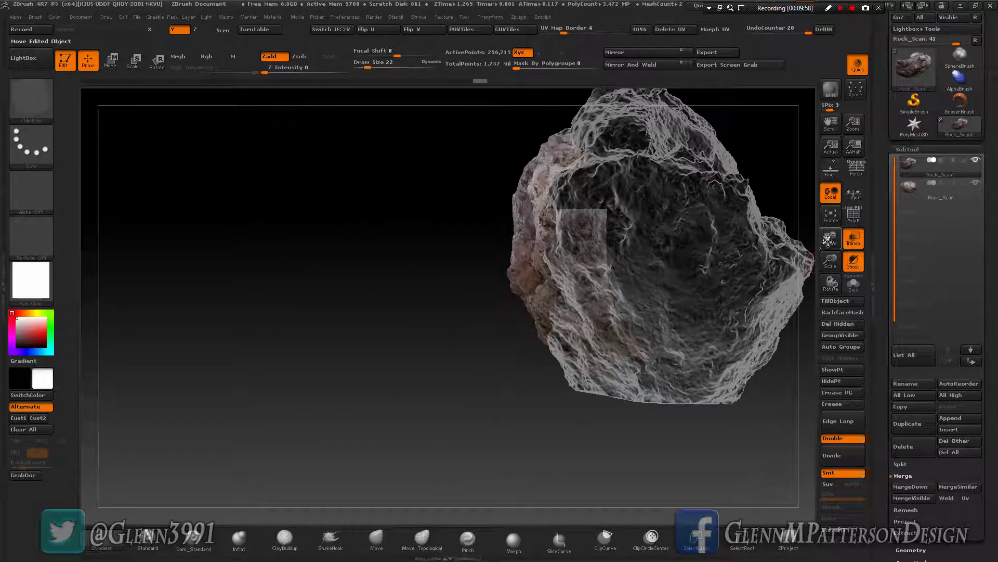
pyautogui.moveTo(828, 241); pyautogui.dragTo(740, 238)
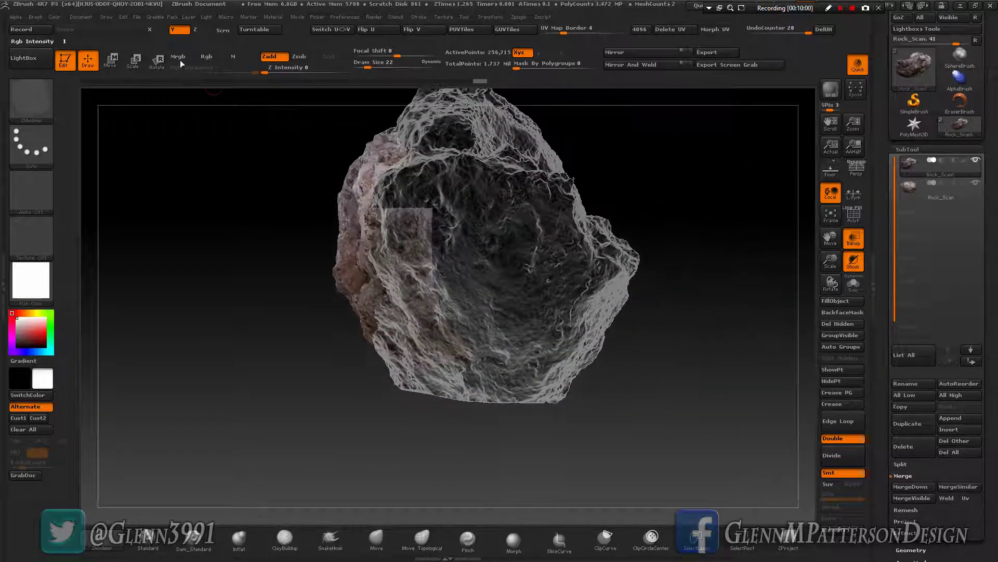
# - Rotate the patch with the Transpose line until it lies roughly horizontal, and move it down beneath the rock's base
pyautogui.click(156, 63)
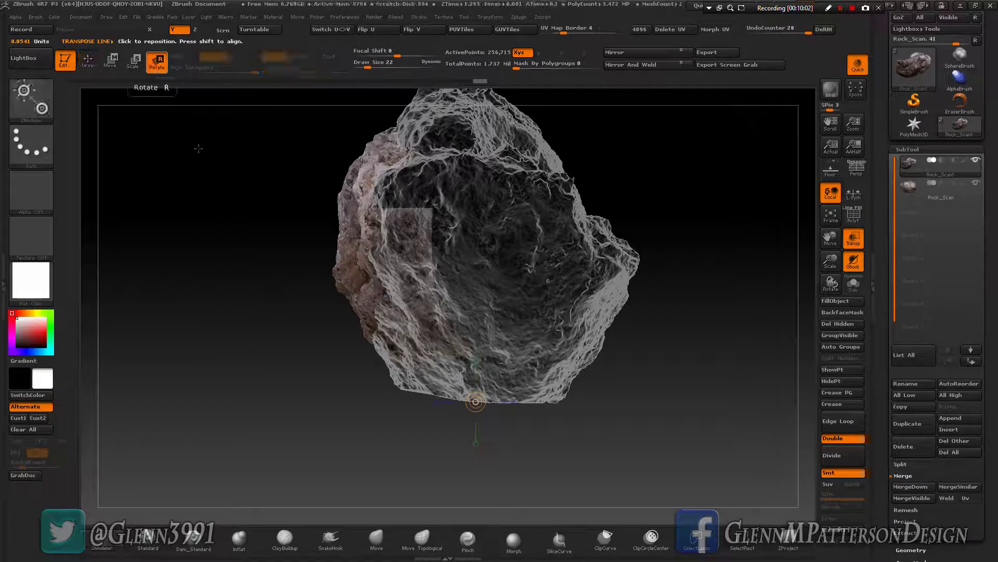
pyautogui.moveTo(523, 406); pyautogui.dragTo(687, 401)
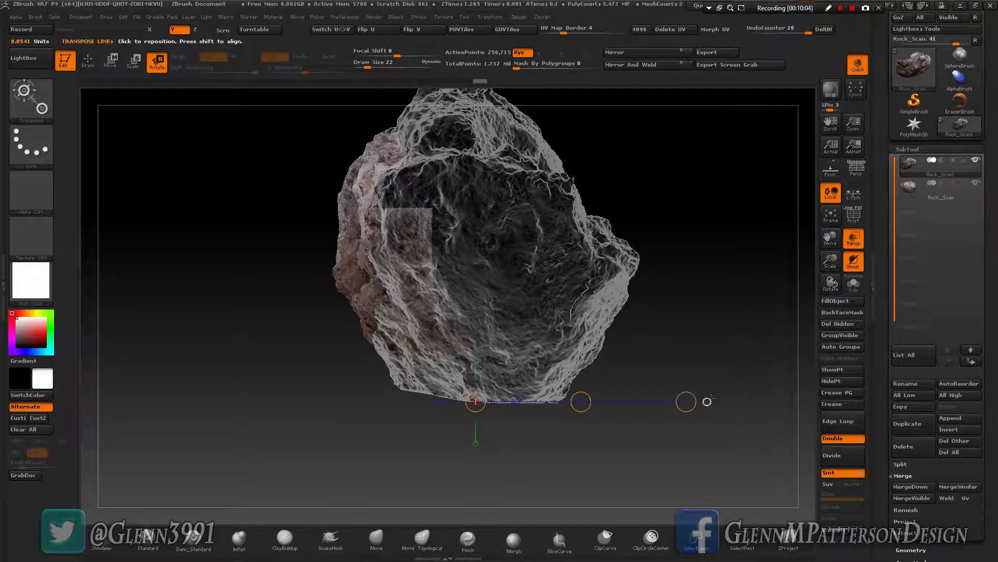
pyautogui.moveTo(396, 249); pyautogui.dragTo(168, 258)
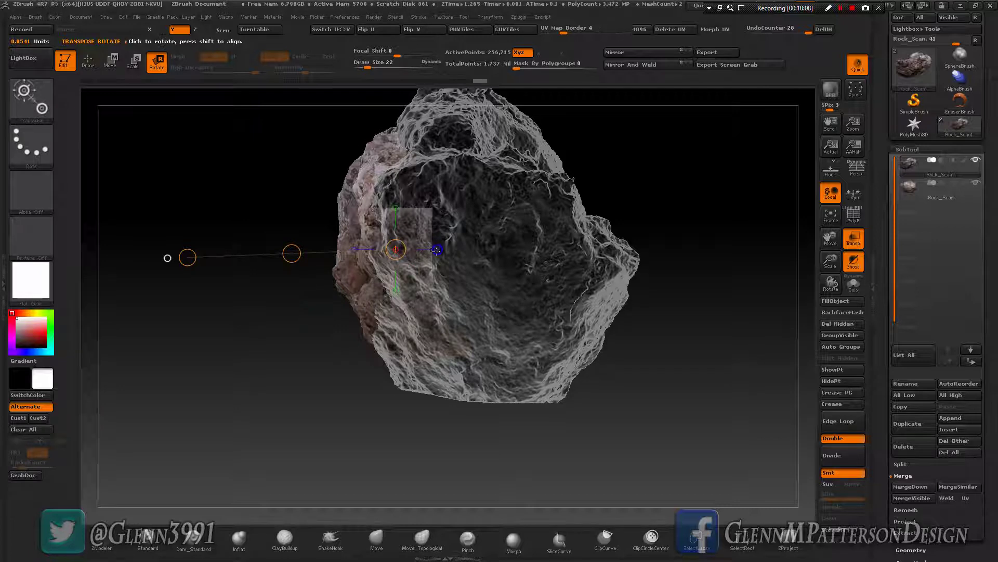
pyautogui.moveTo(395, 248); pyautogui.dragTo(628, 249)
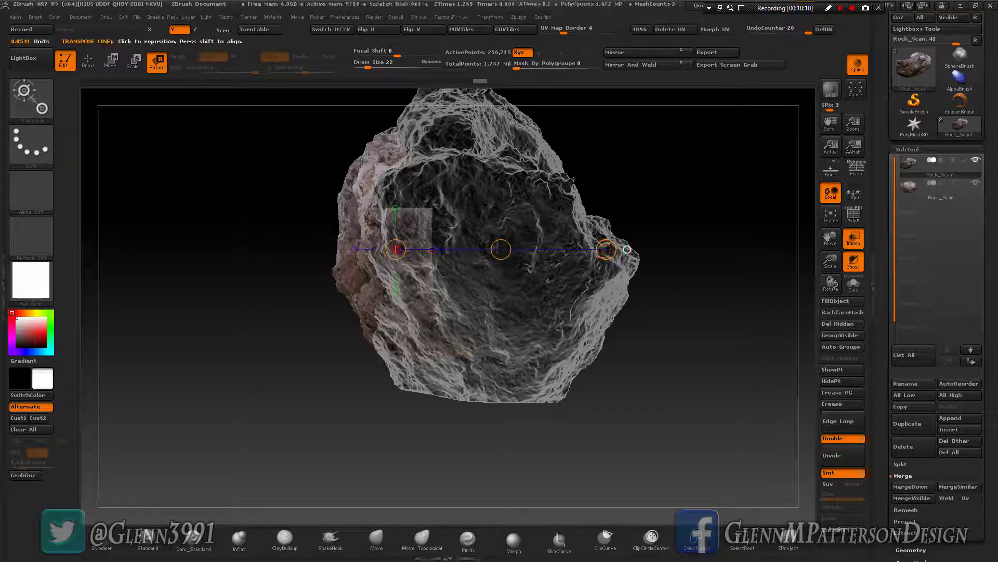
pyautogui.moveTo(607, 250)
pyautogui.mouseDown()
pyautogui.moveTo(530, 187)
pyautogui.moveTo(436, 173)
pyautogui.moveTo(624, 250)
pyautogui.mouseUp()
pyautogui.click(111, 63)
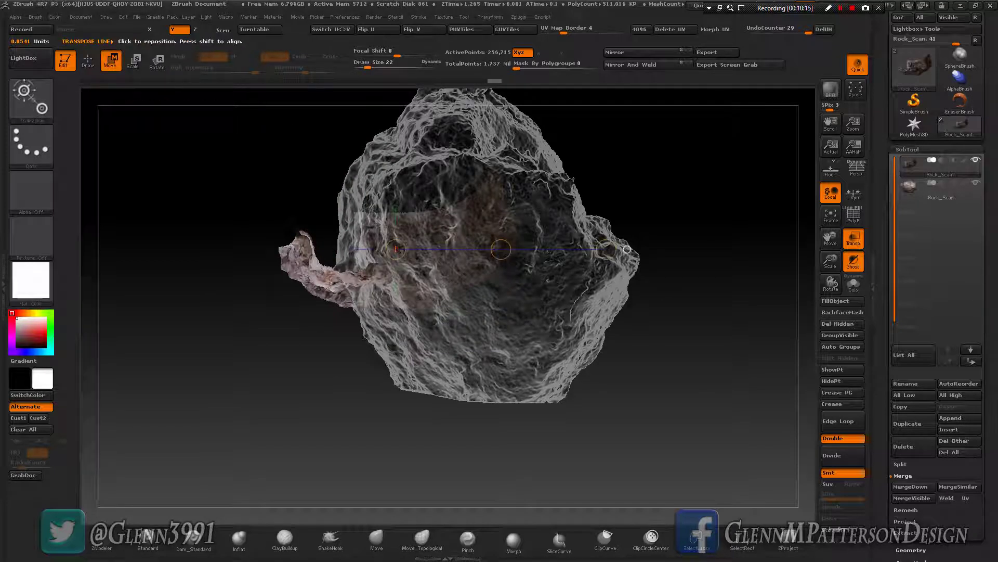
pyautogui.moveTo(500, 250); pyautogui.dragTo(609, 368)
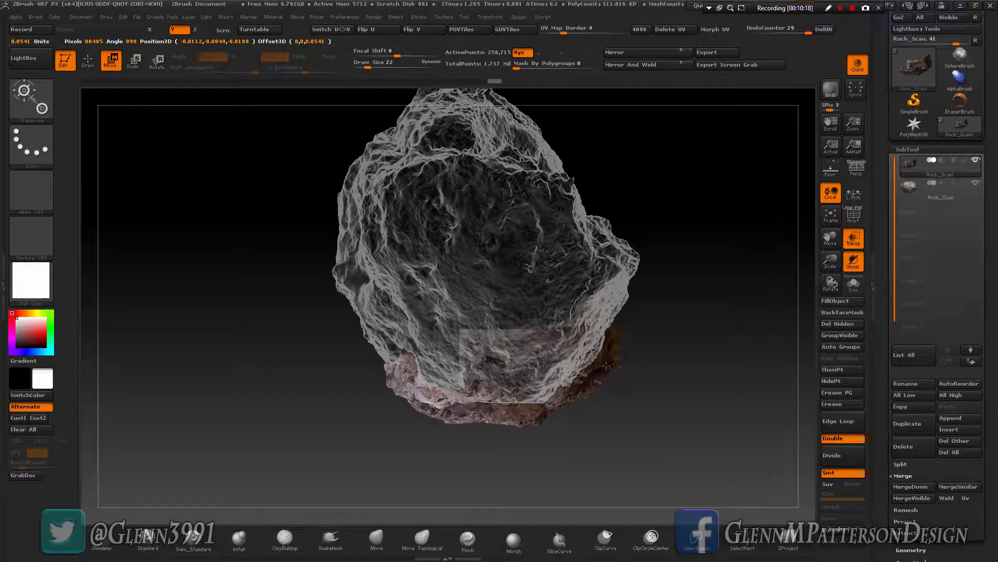
# - Place a Transpose line across the patch and scale the patch down to fit the rock's base
pyautogui.moveTo(634, 447); pyautogui.dragTo(607, 417)
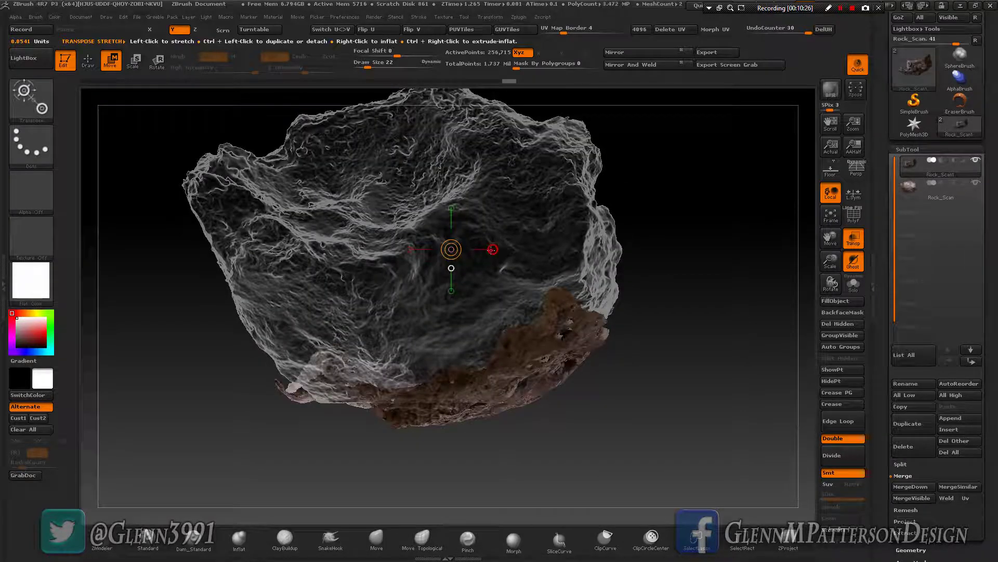
pyautogui.moveTo(492, 248); pyautogui.dragTo(682, 248)
pyautogui.click(682, 250)
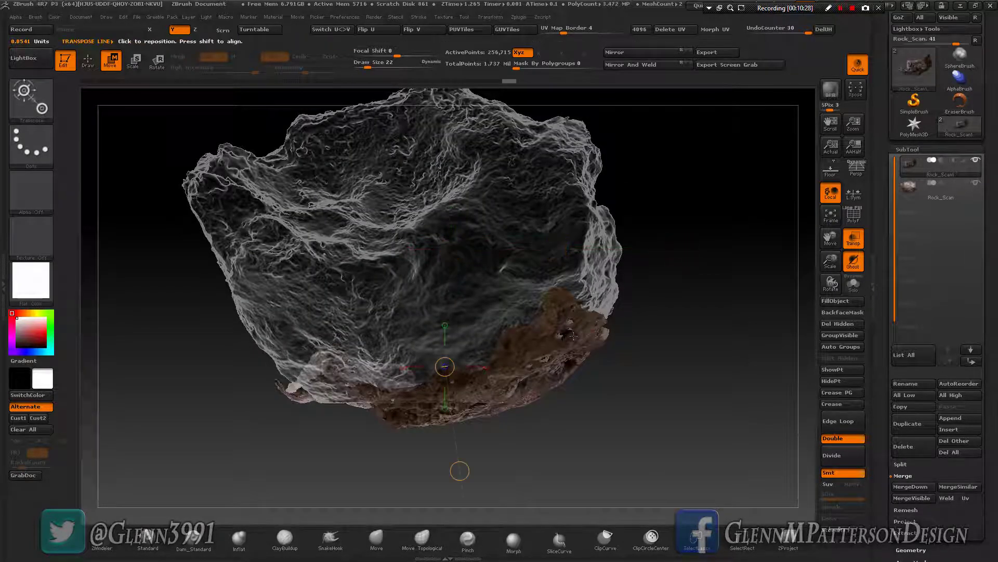
pyautogui.moveTo(491, 366); pyautogui.dragTo(655, 366)
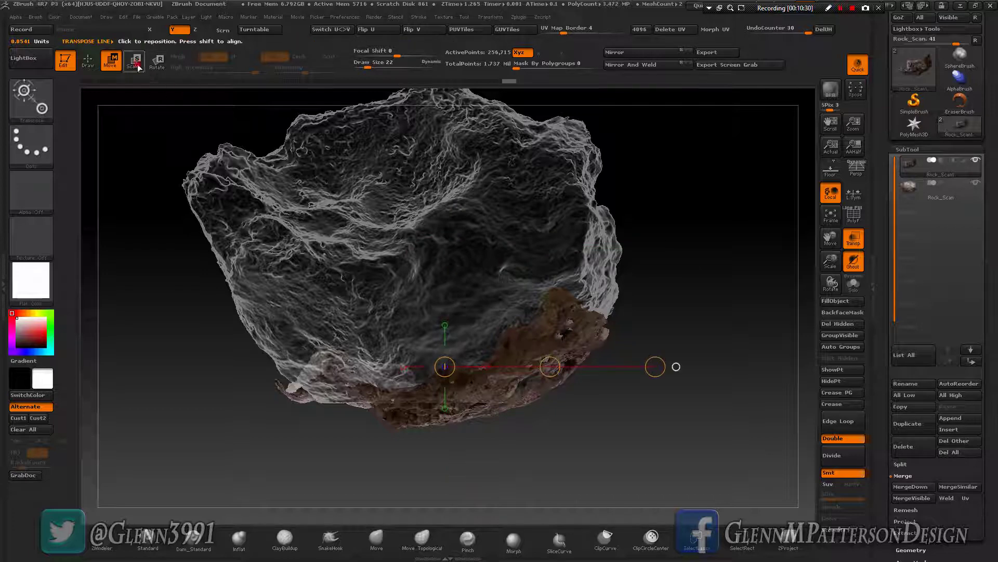
pyautogui.press('e')
pyautogui.moveTo(655, 367); pyautogui.dragTo(460, 470)
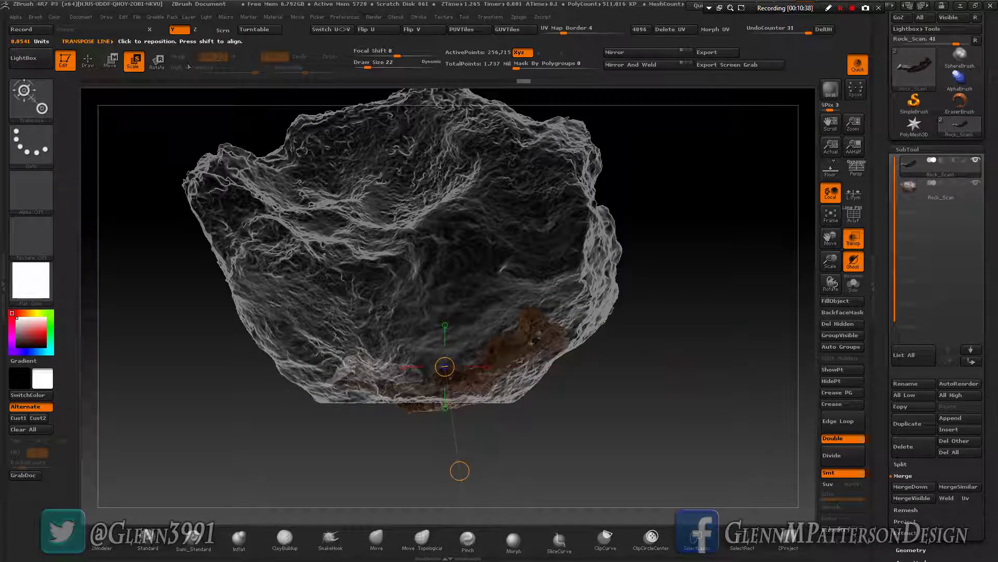
# - Rotate the patch slightly to level it with the base and move it down over the rock's flat underside
pyautogui.click(157, 61)
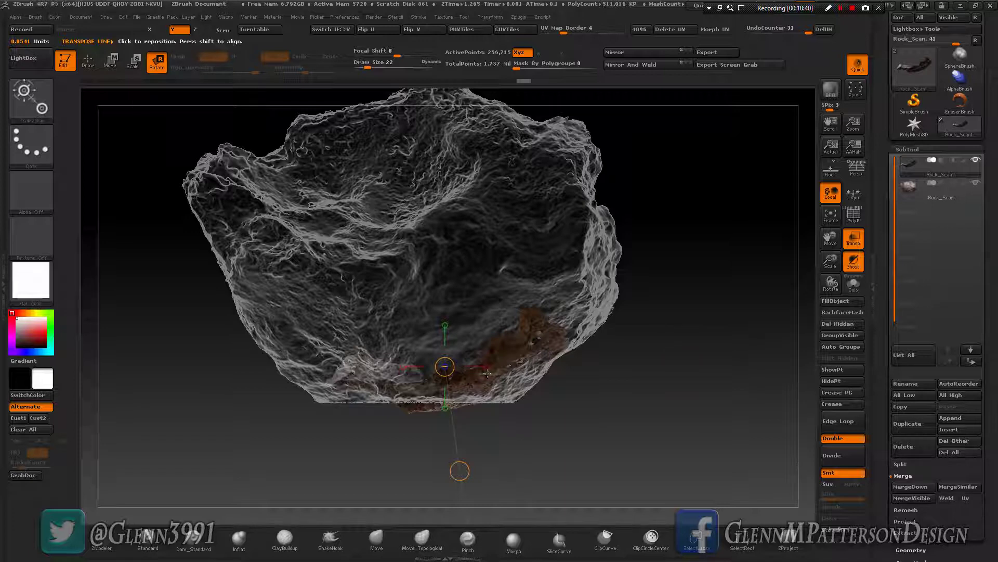
pyautogui.moveTo(459, 471); pyautogui.dragTo(635, 402)
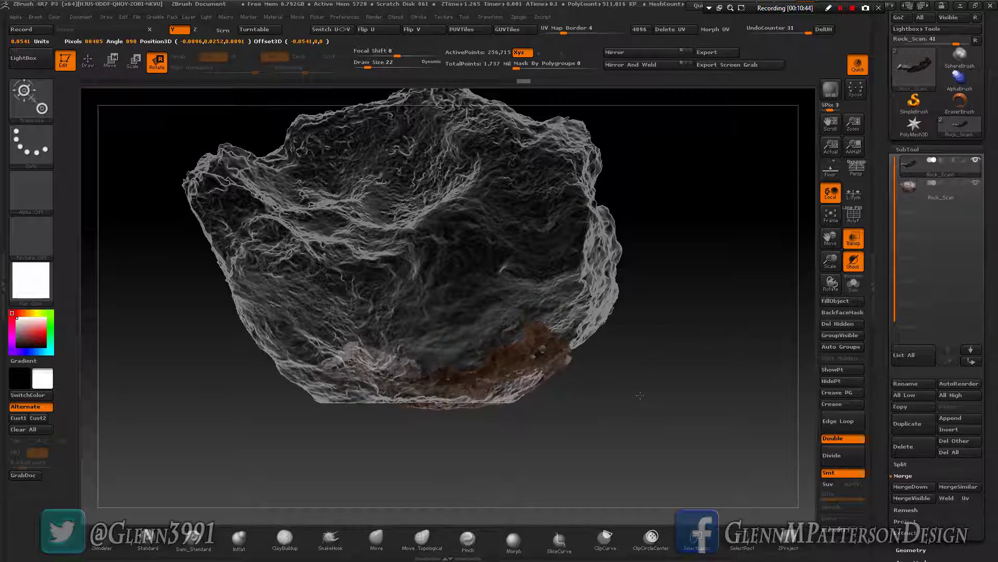
pyautogui.click(113, 69)
pyautogui.moveTo(551, 366); pyautogui.dragTo(518, 404)
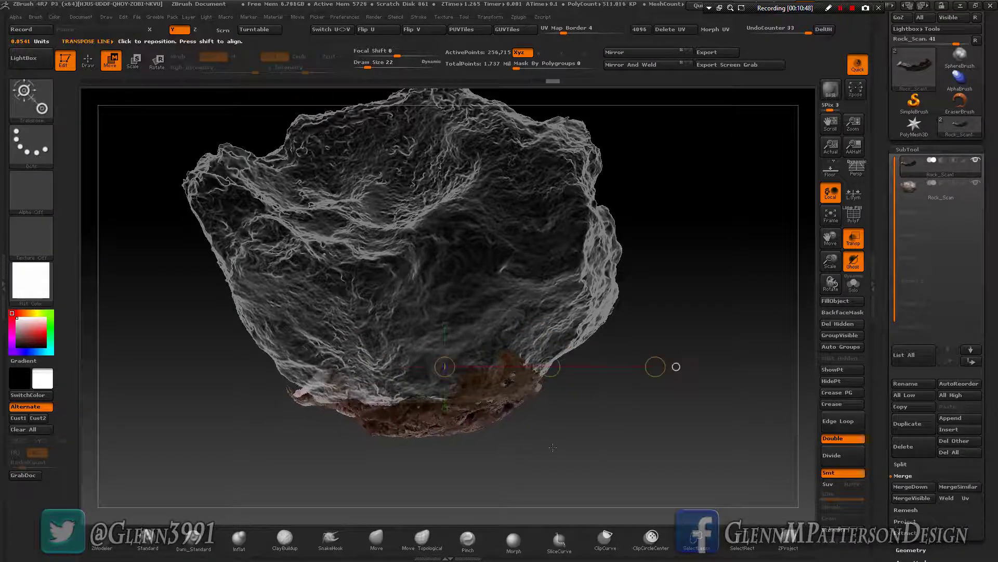
# - Turn off transparency and stretch the patch diagonally across the rock's underside to cover more of the smeared base closure
pyautogui.moveTo(572, 458)
pyautogui.mouseDown()
pyautogui.moveTo(603, 446)
pyautogui.moveTo(592, 427)
pyautogui.moveTo(640, 436)
pyautogui.mouseUp()
pyautogui.click(853, 243)
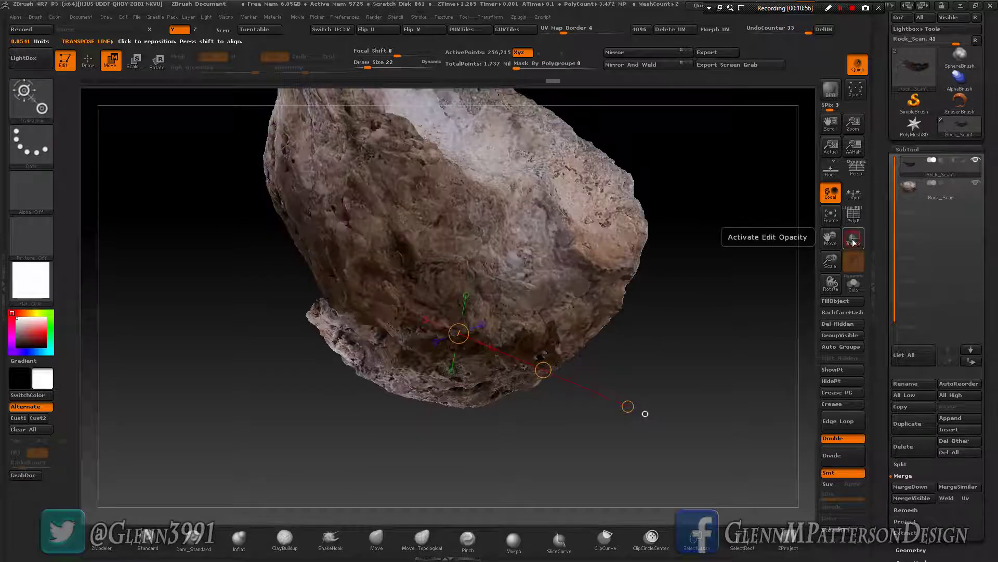
pyautogui.moveTo(692, 379); pyautogui.dragTo(696, 304)
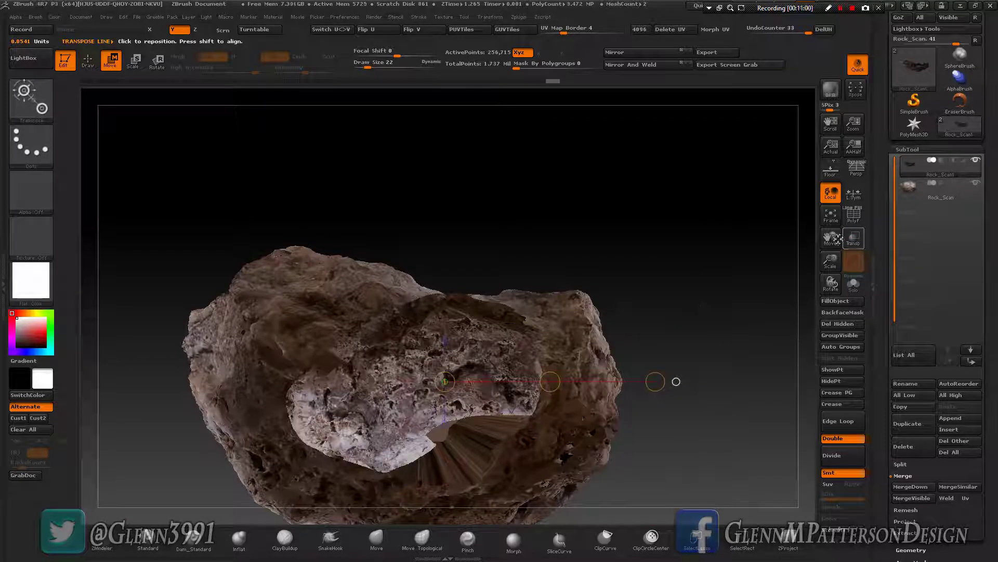
pyautogui.moveTo(832, 238); pyautogui.dragTo(809, 95)
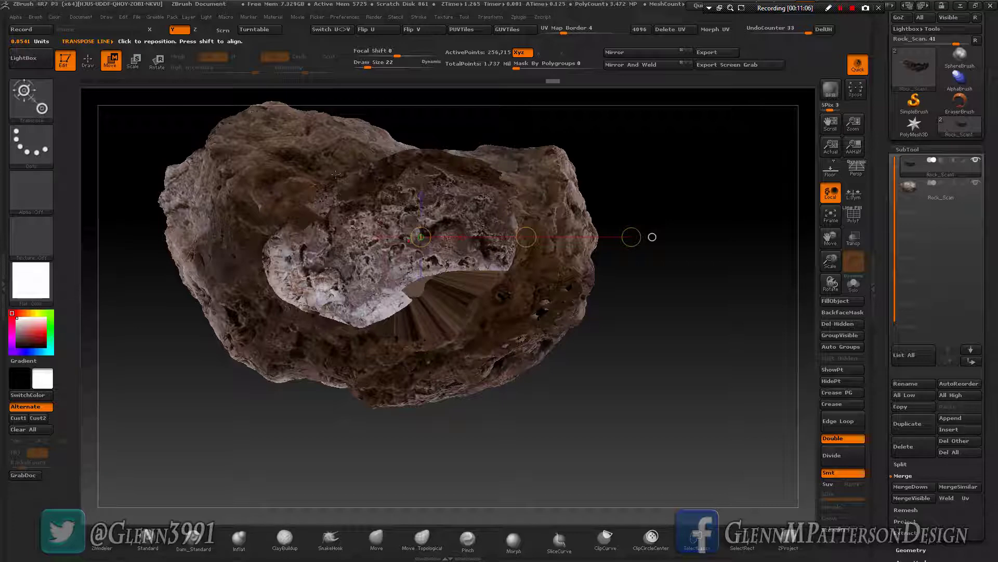
pyautogui.moveTo(371, 256)
pyautogui.mouseDown()
pyautogui.moveTo(385, 244)
pyautogui.moveTo(407, 171)
pyautogui.moveTo(357, 247)
pyautogui.mouseUp()
pyautogui.moveTo(344, 181); pyautogui.dragTo(419, 292)
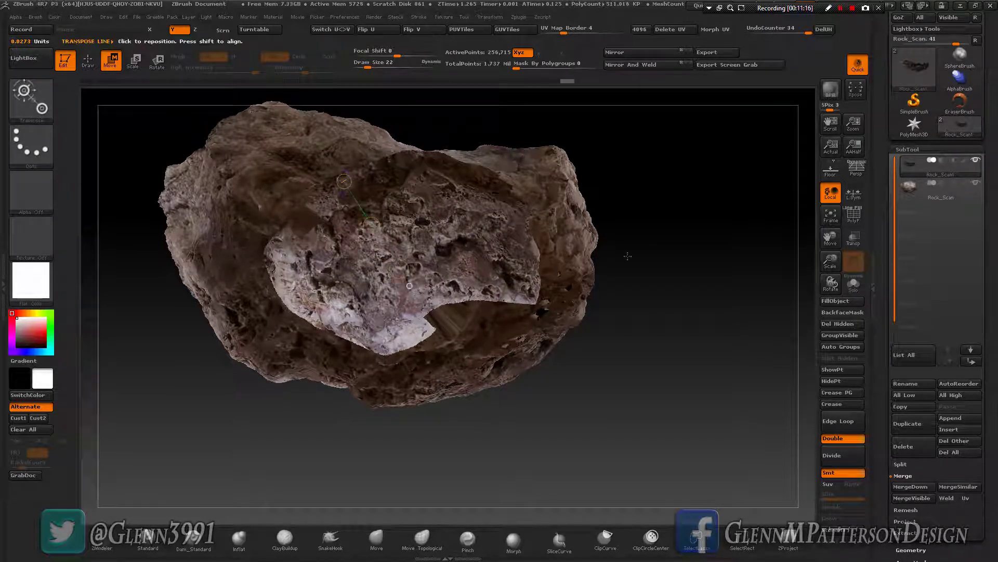
# - Place a vertical Transpose line down the patch and stretch the patch toward the lower rim of the rock's underside
pyautogui.moveTo(675, 453); pyautogui.dragTo(643, 423)
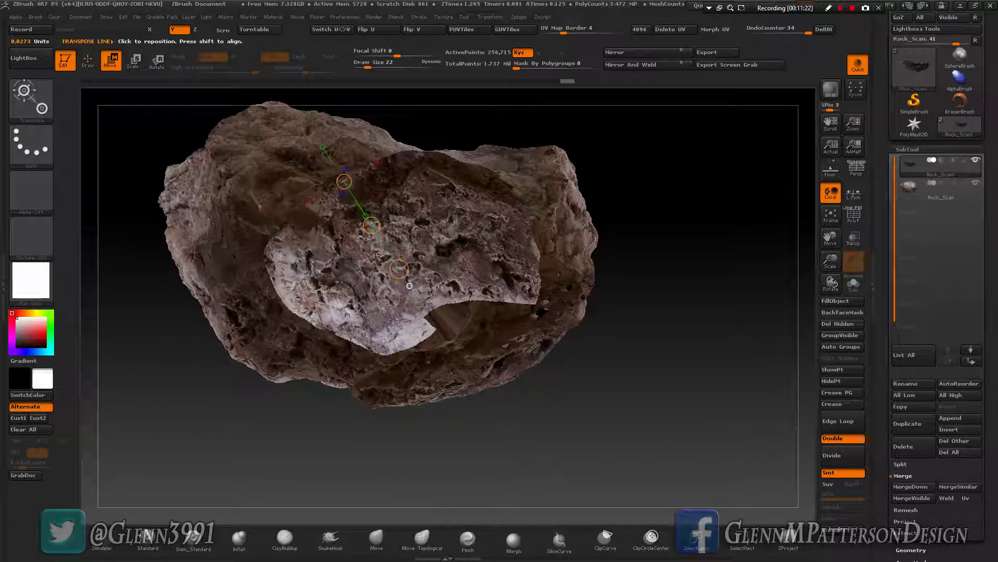
pyautogui.moveTo(428, 174)
pyautogui.mouseDown()
pyautogui.moveTo(429, 288)
pyautogui.moveTo(429, 269)
pyautogui.mouseUp()
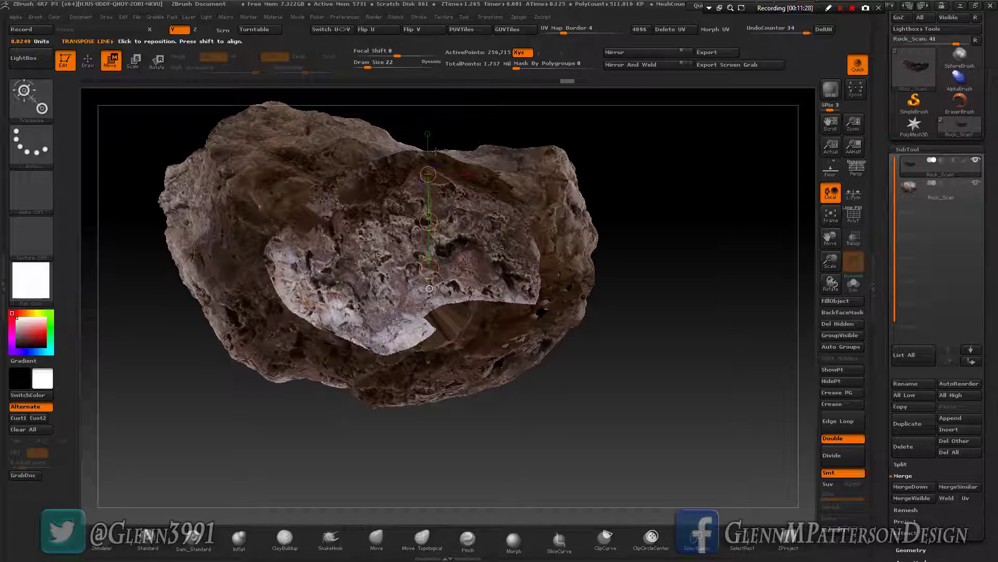
pyautogui.moveTo(436, 152); pyautogui.dragTo(442, 370)
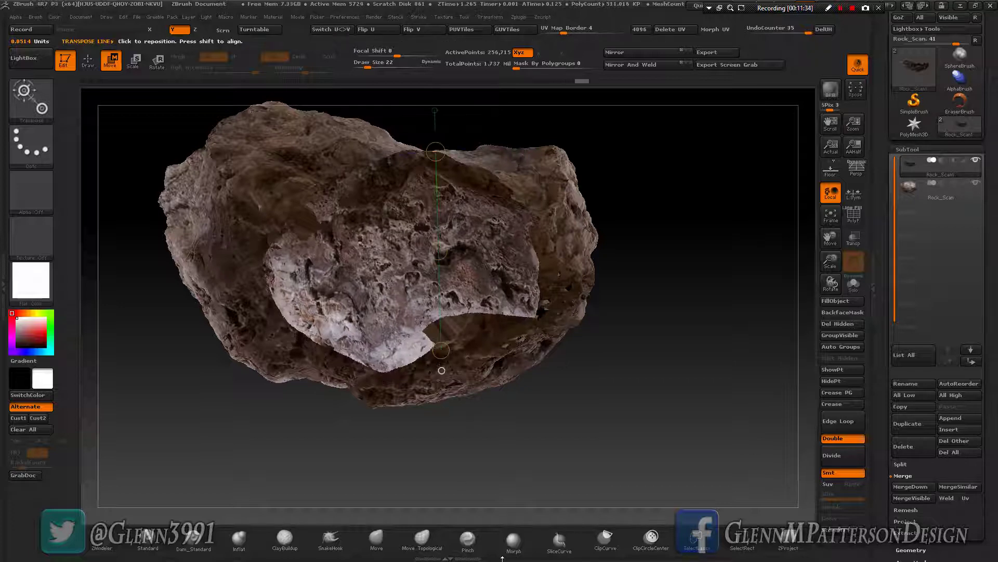
# - With the Move brush at draw size 197, pull the patch's notched edge outward to cover the exposed smeared closure
pyautogui.click(387, 546)
pyautogui.press('space')
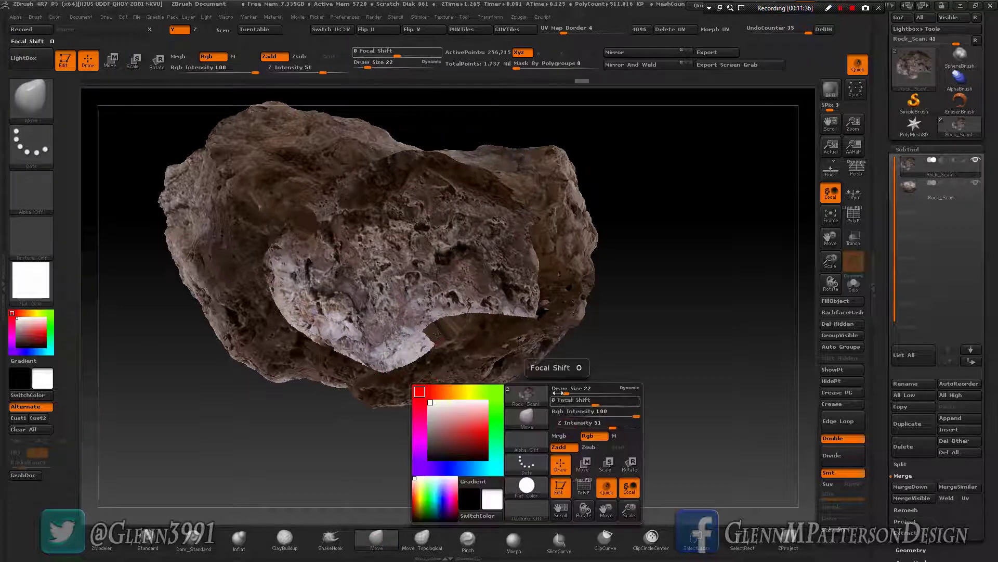
pyautogui.moveTo(557, 393); pyautogui.dragTo(584, 394)
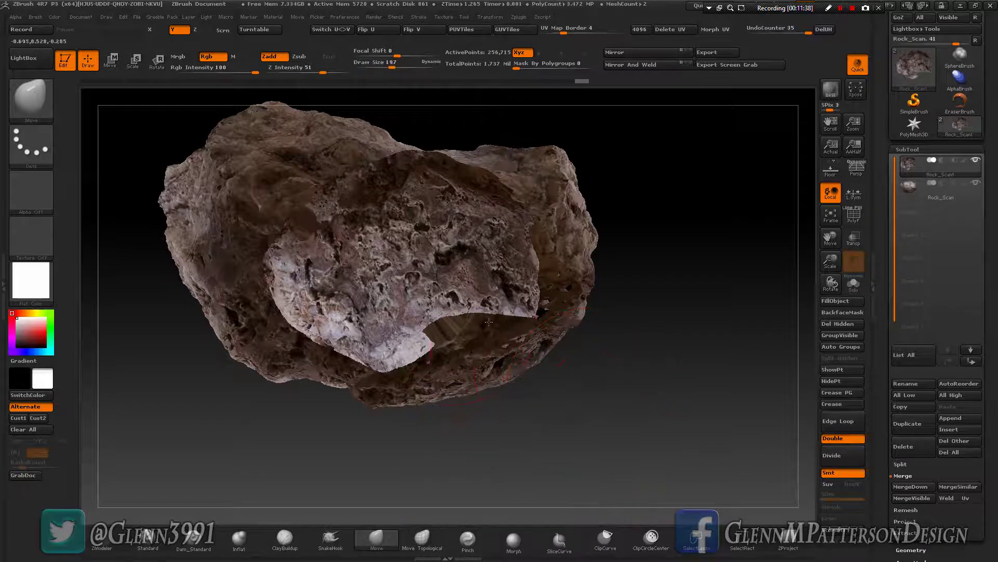
pyautogui.moveTo(434, 312)
pyautogui.mouseDown()
pyautogui.moveTo(471, 320)
pyautogui.moveTo(425, 345)
pyautogui.moveTo(460, 346)
pyautogui.moveTo(463, 360)
pyautogui.mouseUp()
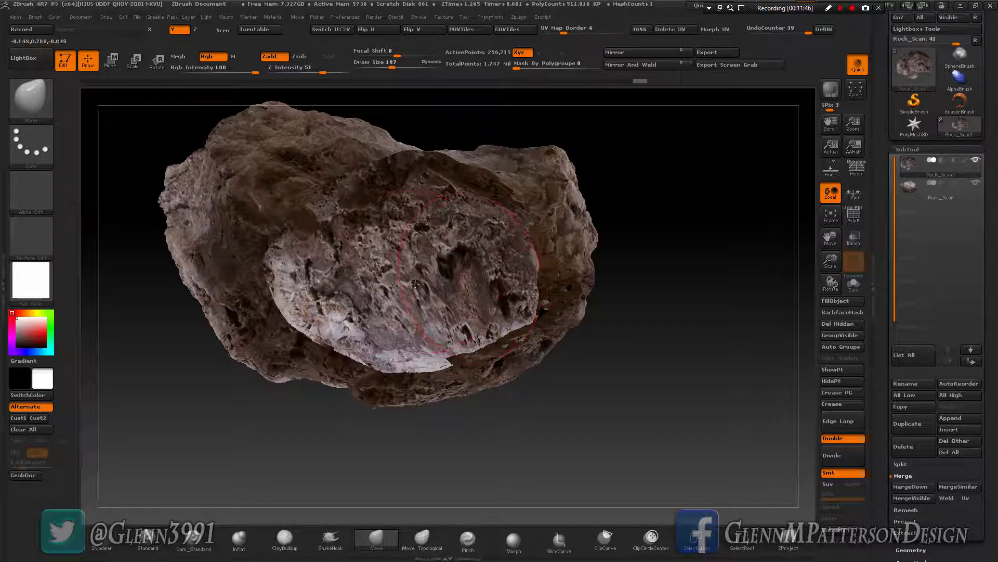
pyautogui.moveTo(500, 315); pyautogui.dragTo(465, 294)
# - Enlarge the Move brush to draw size 290 and push the patch's raised surface and overhanging edges down against the rock
pyautogui.moveTo(650, 291)
pyautogui.mouseDown()
pyautogui.moveTo(432, 289)
pyautogui.moveTo(468, 234)
pyautogui.moveTo(479, 162)
pyautogui.mouseUp()
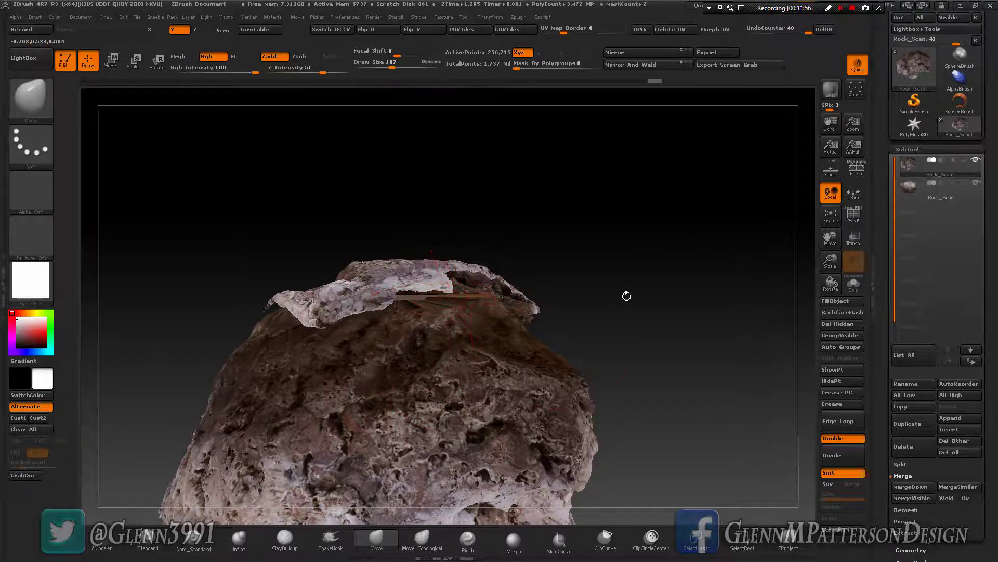
pyautogui.press('space')
pyautogui.moveTo(626, 297); pyautogui.dragTo(647, 298)
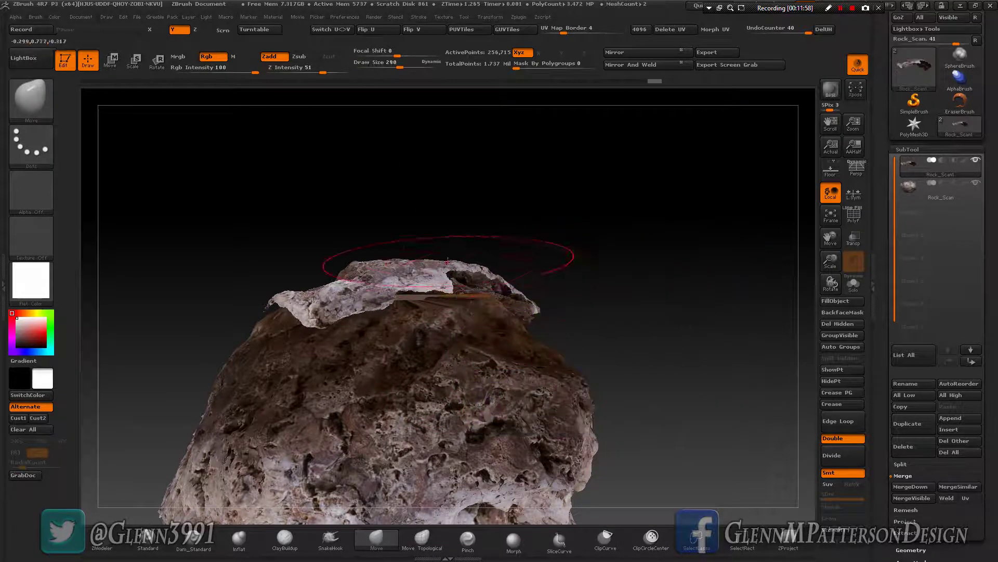
pyautogui.moveTo(462, 283); pyautogui.dragTo(467, 323)
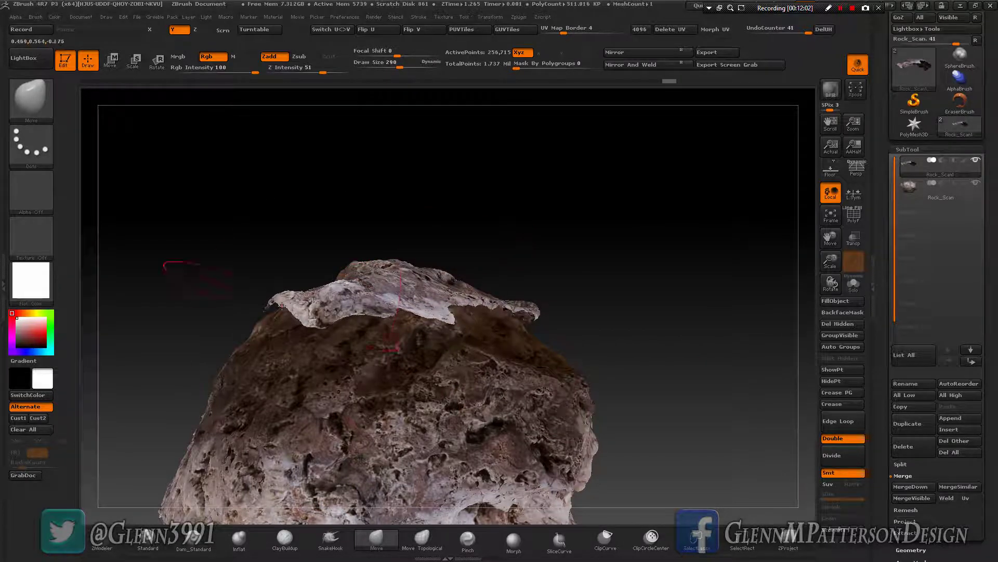
pyautogui.moveTo(306, 319)
pyautogui.mouseDown()
pyautogui.moveTo(308, 355)
pyautogui.moveTo(312, 344)
pyautogui.moveTo(377, 333)
pyautogui.mouseUp()
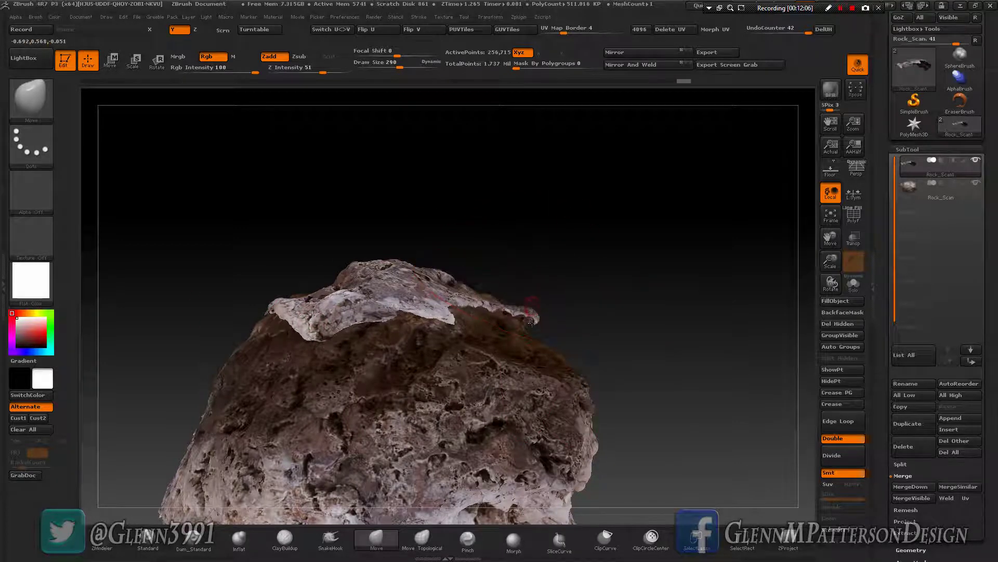
pyautogui.moveTo(428, 222)
pyautogui.mouseDown()
pyautogui.moveTo(507, 437)
pyautogui.moveTo(461, 423)
pyautogui.moveTo(417, 312)
pyautogui.mouseUp()
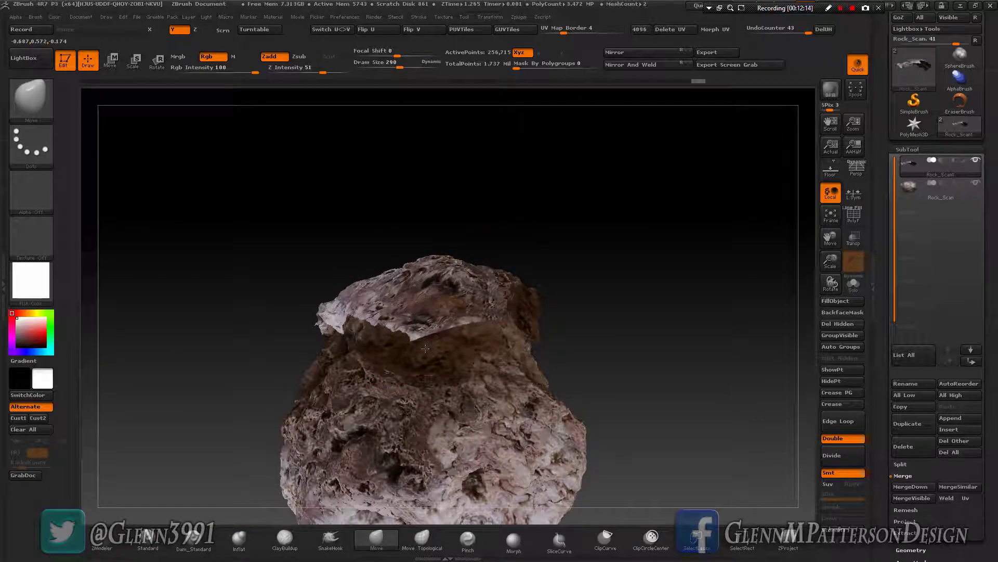
pyautogui.moveTo(428, 368); pyautogui.dragTo(428, 360)
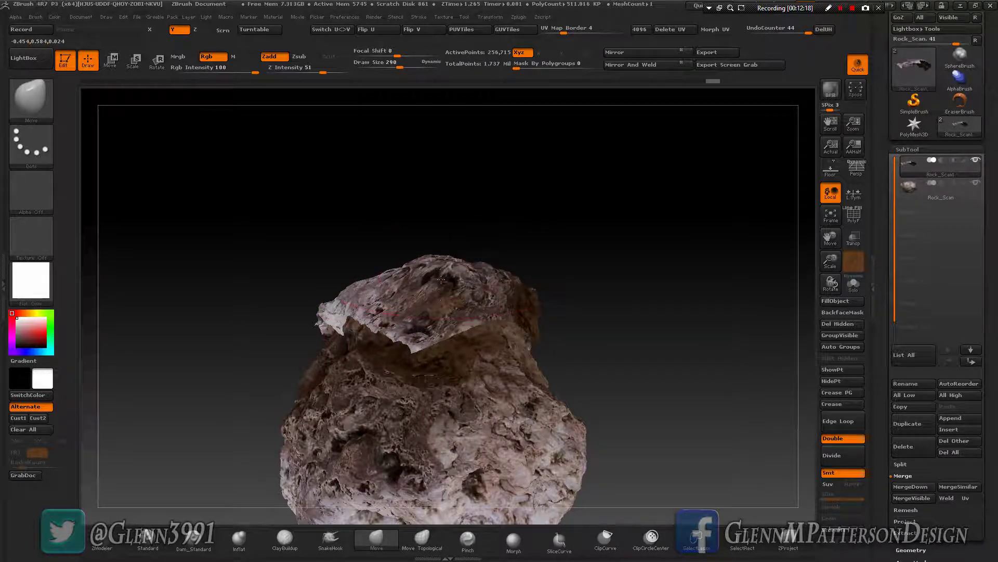
# - Reduce the Move brush to draw size 78 and nudge the small surface details in the middle of the patch
pyautogui.moveTo(441, 279); pyautogui.dragTo(441, 279)
pyautogui.press('space')
pyautogui.moveTo(444, 318); pyautogui.dragTo(422, 318)
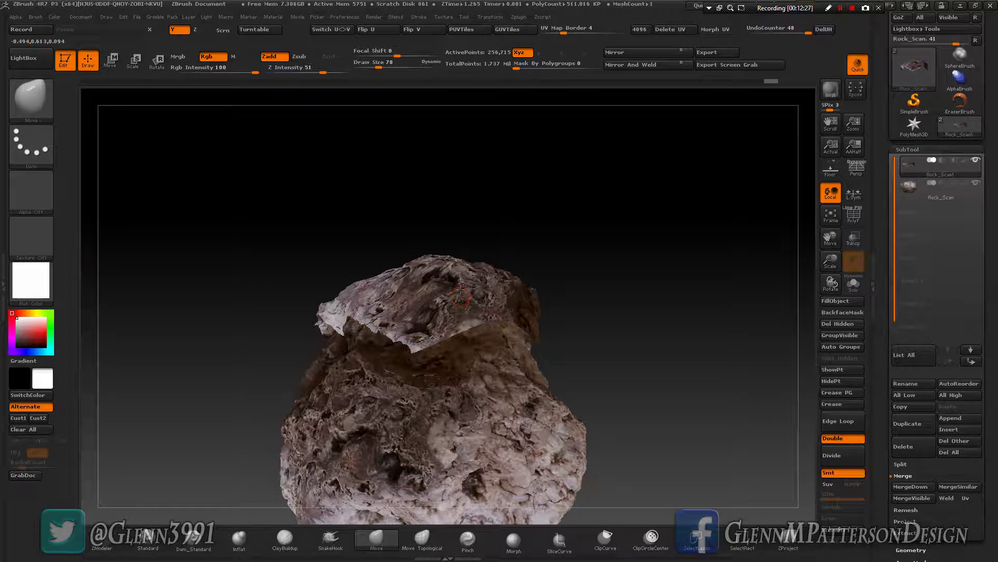
pyautogui.moveTo(461, 289); pyautogui.dragTo(309, 328)
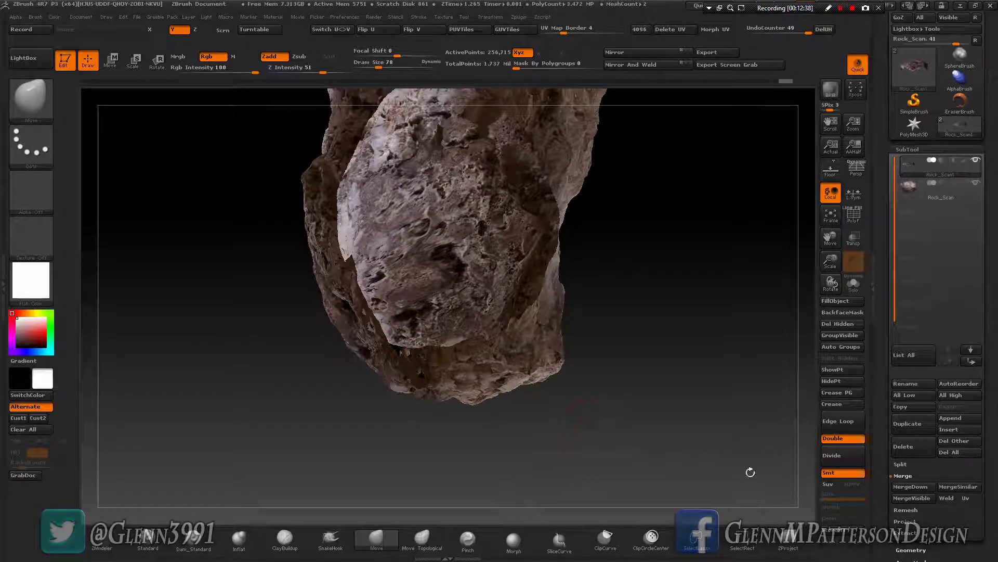
# - Choose the ZProject brush with draw size 136 and Z Intensity 3
pyautogui.press('b')
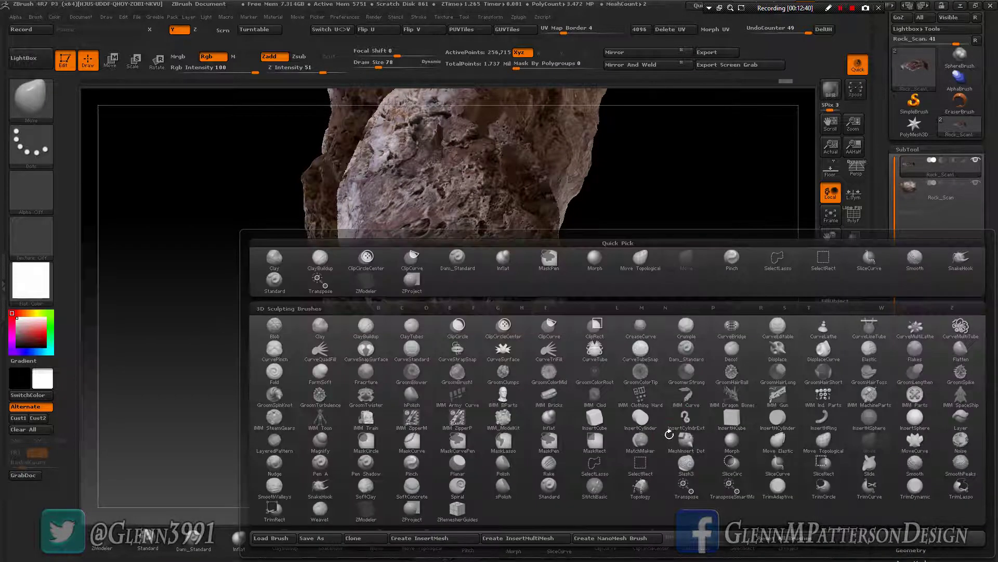
pyautogui.press('z')
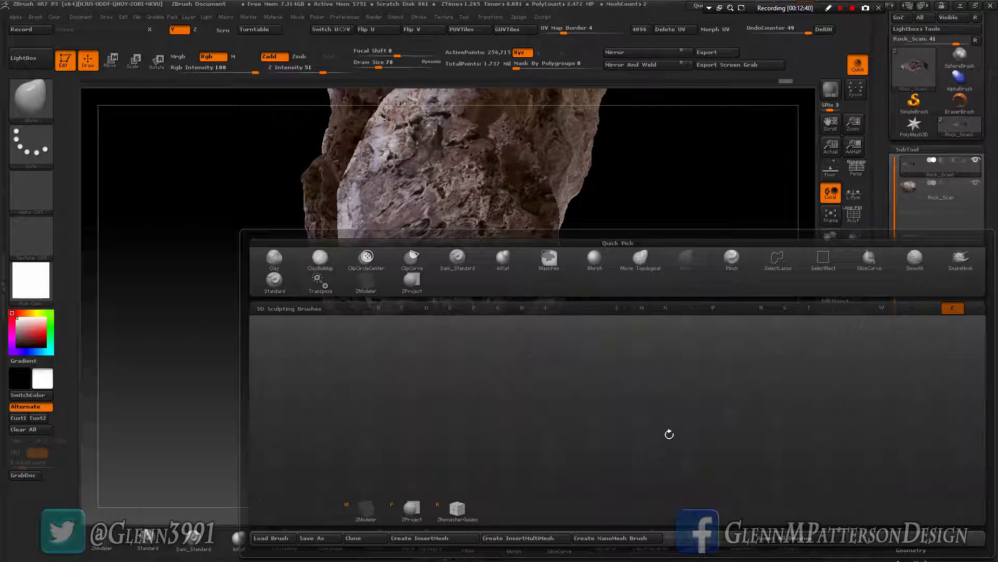
pyautogui.click(419, 515)
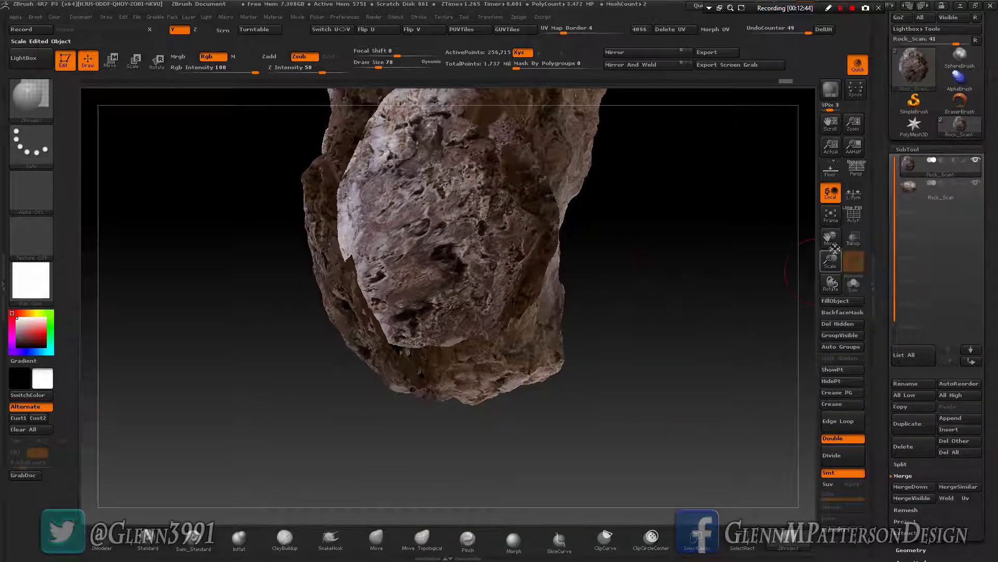
pyautogui.moveTo(831, 238); pyautogui.dragTo(827, 236)
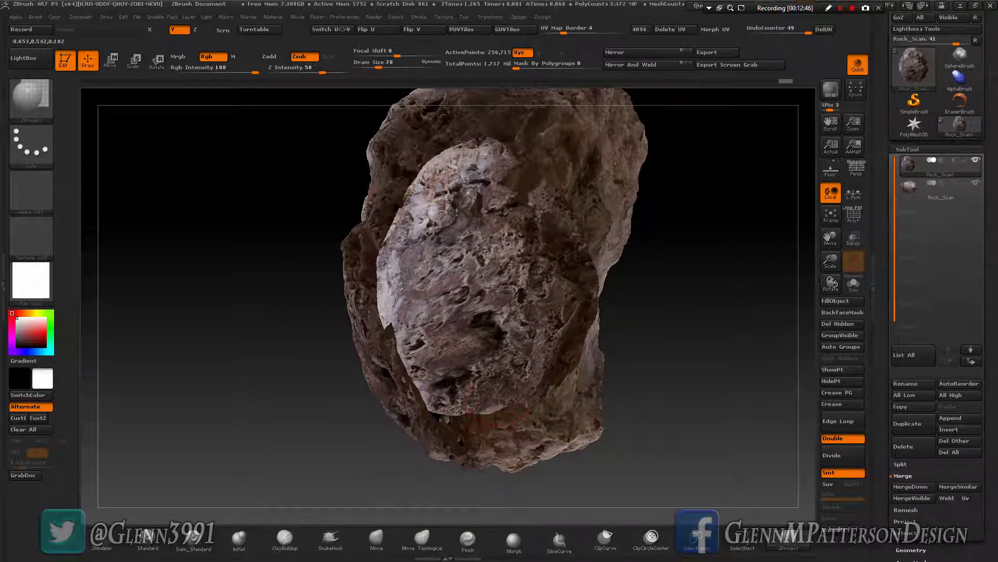
pyautogui.moveTo(324, 73); pyautogui.dragTo(294, 70)
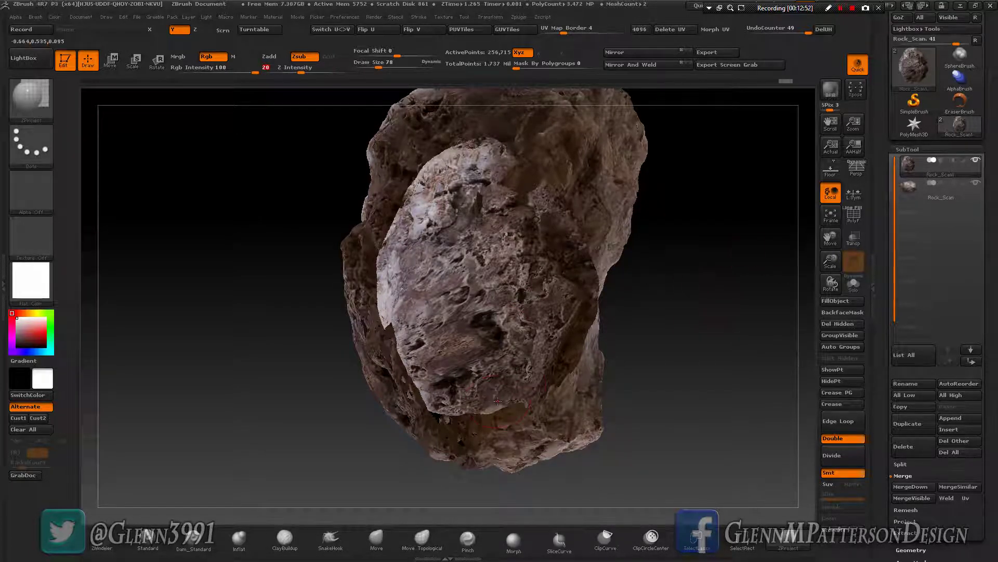
pyautogui.press('space')
pyautogui.moveTo(489, 369); pyautogui.dragTo(503, 370)
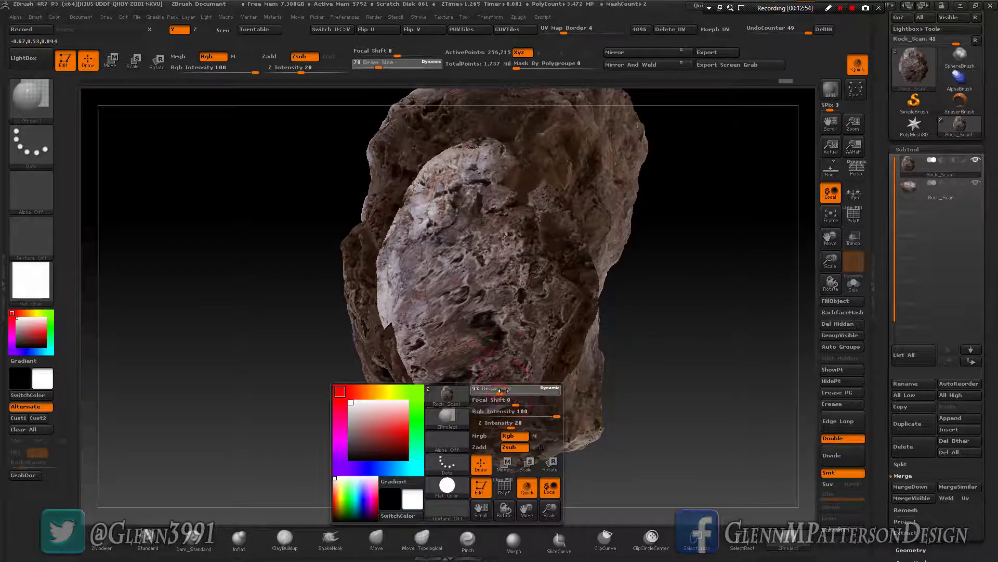
pyautogui.click(280, 68)
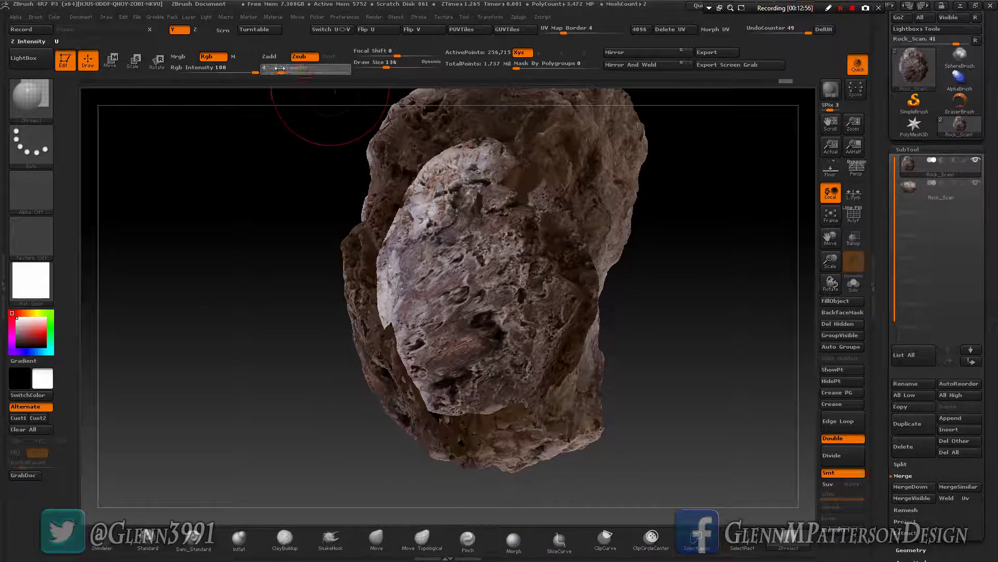
pyautogui.write('3')
pyautogui.press('Return')
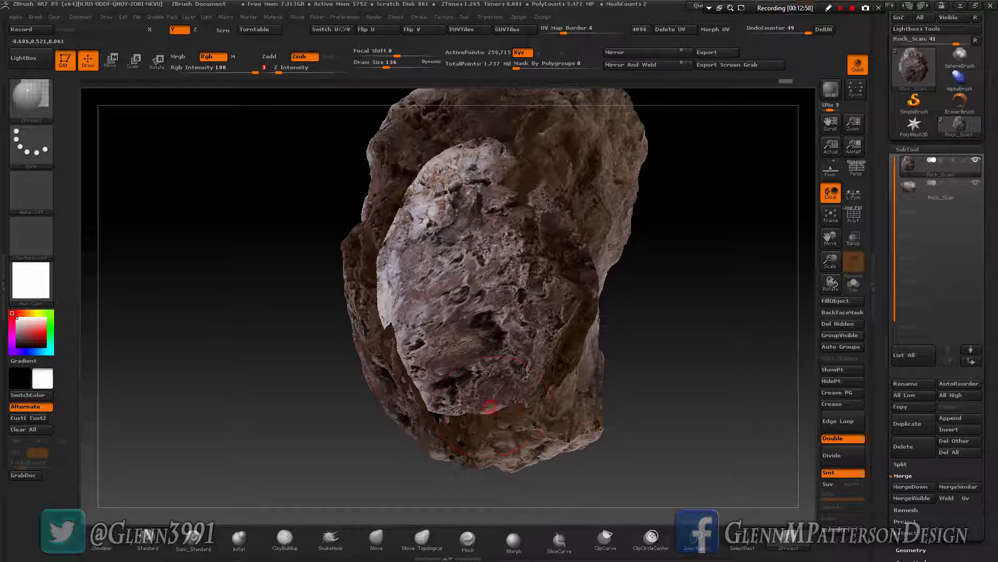
# - Project the patch's lower edge onto the rock and switch the material to MatCap Gray
pyautogui.moveTo(488, 405); pyautogui.dragTo(442, 401)
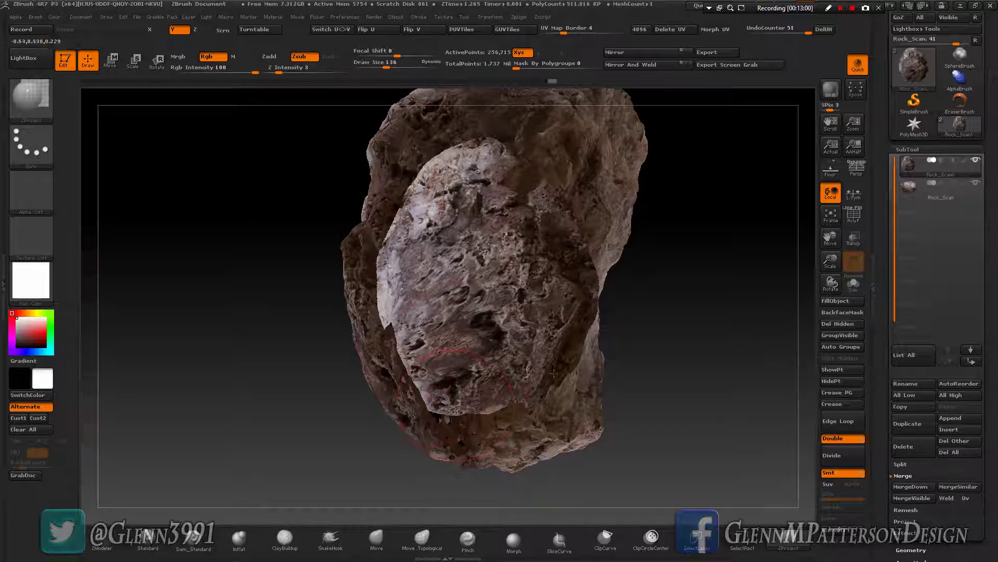
pyautogui.moveTo(554, 373)
pyautogui.mouseDown()
pyautogui.moveTo(565, 347)
pyautogui.moveTo(580, 370)
pyautogui.moveTo(585, 356)
pyautogui.moveTo(541, 280)
pyautogui.mouseUp()
pyautogui.click(31, 284)
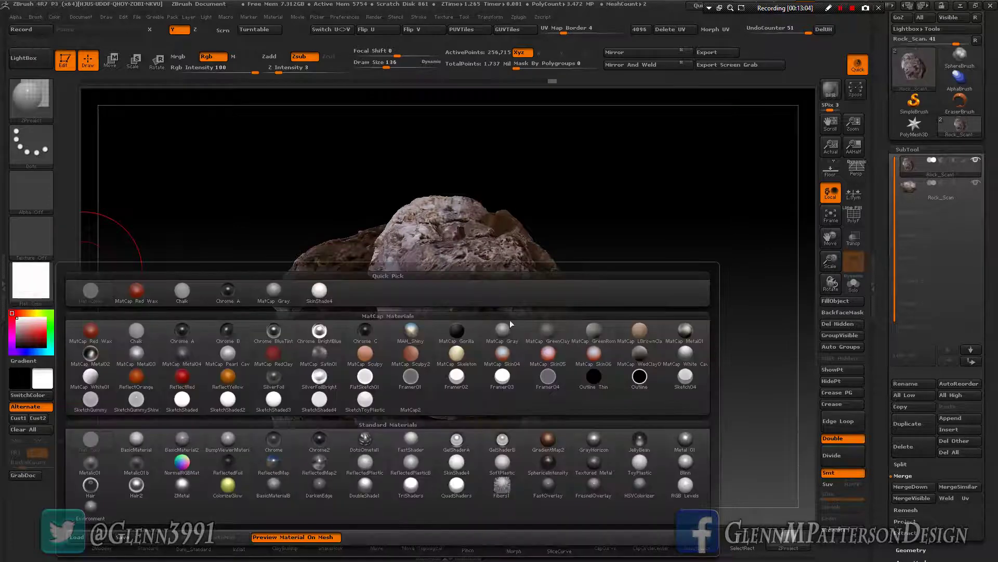
pyautogui.click(519, 333)
# - Brush ZProject strokes along the patch's pale side edge, up to its tip, to blend it into the rock
pyautogui.moveTo(481, 352); pyautogui.dragTo(478, 375)
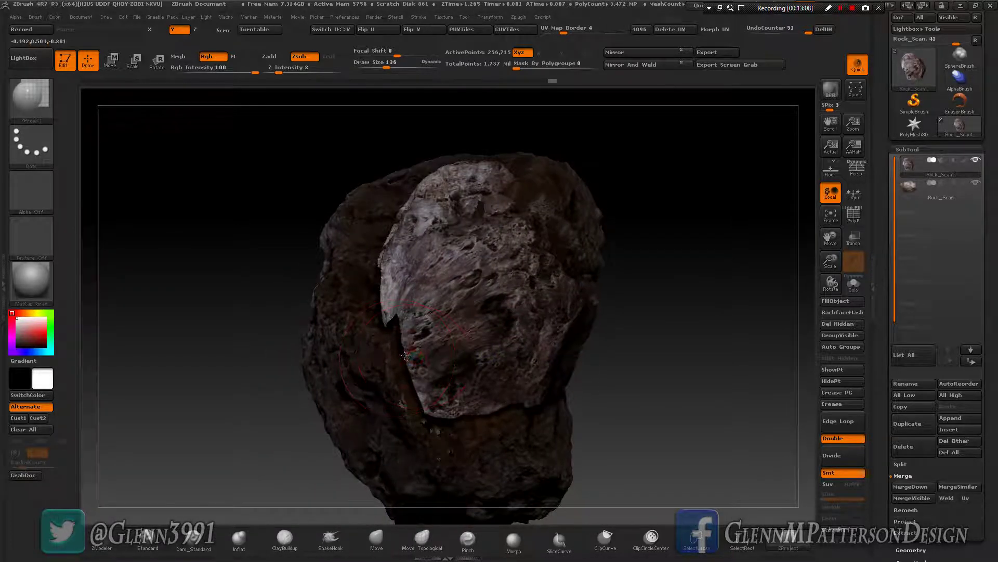
pyautogui.moveTo(405, 355); pyautogui.dragTo(400, 355)
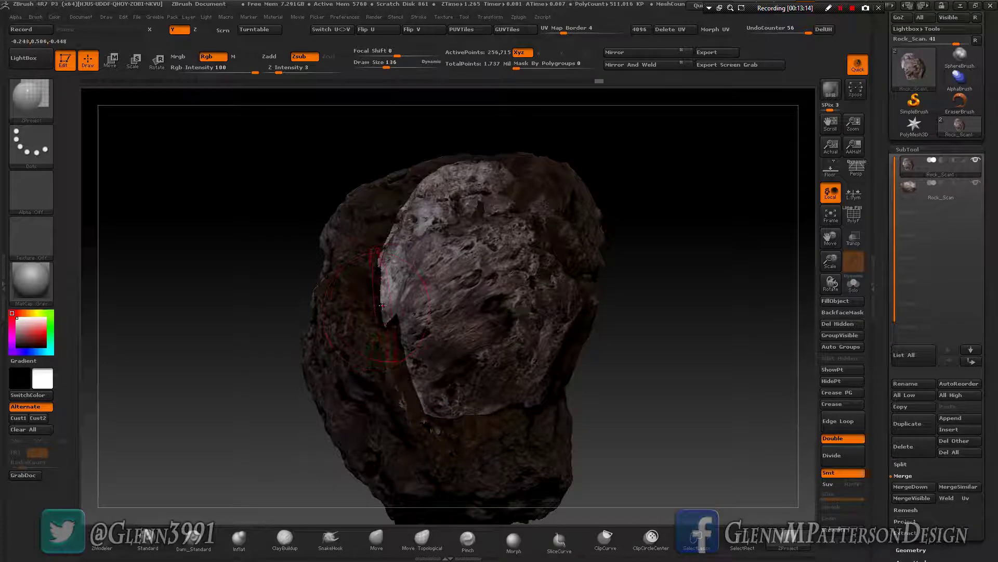
pyautogui.moveTo(389, 301); pyautogui.dragTo(378, 270)
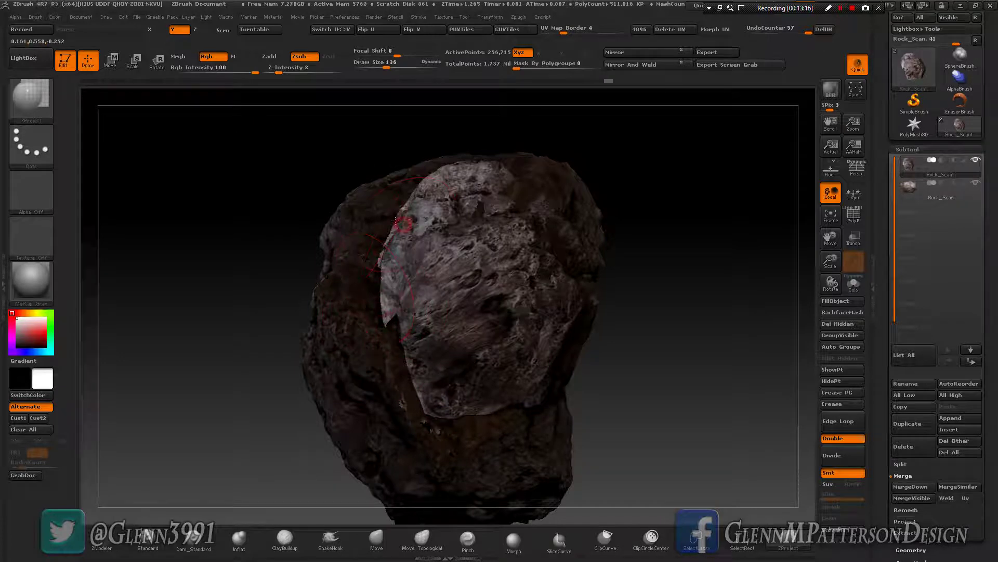
pyautogui.moveTo(428, 149); pyautogui.dragTo(399, 285)
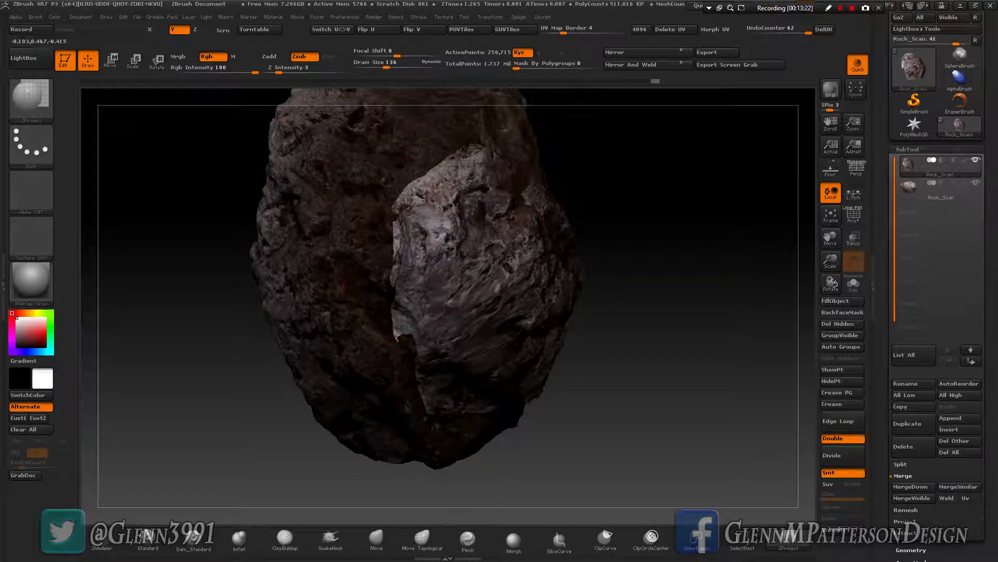
pyautogui.moveTo(450, 205); pyautogui.dragTo(436, 206)
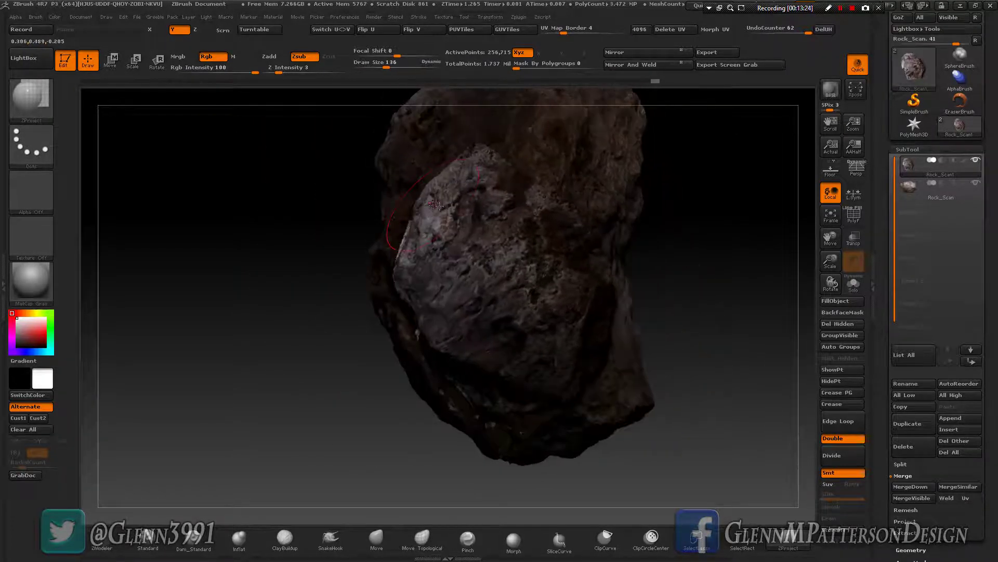
# - With the Move brush at draw size 136, reshape the patch's upper tip so it sits closer to the rock
pyautogui.click(377, 536)
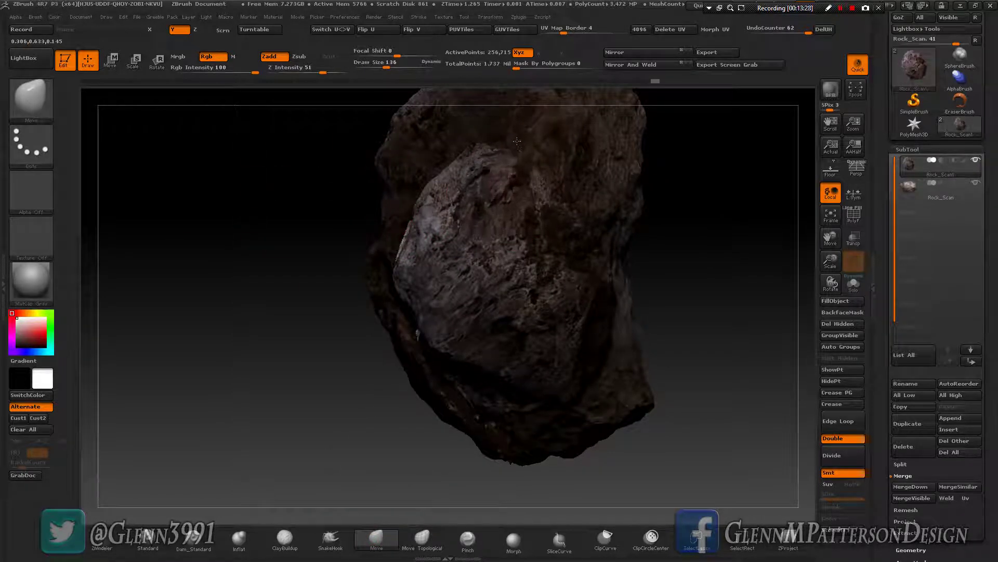
pyautogui.moveTo(517, 148); pyautogui.dragTo(528, 188)
pyautogui.moveTo(526, 176); pyautogui.dragTo(528, 167)
pyautogui.moveTo(540, 171); pyautogui.dragTo(525, 156, button='right')
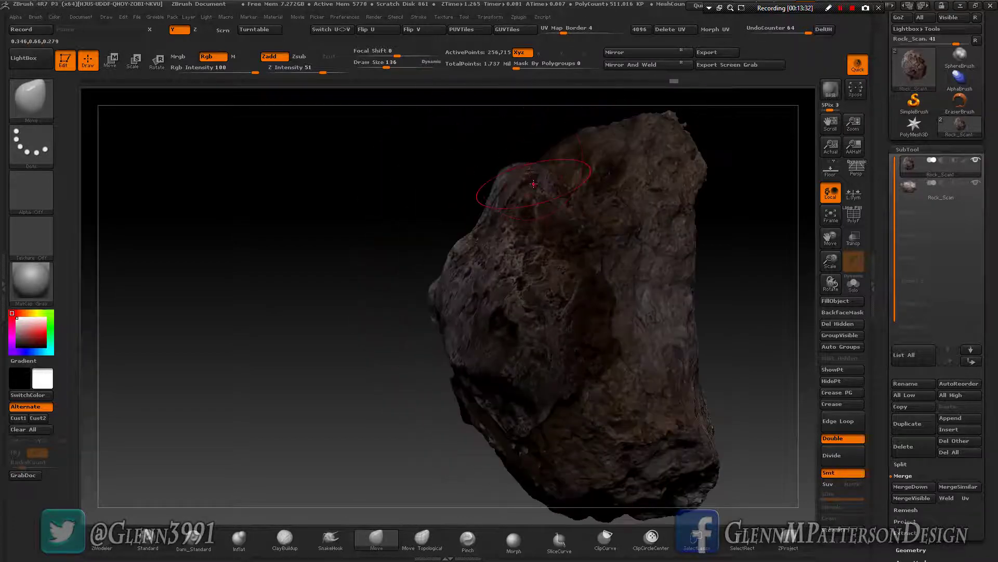
pyautogui.moveTo(525, 222)
pyautogui.mouseDown(button='right')
pyautogui.moveTo(534, 250)
pyautogui.moveTo(509, 239)
pyautogui.mouseUp(button='right')
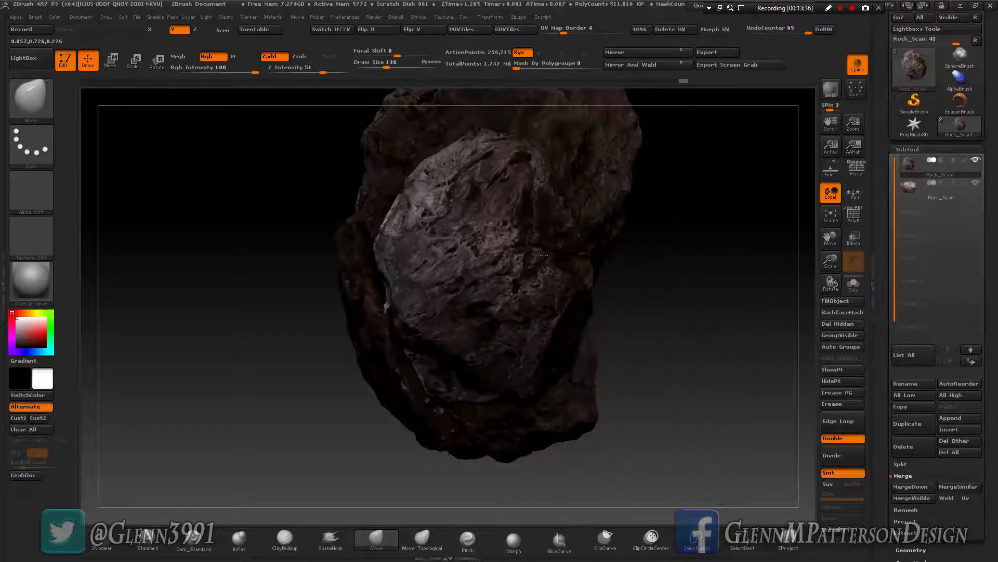
# - Return to the ZProject brush and project the patch's darker side edge onto the rock, down to its lower end
pyautogui.click(789, 539)
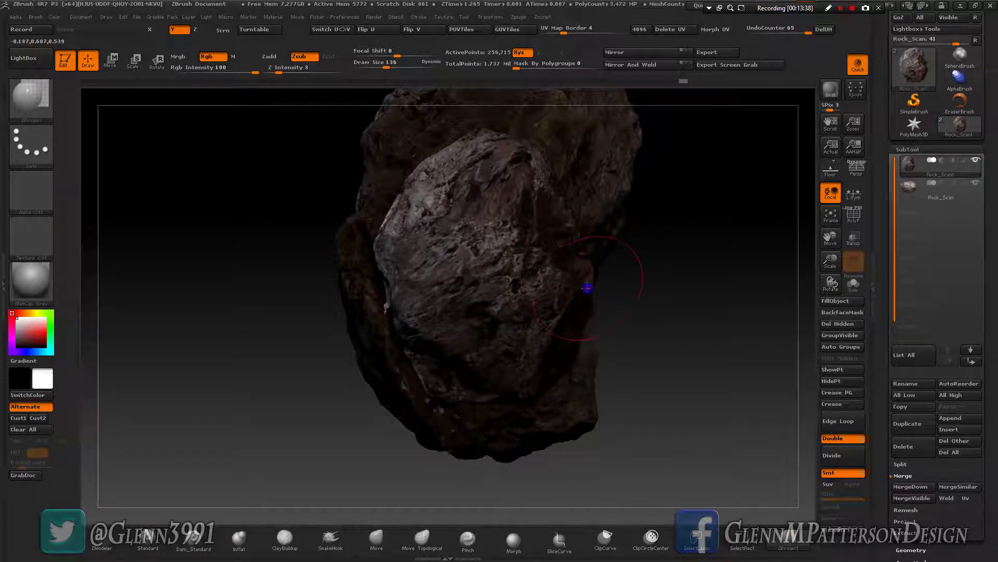
pyautogui.moveTo(591, 286); pyautogui.dragTo(586, 283, button='right')
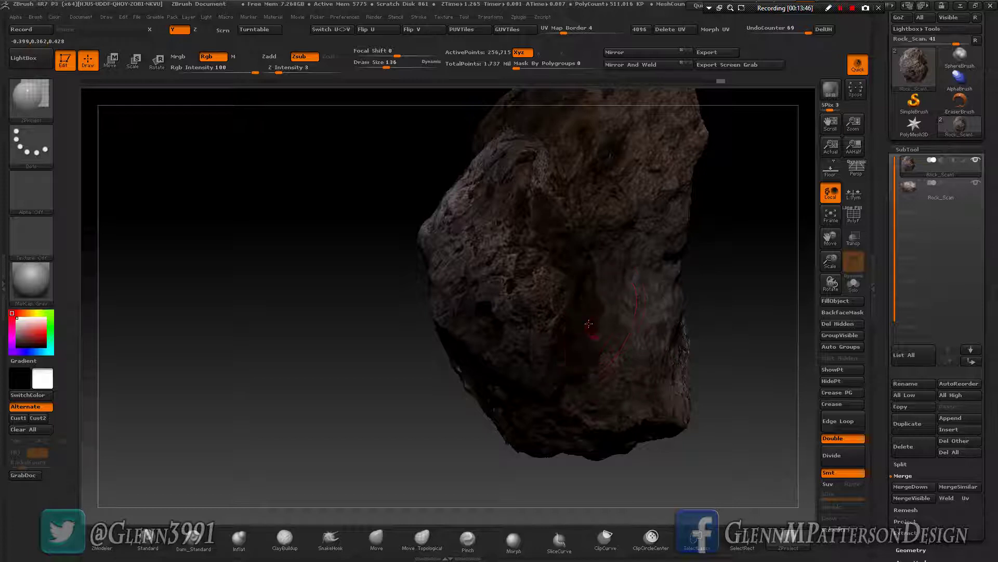
pyautogui.moveTo(578, 298); pyautogui.dragTo(547, 386)
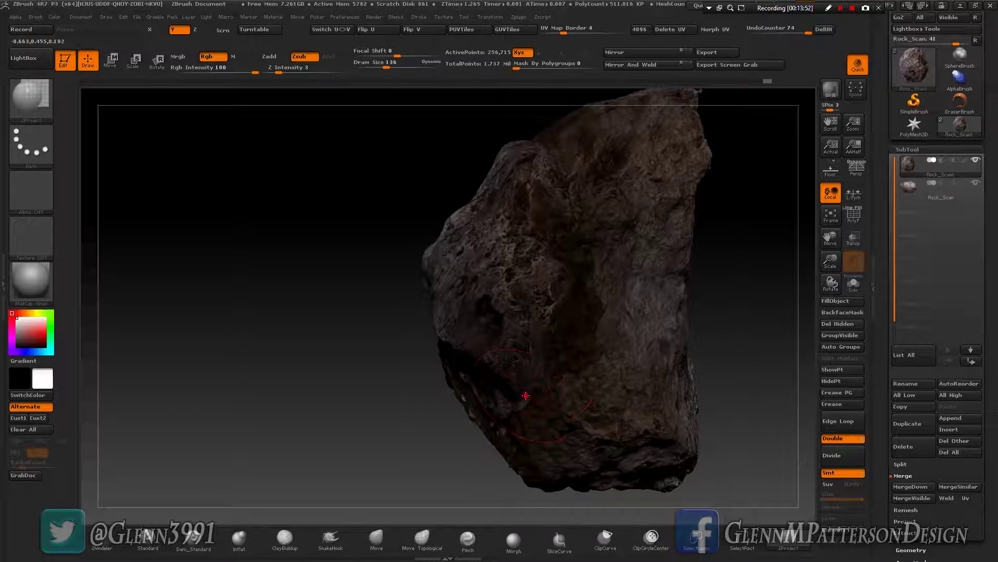
# - Brush more ZProject strokes along the patch's pale side edge and upper edge to pull them down onto the rock
pyautogui.moveTo(560, 356); pyautogui.dragTo(468, 315)
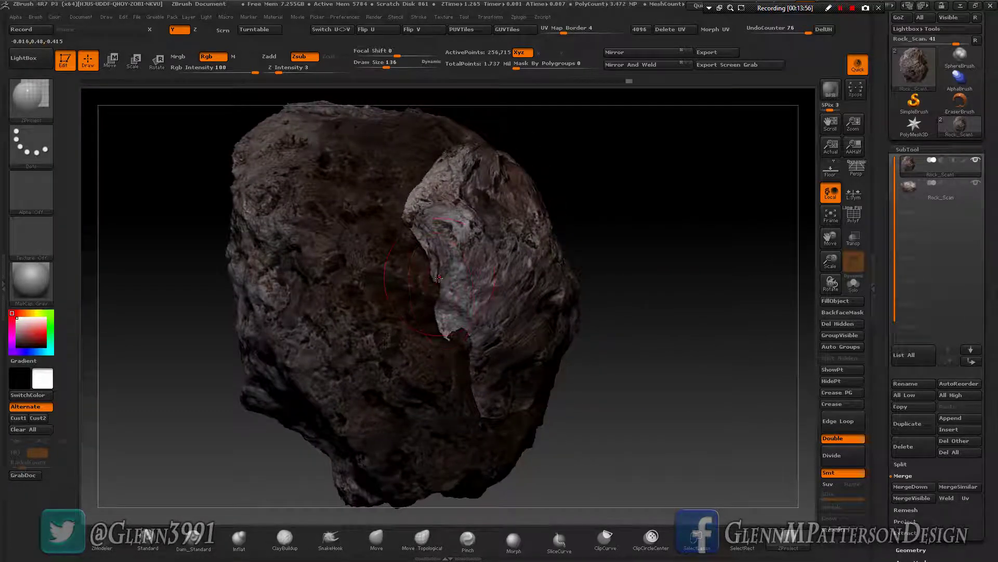
pyautogui.moveTo(430, 276); pyautogui.dragTo(416, 187)
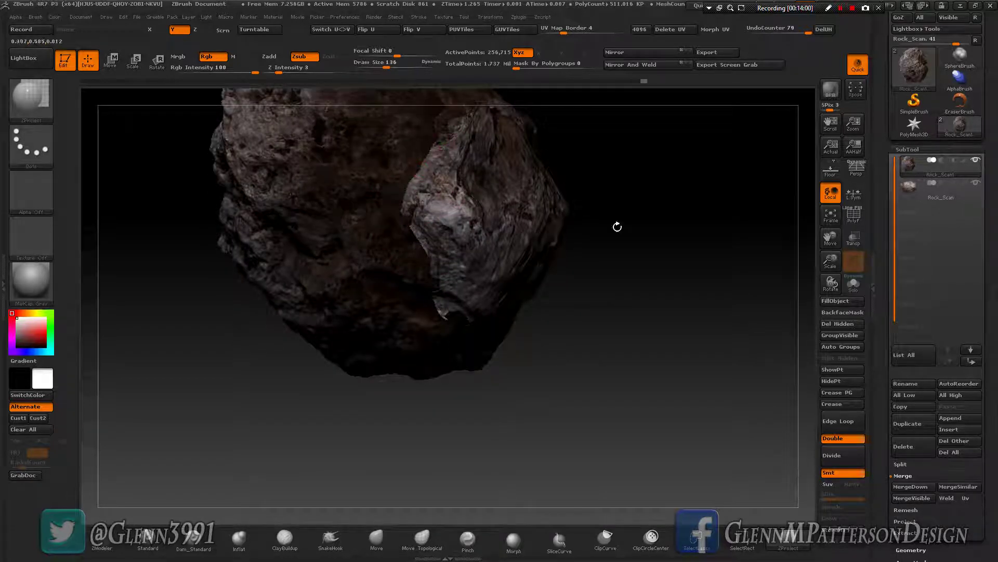
pyautogui.moveTo(829, 236); pyautogui.dragTo(504, 348)
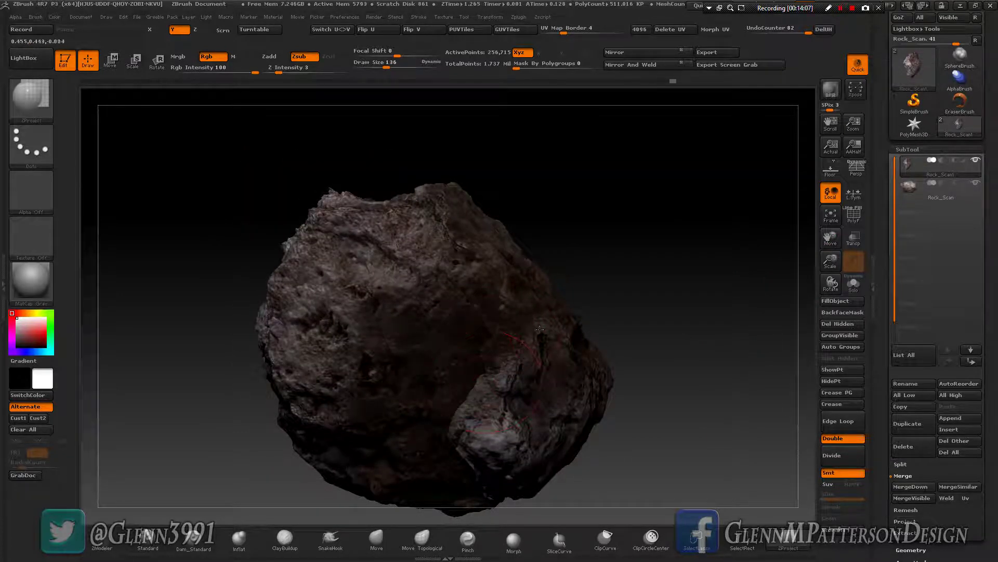
pyautogui.moveTo(486, 329); pyautogui.dragTo(609, 314)
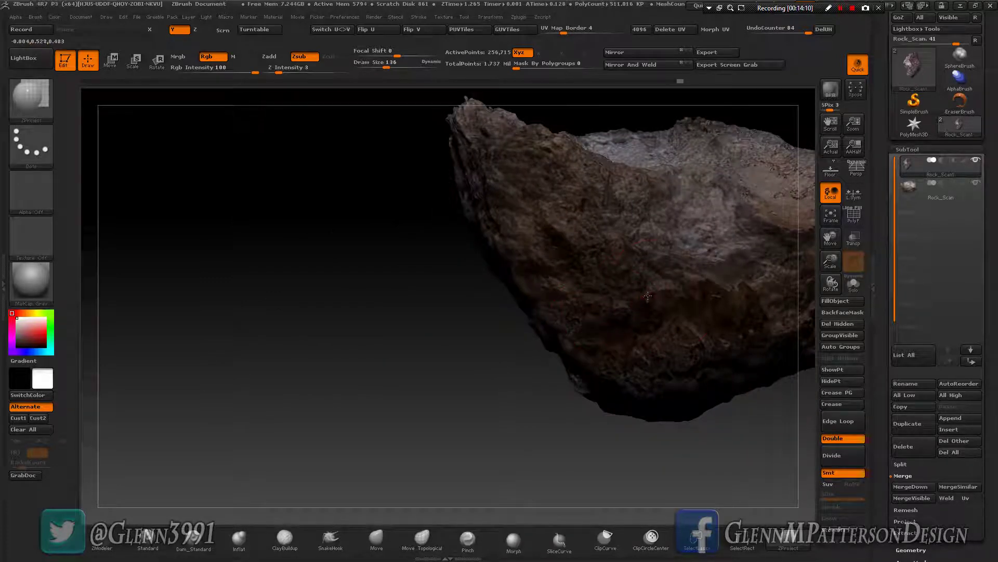
pyautogui.moveTo(607, 297)
pyautogui.mouseDown()
pyautogui.moveTo(582, 291)
pyautogui.moveTo(619, 299)
pyautogui.moveTo(606, 312)
pyautogui.moveTo(572, 280)
pyautogui.moveTo(577, 263)
pyautogui.mouseUp()
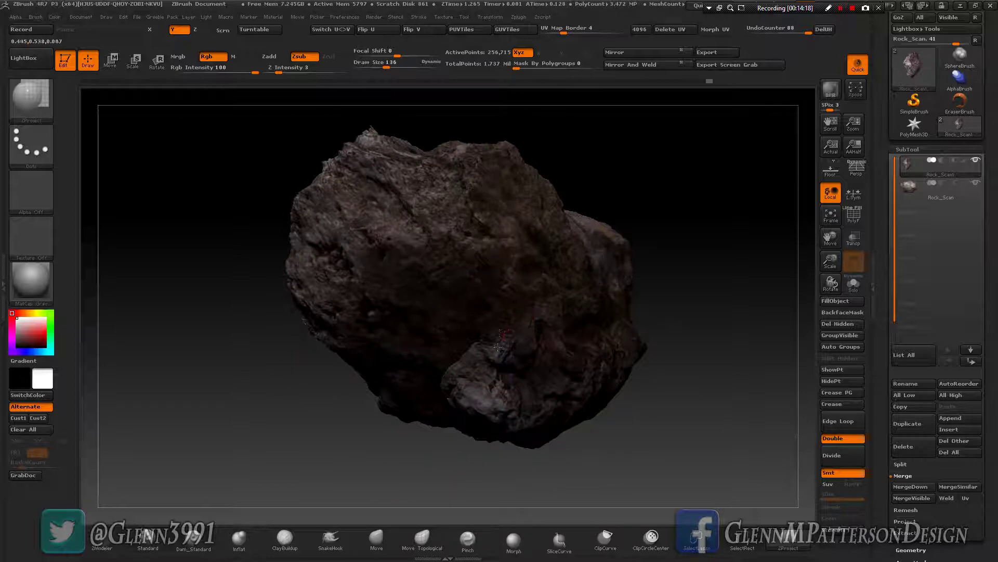
pyautogui.moveTo(498, 347)
pyautogui.mouseDown()
pyautogui.moveTo(458, 364)
pyautogui.moveTo(436, 414)
pyautogui.moveTo(428, 407)
pyautogui.mouseUp()
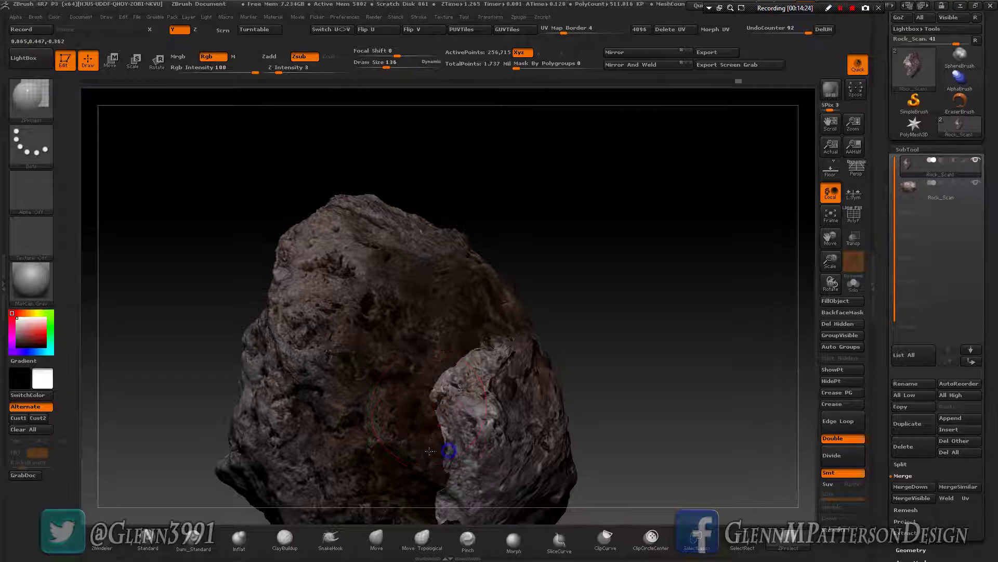
pyautogui.moveTo(430, 451); pyautogui.dragTo(416, 411)
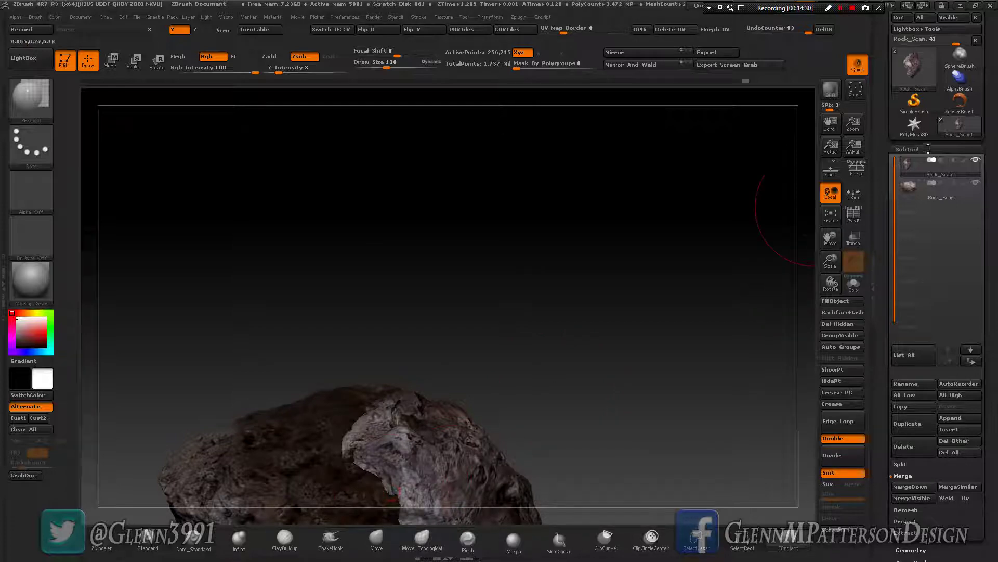
# - Inspect the patch's outline from several sides and project its remaining raised edge onto the rock
pyautogui.moveTo(515, 364); pyautogui.dragTo(655, 230)
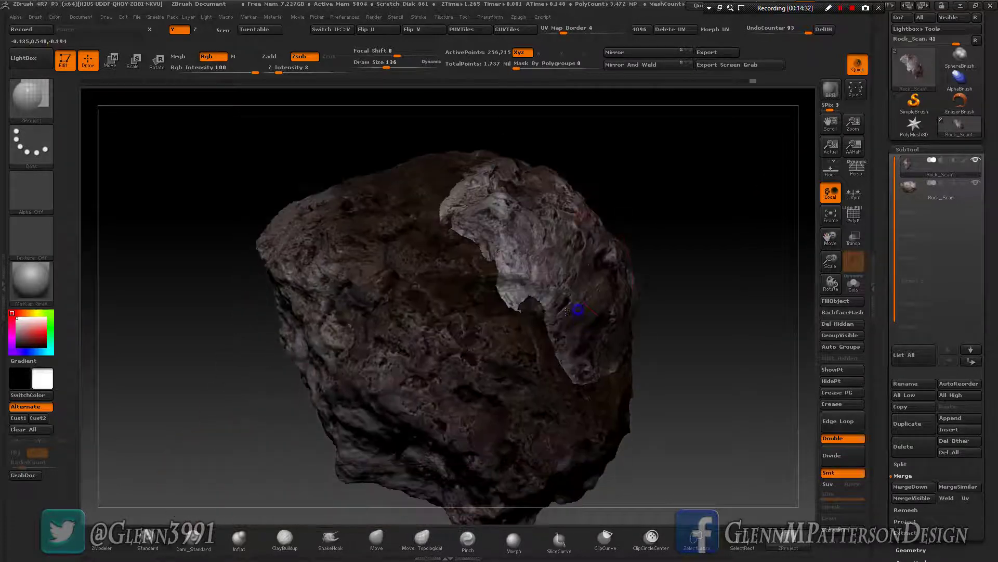
pyautogui.moveTo(567, 311)
pyautogui.mouseDown()
pyautogui.moveTo(521, 370)
pyautogui.moveTo(581, 327)
pyautogui.mouseUp()
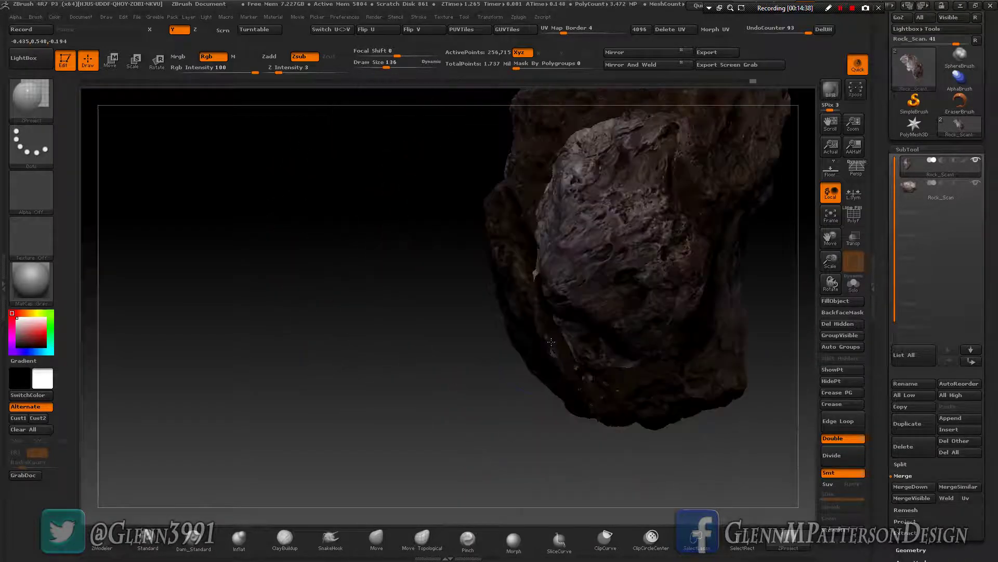
pyautogui.press('1')
pyautogui.press('1')
pyautogui.moveTo(765, 257); pyautogui.dragTo(798, 307)
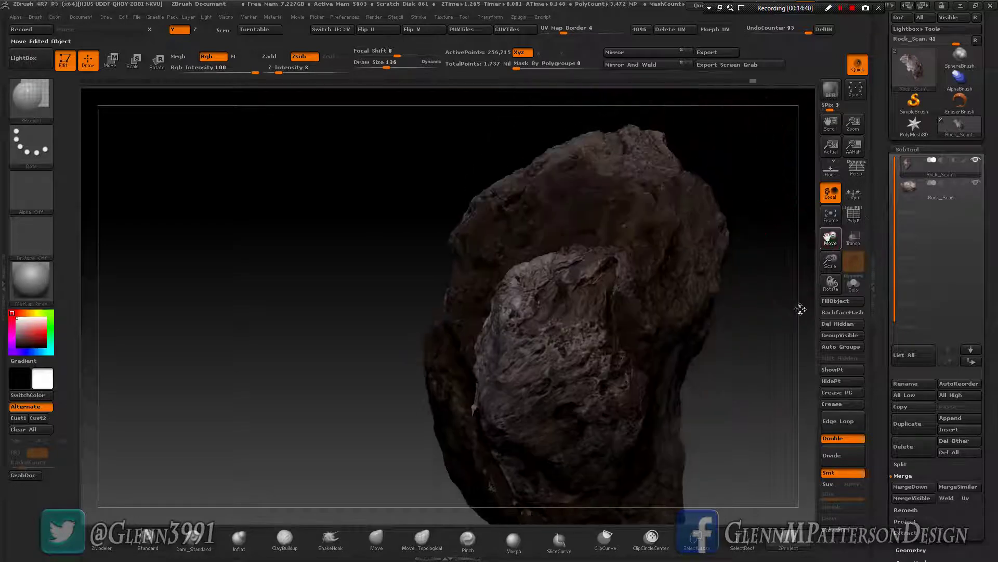
pyautogui.moveTo(582, 321); pyautogui.dragTo(610, 338)
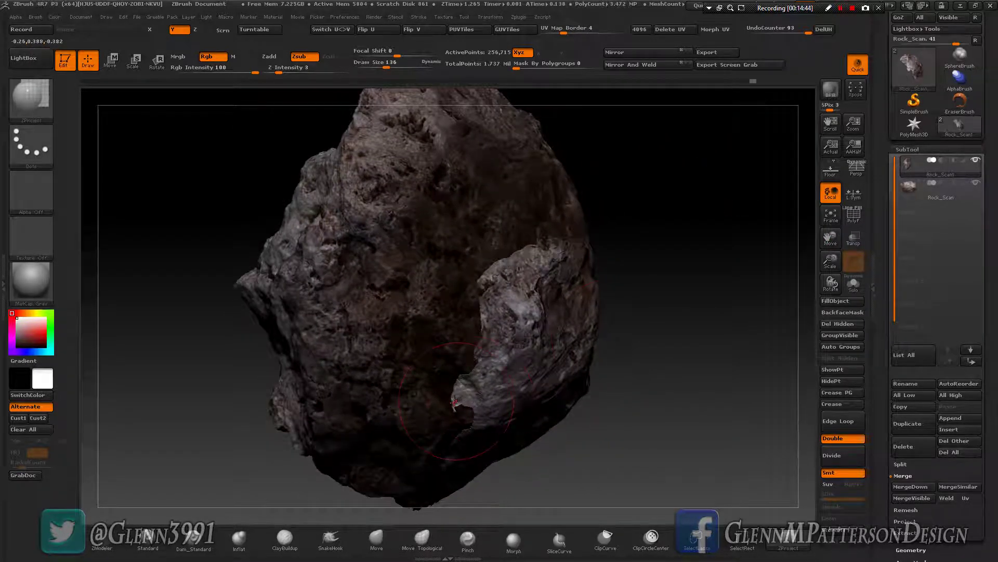
pyautogui.moveTo(598, 302); pyautogui.dragTo(646, 300)
# - Isolate the patch in Solo mode and mask it by its Border feature, inverting the mask so only the open rim stays editable
pyautogui.click(853, 284)
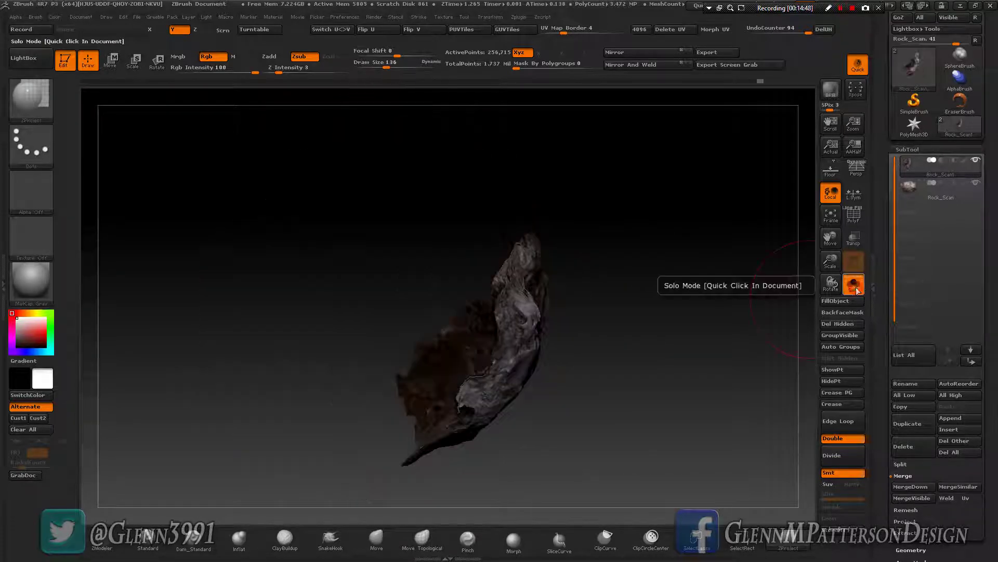
pyautogui.moveTo(518, 346); pyautogui.dragTo(475, 274)
pyautogui.moveTo(639, 369); pyautogui.dragTo(593, 372)
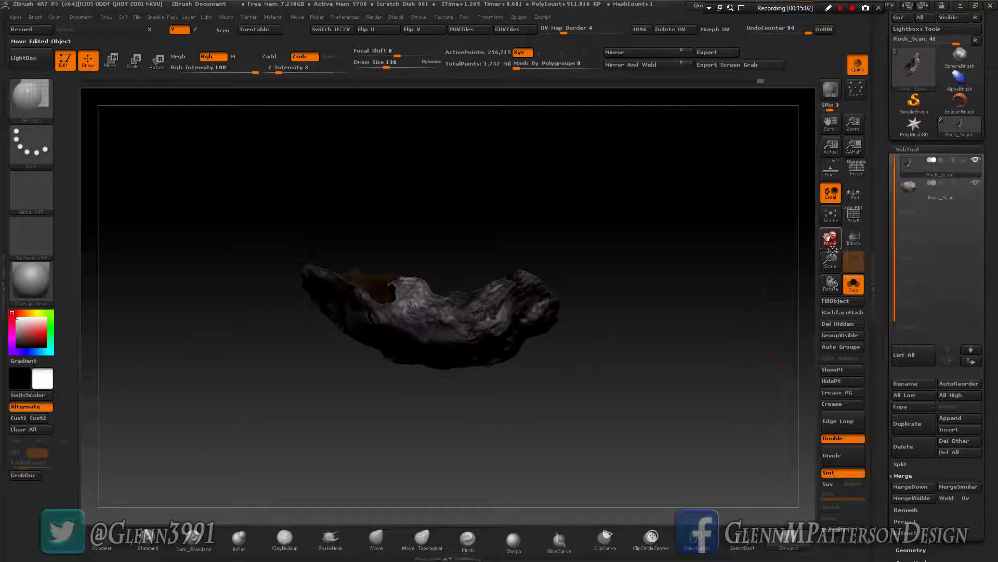
pyautogui.moveTo(830, 239); pyautogui.dragTo(813, 285)
pyautogui.moveTo(510, 447); pyautogui.dragTo(520, 421)
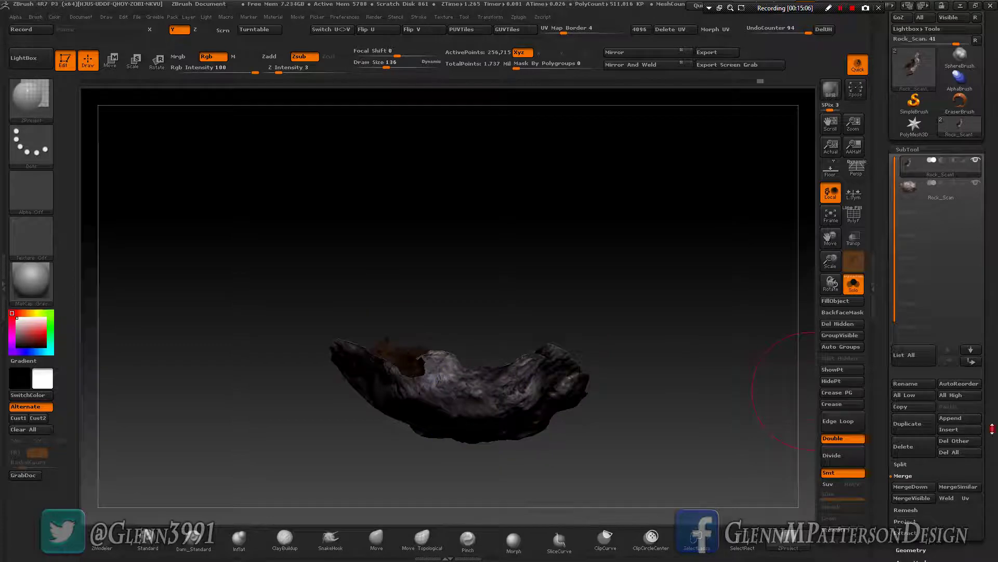
pyautogui.scroll(-5, 993, 428)
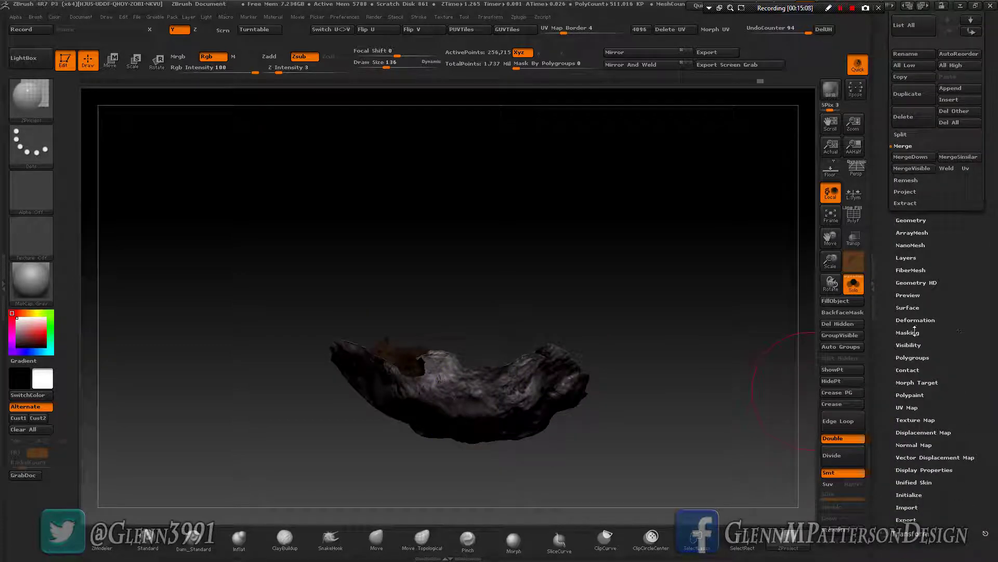
pyautogui.click(908, 333)
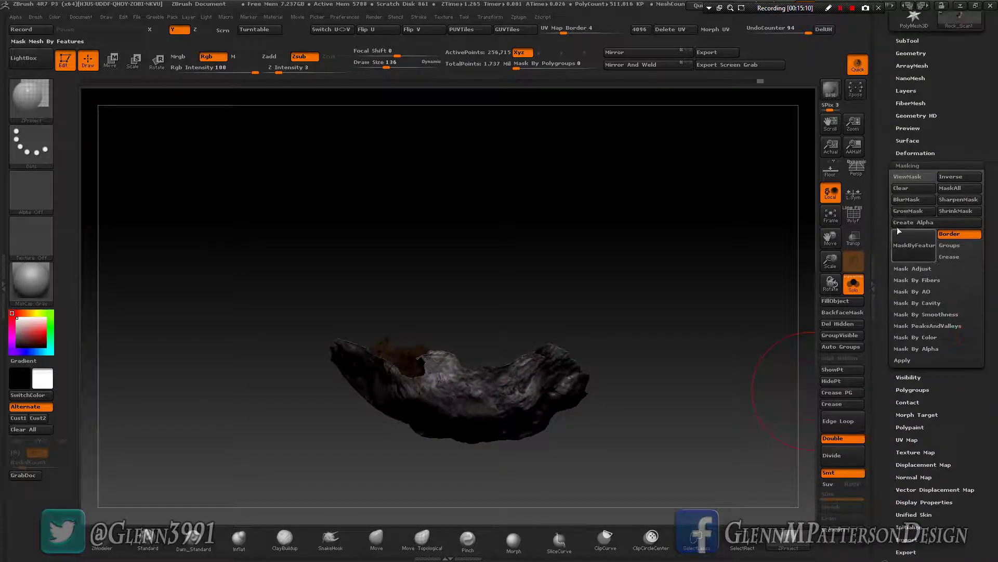
pyautogui.click(914, 245)
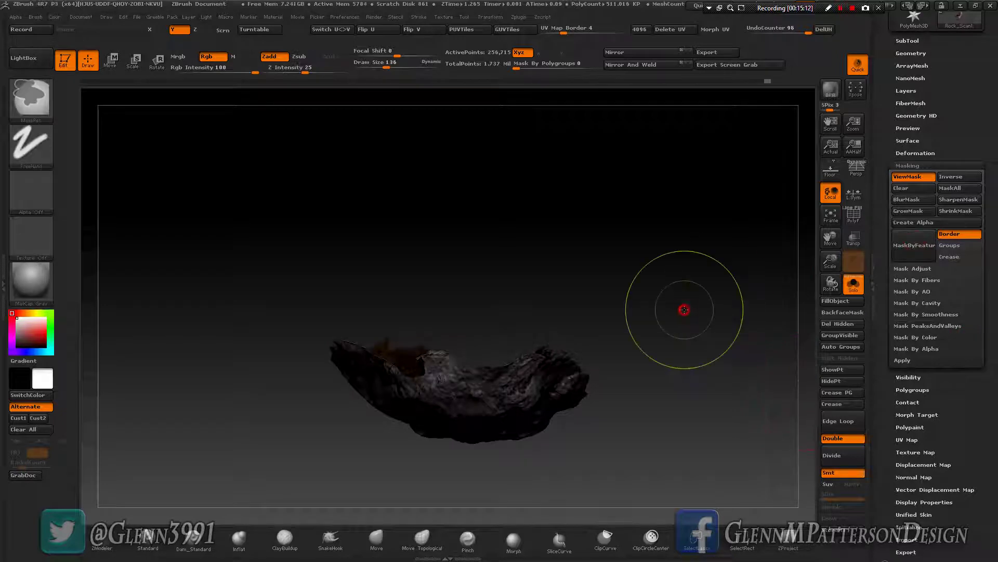
pyautogui.press('alt')
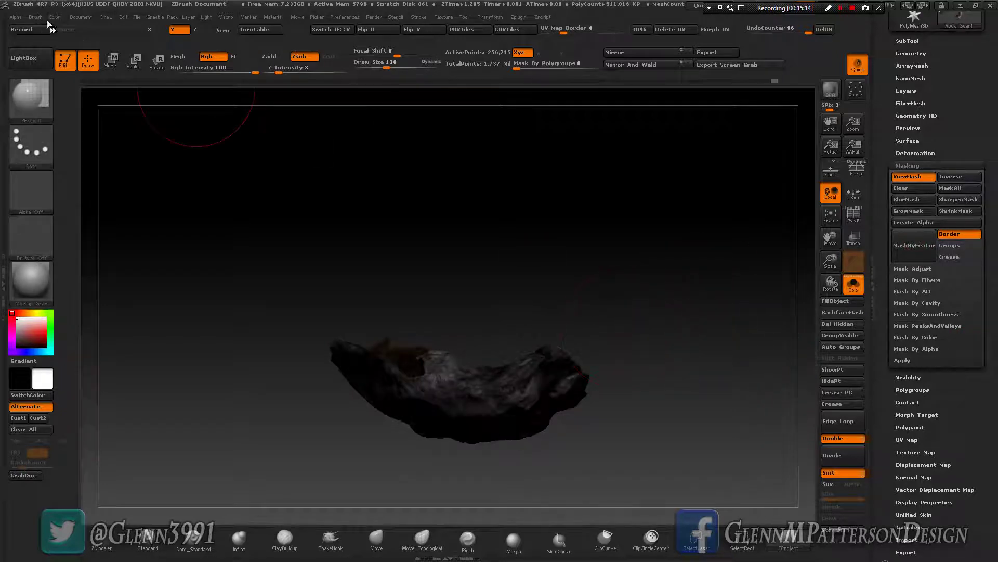
# - Move the unmasked rim straight up along a vertical transpose line, stretching it into a tall wall above the patch
pyautogui.click(112, 61)
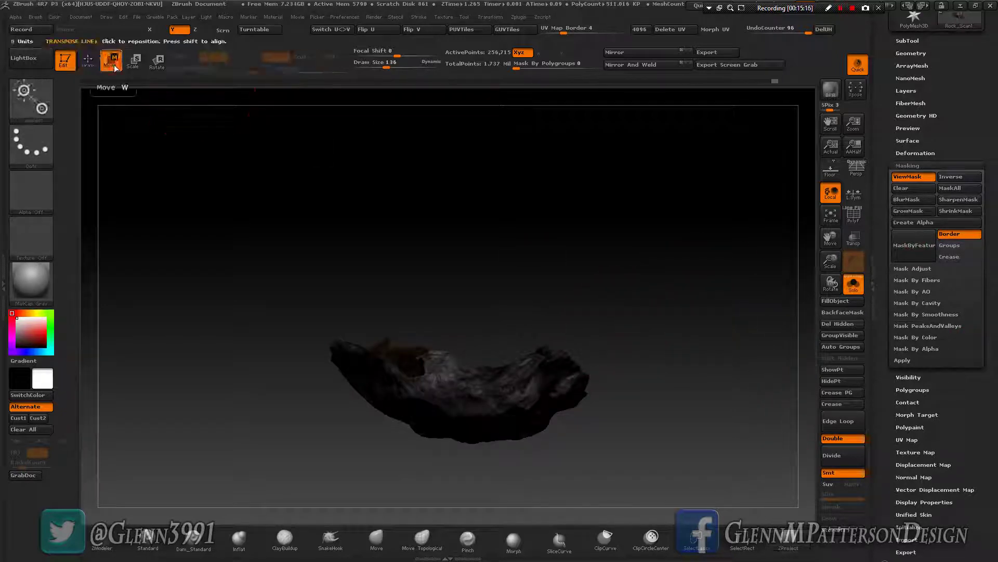
pyautogui.moveTo(469, 413); pyautogui.dragTo(454, 282)
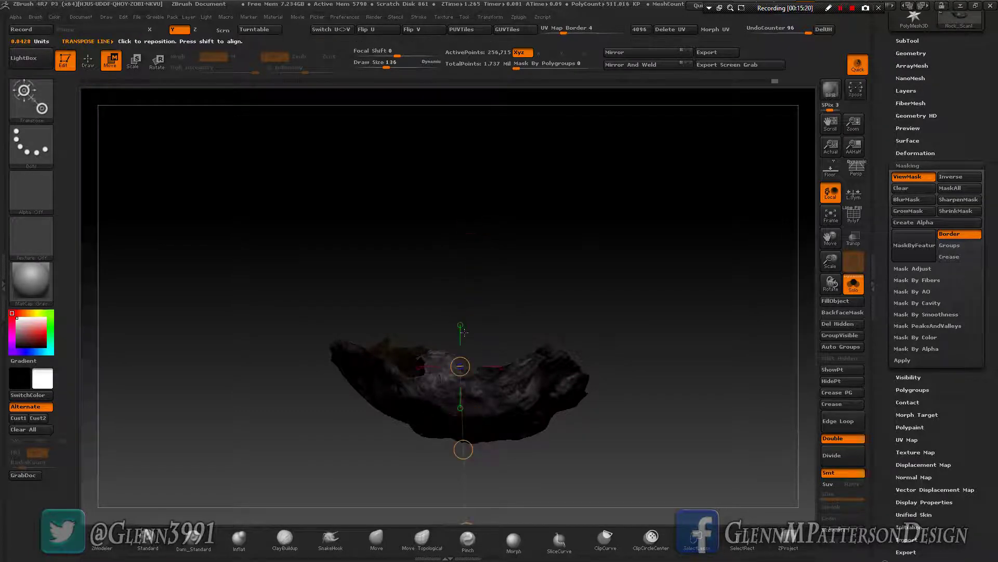
pyautogui.moveTo(460, 325); pyautogui.dragTo(460, 200)
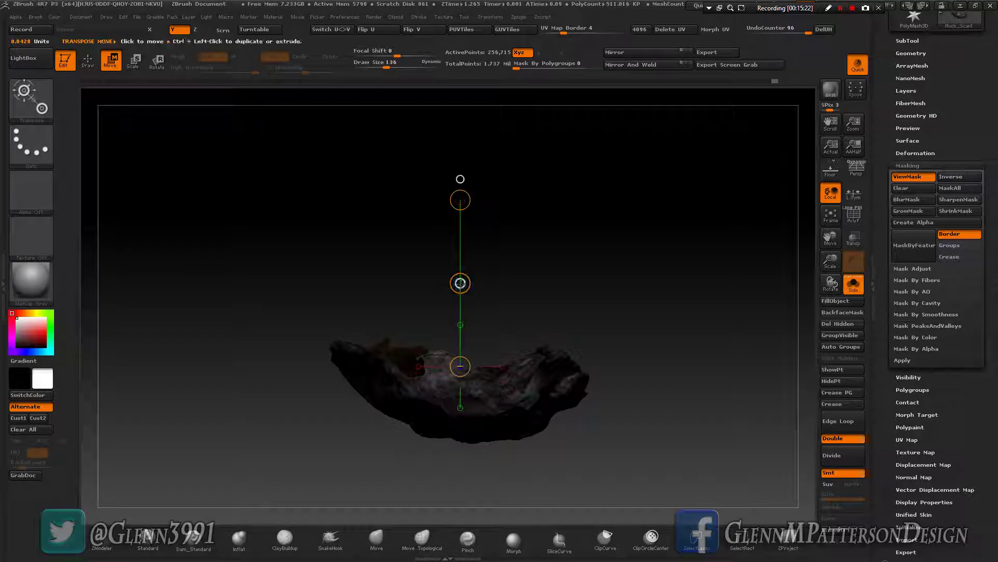
pyautogui.moveTo(461, 282); pyautogui.dragTo(460, 201)
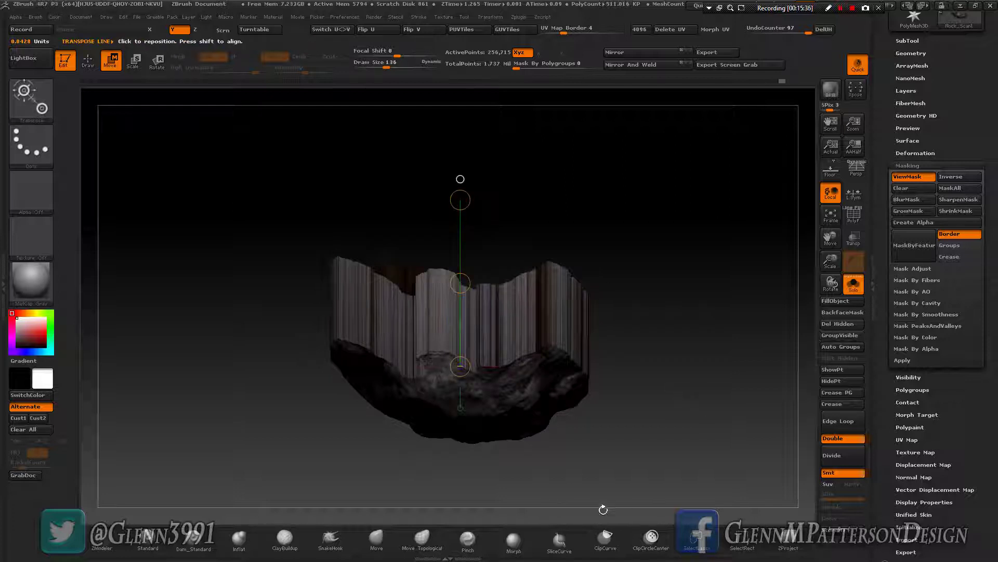
# - Flatten the uneven top of the stretched wall with a horizontal ClipCurve cut below its lowest point
pyautogui.click(87, 60)
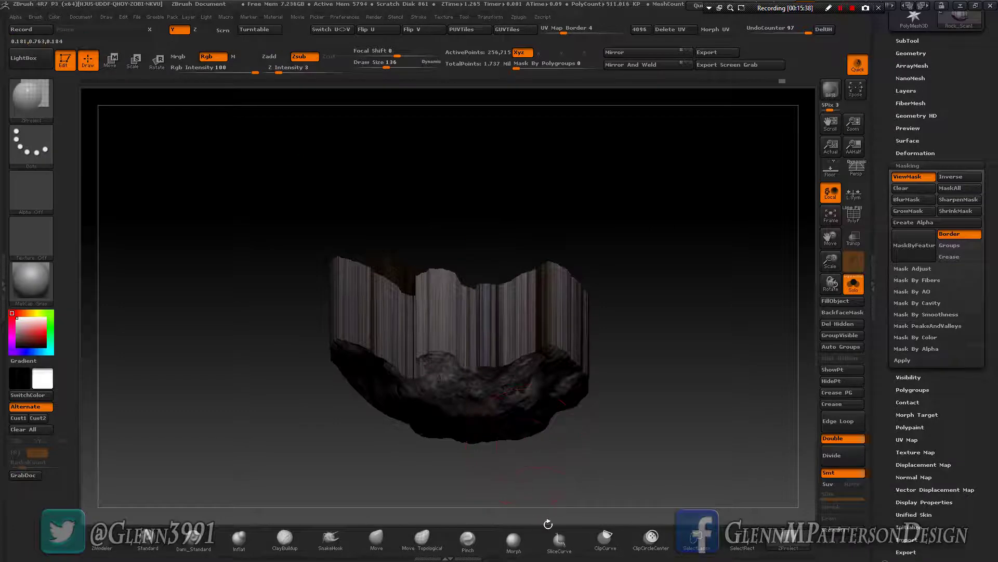
pyautogui.click(605, 538)
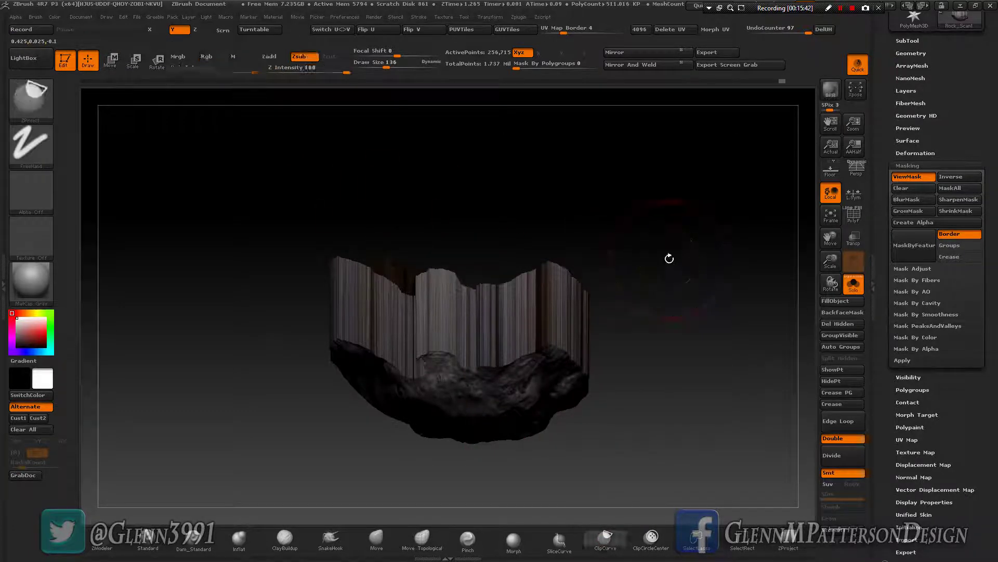
pyautogui.moveTo(662, 288); pyautogui.dragTo(618, 304)
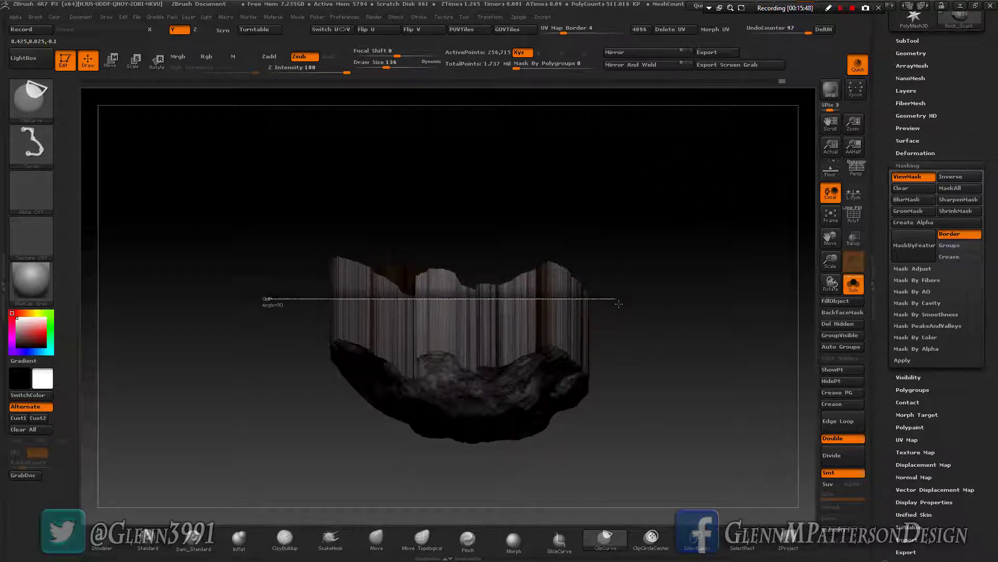
pyautogui.keyDown('ctrl'); pyautogui.keyDown('shift'); pyautogui.moveTo(679, 307); pyautogui.dragTo(679, 307); pyautogui.keyUp('shift'); pyautogui.keyUp('ctrl')
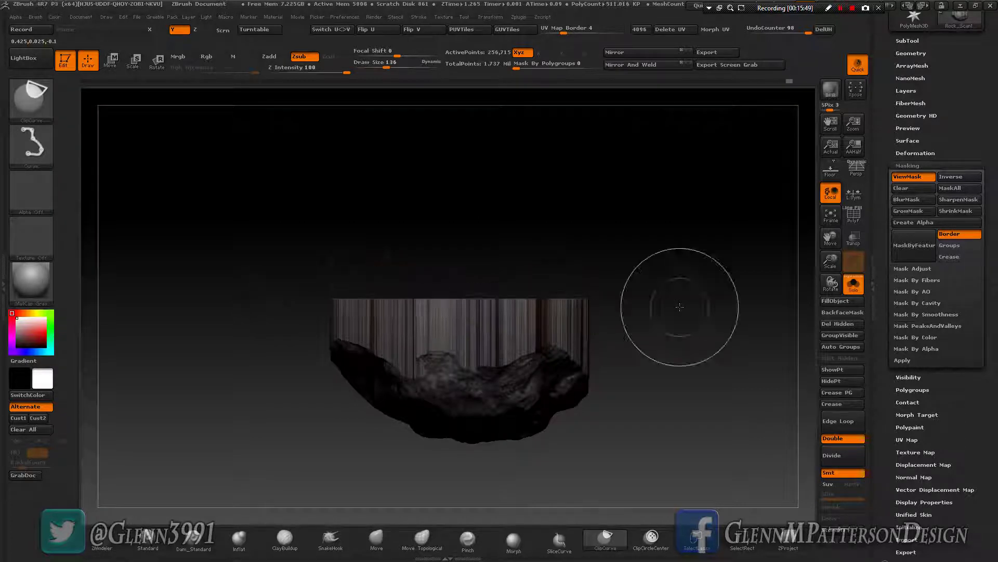
pyautogui.moveTo(664, 272)
pyautogui.mouseDown()
pyautogui.moveTo(686, 324)
pyautogui.moveTo(662, 310)
pyautogui.mouseUp()
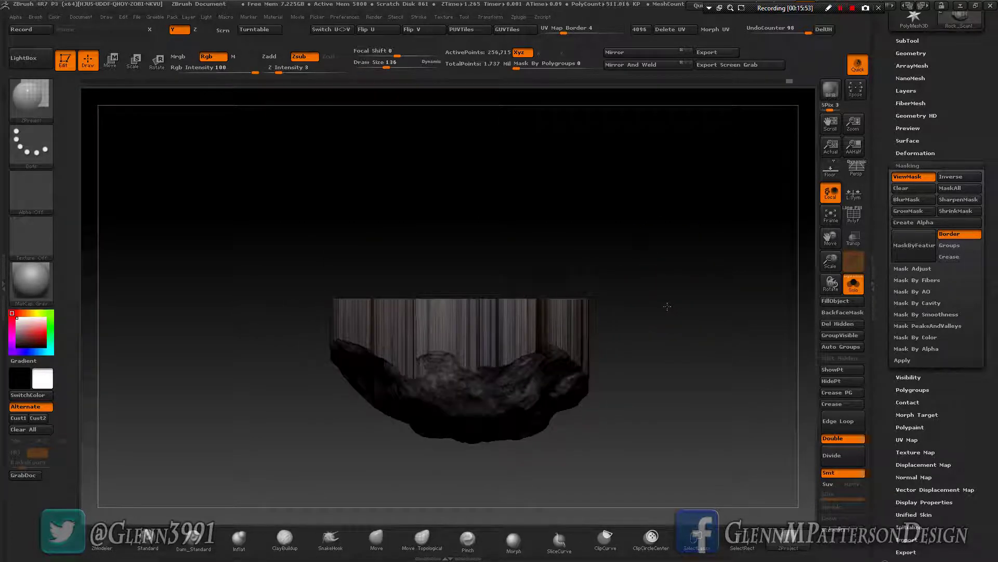
# - Scale the flattened rim inward with a transpose line so the stretched wall tapers to a much smaller opening
pyautogui.click(135, 66)
pyautogui.moveTo(478, 336)
pyautogui.mouseDown()
pyautogui.moveTo(479, 236)
pyautogui.moveTo(513, 416)
pyautogui.moveTo(587, 303)
pyautogui.moveTo(483, 319)
pyautogui.moveTo(489, 312)
pyautogui.mouseUp()
pyautogui.moveTo(625, 288); pyautogui.dragTo(626, 335)
pyautogui.moveTo(831, 286); pyautogui.dragTo(836, 403)
pyautogui.moveTo(828, 238); pyautogui.dragTo(976, 314)
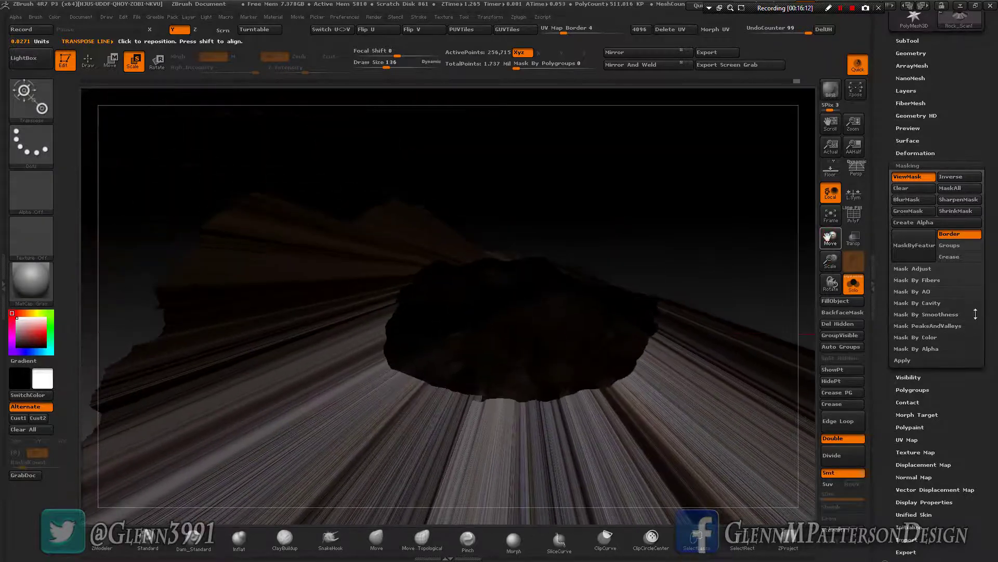
# - Cap the small opening at the end of the tapered wall using the ZModeler Close Hole edge action
pyautogui.click(88, 60)
pyautogui.click(107, 537)
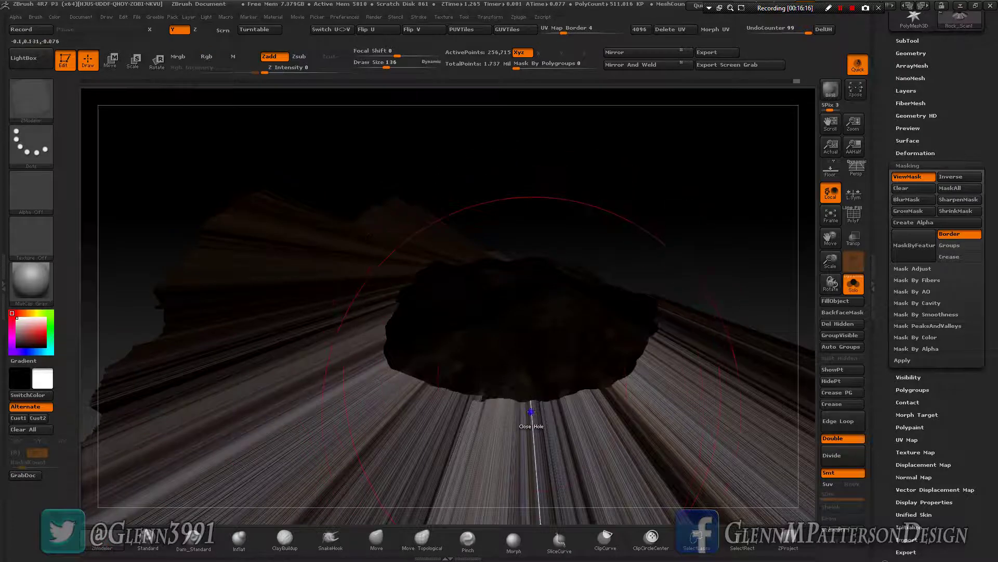
pyautogui.moveTo(831, 263); pyautogui.dragTo(831, 328)
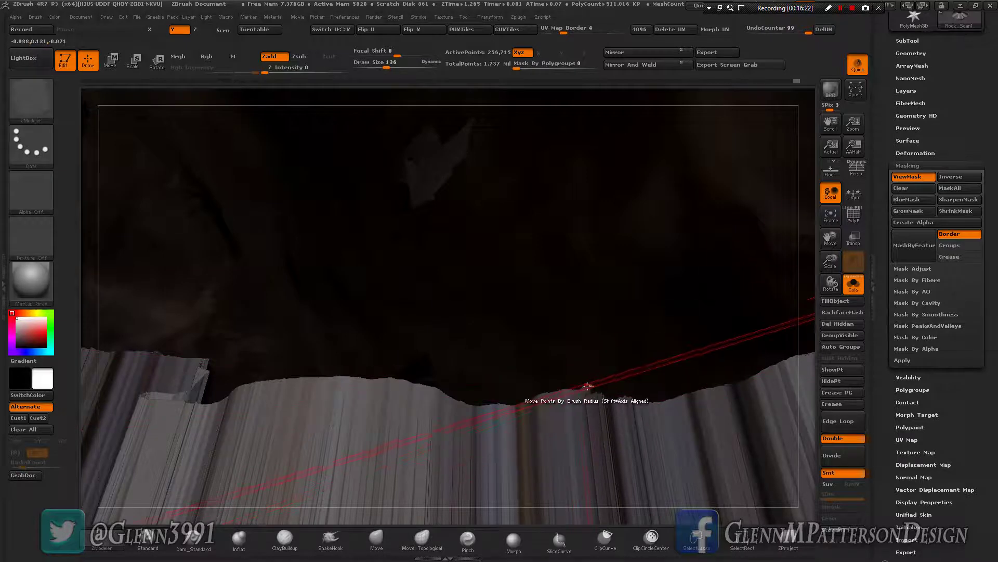
pyautogui.click(168, 403)
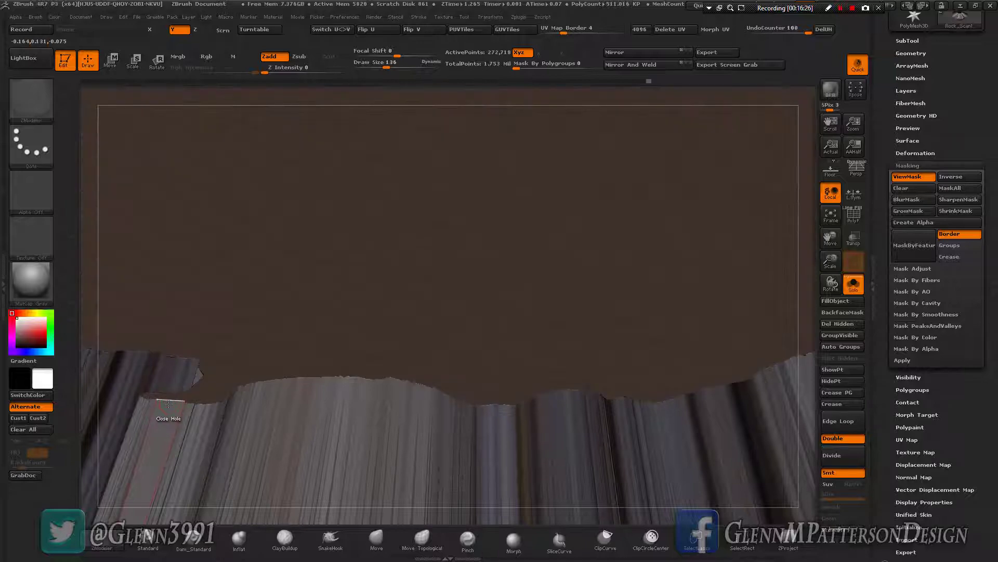
pyautogui.click(830, 217)
pyautogui.moveTo(655, 182); pyautogui.dragTo(606, 325)
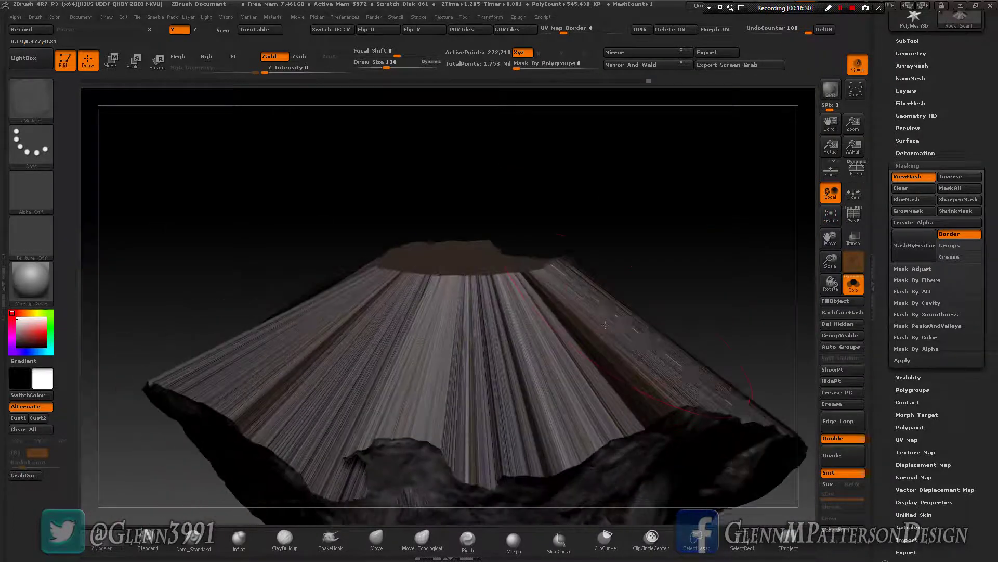
# - Leave Solo mode to show the whole rock with the patch and clear the mask
pyautogui.click(853, 284)
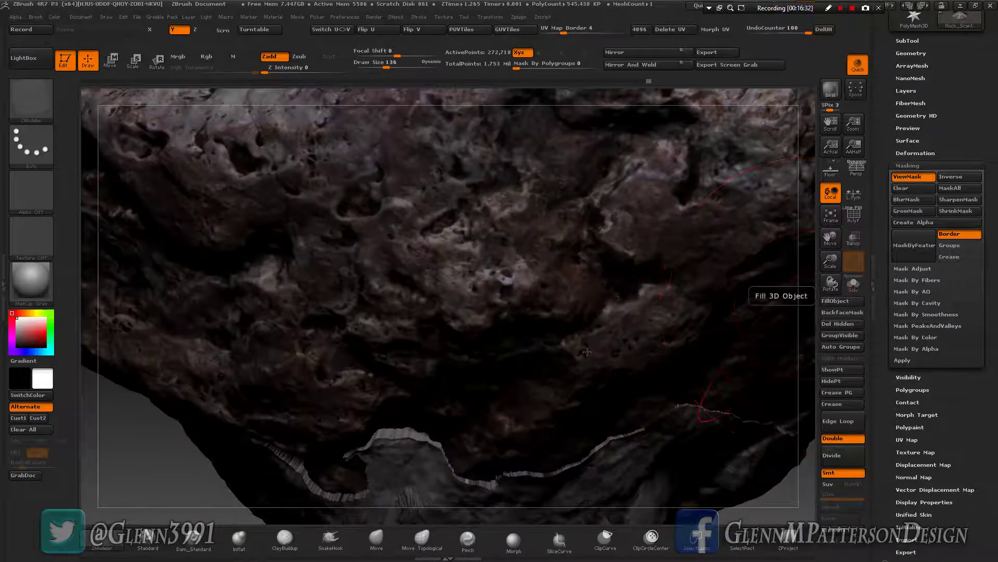
pyautogui.moveTo(513, 345); pyautogui.dragTo(512, 374)
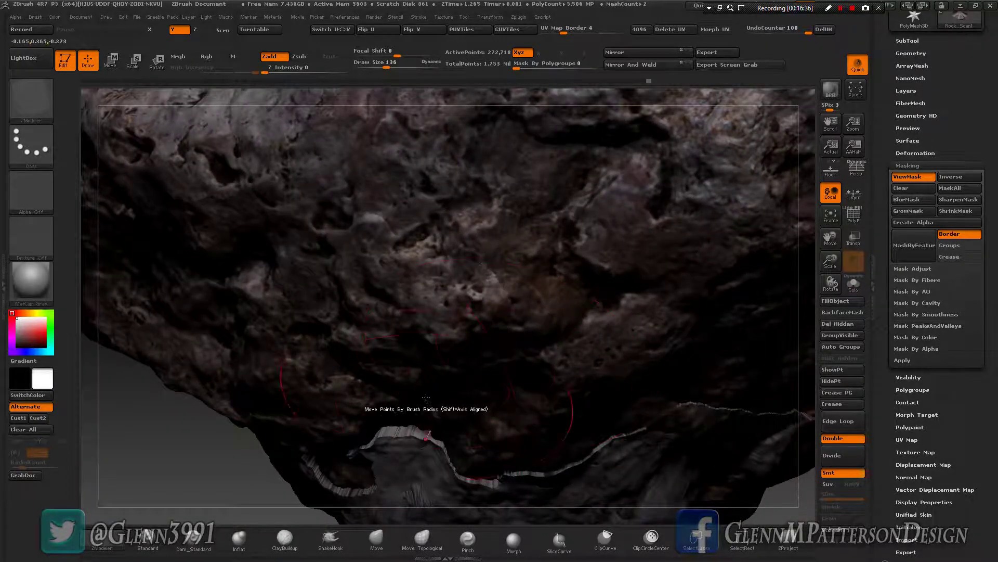
pyautogui.keyDown('ctrl'); pyautogui.moveTo(219, 468); pyautogui.dragTo(150, 458); pyautogui.keyUp('ctrl')
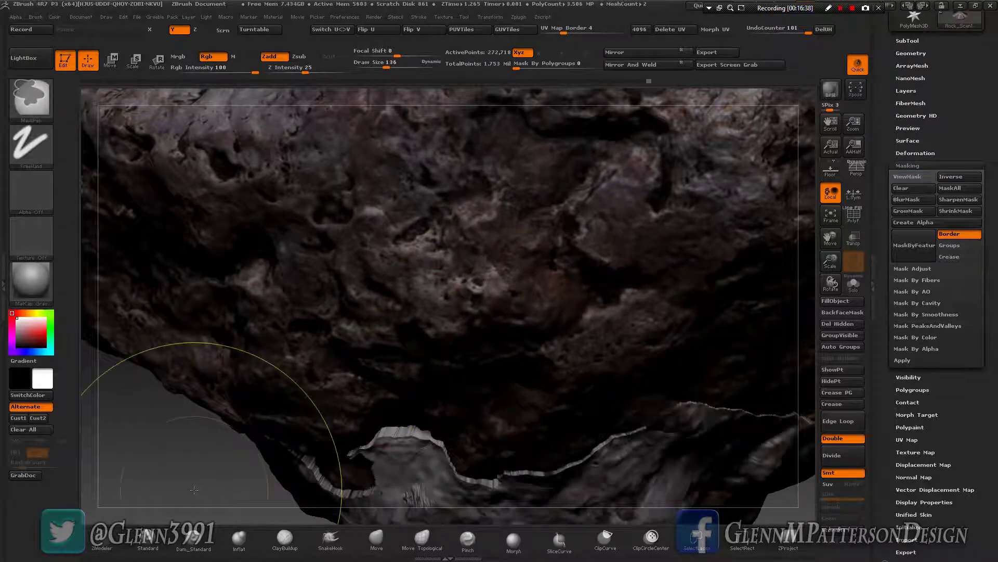
# - Push the patch's pale raised rim into the rock surface using the Move brush at draw size 75 and Z intensity 26
pyautogui.moveTo(462, 402); pyautogui.dragTo(474, 369, button='right')
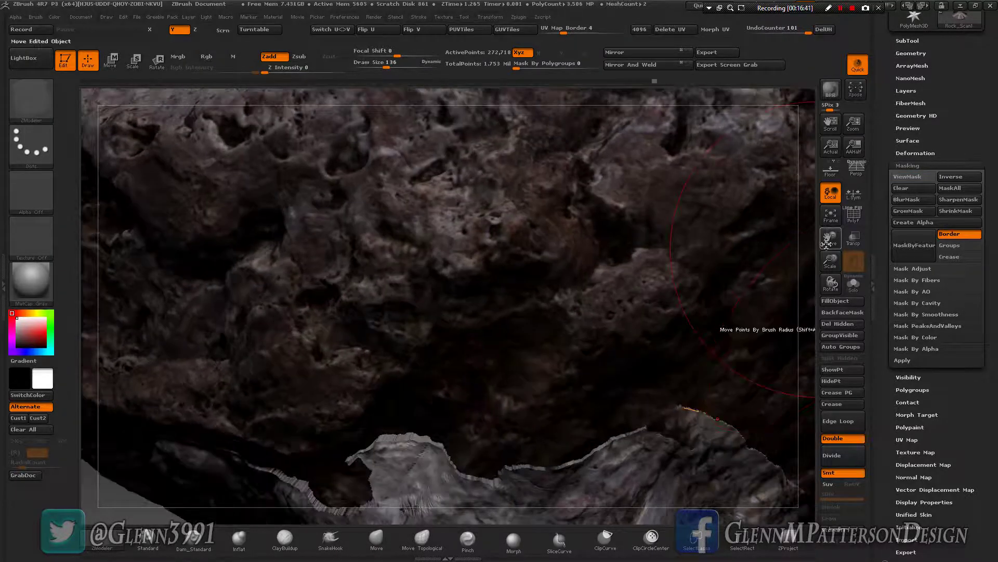
pyautogui.moveTo(829, 242); pyautogui.dragTo(844, 190)
pyautogui.moveTo(462, 348); pyautogui.dragTo(481, 442, button='right')
pyautogui.click(376, 538)
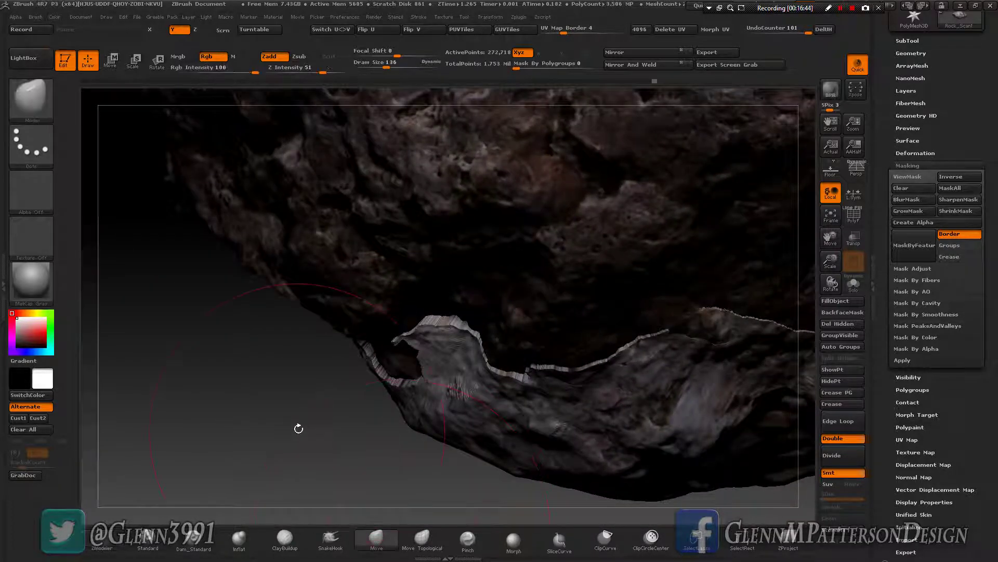
pyautogui.press('space')
pyautogui.moveTo(304, 389); pyautogui.dragTo(291, 389)
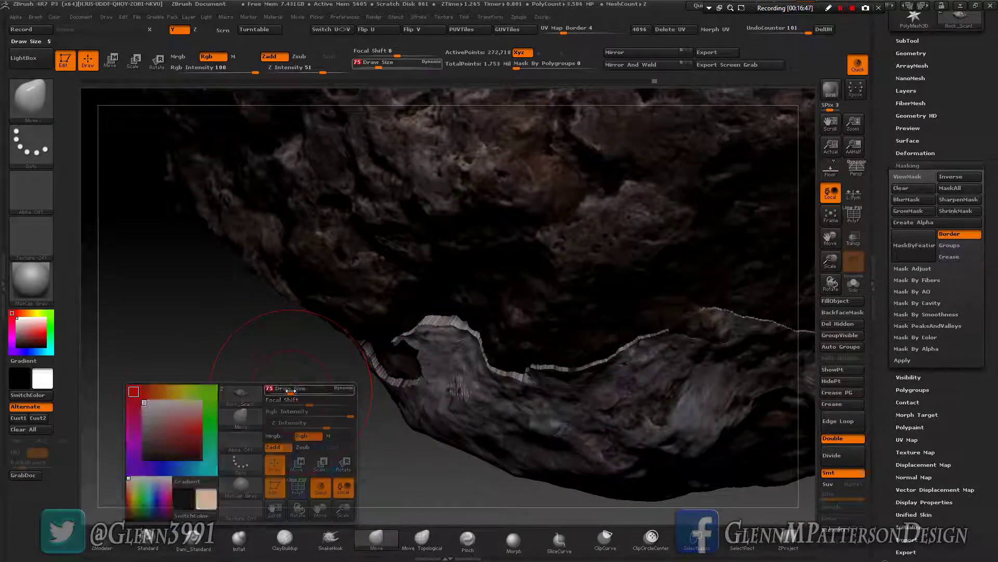
pyautogui.moveTo(320, 68); pyautogui.dragTo(306, 70)
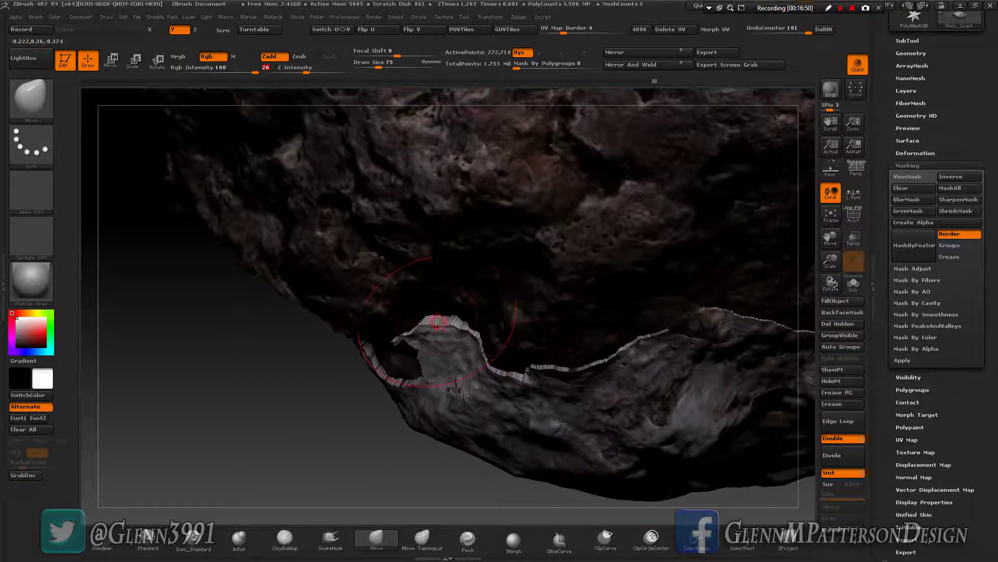
pyautogui.moveTo(439, 318)
pyautogui.mouseDown()
pyautogui.moveTo(462, 363)
pyautogui.moveTo(460, 257)
pyautogui.mouseUp()
pyautogui.moveTo(513, 373); pyautogui.dragTo(536, 396)
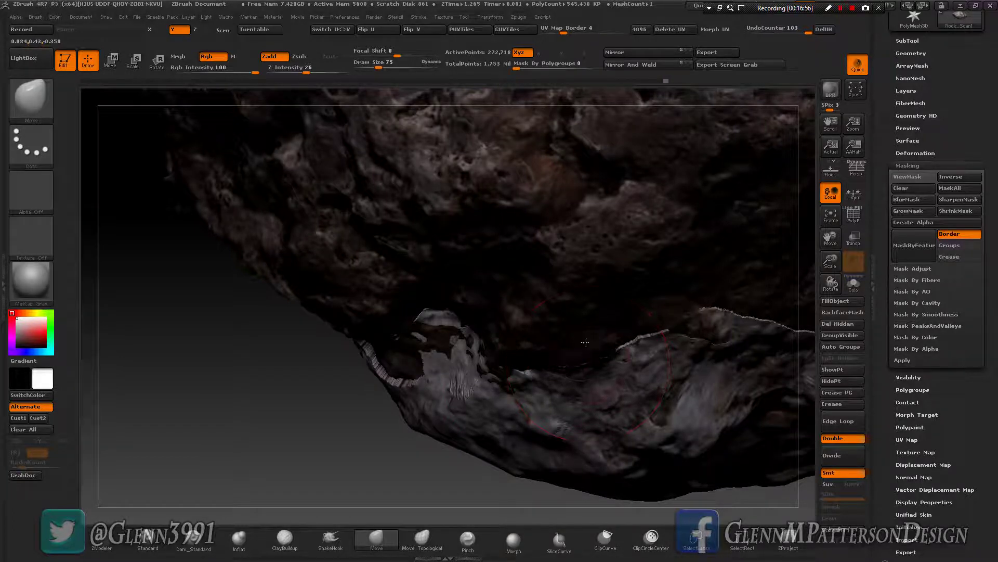
pyautogui.moveTo(641, 339); pyautogui.dragTo(640, 322)
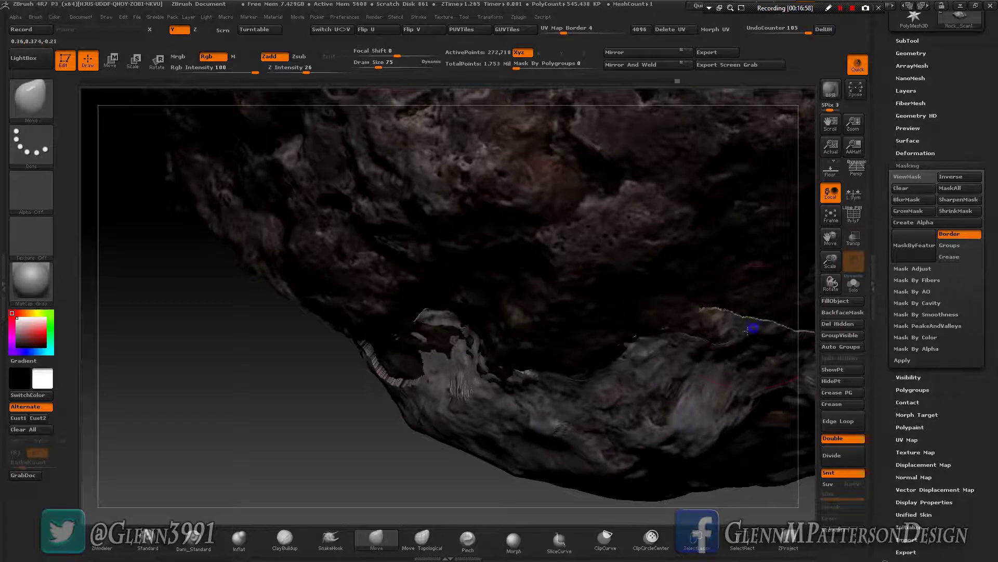
pyautogui.moveTo(747, 330); pyautogui.dragTo(746, 296)
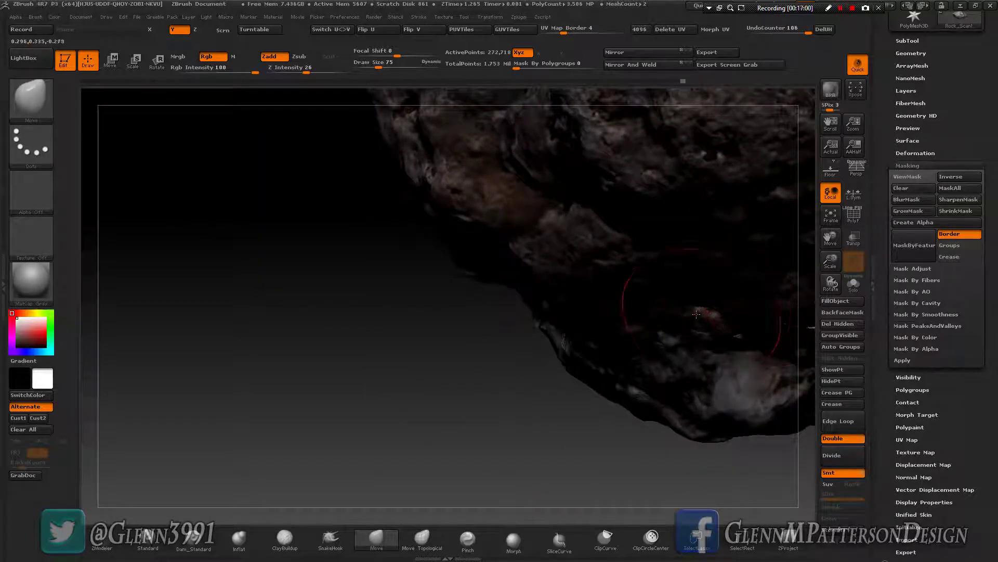
# - Continue around the base with the Move brush, tucking the next stretch of exposed patch edge into the rock
pyautogui.moveTo(830, 238)
pyautogui.mouseDown()
pyautogui.moveTo(736, 229)
pyautogui.moveTo(624, 262)
pyautogui.mouseUp()
pyautogui.moveTo(467, 371)
pyautogui.mouseDown()
pyautogui.moveTo(483, 328)
pyautogui.moveTo(525, 359)
pyautogui.moveTo(544, 338)
pyautogui.mouseUp()
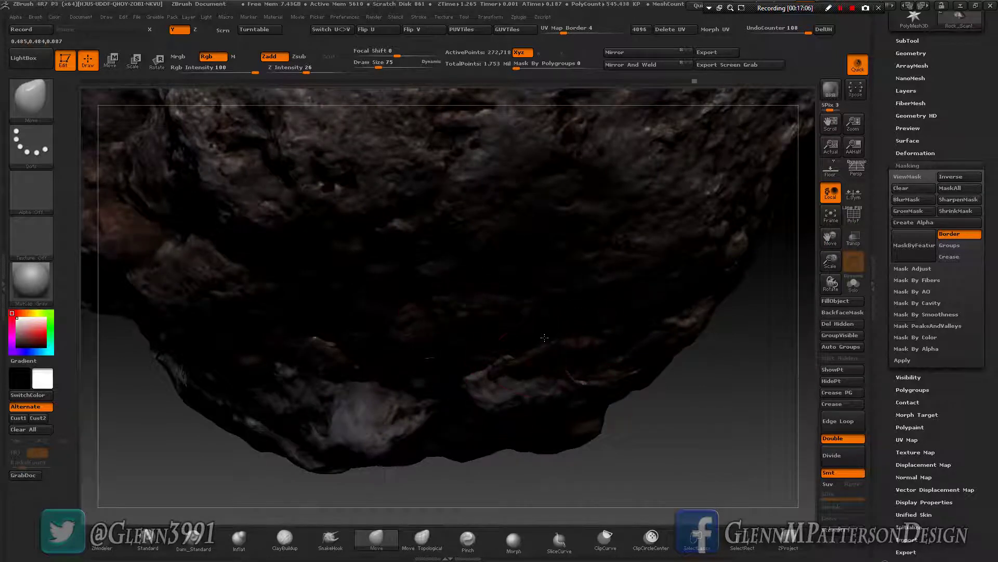
pyautogui.moveTo(562, 354); pyautogui.dragTo(594, 363, button='right')
pyautogui.moveTo(594, 371); pyautogui.dragTo(591, 385)
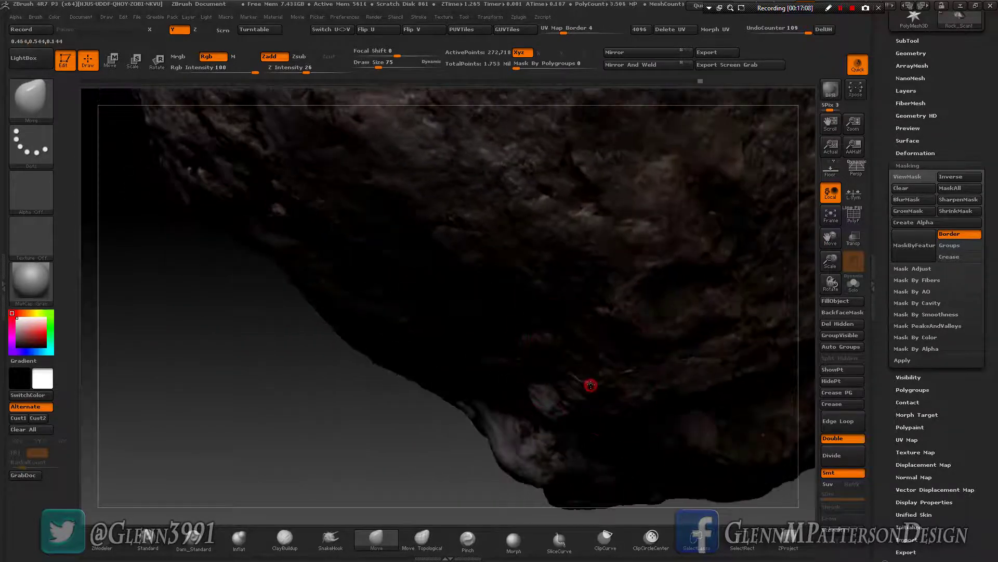
pyautogui.moveTo(623, 363); pyautogui.dragTo(721, 357, button='right')
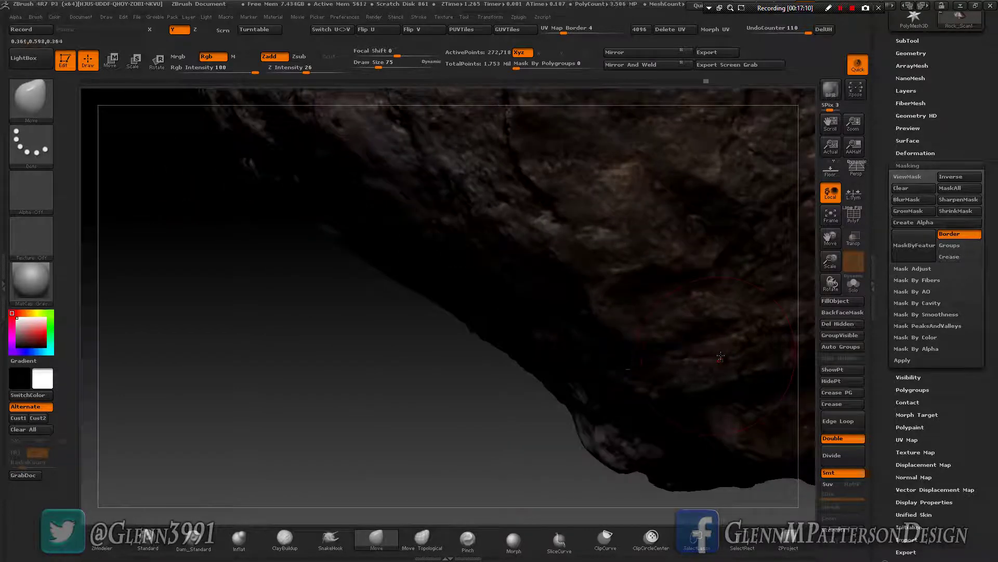
pyautogui.click(718, 311)
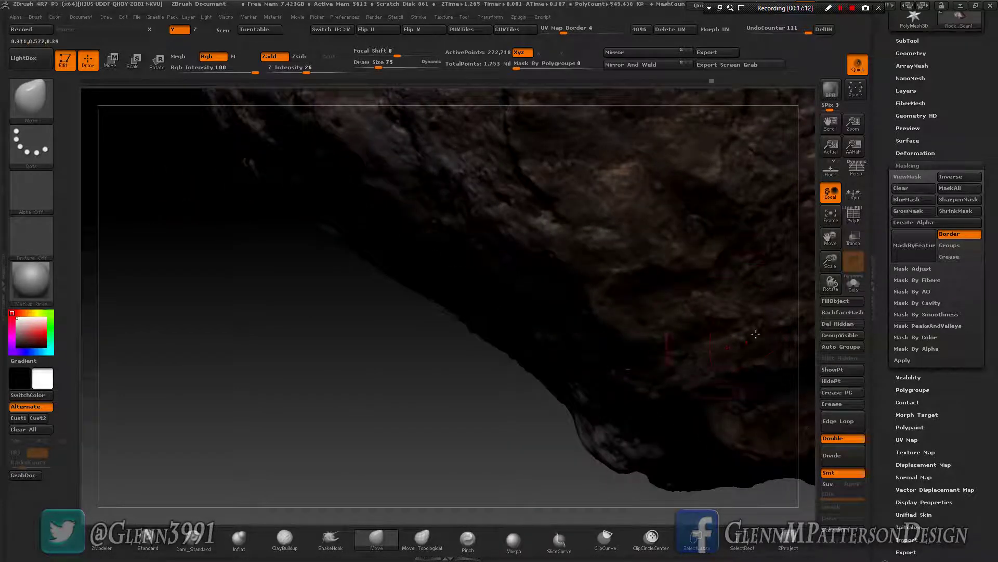
# - Work around the far side of the base with the Move brush, reshaping the ragged patch border so it sinks into the rock
pyautogui.moveTo(805, 250)
pyautogui.mouseDown(button='right')
pyautogui.moveTo(587, 272)
pyautogui.moveTo(577, 299)
pyautogui.moveTo(479, 265)
pyautogui.mouseUp(button='right')
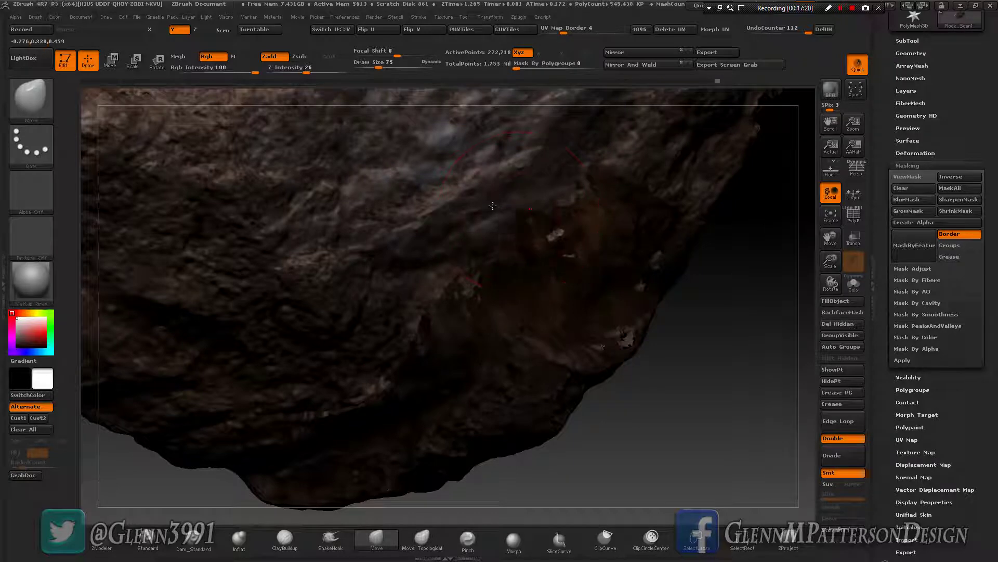
pyautogui.moveTo(579, 198); pyautogui.dragTo(548, 235, button='right')
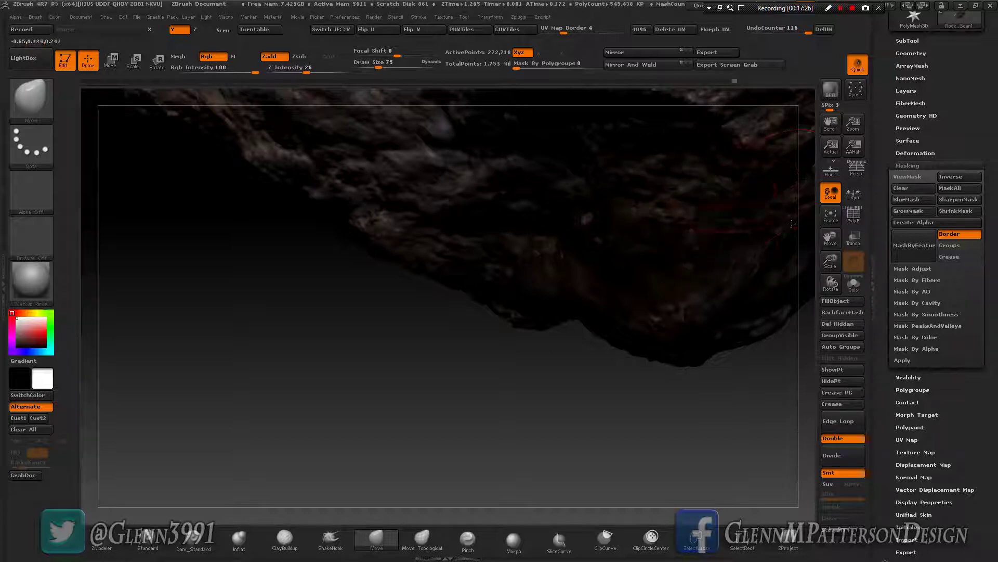
pyautogui.moveTo(830, 238); pyautogui.dragTo(690, 290)
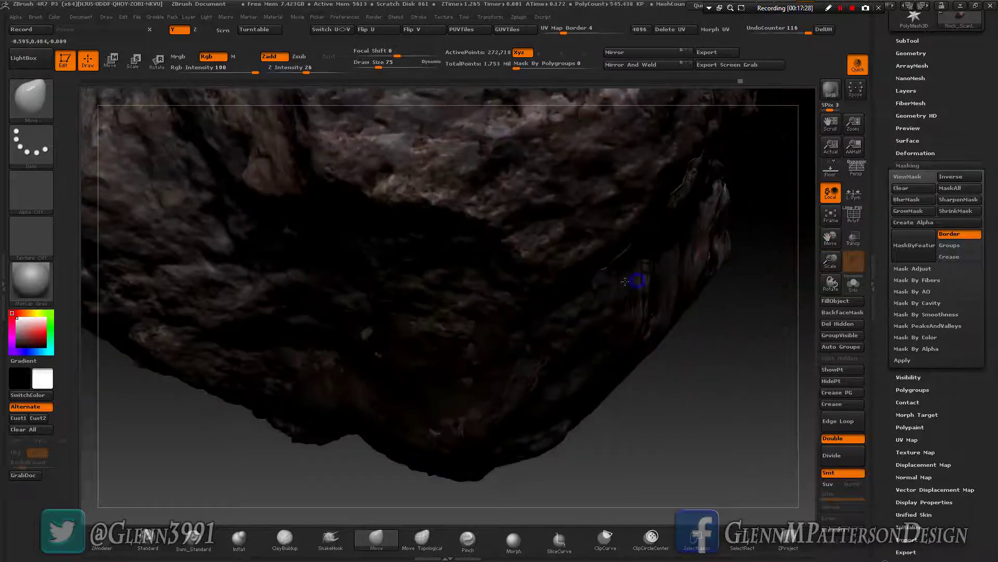
pyautogui.moveTo(635, 281); pyautogui.dragTo(605, 250, button='right')
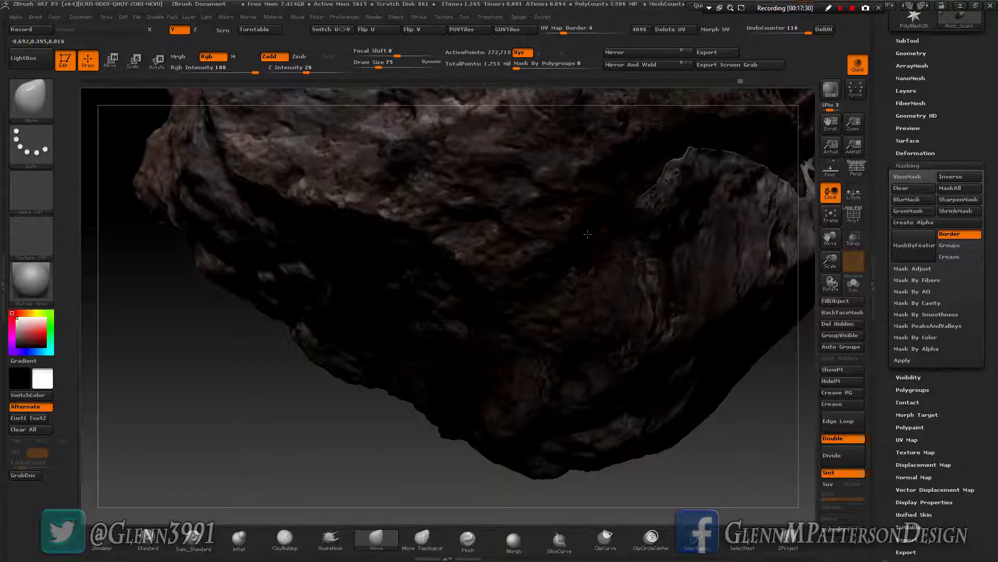
pyautogui.moveTo(685, 155); pyautogui.dragTo(671, 157, button='right')
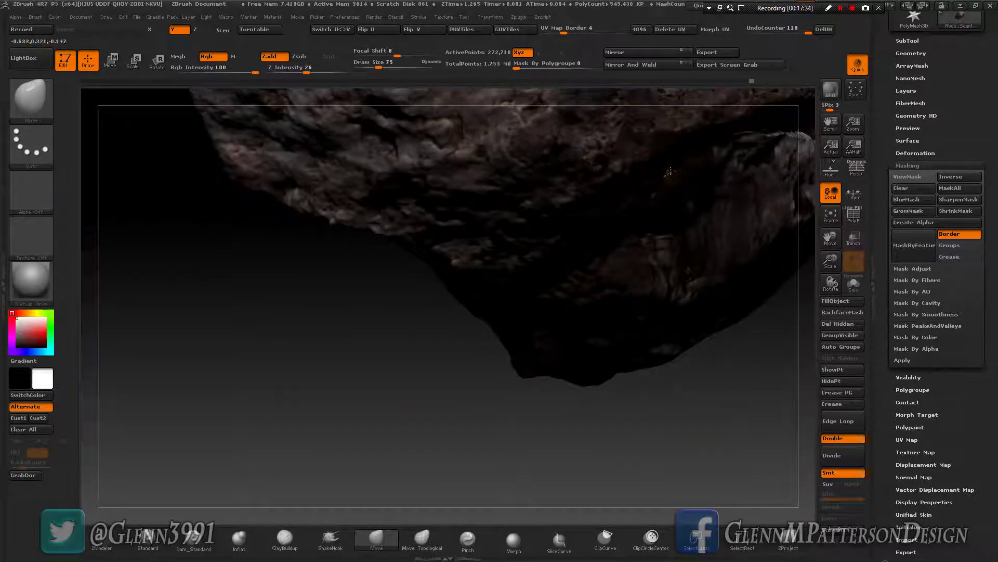
pyautogui.moveTo(728, 257)
pyautogui.mouseDown(button='right')
pyautogui.moveTo(734, 316)
pyautogui.moveTo(611, 323)
pyautogui.moveTo(612, 295)
pyautogui.mouseUp(button='right')
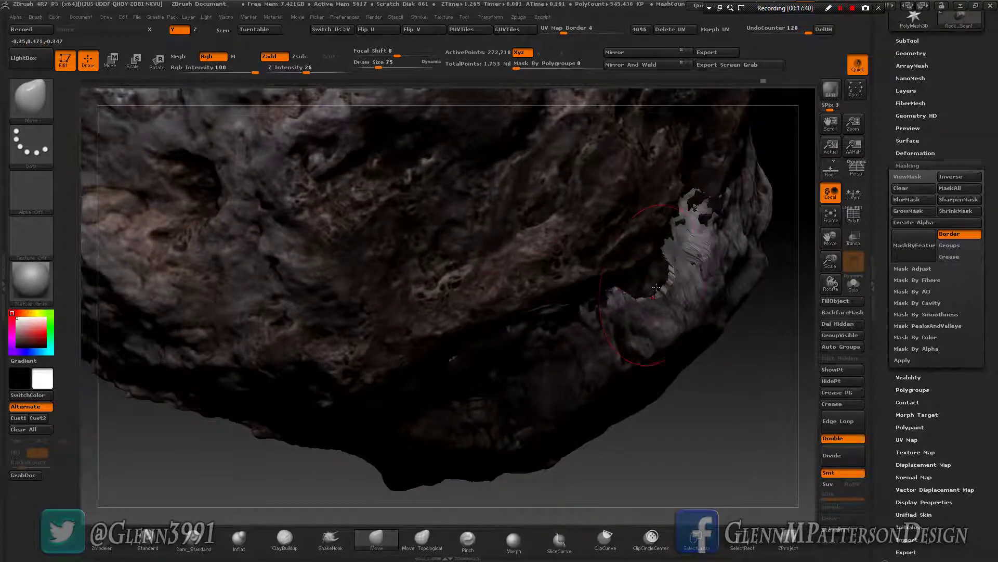
pyautogui.moveTo(657, 288)
pyautogui.keyDown('ctrl'); pyautogui.mouseDown()
pyautogui.moveTo(669, 279)
pyautogui.moveTo(661, 268)
pyautogui.moveTo(598, 306)
pyautogui.moveTo(533, 313)
pyautogui.mouseUp(); pyautogui.keyUp('ctrl')
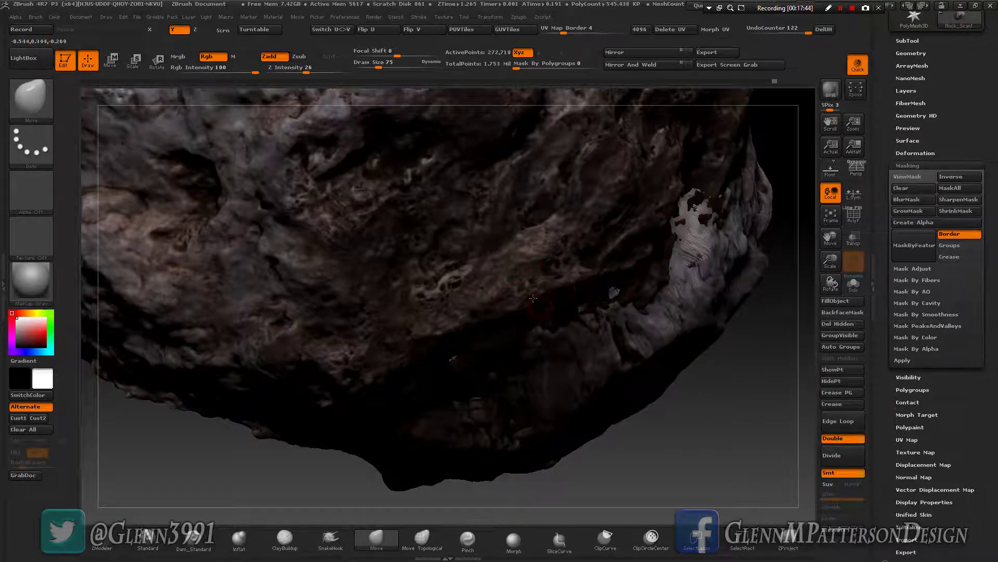
pyautogui.moveTo(727, 216); pyautogui.dragTo(743, 169)
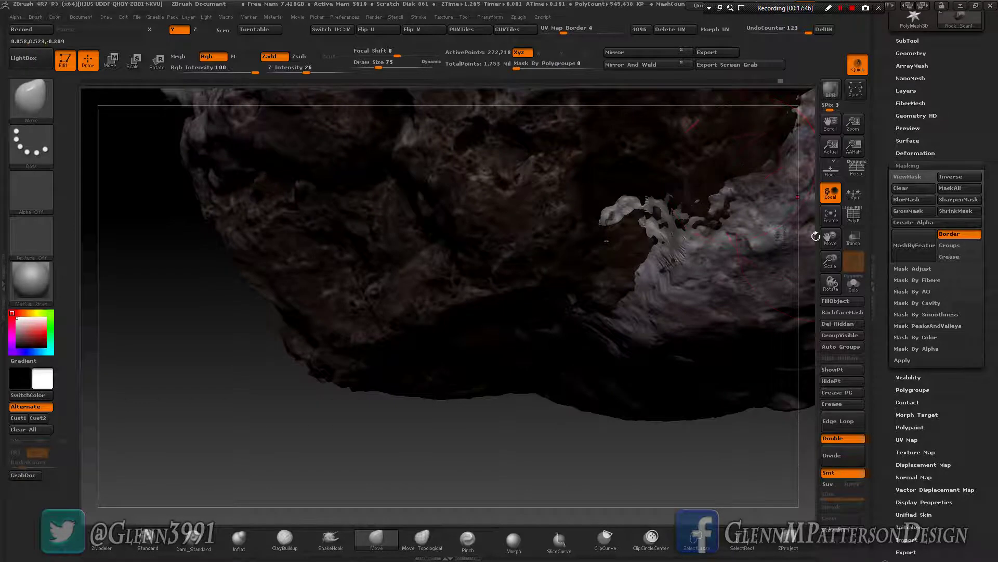
# - Nudge the remaining seam areas around the rock's underside with the Move brush so the patch and scan surfaces overlap
pyautogui.moveTo(816, 237); pyautogui.dragTo(806, 294)
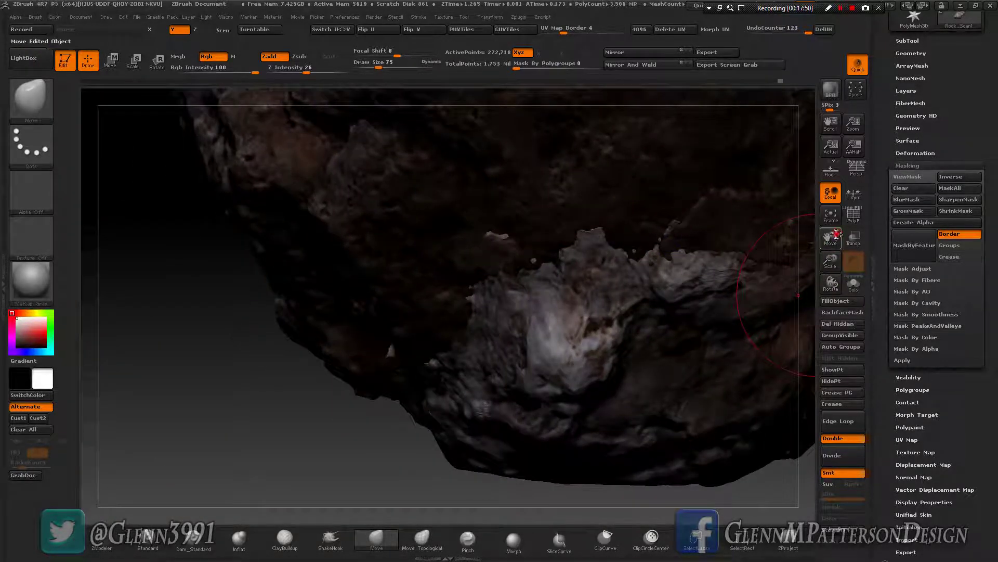
pyautogui.moveTo(832, 235); pyautogui.dragTo(584, 293)
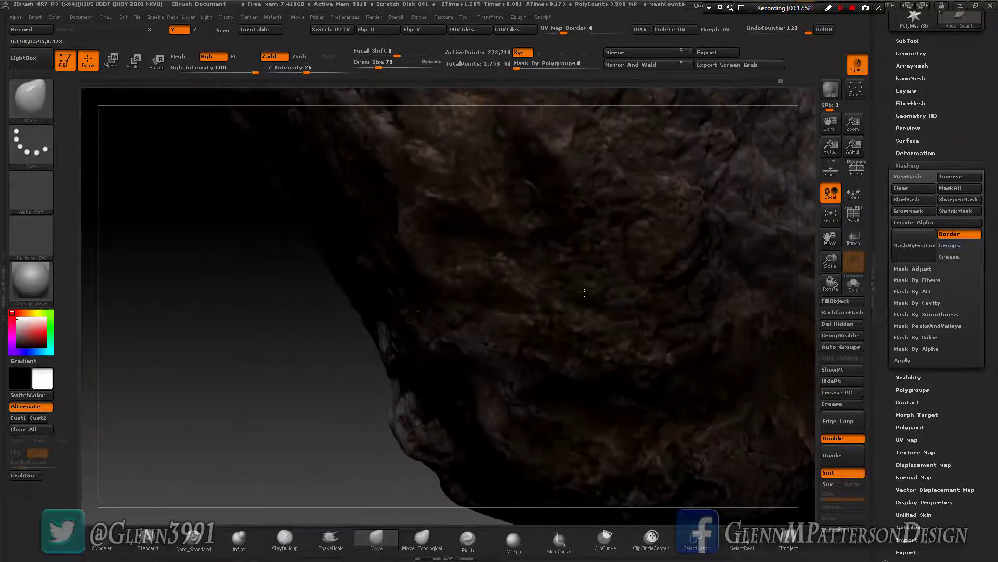
pyautogui.moveTo(617, 367); pyautogui.dragTo(605, 362)
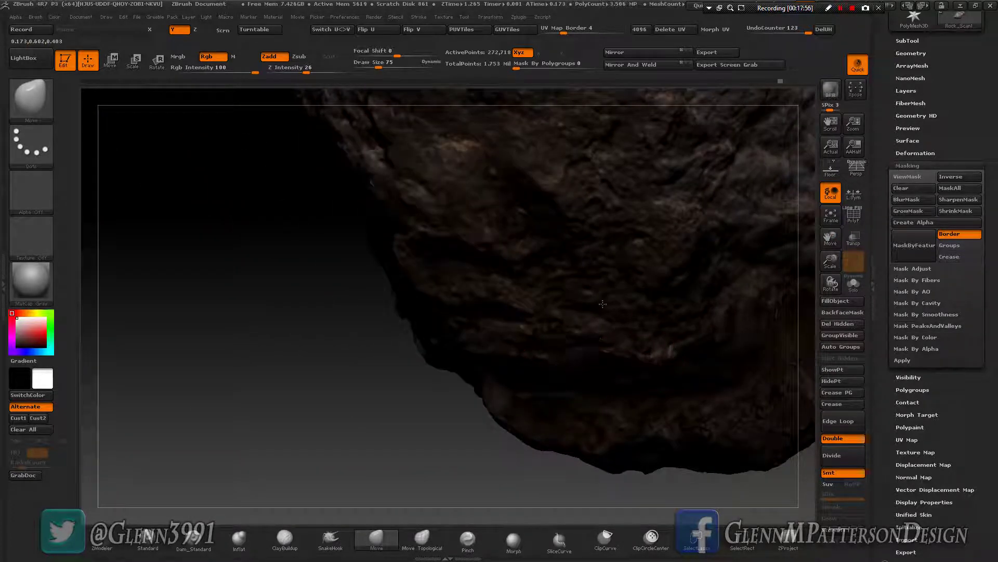
pyautogui.moveTo(635, 335)
pyautogui.mouseDown()
pyautogui.moveTo(680, 338)
pyautogui.moveTo(672, 292)
pyautogui.mouseUp()
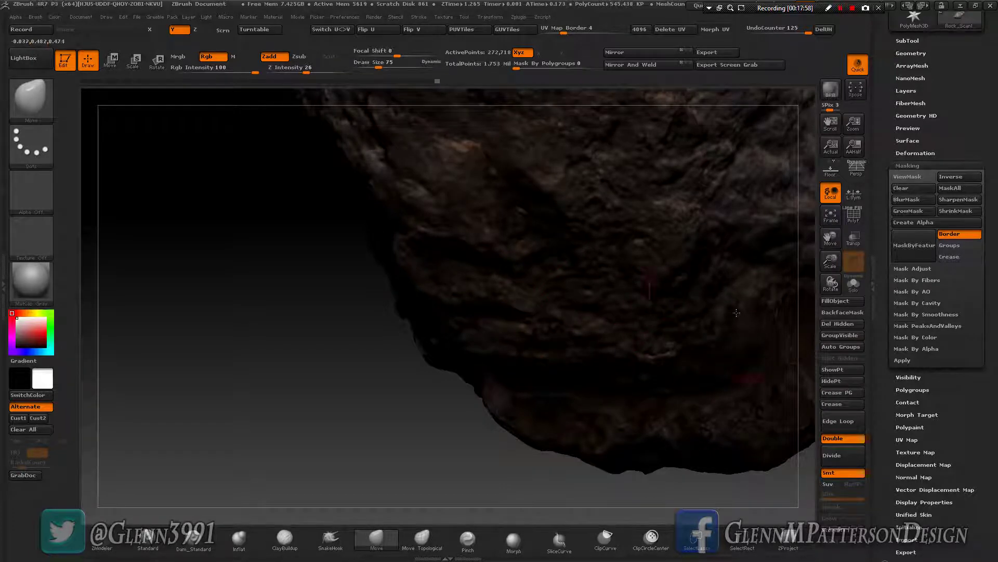
pyautogui.moveTo(744, 324); pyautogui.dragTo(747, 338)
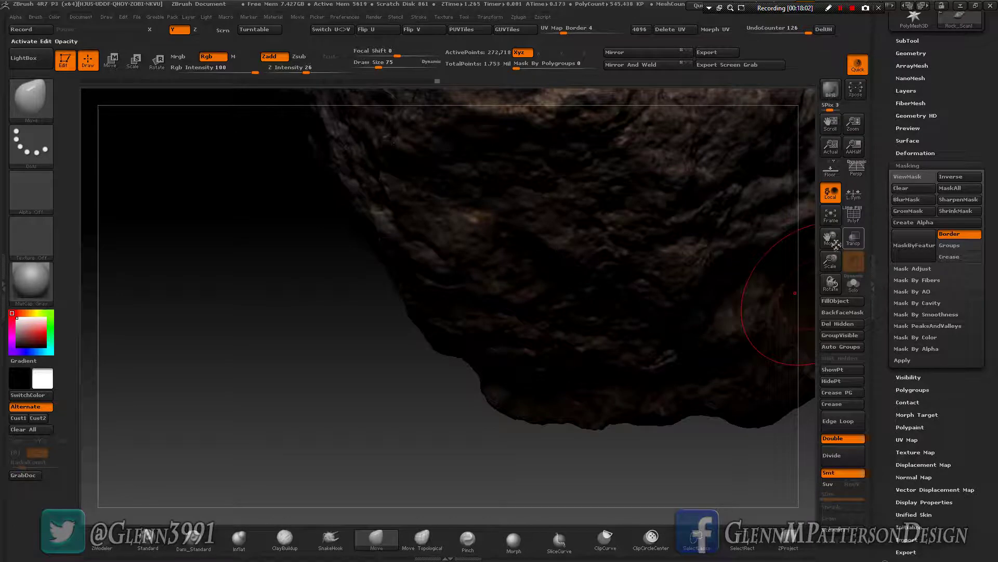
pyautogui.moveTo(830, 238); pyautogui.dragTo(598, 265)
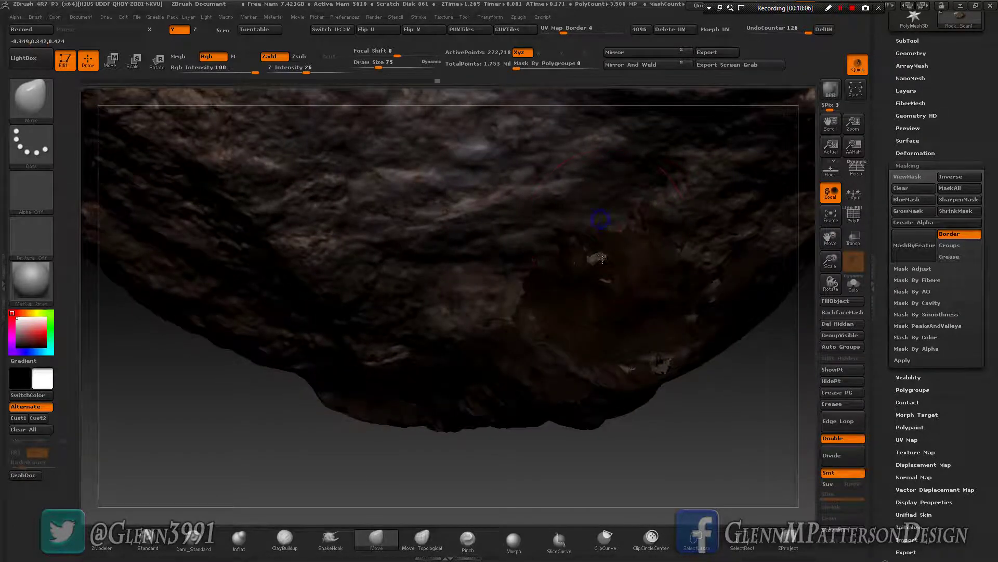
pyautogui.moveTo(608, 229)
pyautogui.mouseDown()
pyautogui.moveTo(649, 234)
pyautogui.moveTo(614, 205)
pyautogui.moveTo(789, 230)
pyautogui.mouseUp()
pyautogui.click(834, 216)
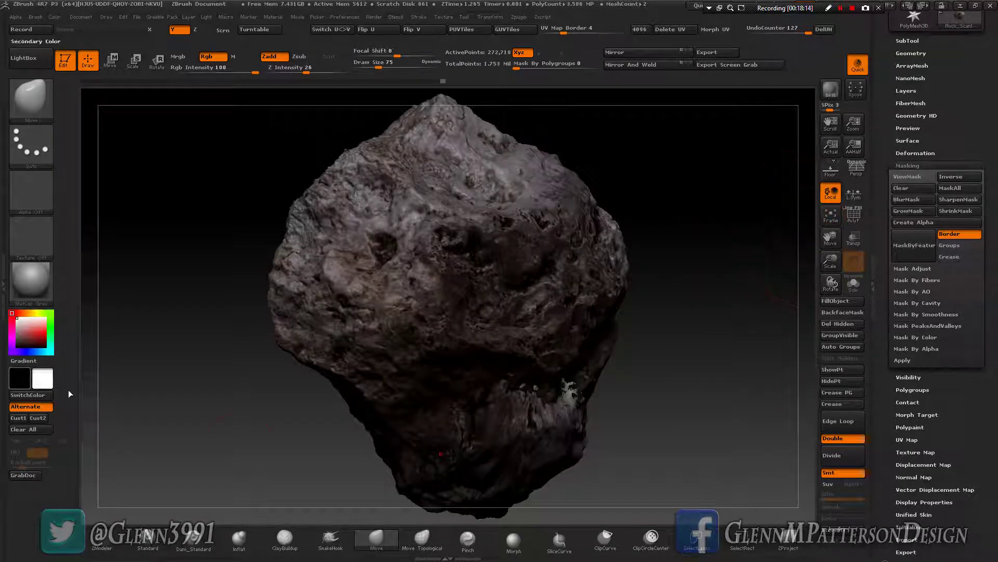
# - Switch the material to Flat Color and inspect the texture across the patch seam from several sides
pyautogui.click(31, 284)
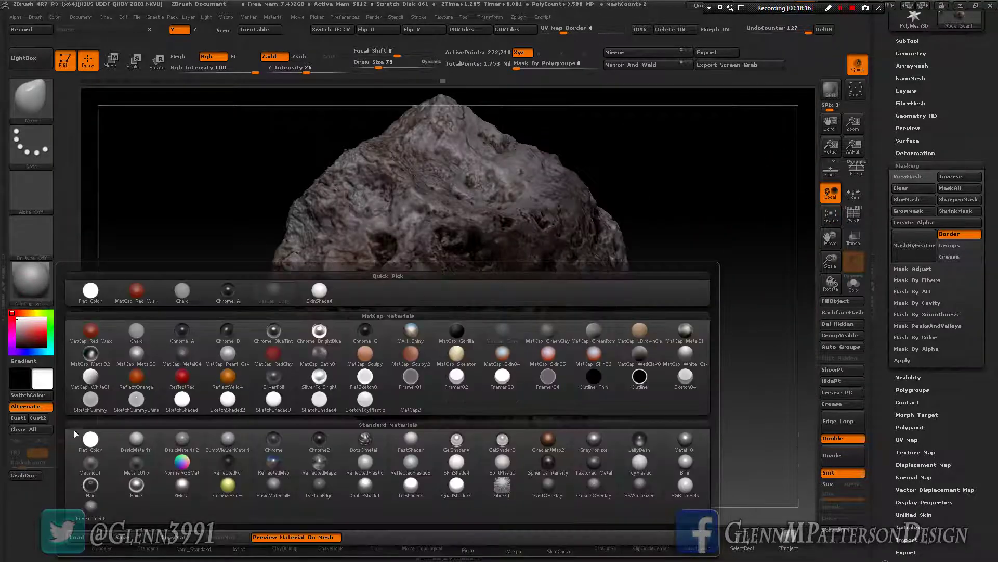
pyautogui.click(89, 445)
pyautogui.moveTo(485, 426); pyautogui.dragTo(576, 449)
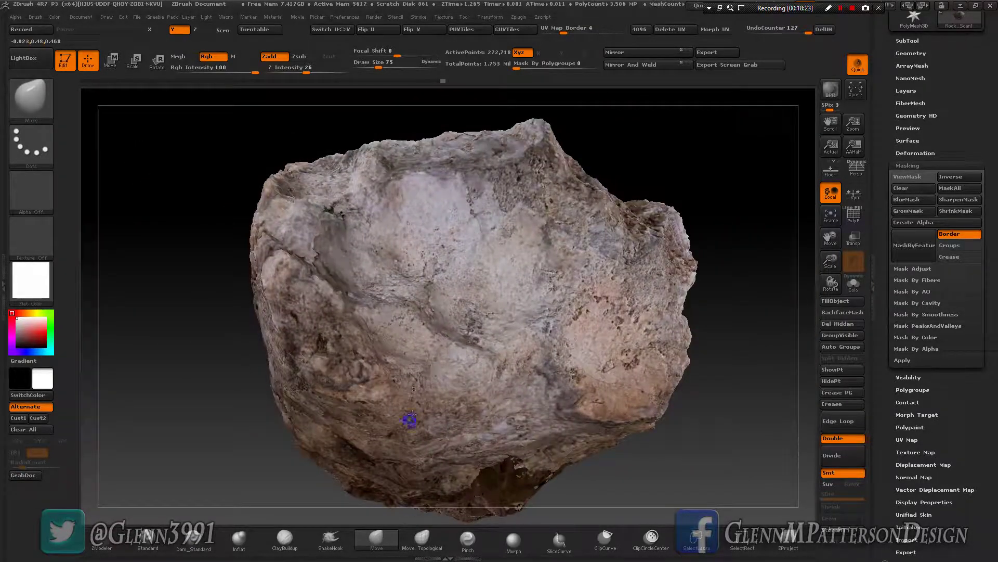
pyautogui.moveTo(408, 416); pyautogui.dragTo(375, 384)
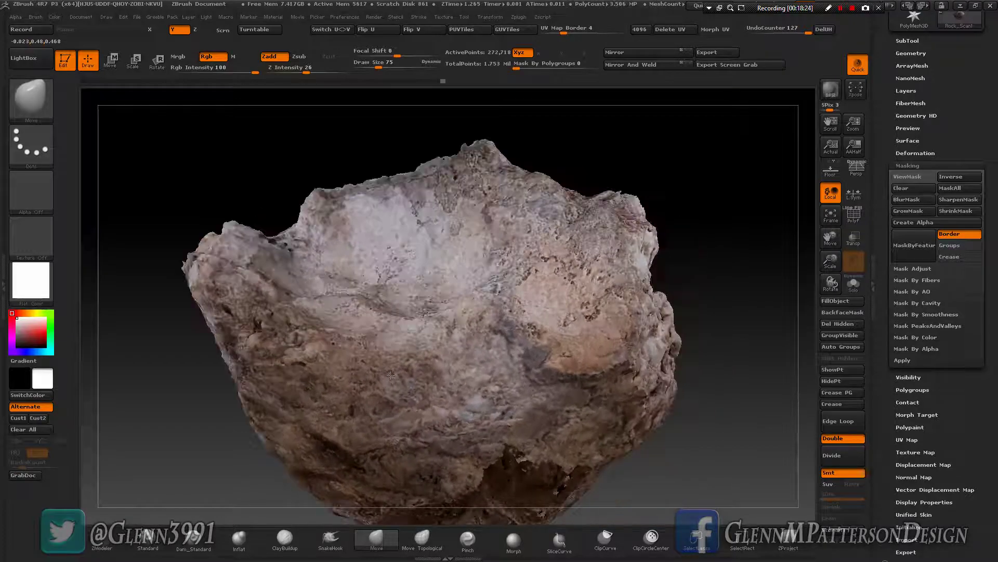
pyautogui.moveTo(831, 236); pyautogui.dragTo(861, 171)
pyautogui.moveTo(516, 355); pyautogui.dragTo(570, 368)
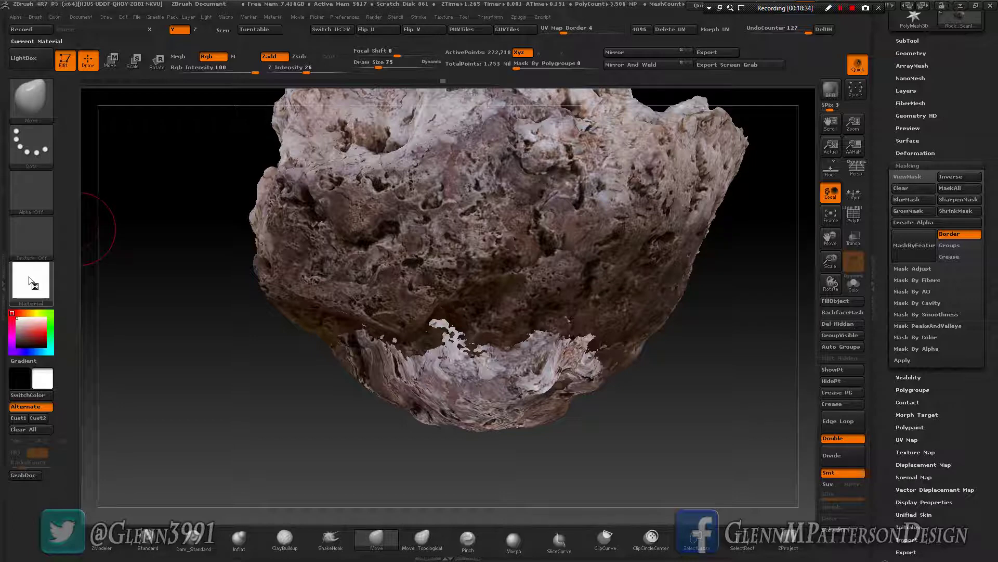
# - Merge the visible rock and patch subtools into one new mesh with MergeVisible
pyautogui.moveTo(994, 120); pyautogui.dragTo(996, 214)
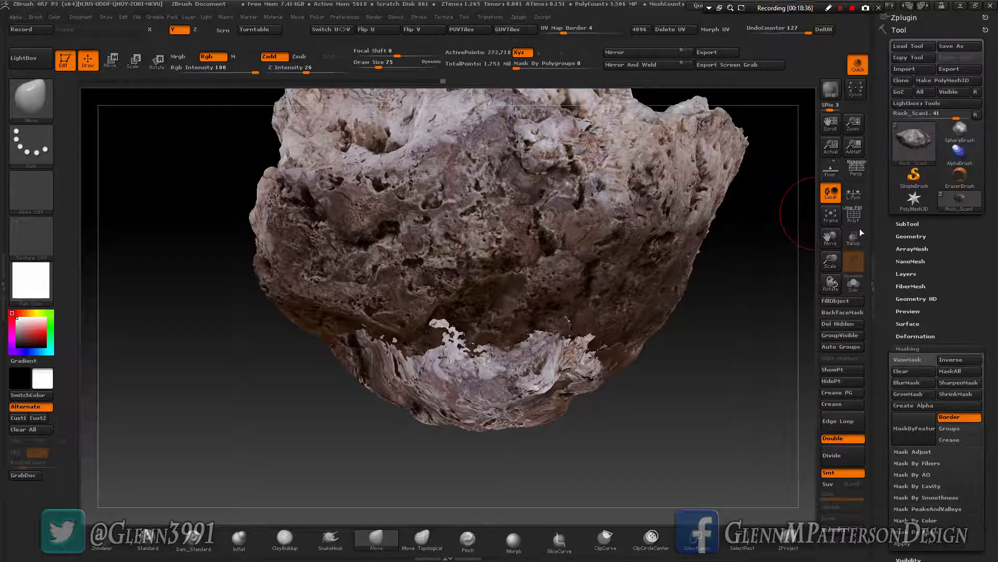
pyautogui.click(906, 224)
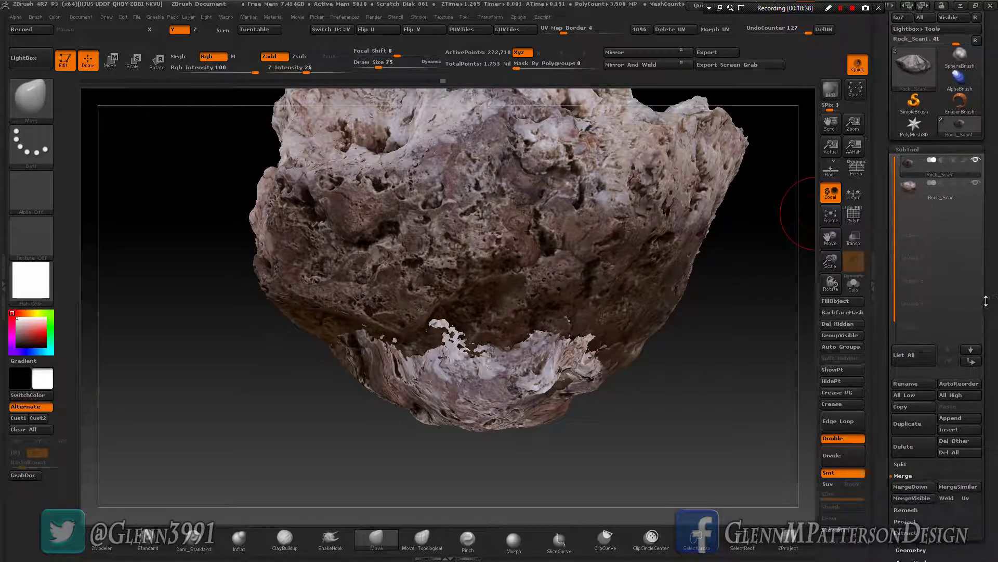
pyautogui.moveTo(996, 308)
pyautogui.mouseDown()
pyautogui.moveTo(996, 238)
pyautogui.moveTo(994, 295)
pyautogui.mouseUp()
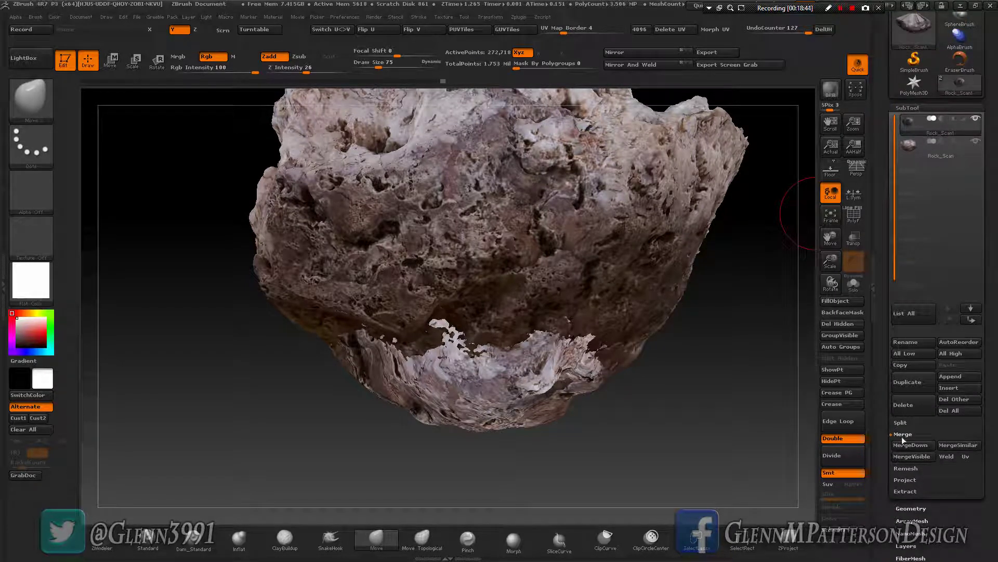
pyautogui.click(918, 458)
# - Append the merged rock mesh as a new subtool, then select it and isolate it with Solo mode
pyautogui.moveTo(966, 93)
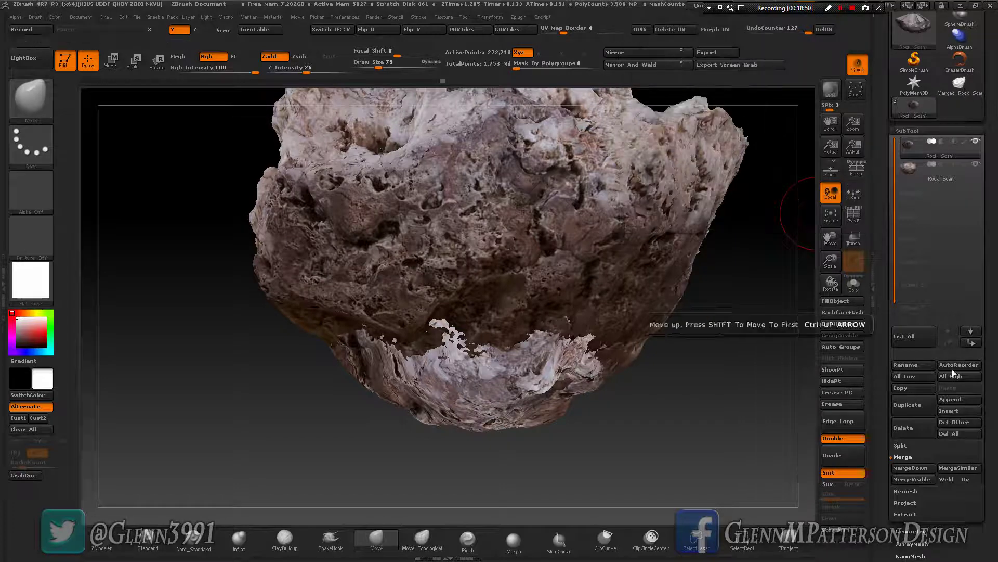
pyautogui.click(955, 403)
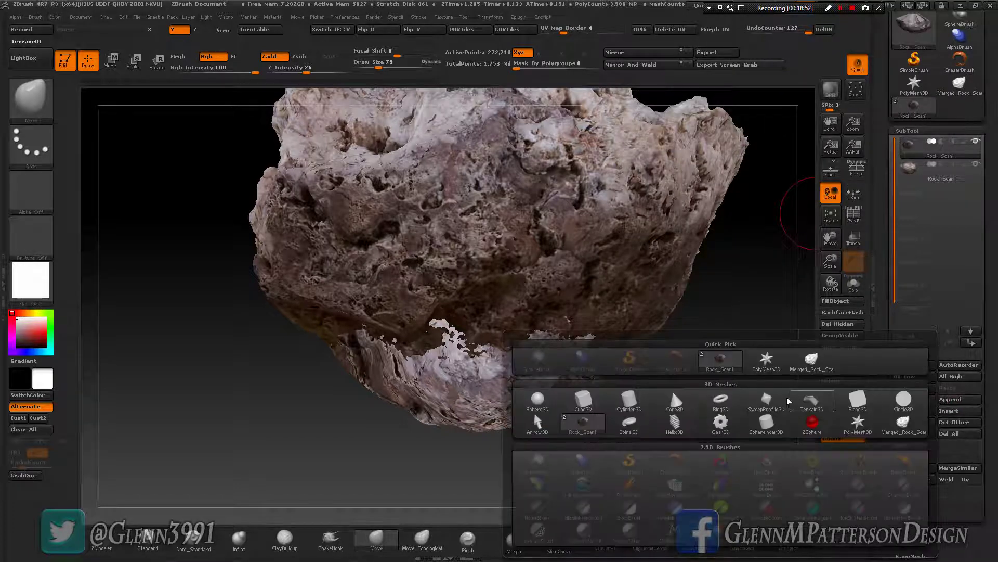
pyautogui.click(815, 364)
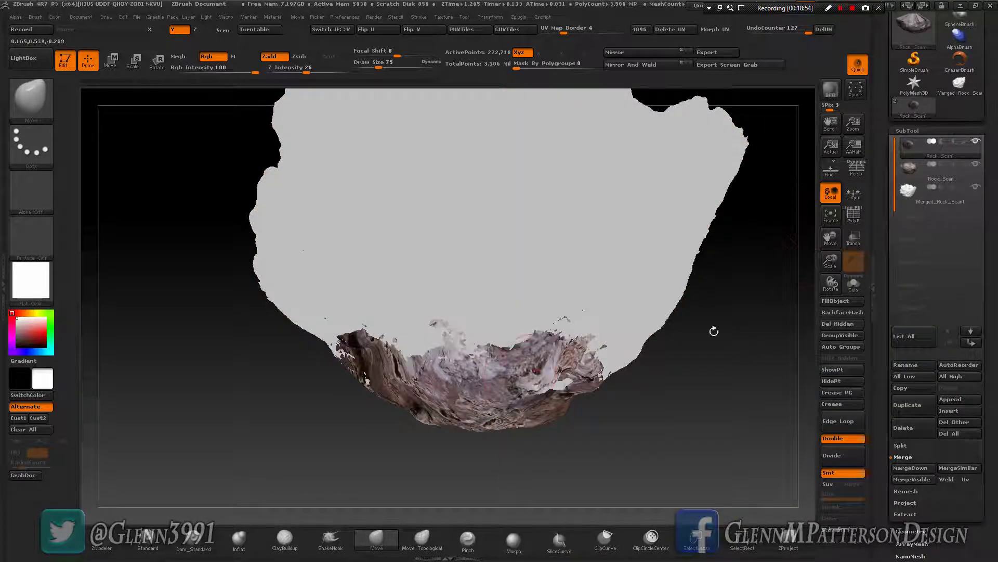
pyautogui.click(855, 285)
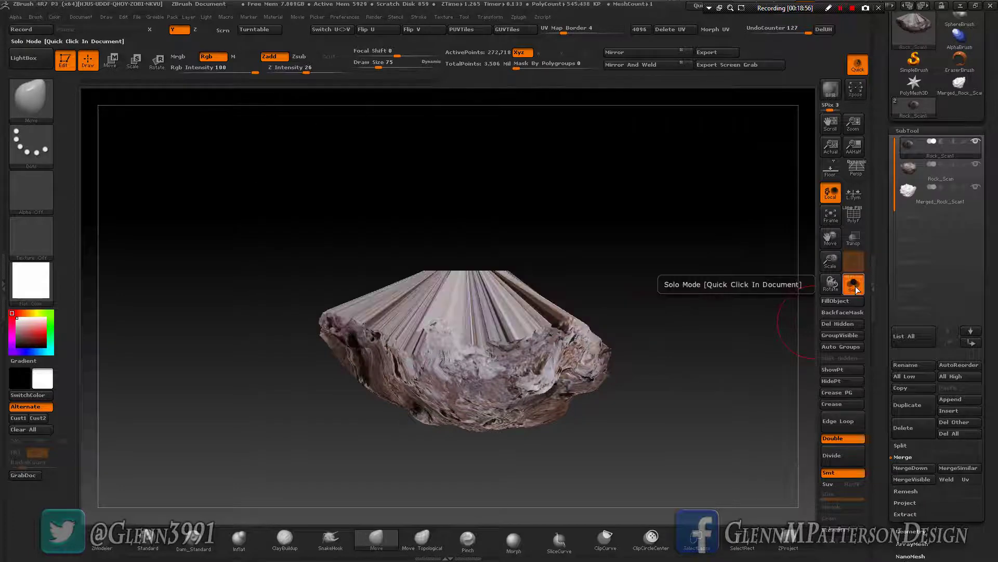
pyautogui.click(931, 193)
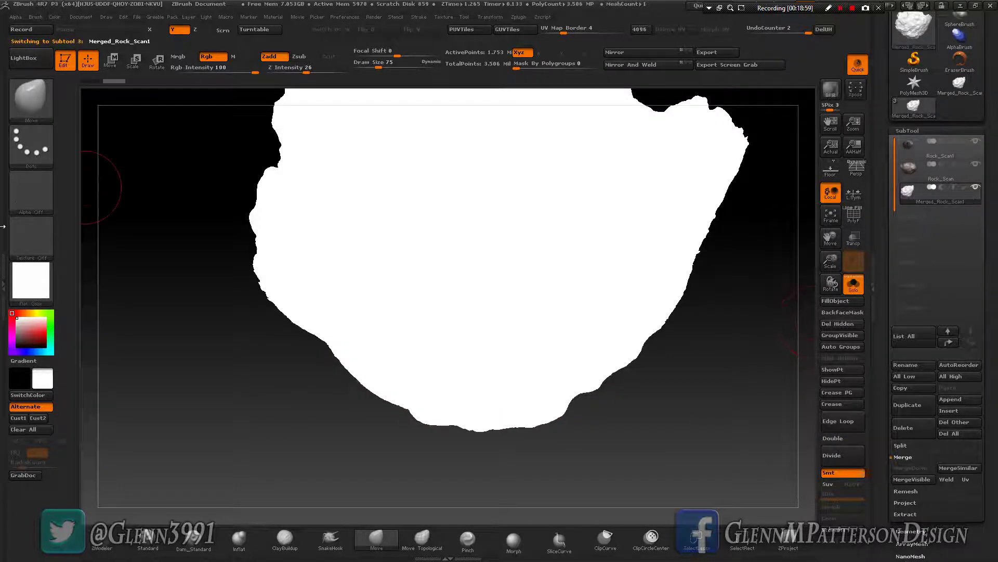
# - Switch the material to MatCap Gray to show the merged rock's surface shape
pyautogui.click(31, 281)
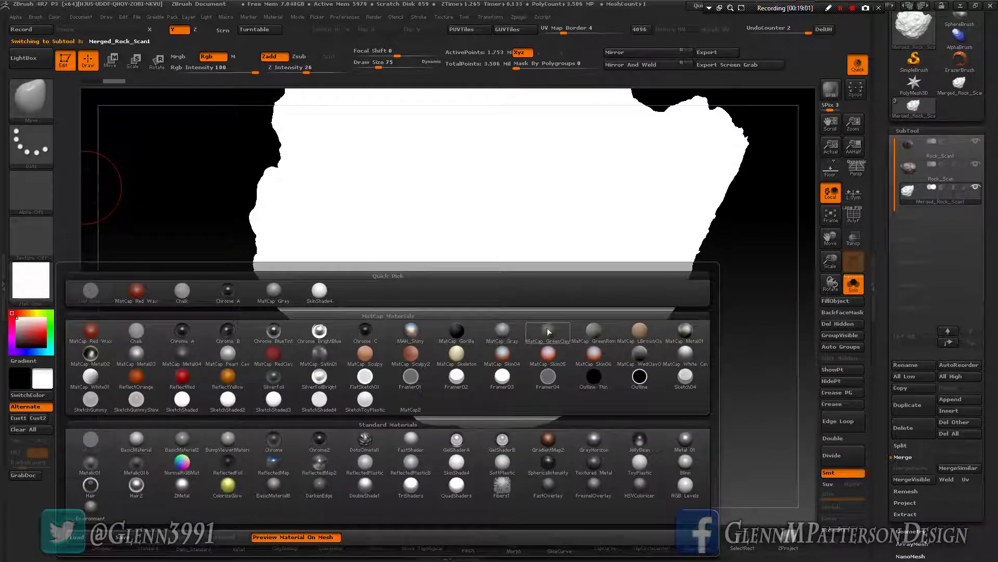
pyautogui.click(509, 332)
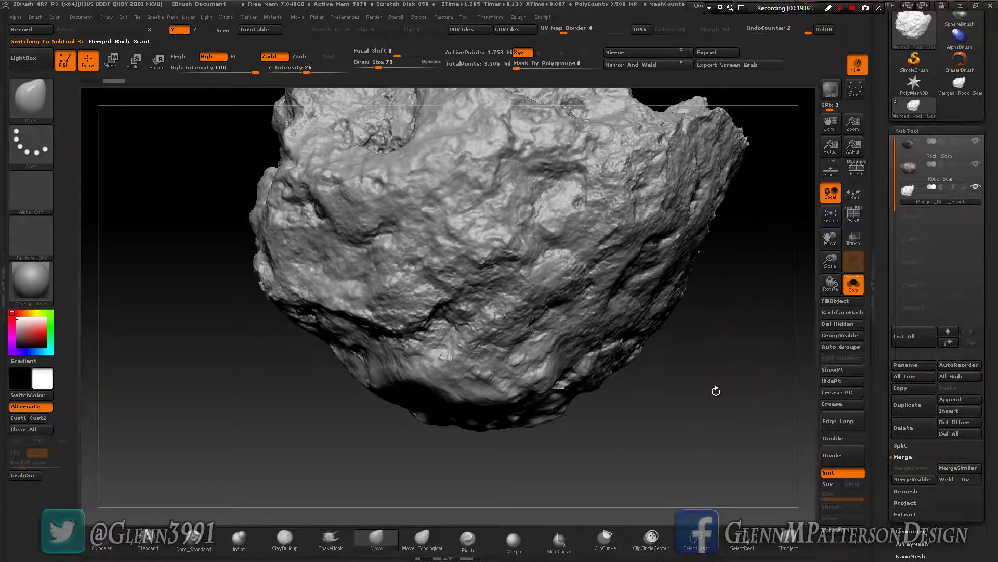
pyautogui.moveTo(717, 390); pyautogui.dragTo(613, 347)
# - Convert the merged rock with DynaMesh at resolution 1024, with Project turned off
pyautogui.moveTo(997, 282); pyautogui.dragTo(995, 191)
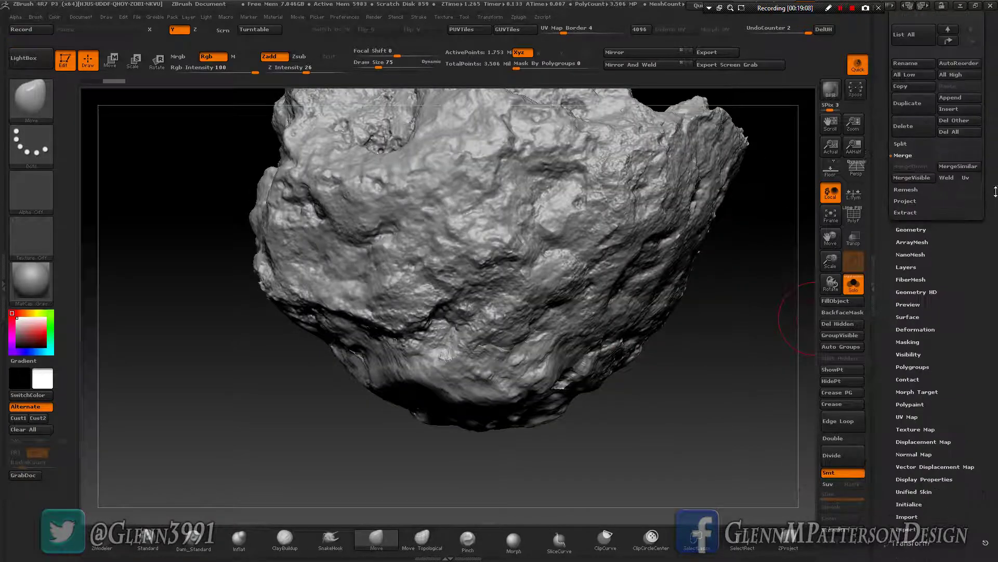
pyautogui.click(915, 329)
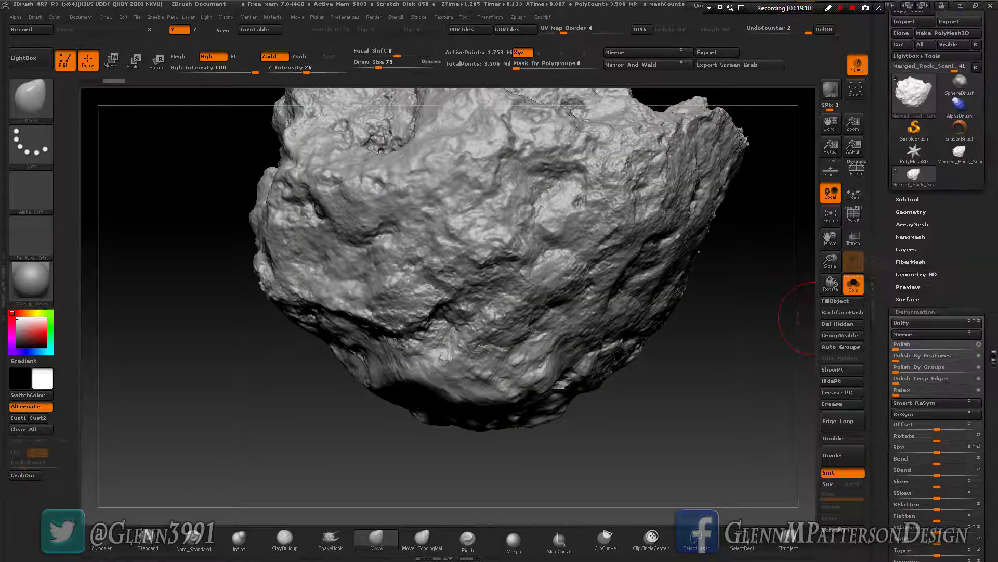
pyautogui.click(911, 211)
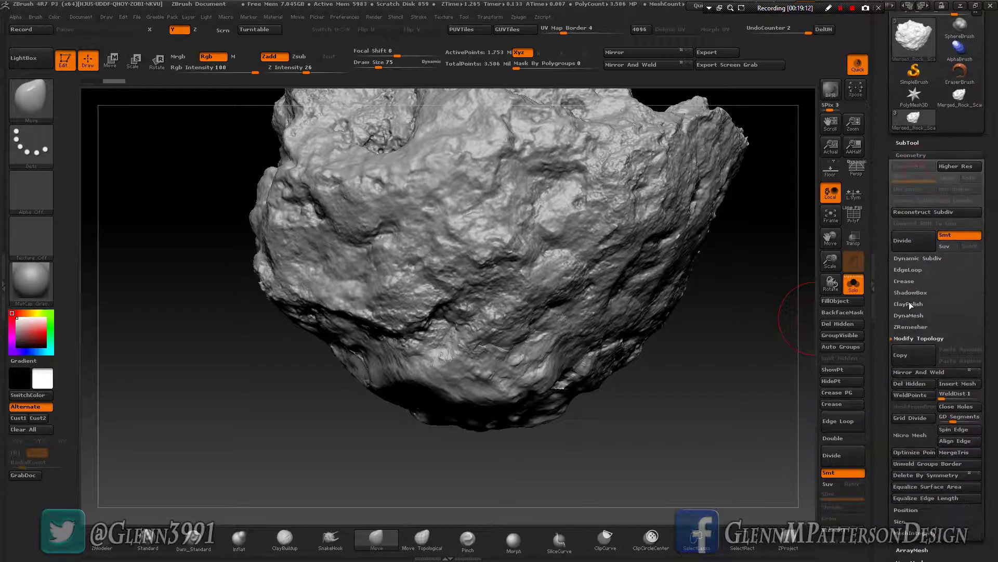
pyautogui.click(909, 315)
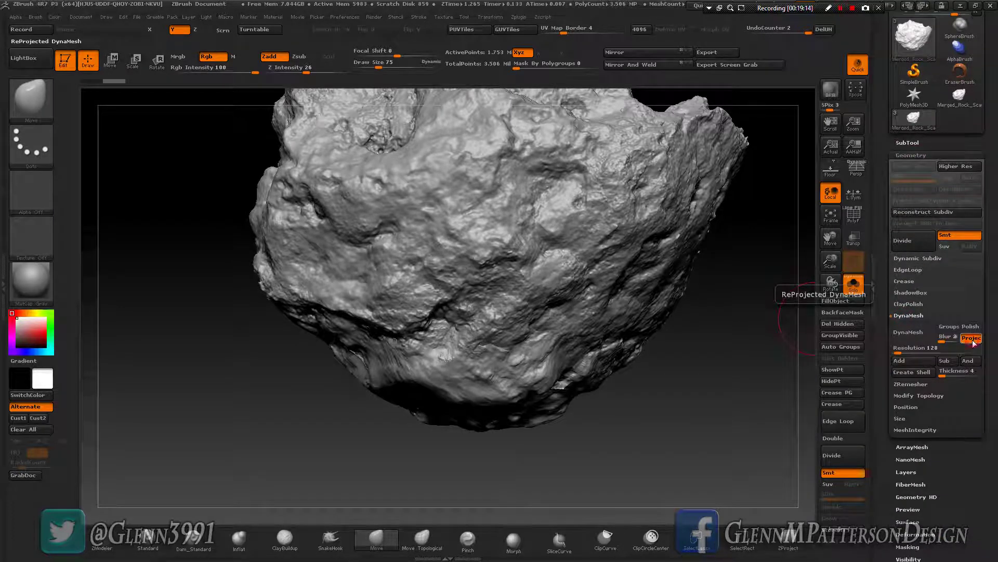
pyautogui.click(914, 351)
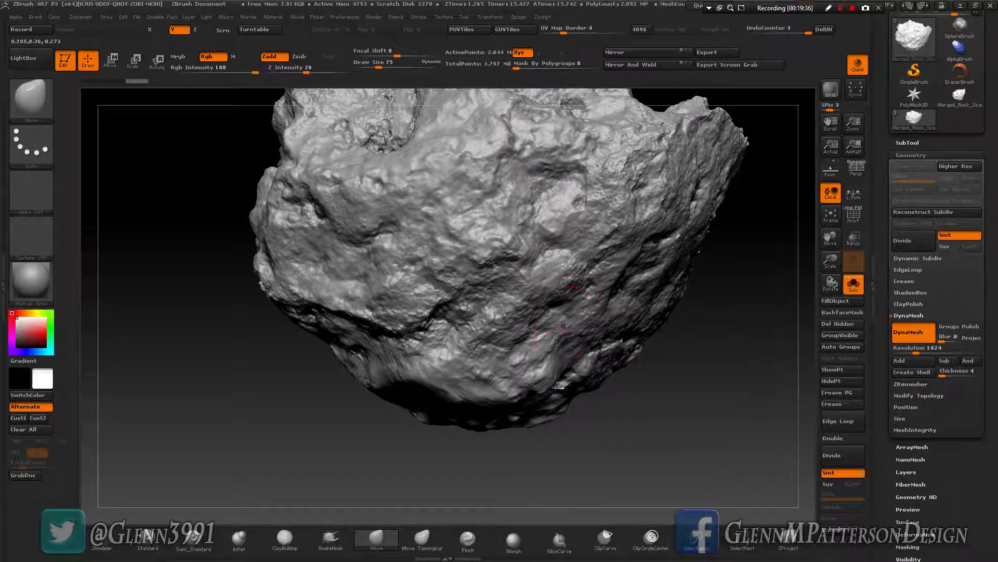
# - Isolate a horizontal middle band of the DynaMesh rock and look into its interior
pyautogui.moveTo(831, 239); pyautogui.dragTo(807, 281)
pyautogui.moveTo(606, 294); pyautogui.dragTo(542, 289)
pyautogui.press('f')
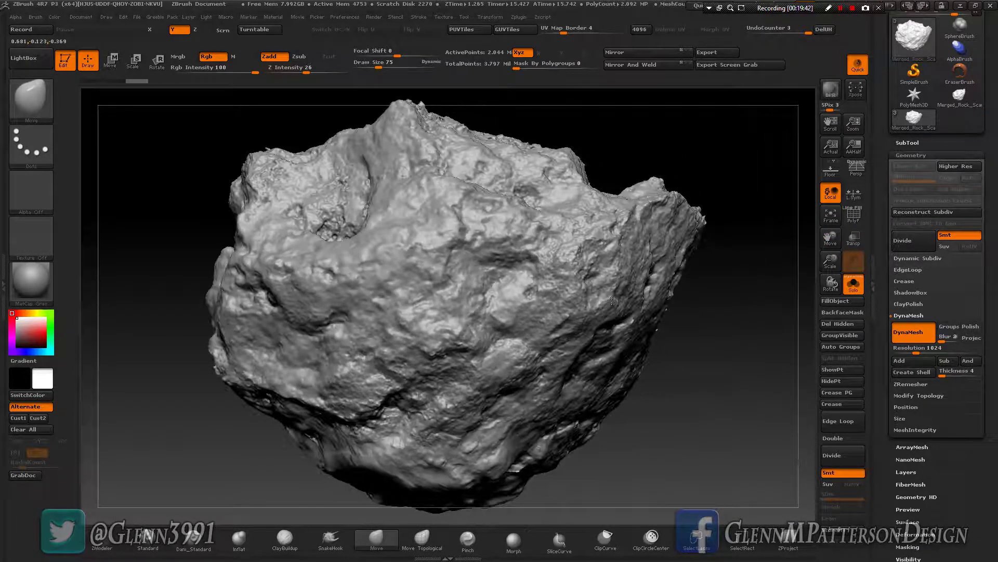
pyautogui.moveTo(977, 482); pyautogui.dragTo(977, 363)
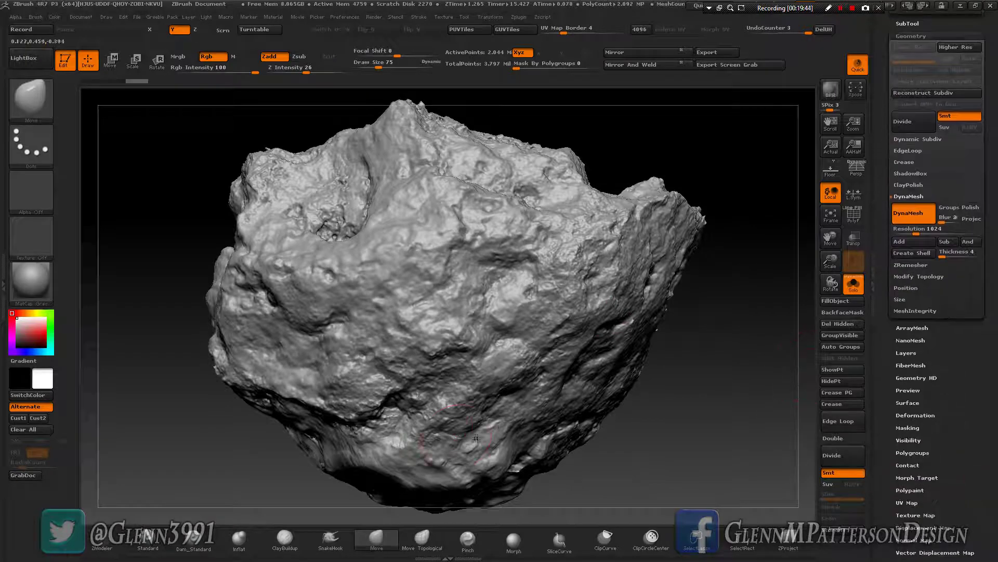
pyautogui.moveTo(710, 425); pyautogui.dragTo(738, 510)
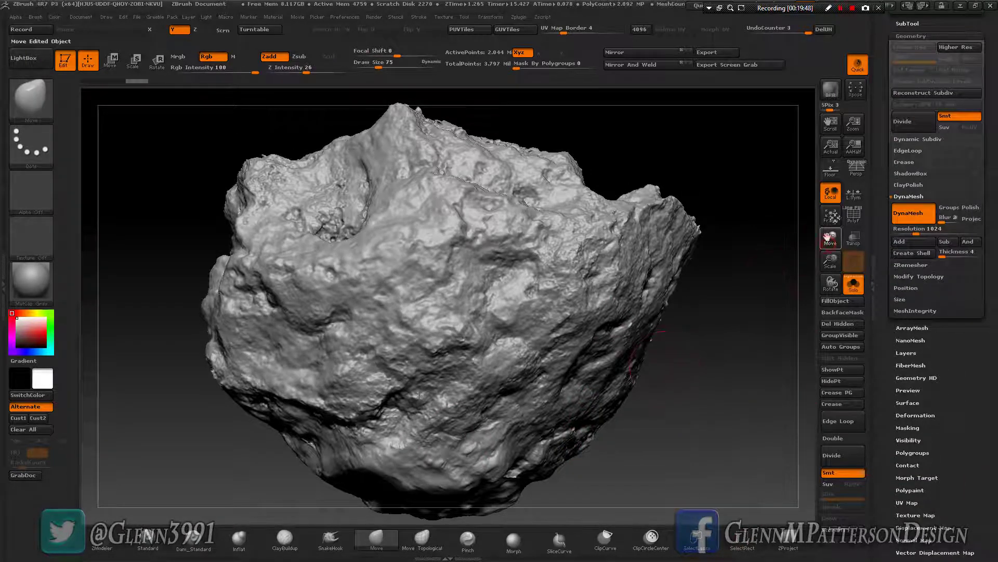
pyautogui.moveTo(831, 243)
pyautogui.mouseDown()
pyautogui.moveTo(835, 231)
pyautogui.moveTo(784, 232)
pyautogui.moveTo(164, 340)
pyautogui.moveTo(97, 426)
pyautogui.mouseUp()
pyautogui.hotkey('ctrl', 'shift')
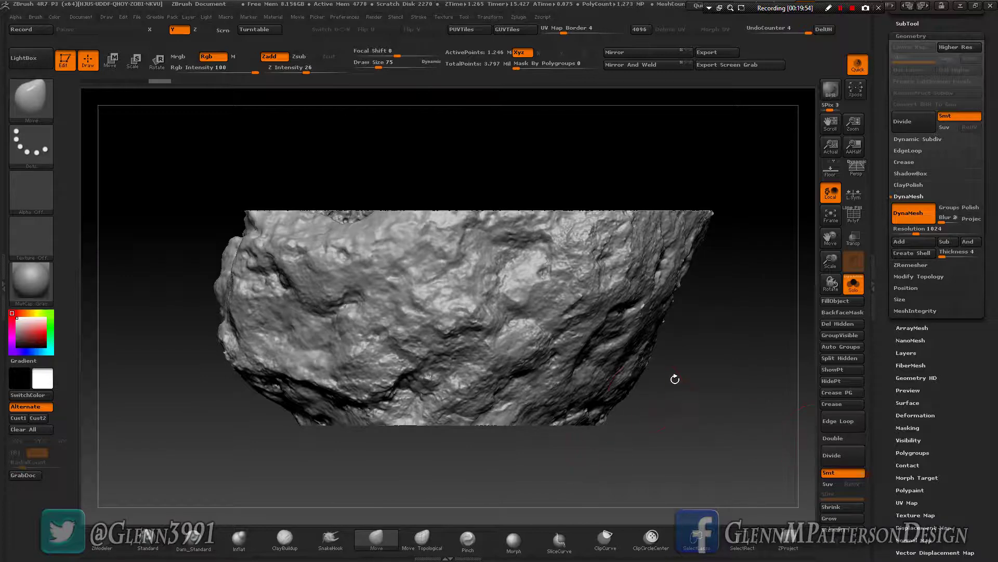
pyautogui.moveTo(674, 379); pyautogui.dragTo(663, 459)
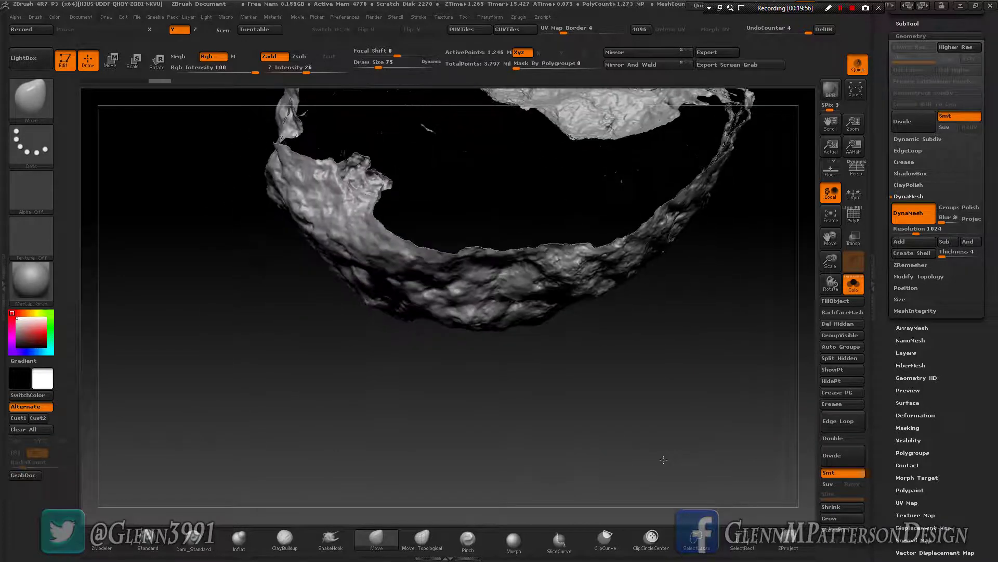
# - Turn on double-sided display and hide part of the remaining band to inspect the inner walls for leftover geometry
pyautogui.click(841, 438)
pyautogui.moveTo(680, 350); pyautogui.dragTo(649, 252)
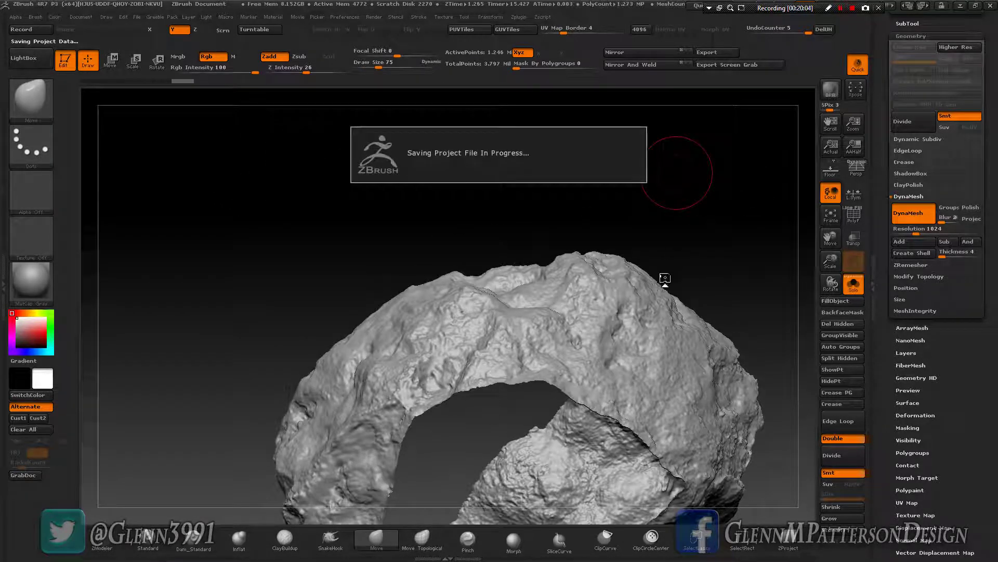
pyautogui.moveTo(649, 252); pyautogui.dragTo(628, 366)
pyautogui.keyDown('ctrl'); pyautogui.keyDown('shift'); pyautogui.moveTo(121, 255); pyautogui.dragTo(217, 342); pyautogui.keyUp('shift'); pyautogui.keyUp('ctrl')
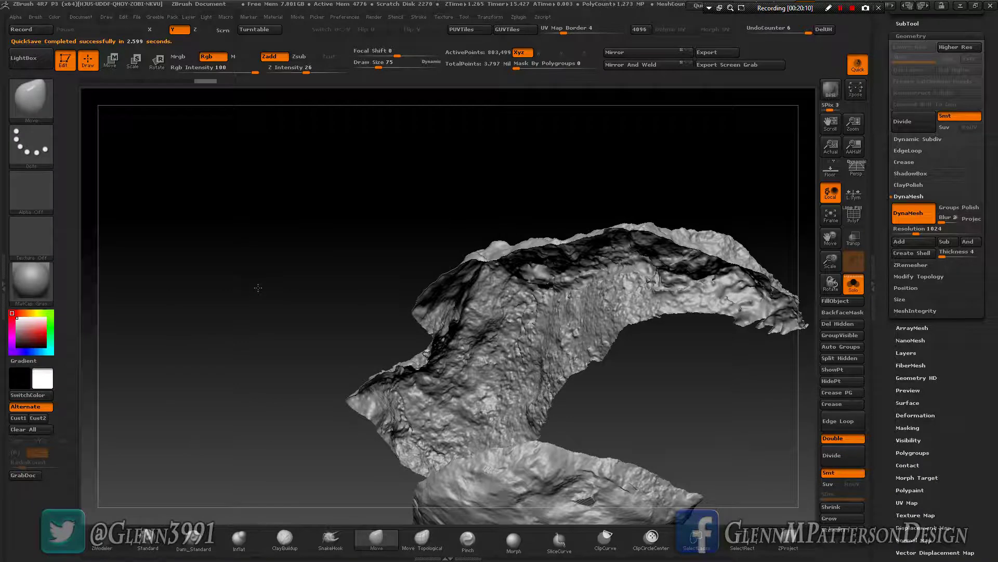
pyautogui.moveTo(256, 286); pyautogui.dragTo(267, 359)
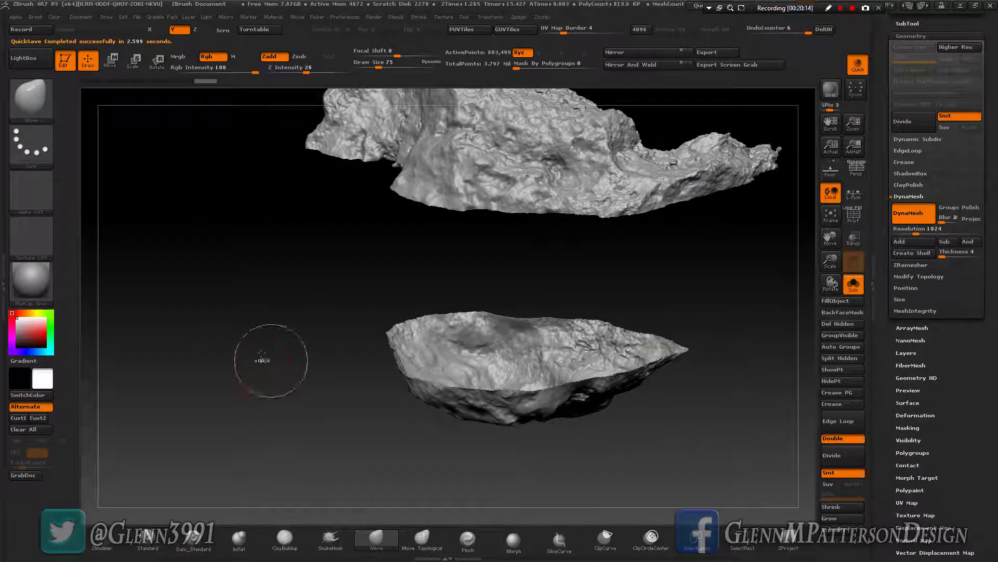
# - Unhide the whole rock mesh and check its outer surface around the base and side
pyautogui.keyDown('ctrl'); pyautogui.keyDown('shift'); pyautogui.click(251, 345); pyautogui.keyUp('shift'); pyautogui.keyUp('ctrl')
pyautogui.moveTo(245, 393); pyautogui.dragTo(258, 217)
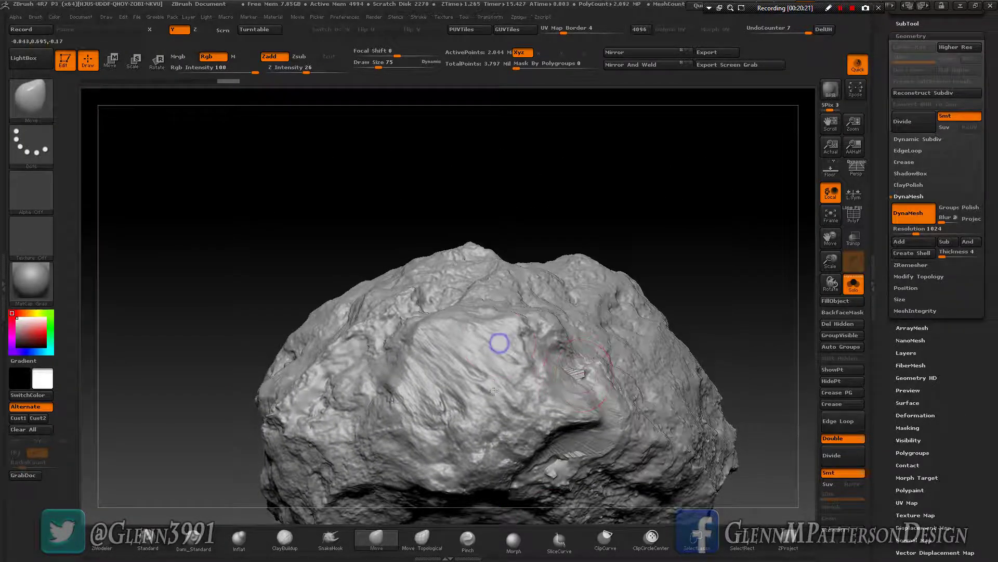
pyautogui.moveTo(499, 346); pyautogui.dragTo(538, 455)
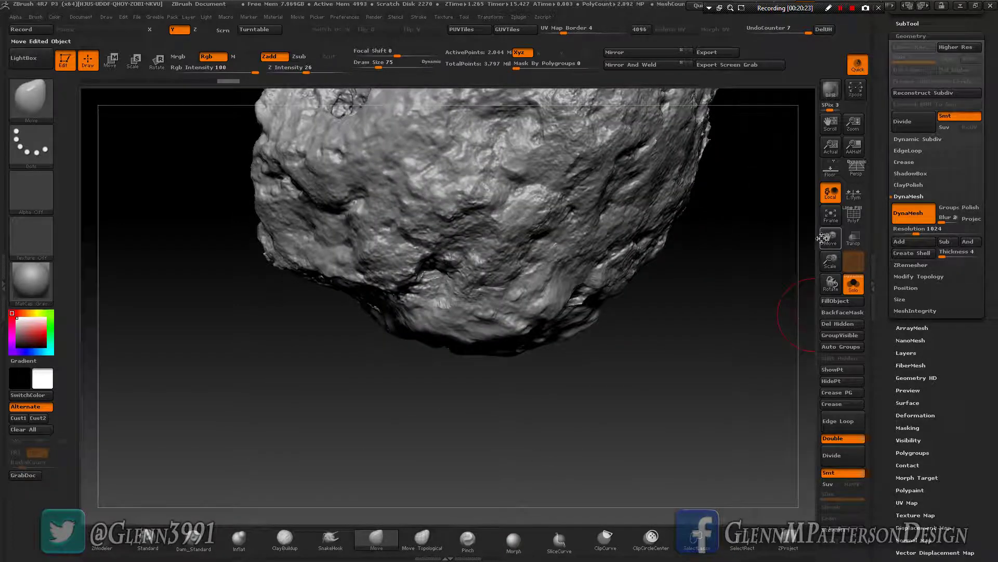
pyautogui.moveTo(829, 237); pyautogui.dragTo(706, 355)
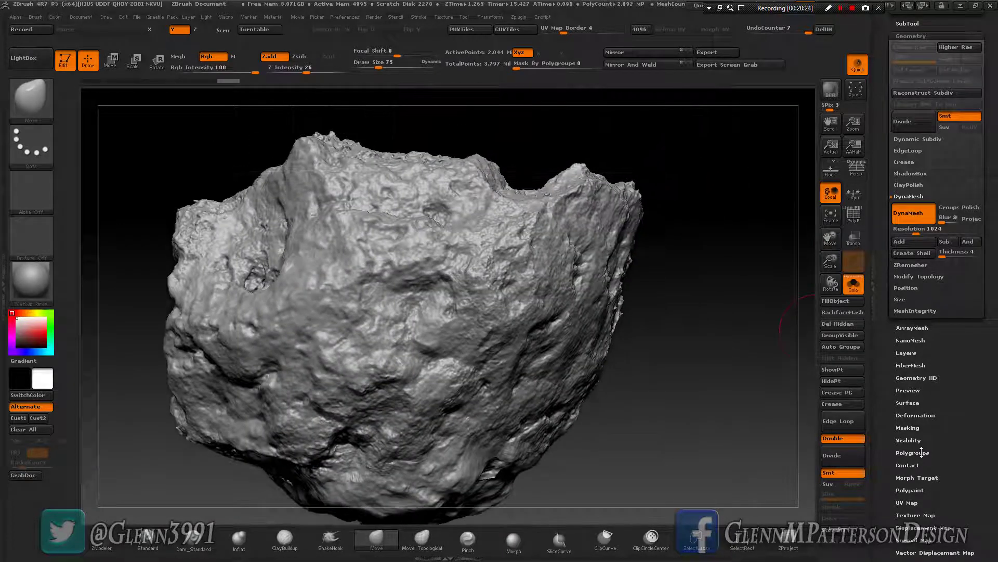
# - Smooth the whole rock with the Polish deformation and repeat it on the active subtool
pyautogui.click(926, 415)
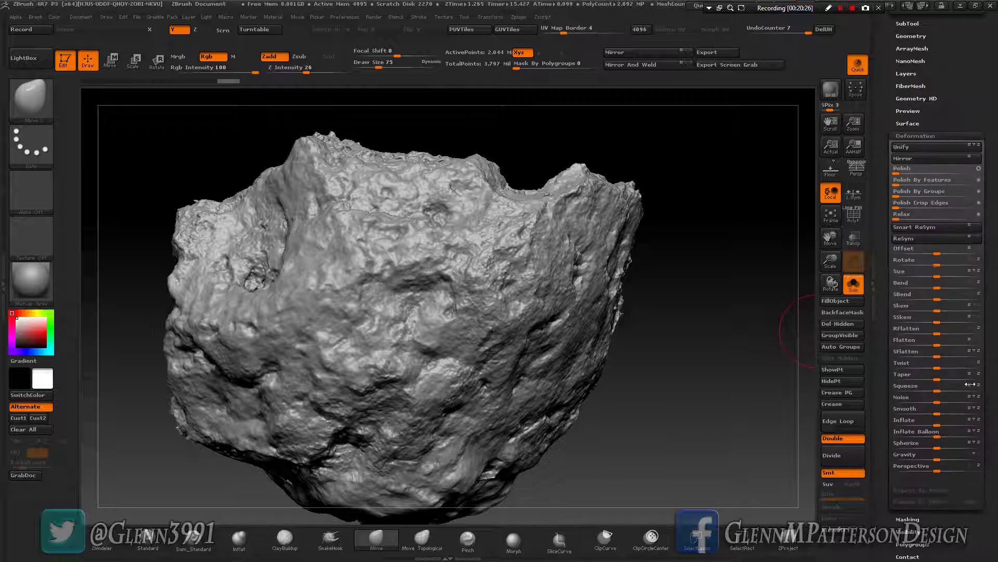
pyautogui.click(935, 170)
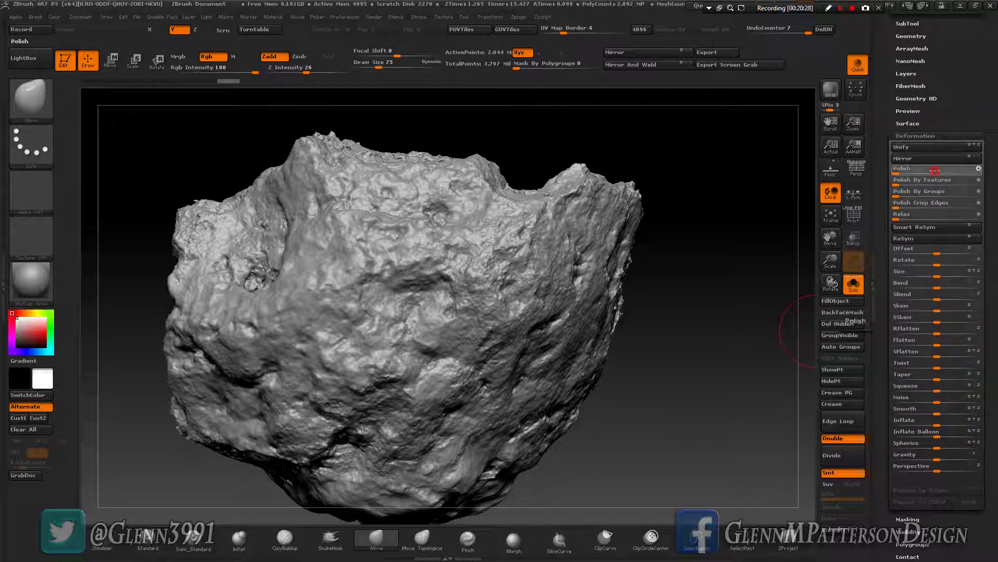
pyautogui.click(935, 170)
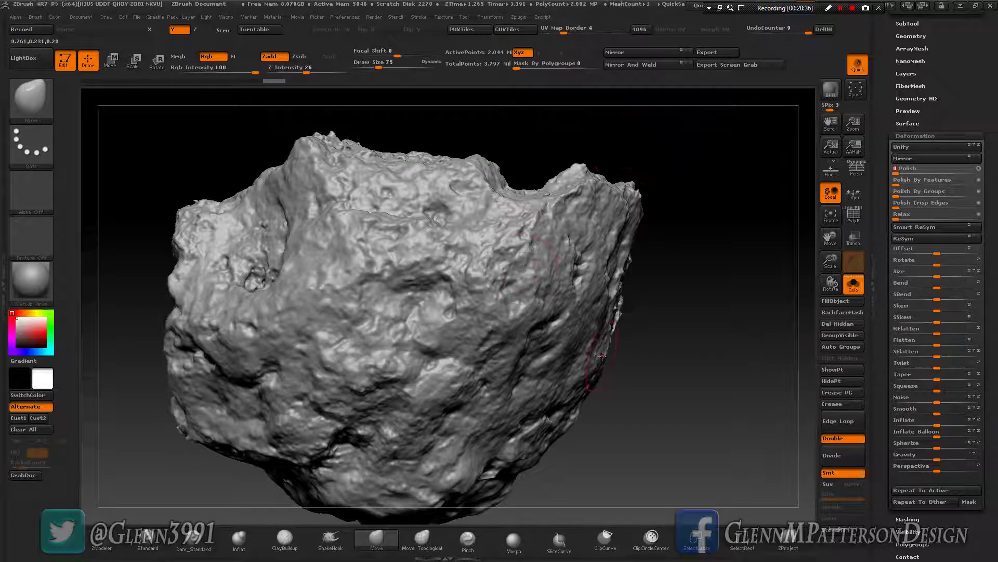
pyautogui.click(923, 490)
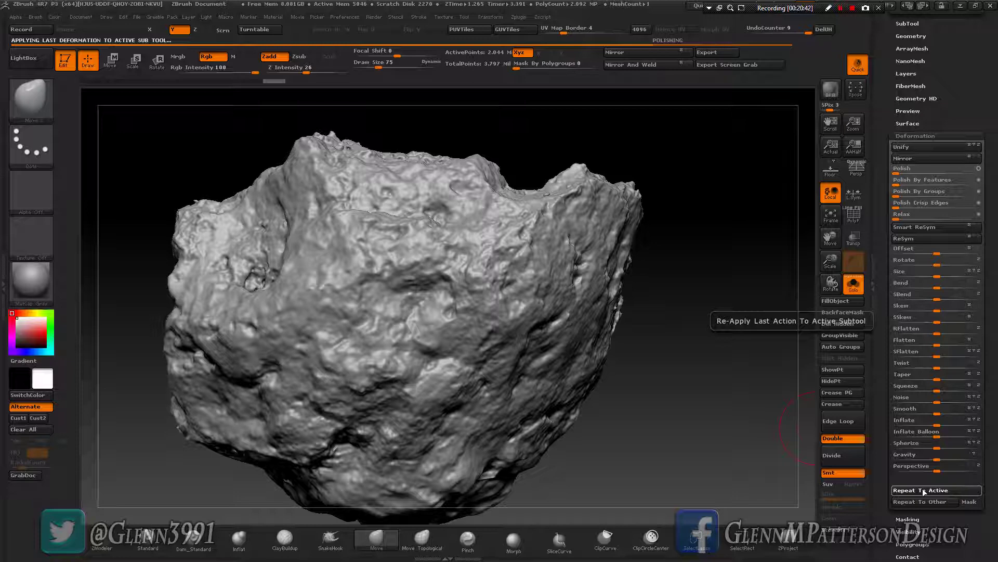
pyautogui.moveTo(436, 366); pyautogui.dragTo(499, 364)
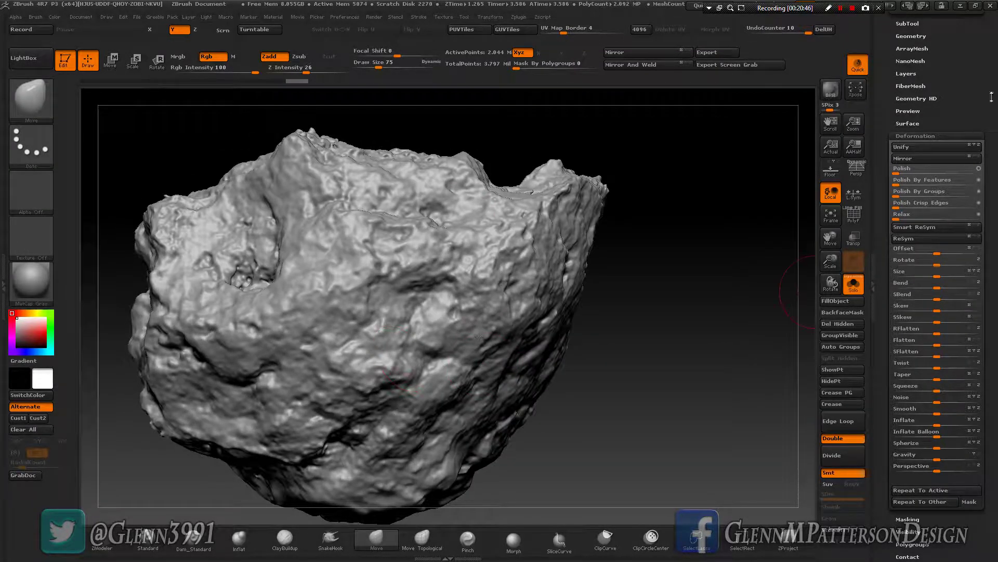
# - Turn off DynaMesh for the rock and set the ZRemesher target polygon count to 4
pyautogui.click(910, 36)
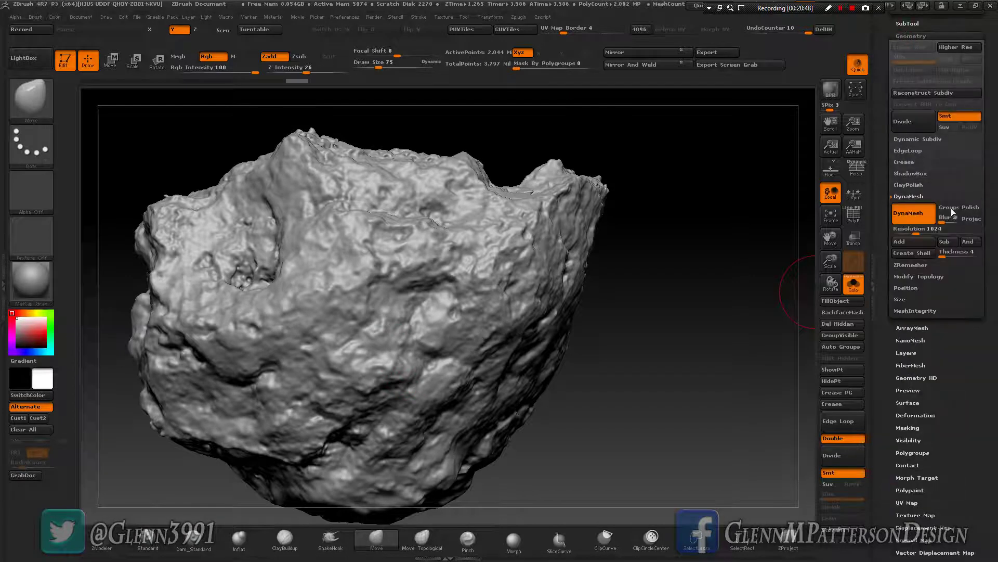
pyautogui.click(910, 213)
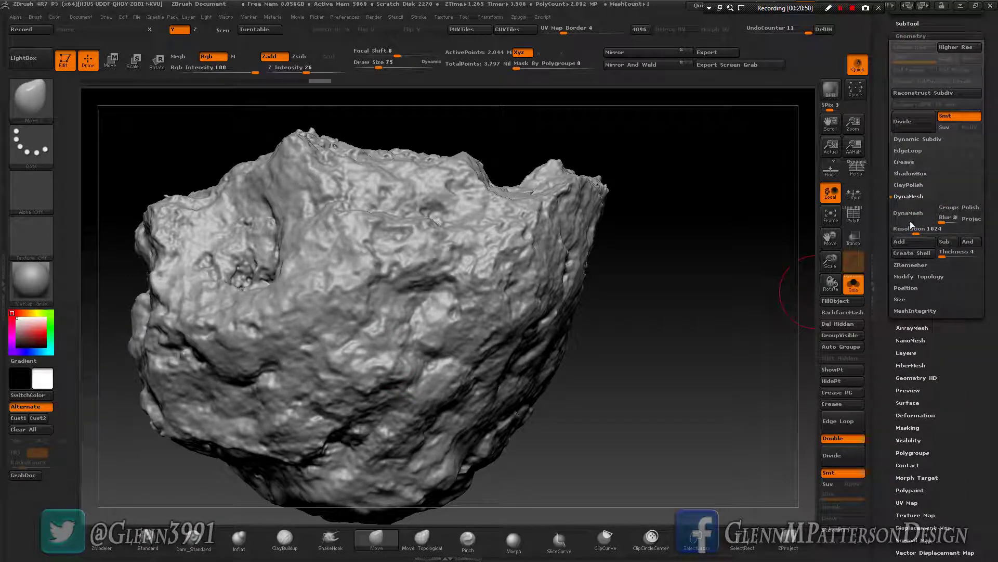
pyautogui.click(905, 266)
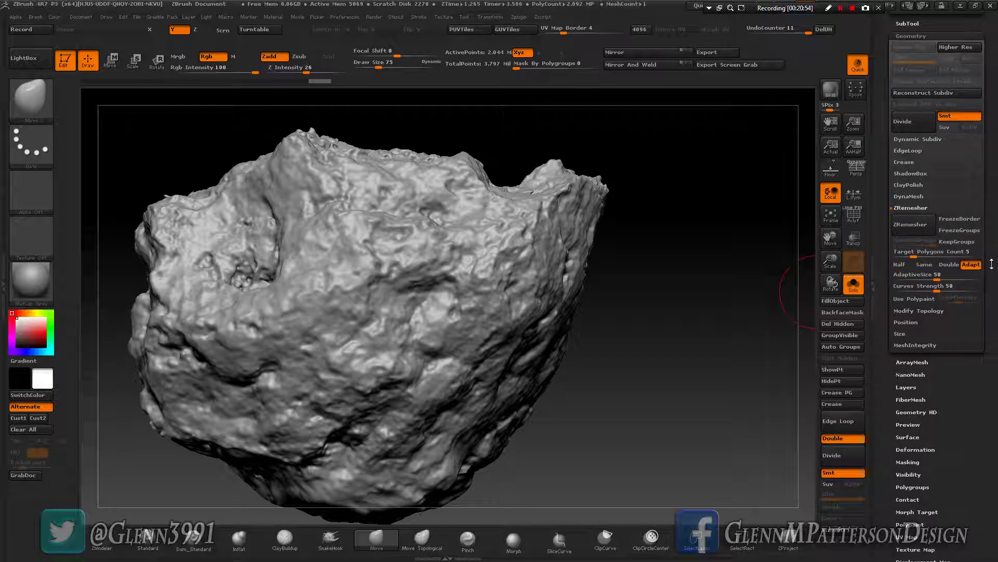
pyautogui.click(945, 251)
pyautogui.write('4')
pyautogui.press('Return')
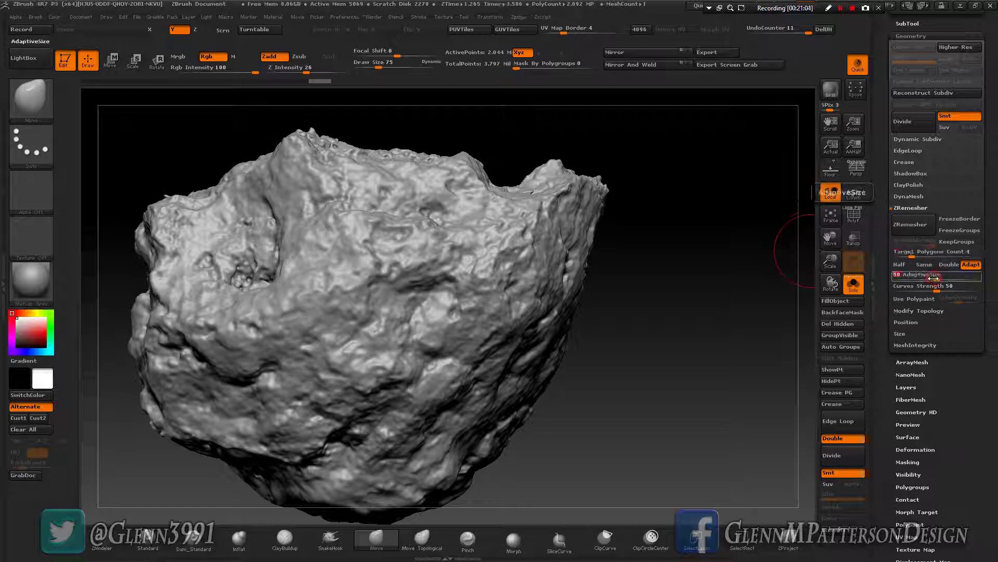
# - Set ZRemesher's AdaptiveSize to 20 and retopologize the rock
pyautogui.click(931, 276)
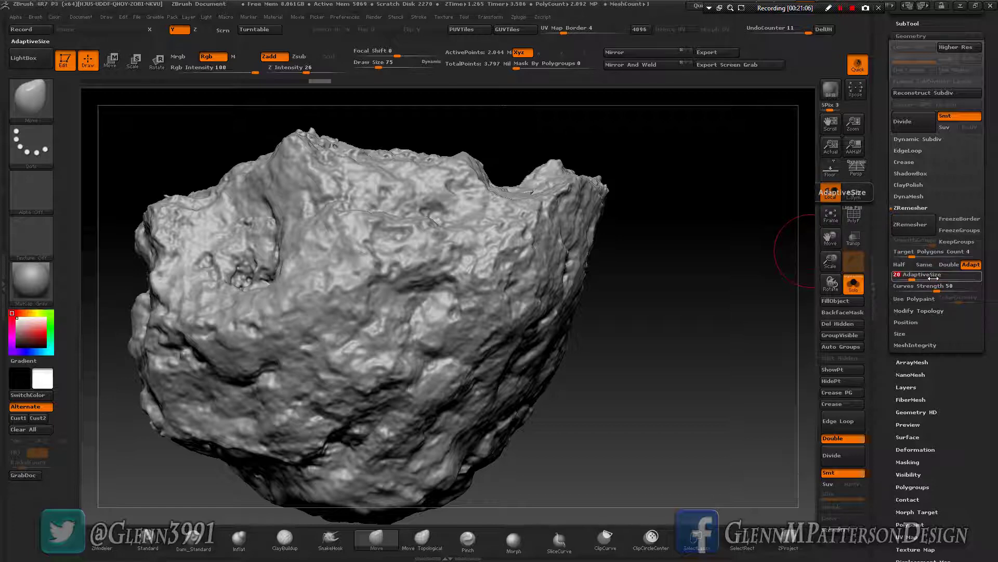
pyautogui.press('Return')
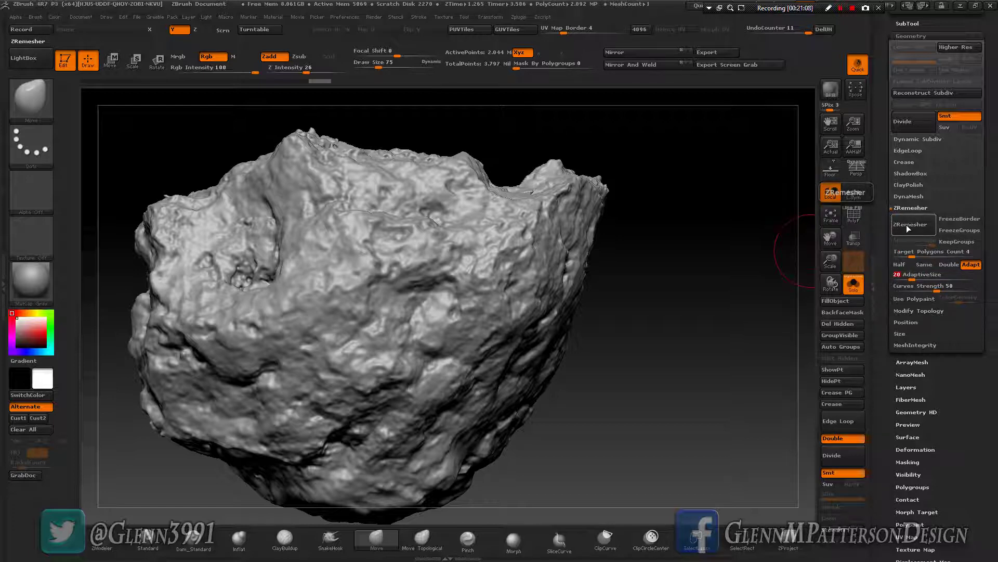
pyautogui.click(907, 225)
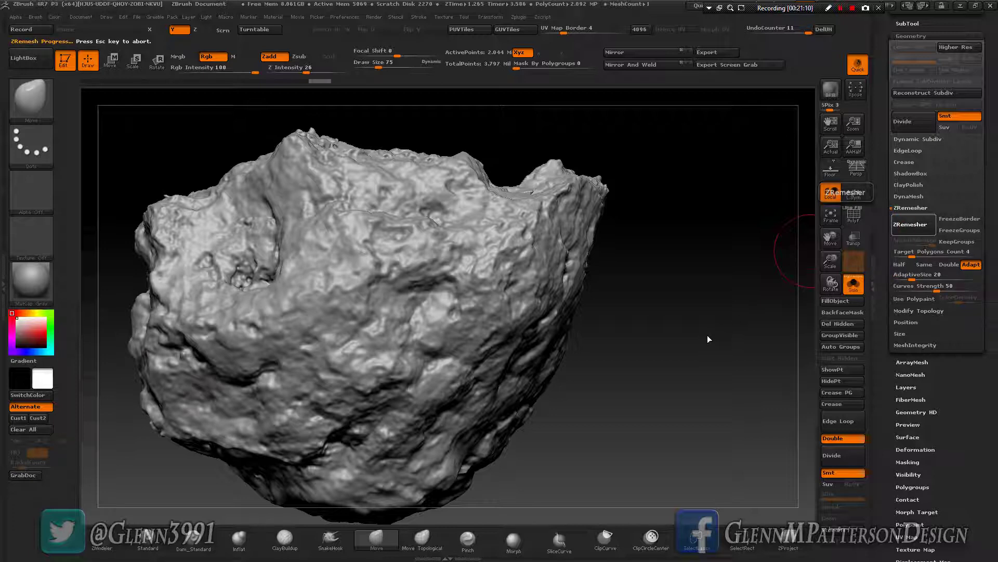
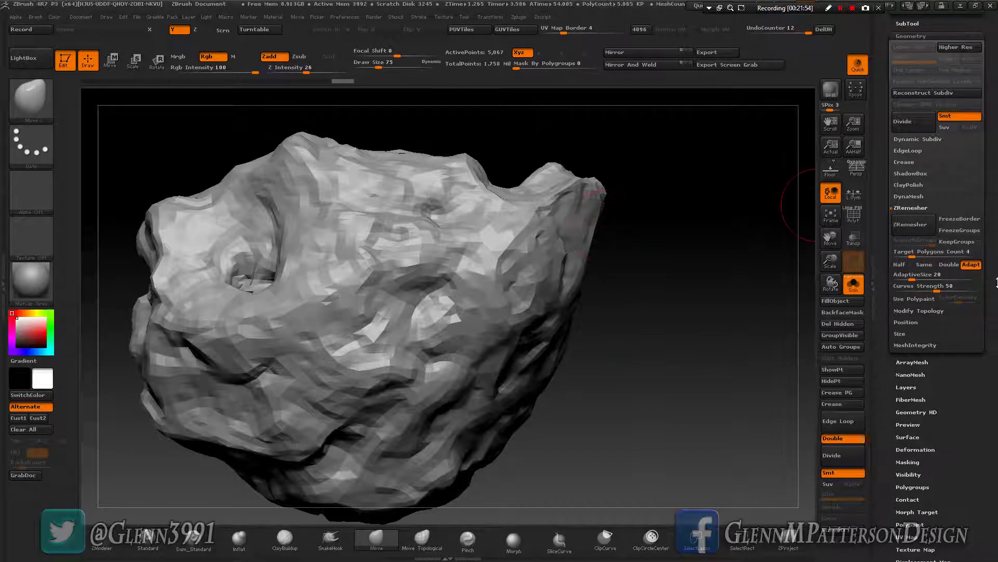
# - Display the polyframe wireframe and examine the low-poly rock's topology from several sides
pyautogui.scroll(5, 997, 282)
pyautogui.moveTo(908, 157)
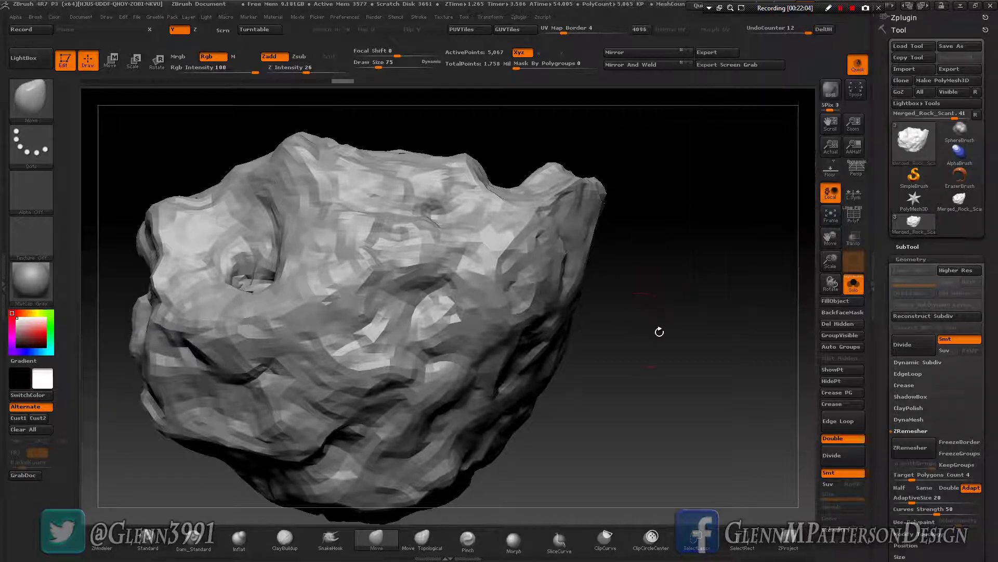
pyautogui.click(856, 216)
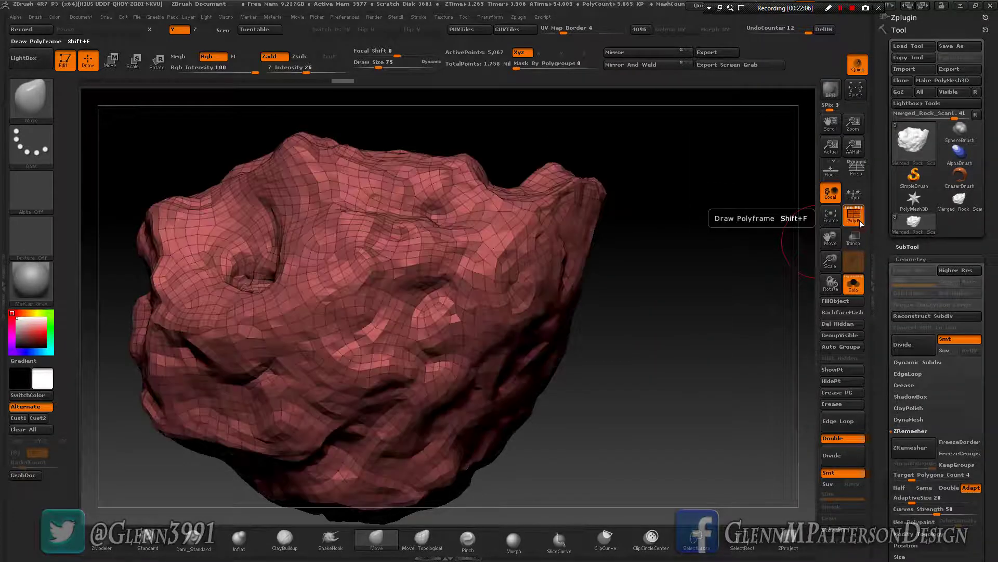
pyautogui.moveTo(651, 324); pyautogui.dragTo(494, 468)
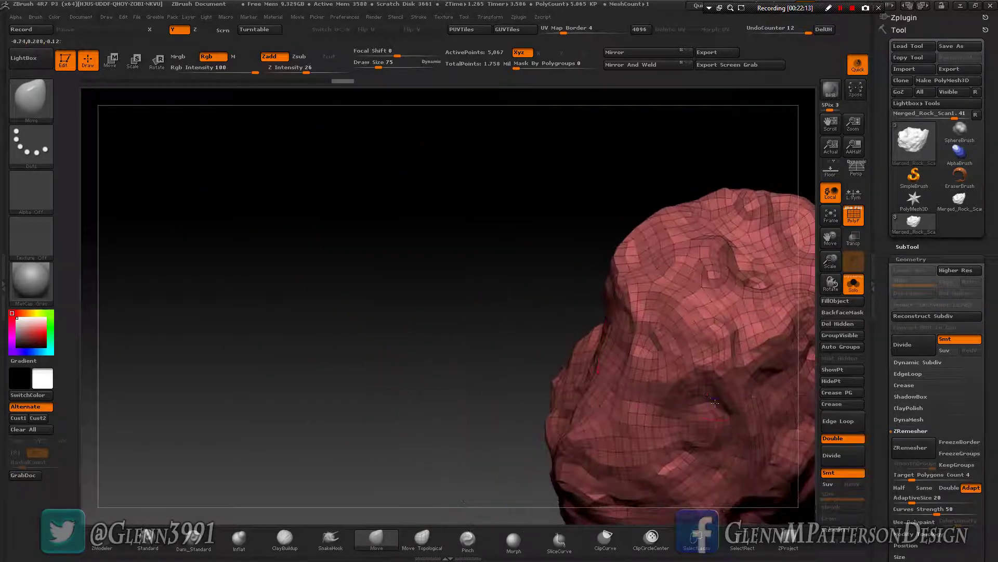
pyautogui.moveTo(676, 416); pyautogui.dragTo(521, 324)
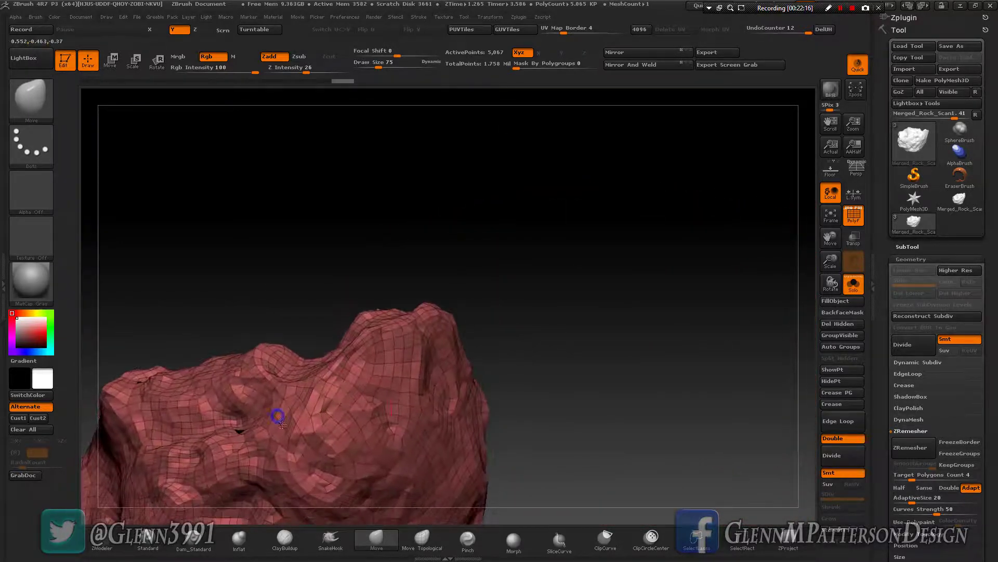
# - Reduce the draw size to 32 and smooth the pinched polygons in the dark crease on the rock's edge
pyautogui.moveTo(276, 414); pyautogui.dragTo(250, 353)
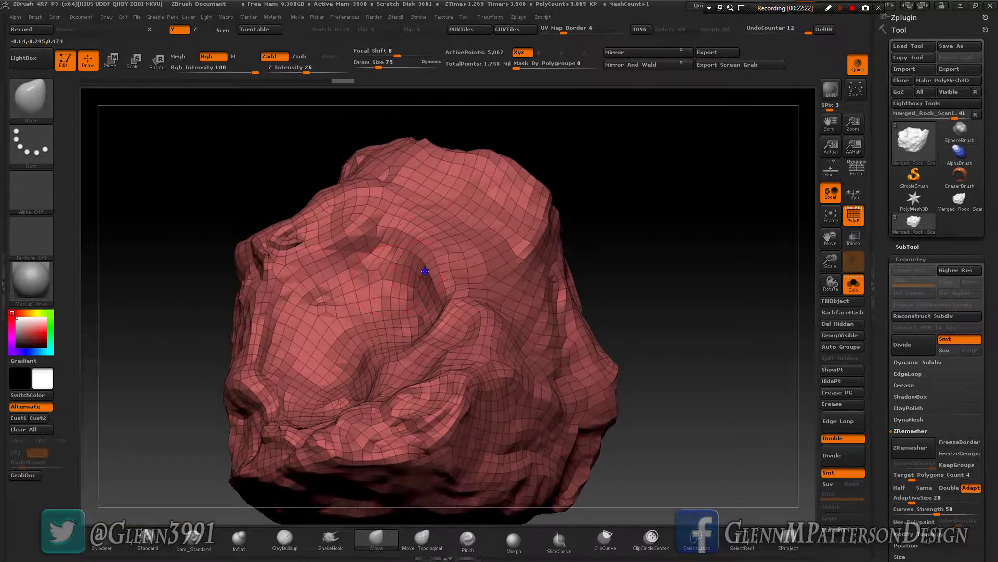
pyautogui.moveTo(424, 270); pyautogui.dragTo(512, 261)
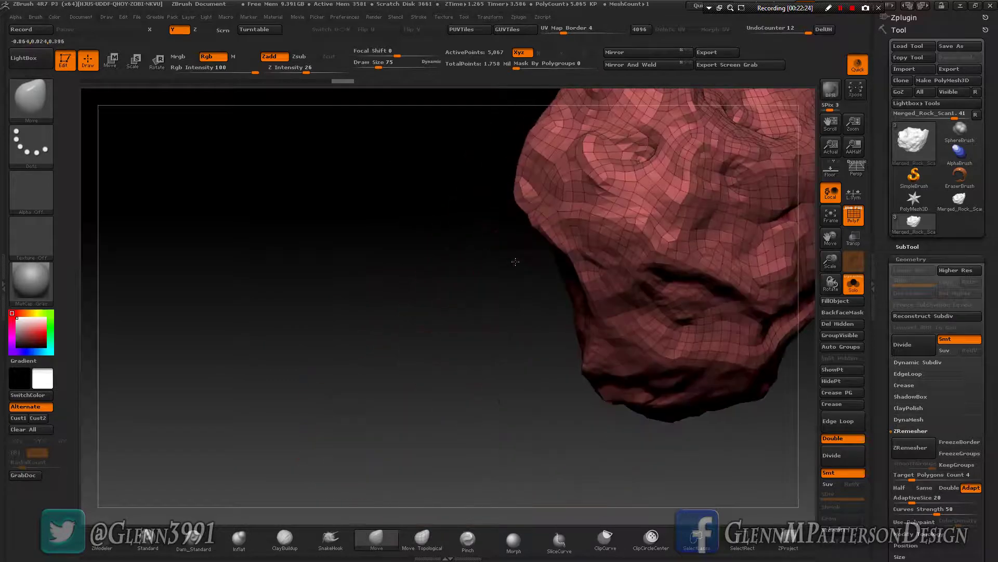
pyautogui.moveTo(619, 189); pyautogui.dragTo(413, 270)
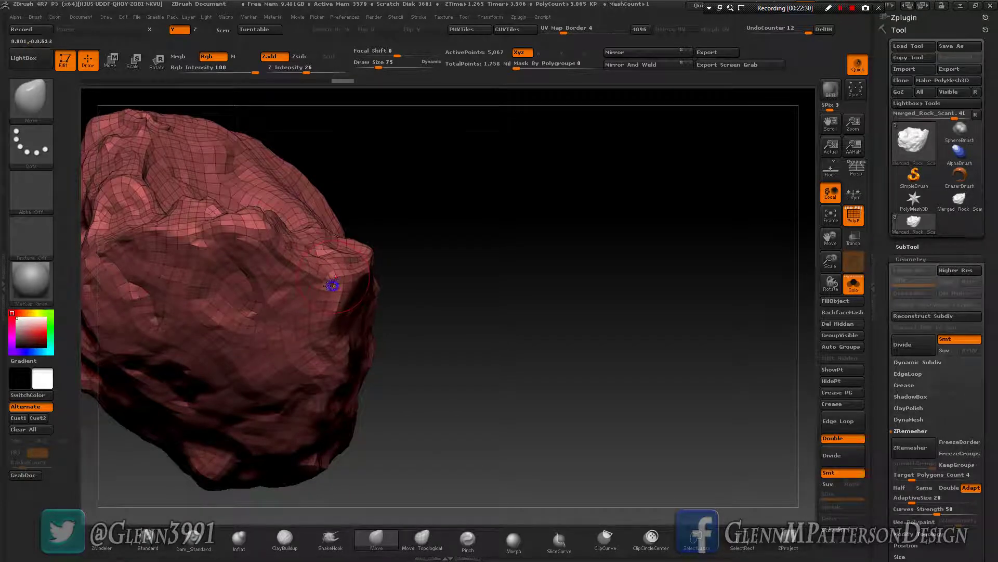
pyautogui.moveTo(887, 266); pyautogui.dragTo(805, 361)
pyautogui.moveTo(830, 260); pyautogui.dragTo(838, 197)
pyautogui.moveTo(327, 282); pyautogui.dragTo(334, 303)
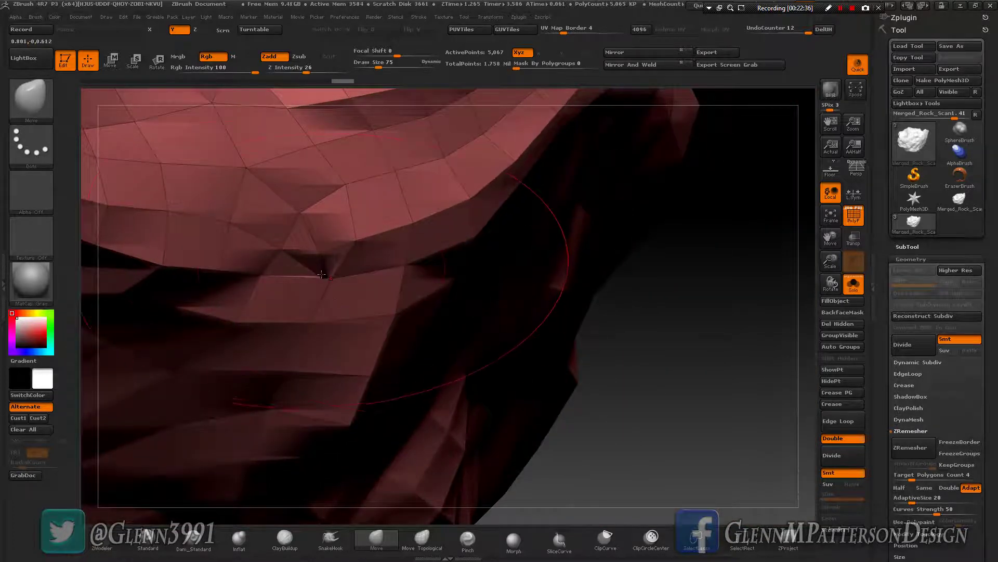
pyautogui.press('space')
pyautogui.moveTo(327, 281); pyautogui.dragTo(314, 284)
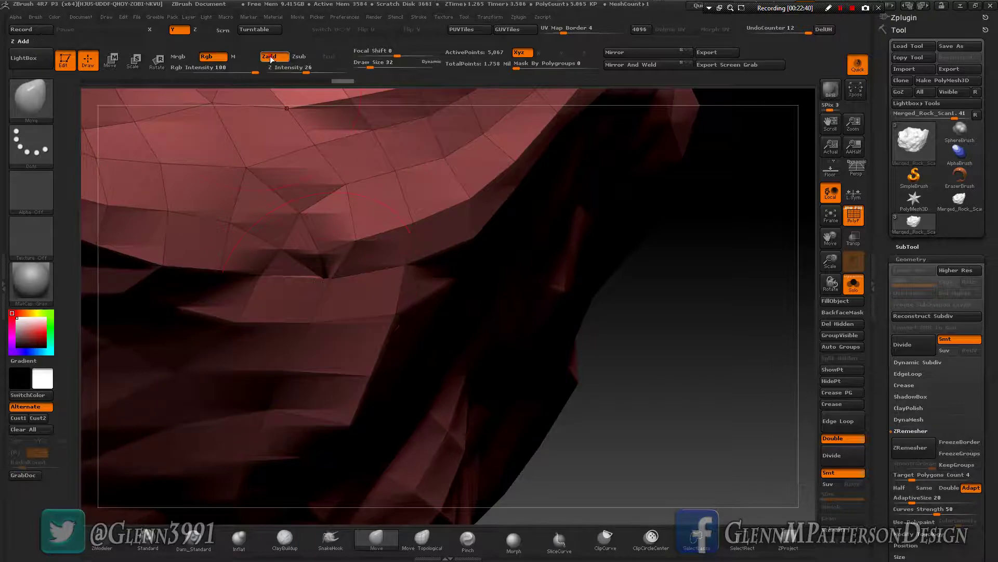
pyautogui.press('shift')
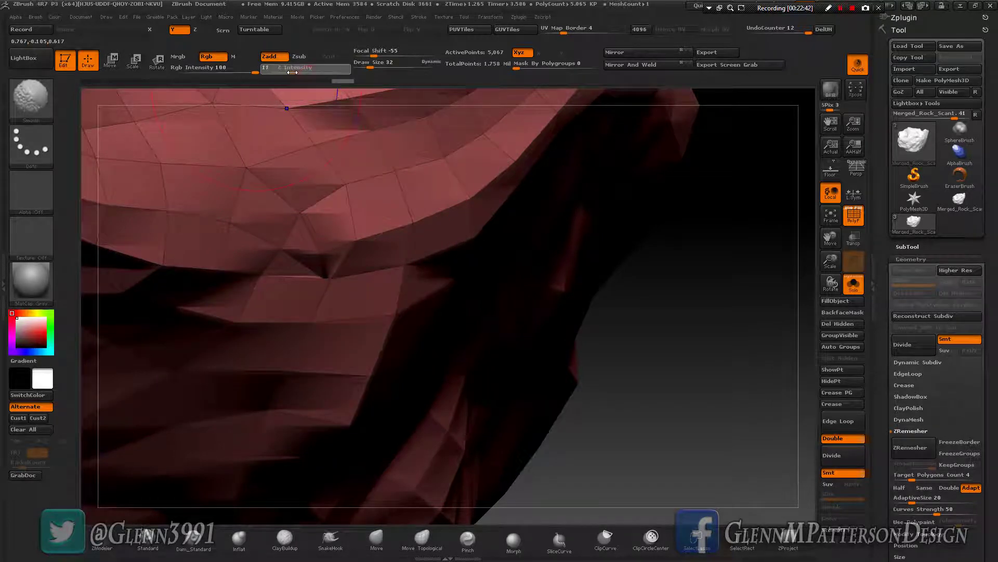
pyautogui.keyDown('shift'); pyautogui.moveTo(323, 276); pyautogui.dragTo(323, 274); pyautogui.keyUp('shift')
pyautogui.moveTo(322, 275)
pyautogui.mouseDown(button='right')
pyautogui.moveTo(305, 310)
pyautogui.moveTo(269, 256)
pyautogui.moveTo(811, 214)
pyautogui.mouseUp(button='right')
pyautogui.click(830, 214)
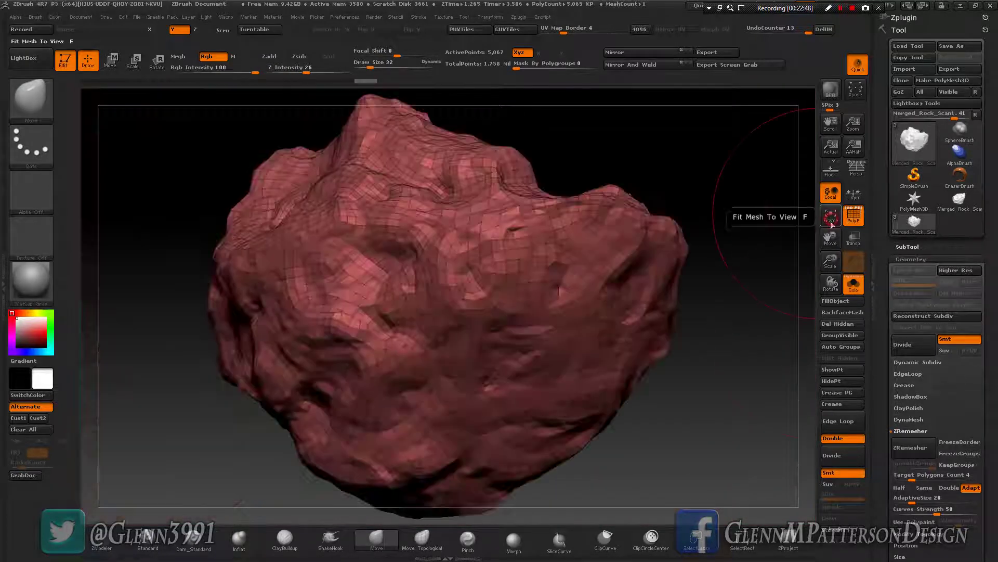
# - Examine the low-poly rock's topology from all sides for remaining pinches and for a suitable seam location
pyautogui.moveTo(655, 380); pyautogui.dragTo(456, 267, button='right')
pyautogui.moveTo(402, 298); pyautogui.dragTo(339, 281, button='right')
pyautogui.moveTo(283, 323); pyautogui.dragTo(287, 373, button='right')
pyautogui.moveTo(346, 371); pyautogui.dragTo(411, 312, button='right')
pyautogui.moveTo(494, 367); pyautogui.dragTo(645, 411, button='right')
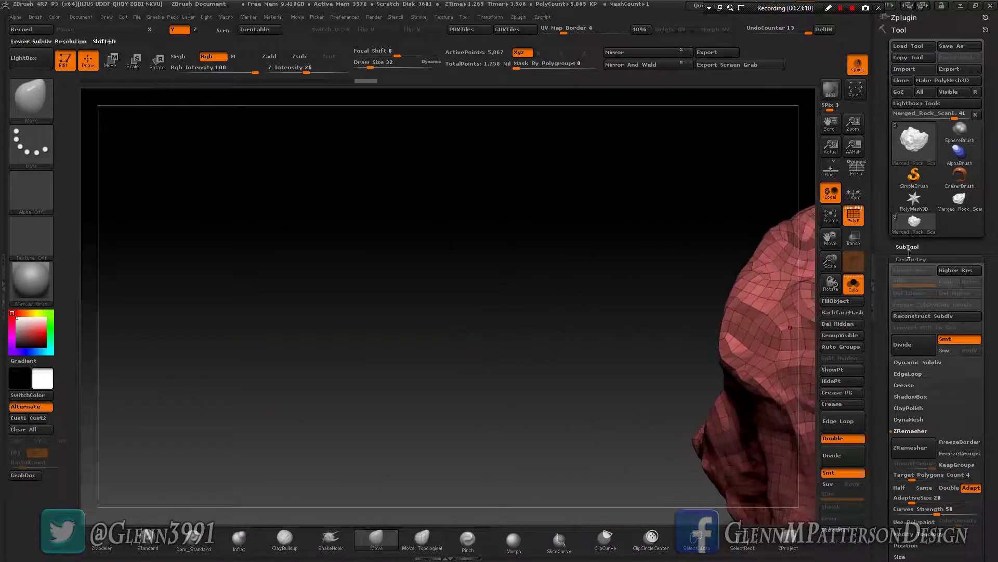
pyautogui.click(830, 214)
pyautogui.moveTo(635, 299); pyautogui.dragTo(582, 339, button='right')
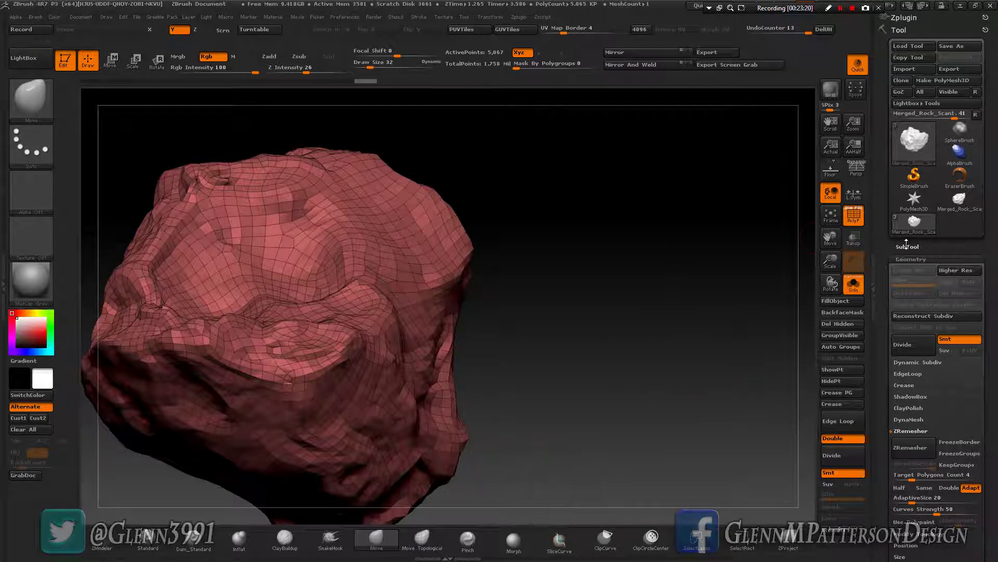
pyautogui.moveTo(830, 240); pyautogui.dragTo(983, 221)
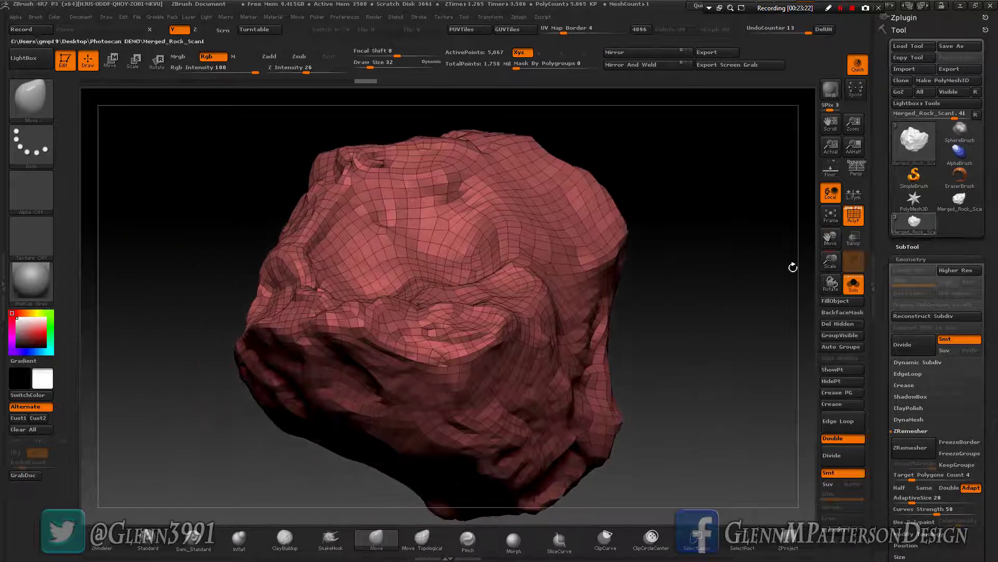
pyautogui.moveTo(791, 266); pyautogui.dragTo(615, 352)
pyautogui.moveTo(795, 255); pyautogui.dragTo(650, 337)
pyautogui.moveTo(831, 239); pyautogui.dragTo(579, 289)
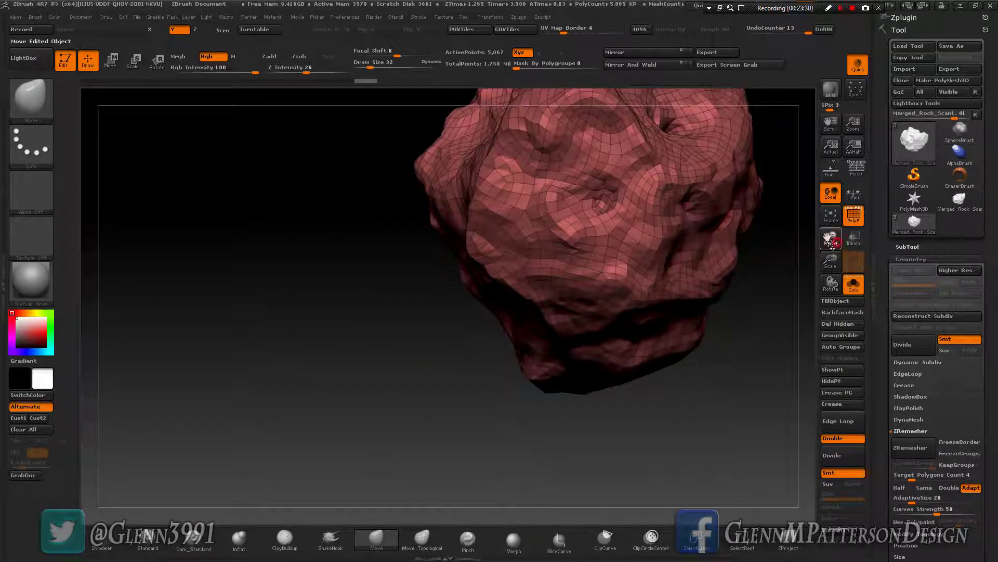
# - Slice the rock diagonally with the SliceCurve brush to split its surface into two polygroups
pyautogui.moveTo(833, 241); pyautogui.dragTo(774, 324)
pyautogui.moveTo(527, 280)
pyautogui.mouseDown(button='right')
pyautogui.moveTo(527, 304)
pyautogui.moveTo(549, 297)
pyautogui.moveTo(530, 269)
pyautogui.mouseUp(button='right')
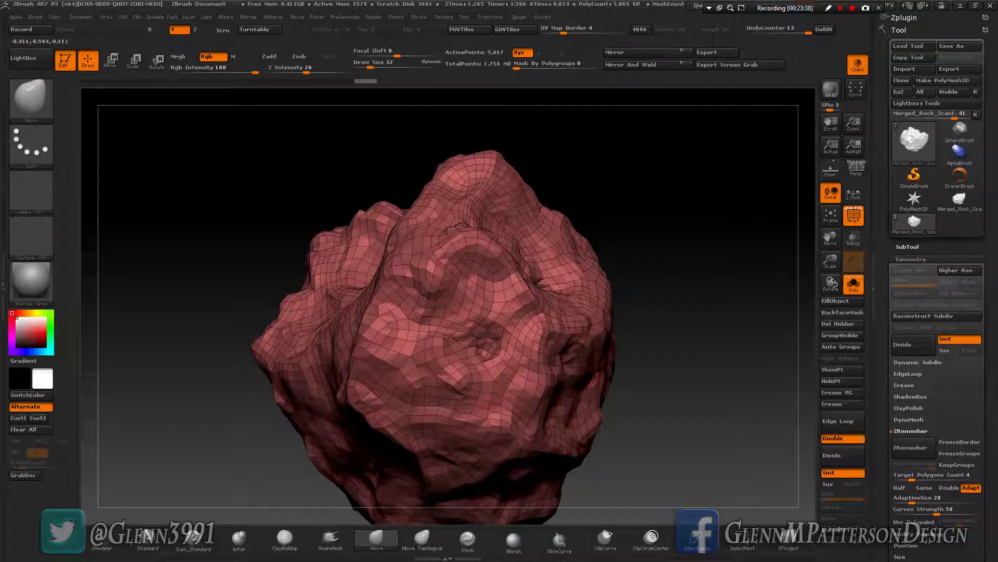
pyautogui.hotkey('ctrl', 'shift')
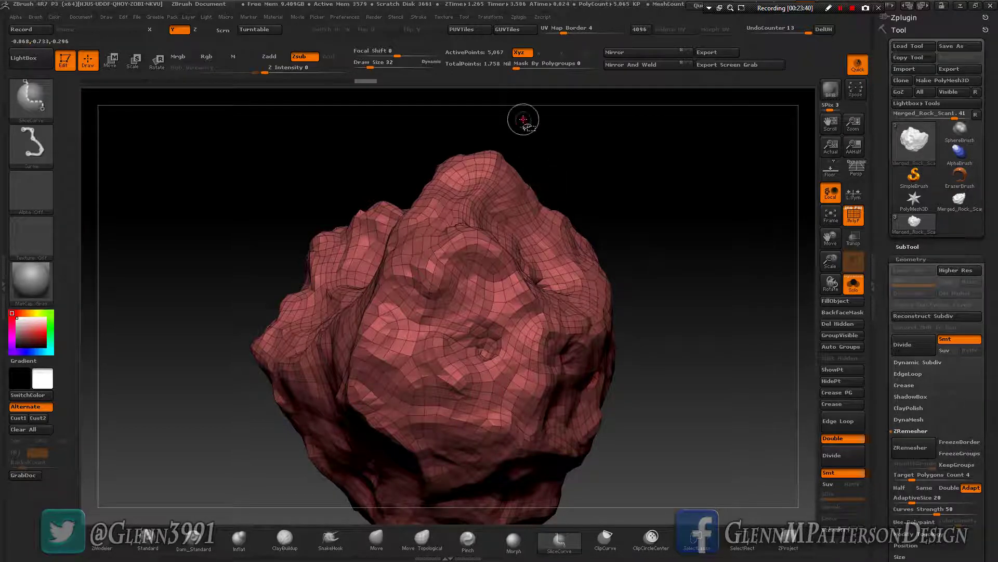
pyautogui.moveTo(521, 121)
pyautogui.keyDown('ctrl'); pyautogui.keyDown('shift'); pyautogui.mouseDown()
pyautogui.moveTo(418, 341)
pyautogui.moveTo(321, 401)
pyautogui.moveTo(241, 416)
pyautogui.moveTo(150, 413)
pyautogui.mouseUp(); pyautogui.keyUp('shift'); pyautogui.keyUp('ctrl')
pyautogui.moveTo(491, 400); pyautogui.dragTo(442, 291)
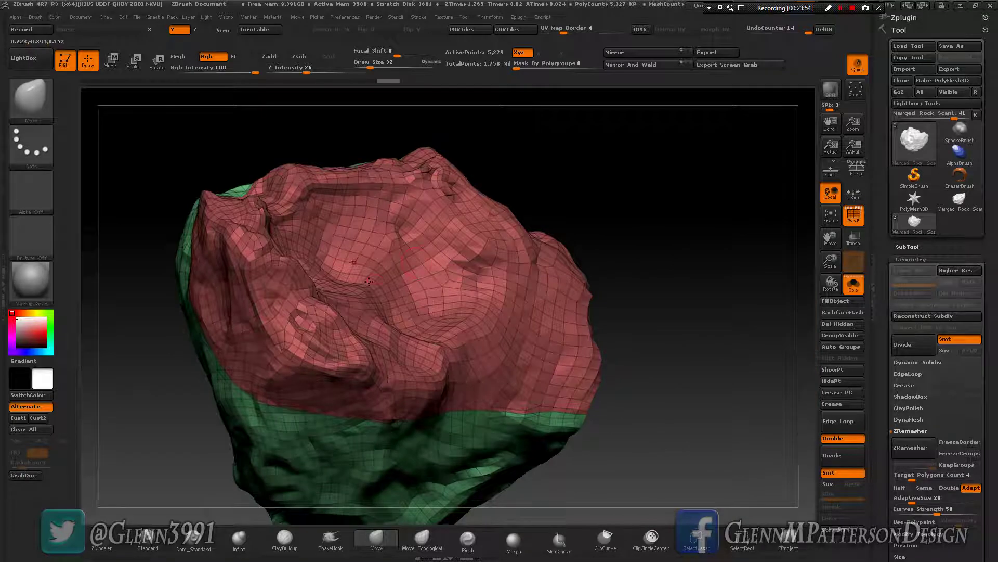
pyautogui.moveTo(554, 329); pyautogui.dragTo(576, 235)
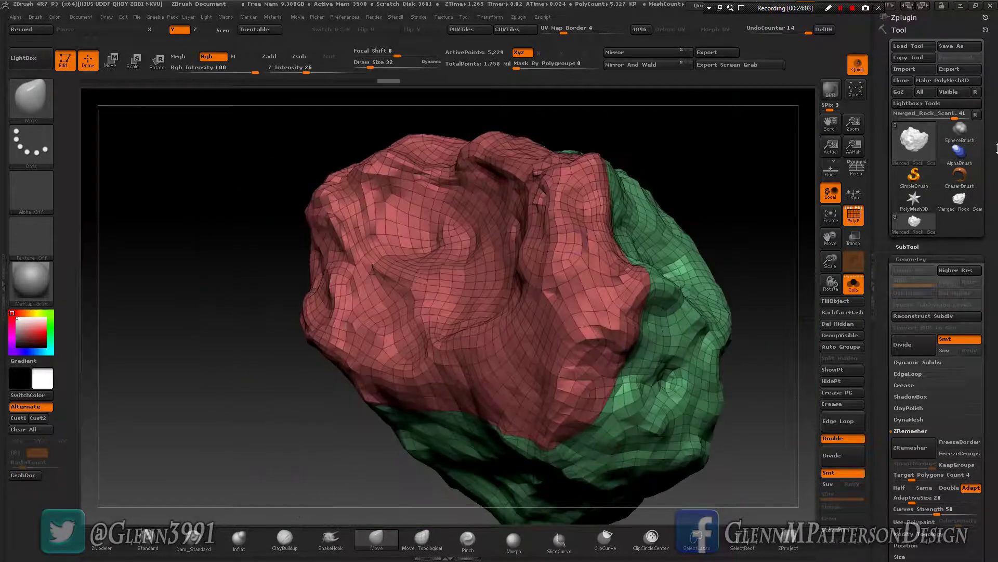
# - Unwrap the rock with UV Master, with Symmetry off and Polygroups on
pyautogui.click(903, 19)
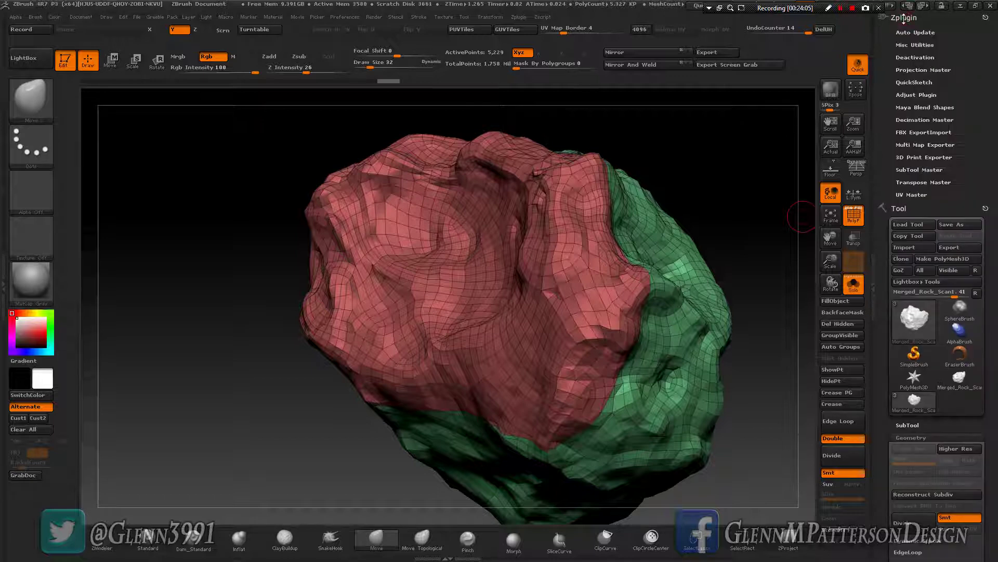
pyautogui.click(911, 195)
pyautogui.click(915, 241)
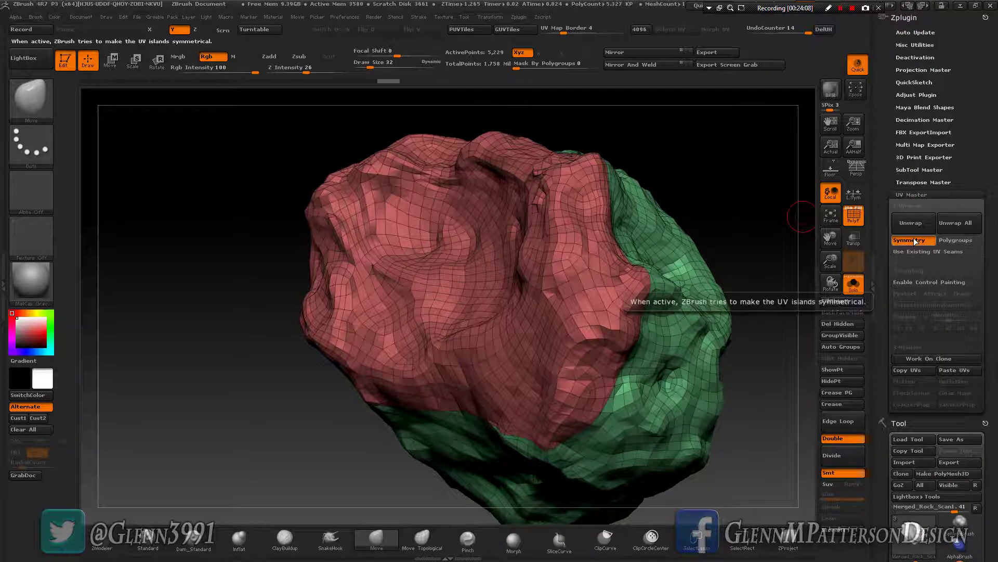
pyautogui.click(962, 240)
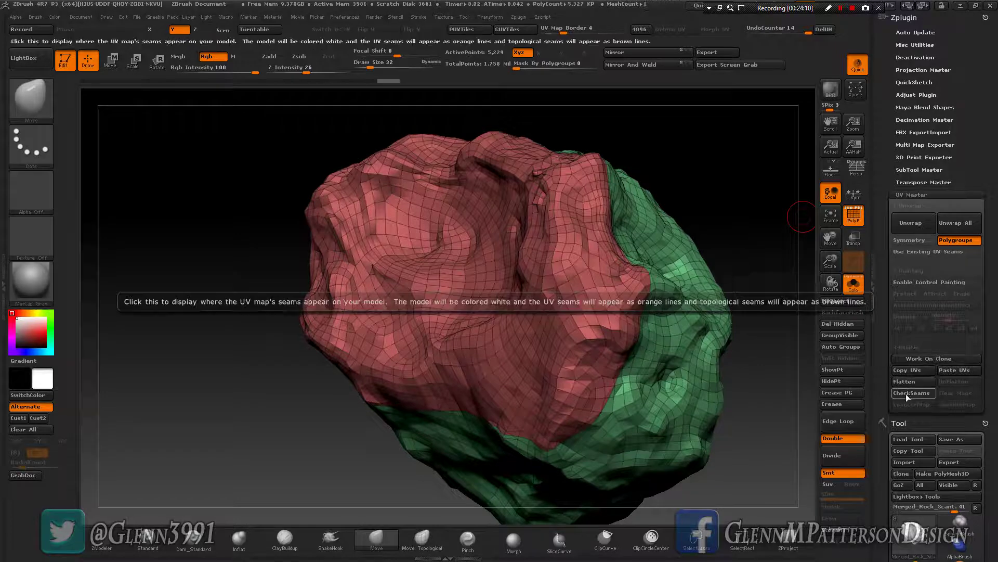
pyautogui.click(914, 227)
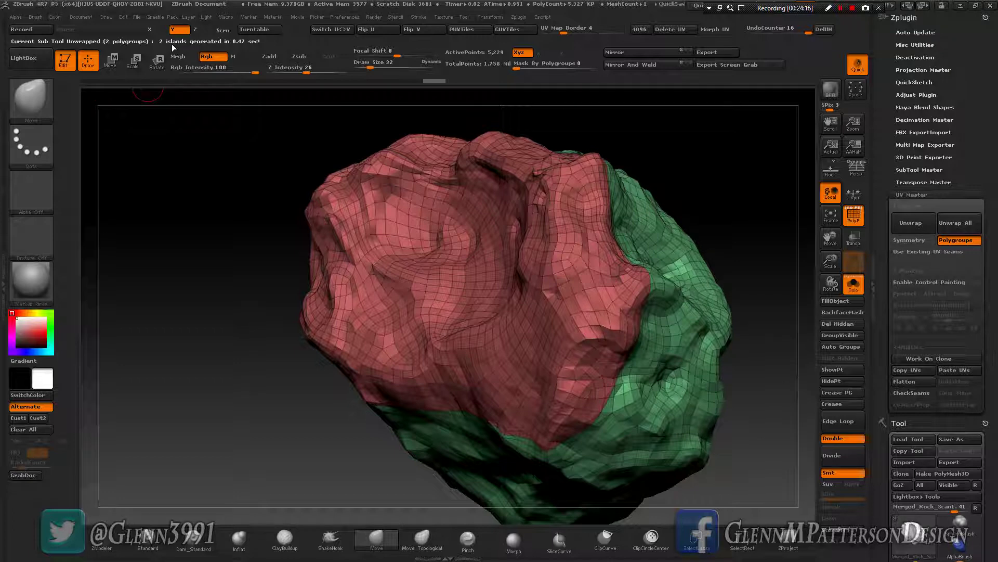
# - Flatten the rock to examine its UV islands, and unflatten it back to the 3D mesh
pyautogui.moveTo(623, 348); pyautogui.dragTo(750, 203)
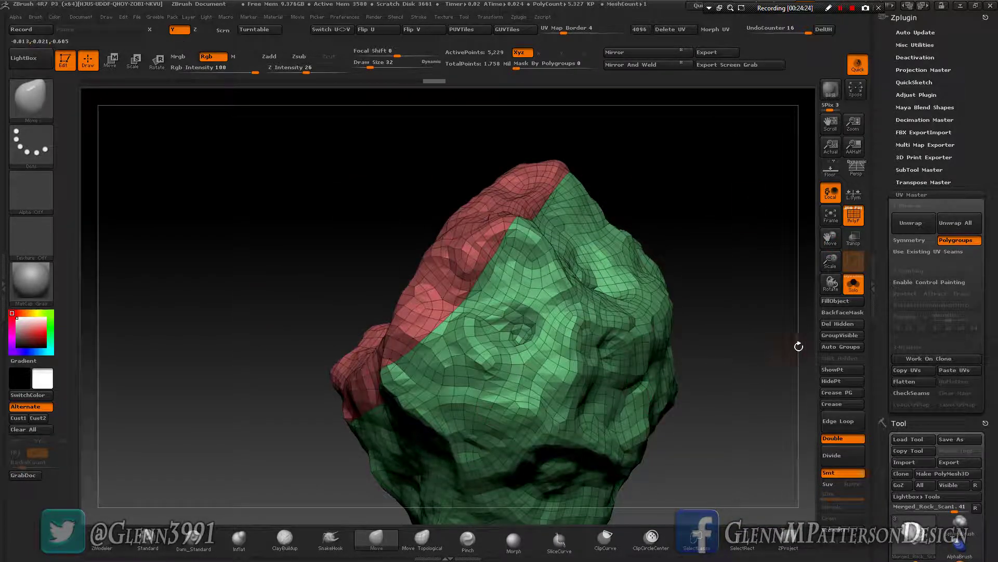
pyautogui.click(909, 382)
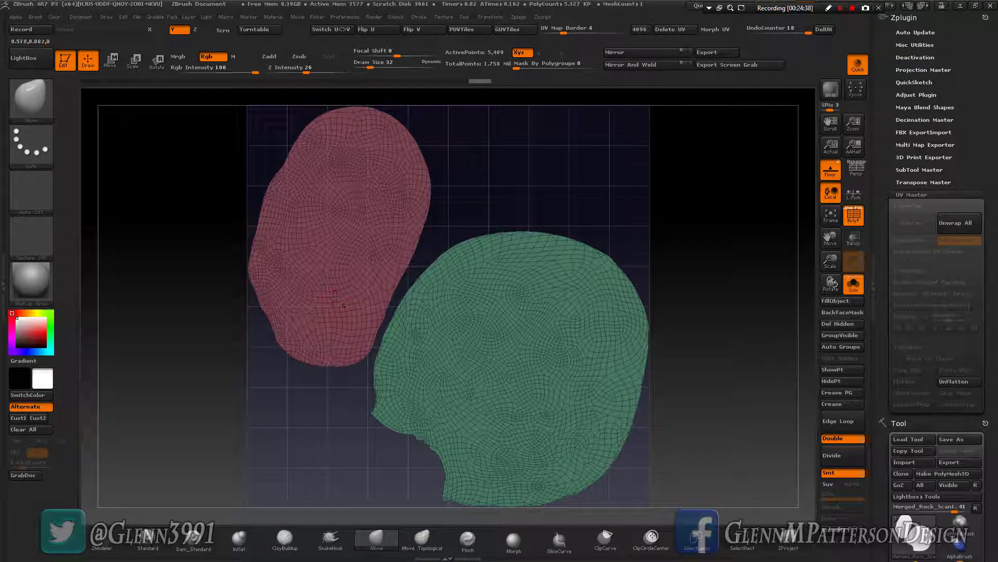
pyautogui.click(954, 383)
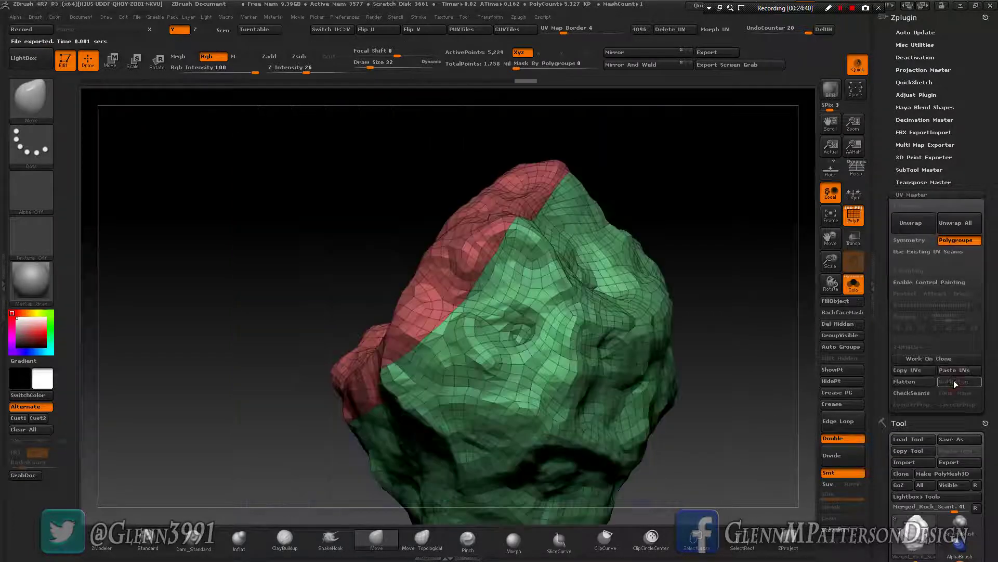
# - Combine the whole visible rock mesh into a single polygroup with GroupVisible
pyautogui.scroll(-10, 996, 267)
pyautogui.scroll(-5, 954, 238)
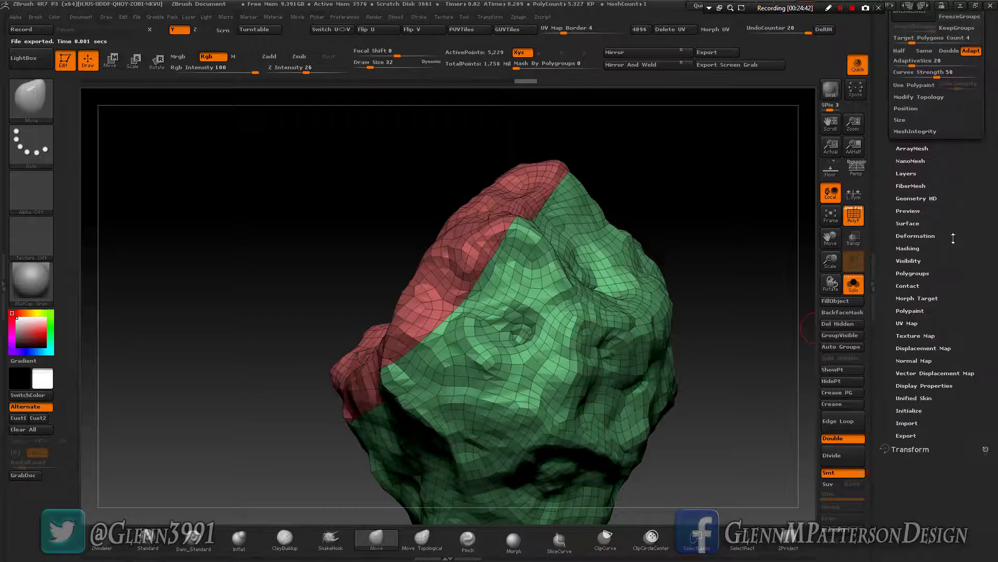
pyautogui.click(907, 272)
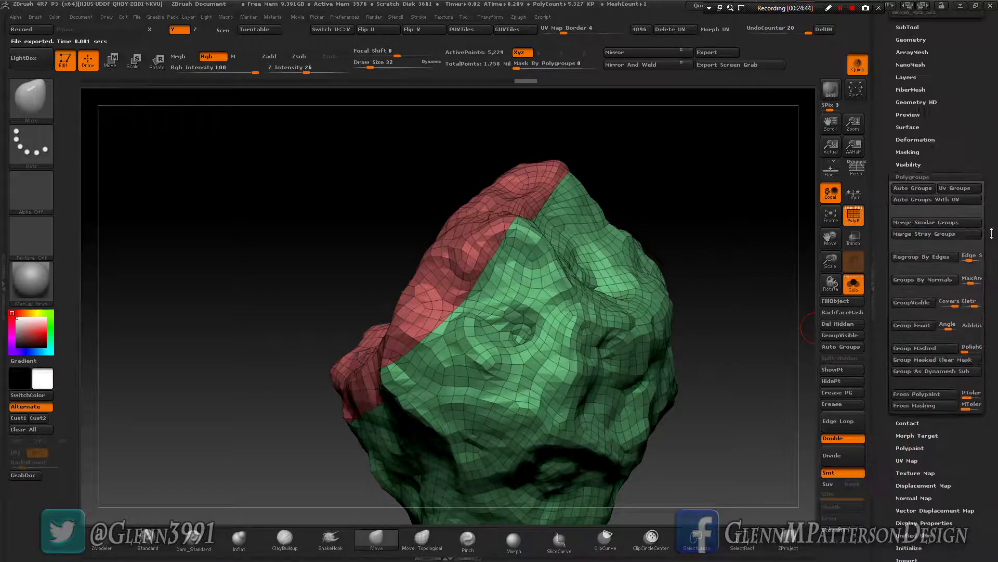
pyautogui.click(908, 301)
pyautogui.moveTo(520, 370); pyautogui.dragTo(541, 364)
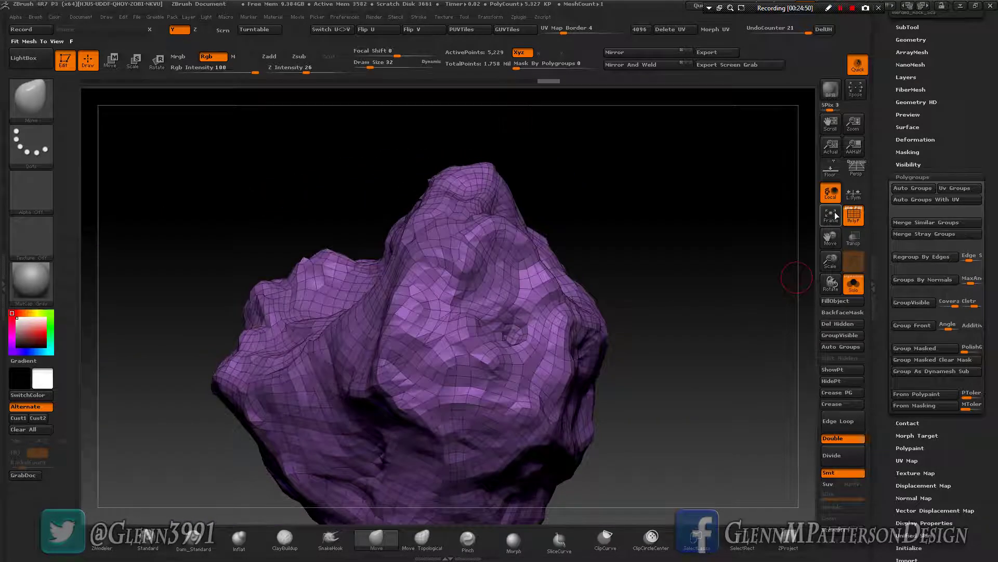
pyautogui.click(831, 214)
pyautogui.moveTo(718, 353); pyautogui.dragTo(711, 354)
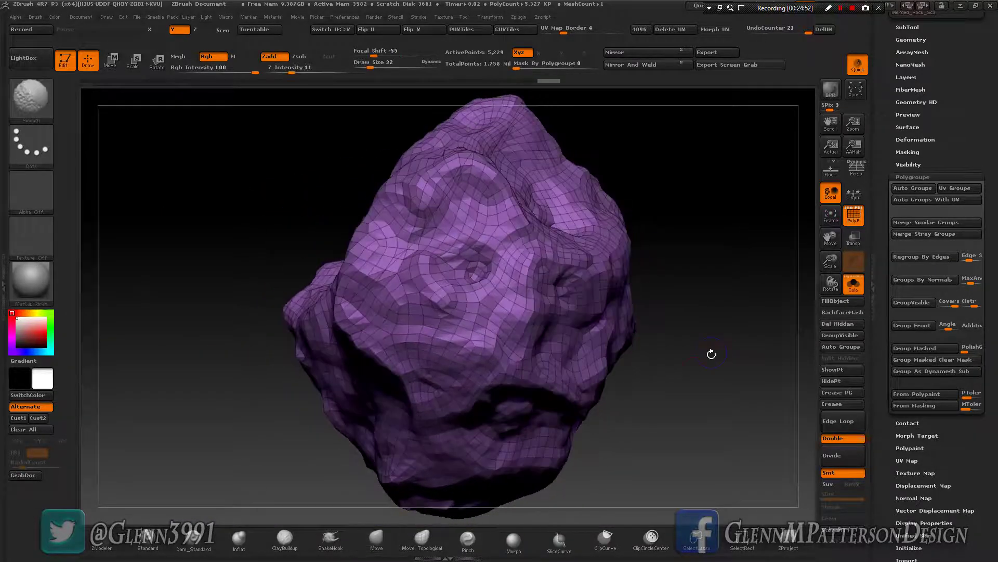
pyautogui.moveTo(675, 405); pyautogui.dragTo(723, 407)
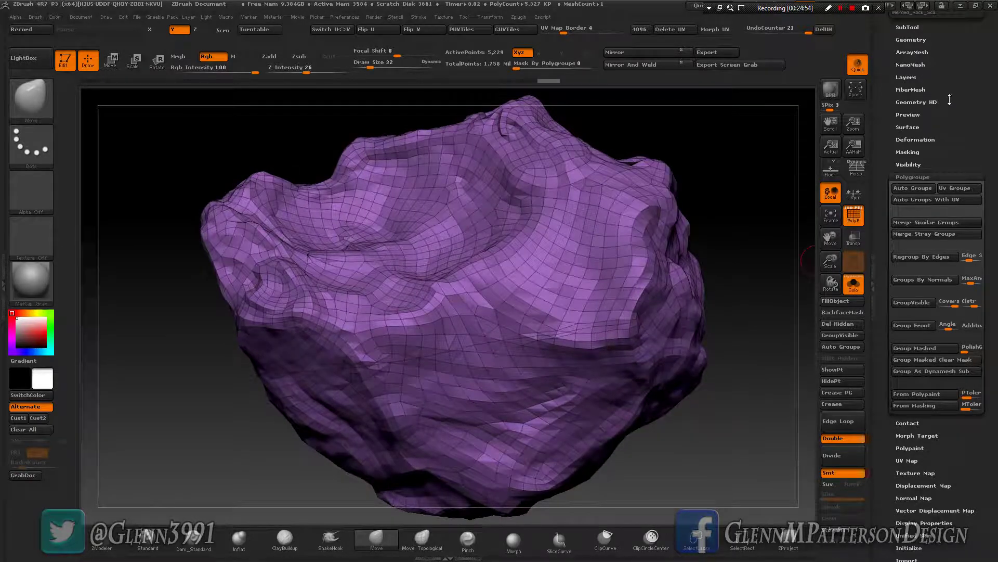
# - Turn off Solo mode to display the original rock scans together with the low-poly mesh
pyautogui.moveTo(949, 100); pyautogui.dragTo(950, 254)
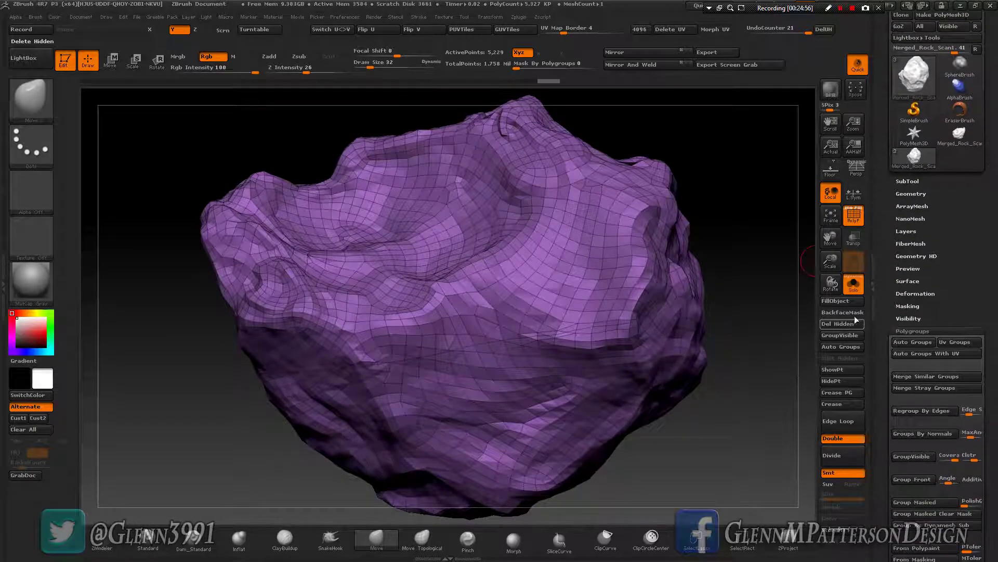
pyautogui.click(853, 287)
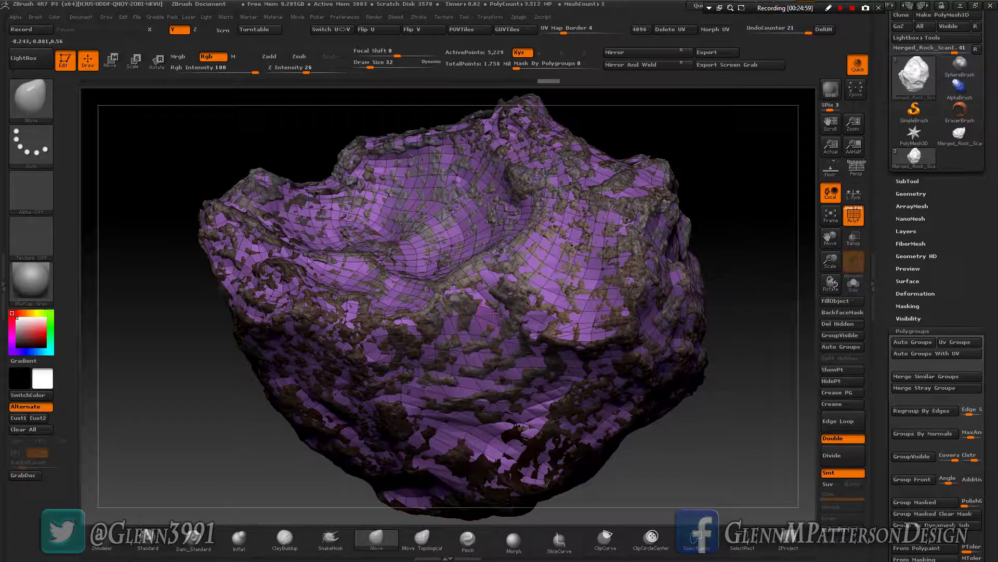
pyautogui.moveTo(494, 312)
pyautogui.mouseDown()
pyautogui.moveTo(528, 326)
pyautogui.moveTo(508, 223)
pyautogui.moveTo(506, 318)
pyautogui.moveTo(577, 296)
pyautogui.mouseUp()
pyautogui.press('b')
pyautogui.press('s')
pyautogui.press('t')
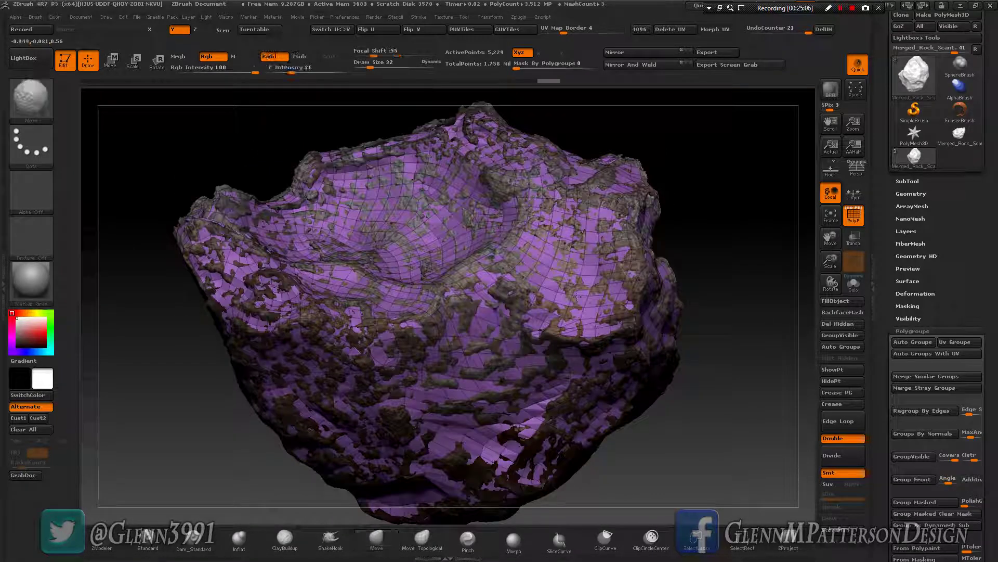
pyautogui.press('b')
pyautogui.press('m')
pyautogui.press('v')
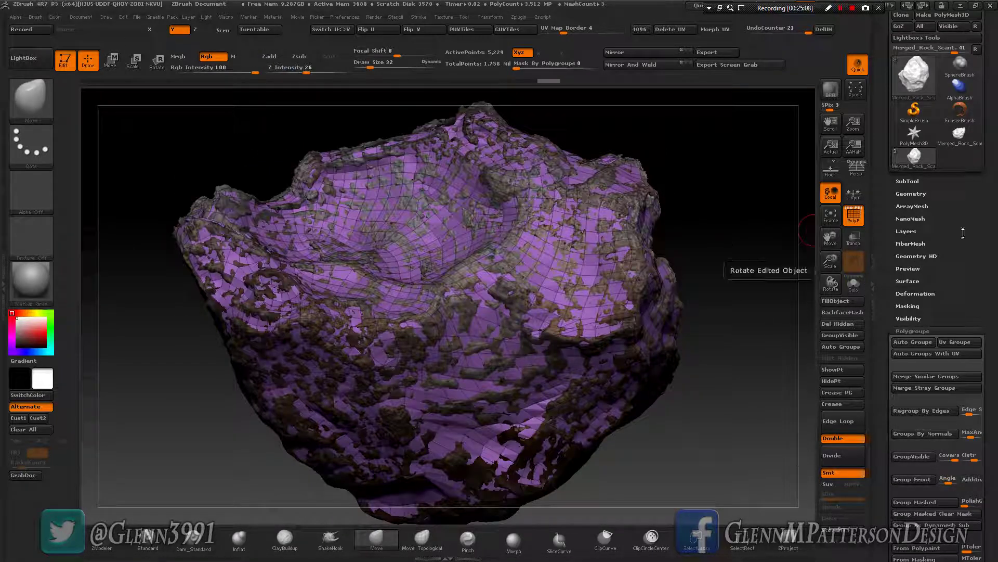
# - Enable polypaint display on the Merged_Rock_Scan1, Rock_Scan and Rock_Scan1 subtools
pyautogui.click(908, 181)
pyautogui.moveTo(969, 212)
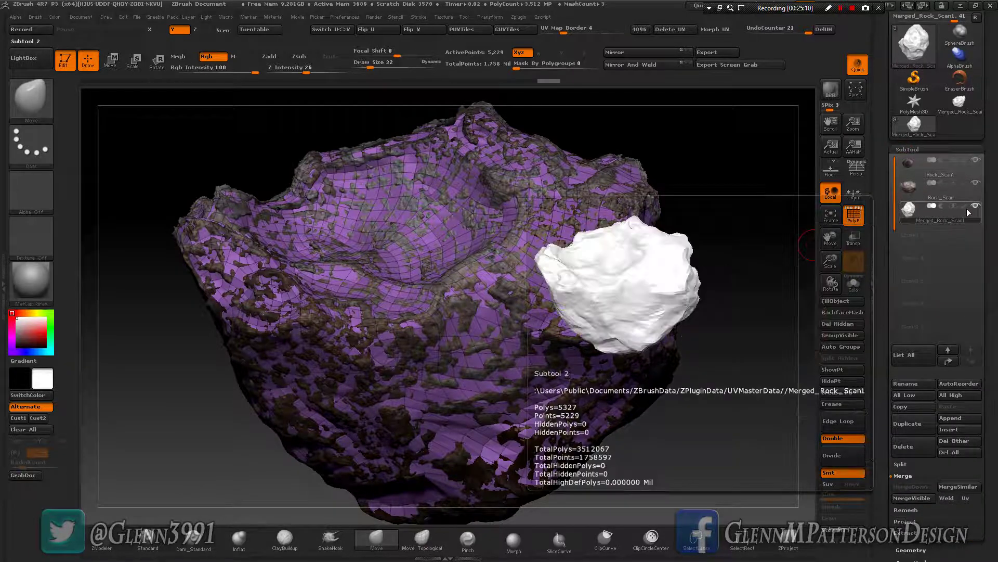
pyautogui.click(966, 210)
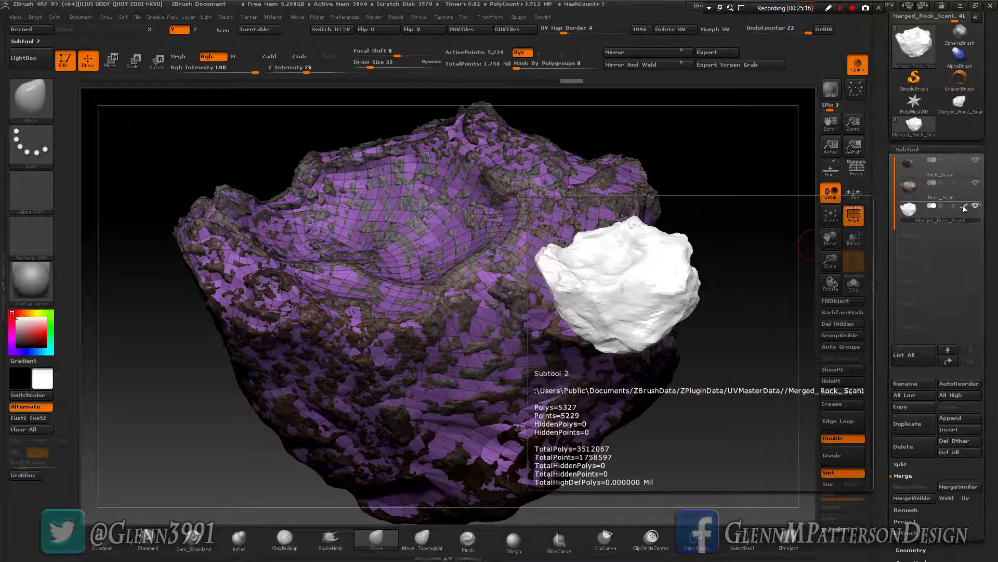
pyautogui.keyDown('shift'); pyautogui.click(965, 211); pyautogui.keyUp('shift')
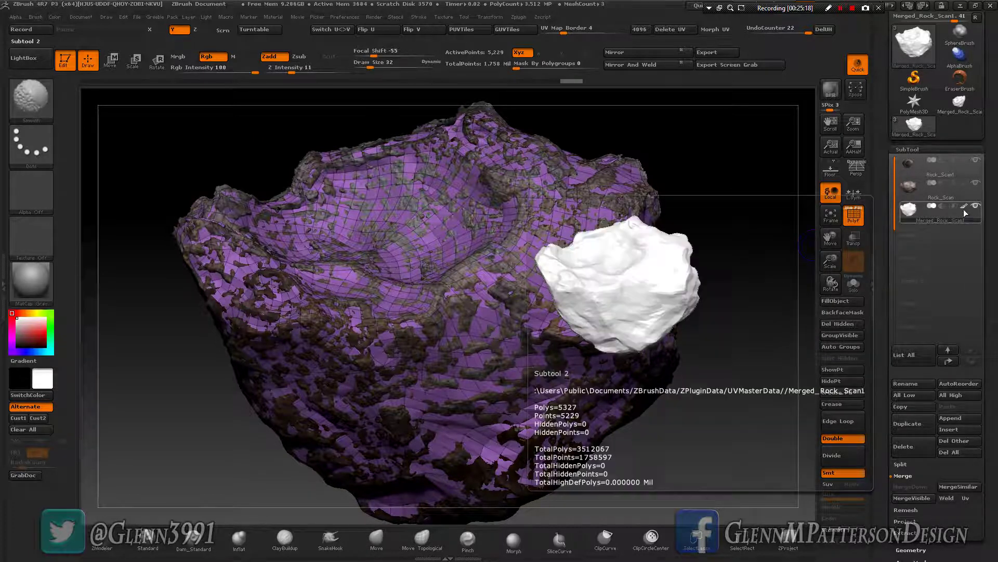
pyautogui.keyDown('shift'); pyautogui.click(966, 210); pyautogui.keyUp('shift')
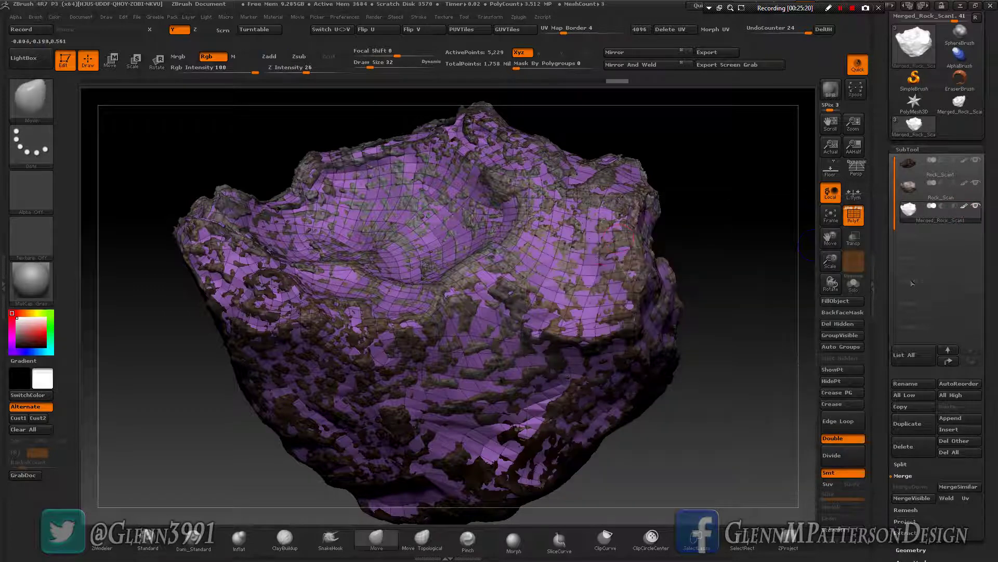
# - Merge Rock_Scan1 down with Rock_Scan, keeping UVs in the merged subtool, with Solo mode on and PolyFrame off
pyautogui.moveTo(986, 276); pyautogui.dragTo(986, 263)
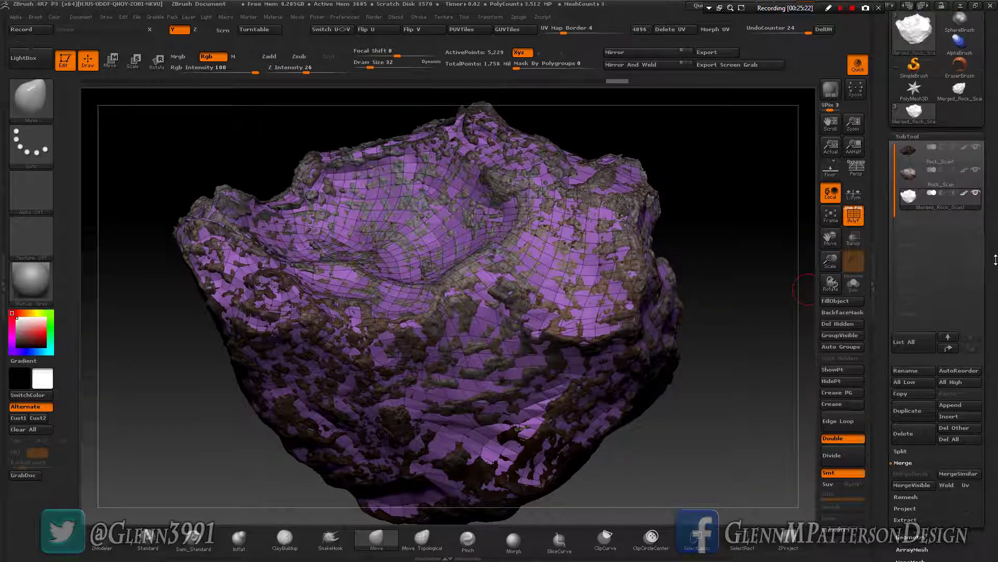
pyautogui.click(963, 158)
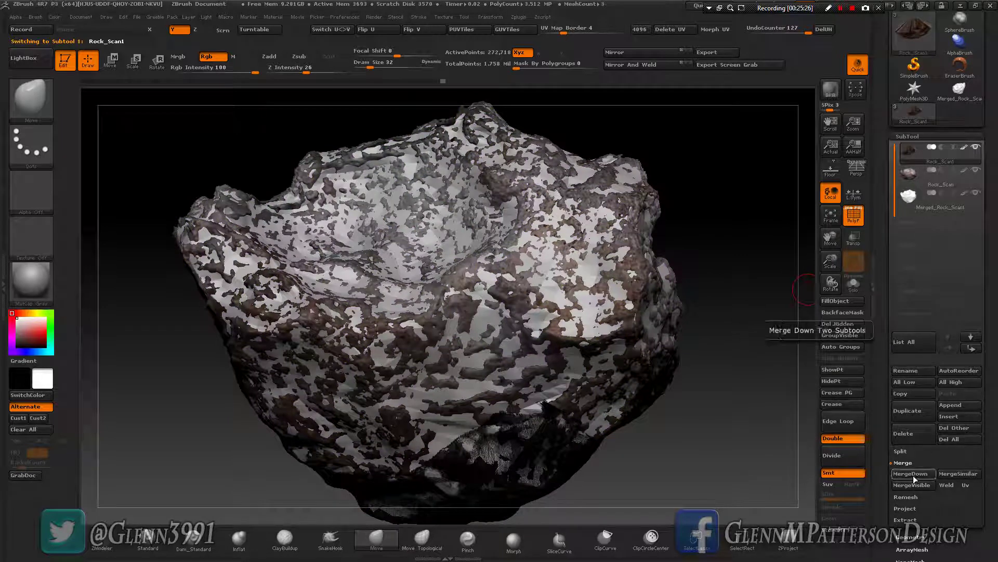
pyautogui.click(969, 487)
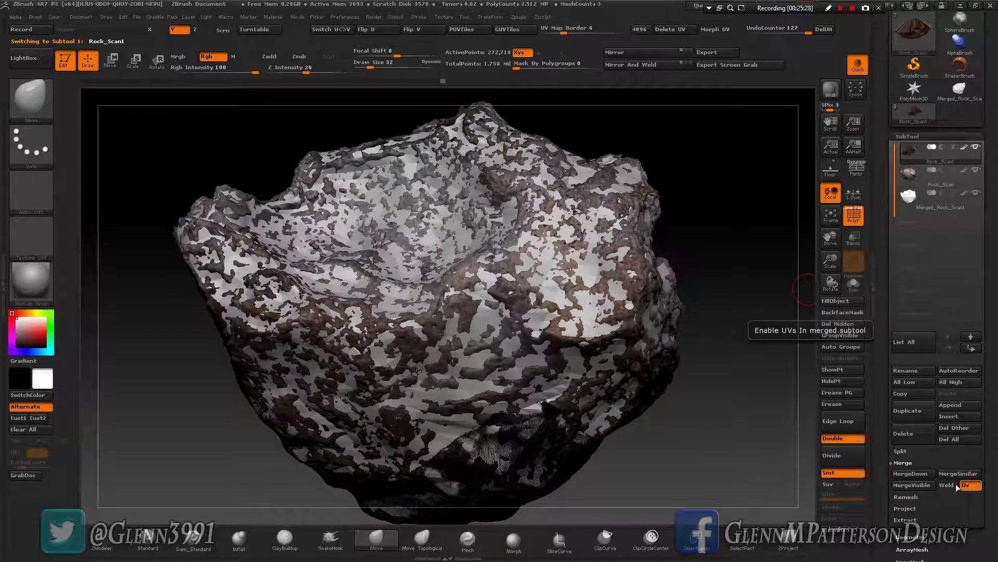
pyautogui.click(853, 283)
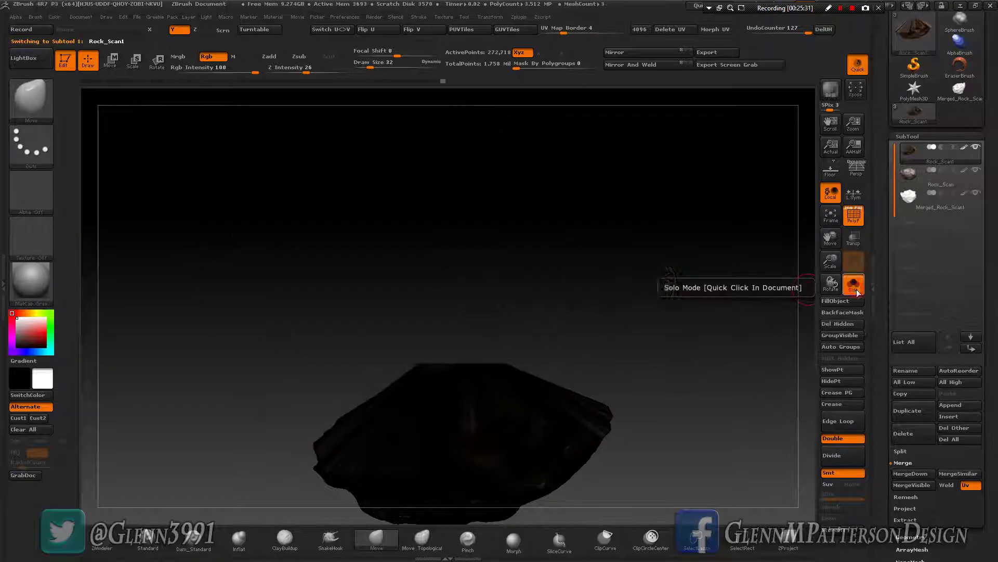
pyautogui.click(849, 221)
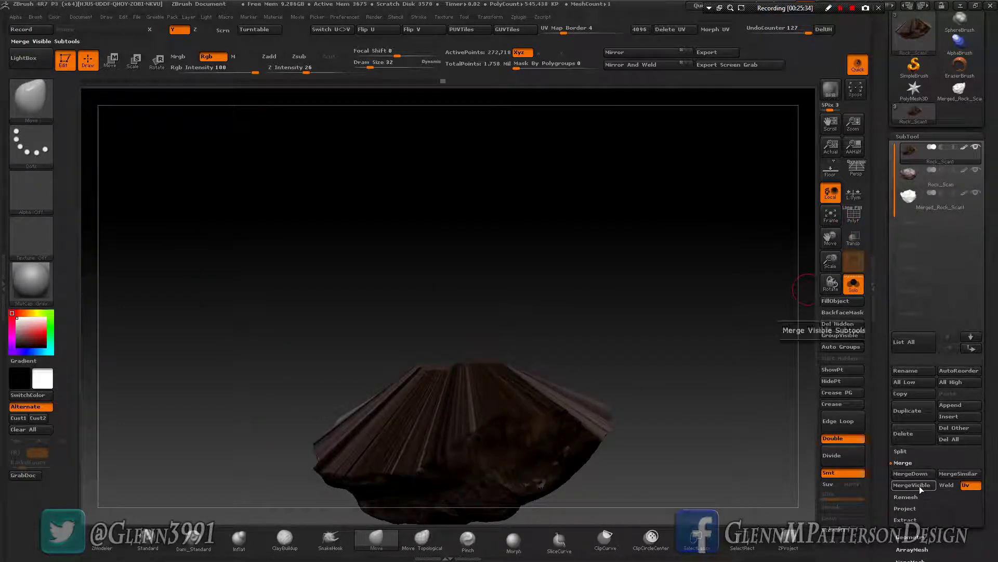
pyautogui.click(911, 474)
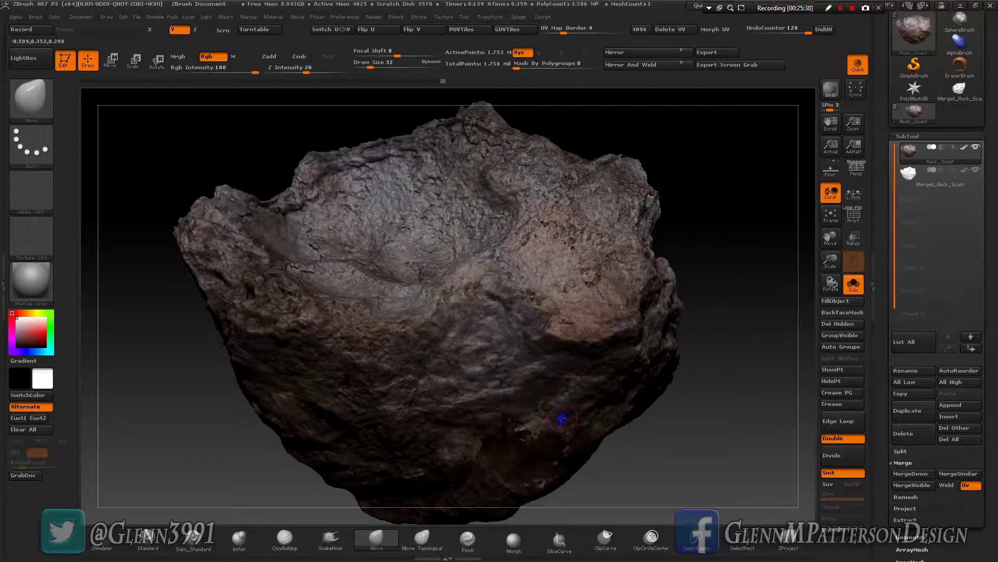
pyautogui.moveTo(374, 146); pyautogui.dragTo(542, 414)
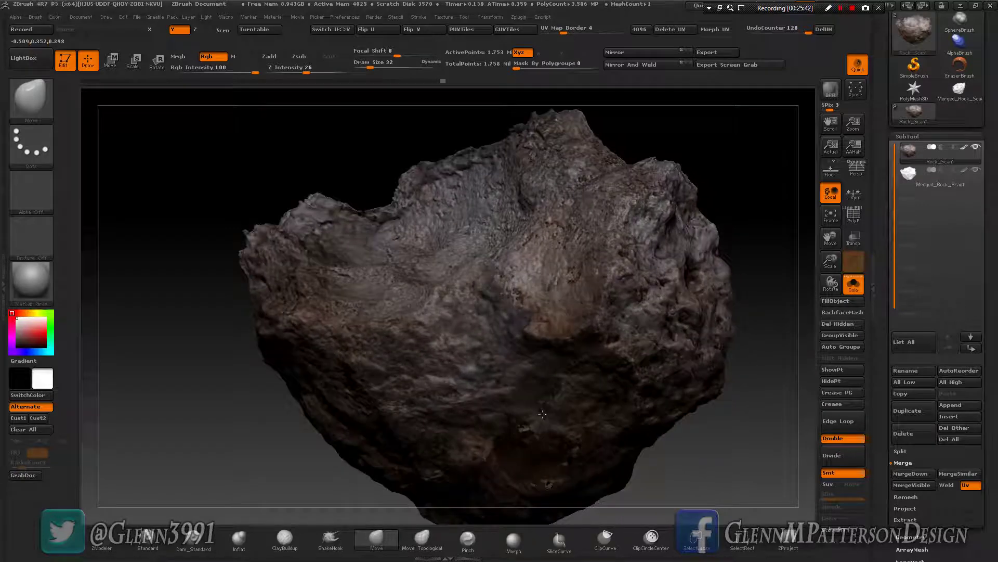
# - Subdivide the merged Rock_Scan1 mesh once with smoothing and UV subdivision
pyautogui.scroll(-5, 996, 303)
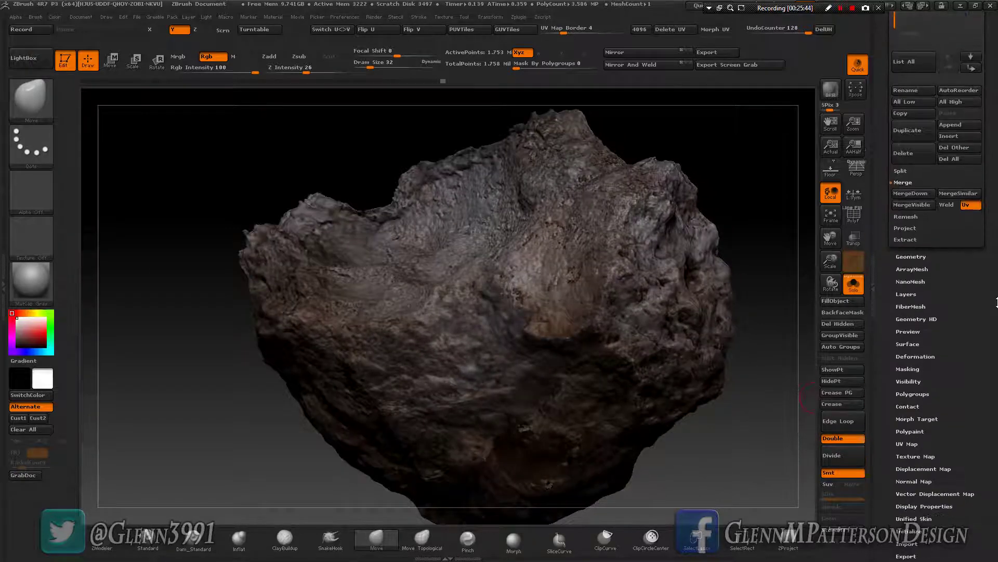
pyautogui.scroll(4, 996, 312)
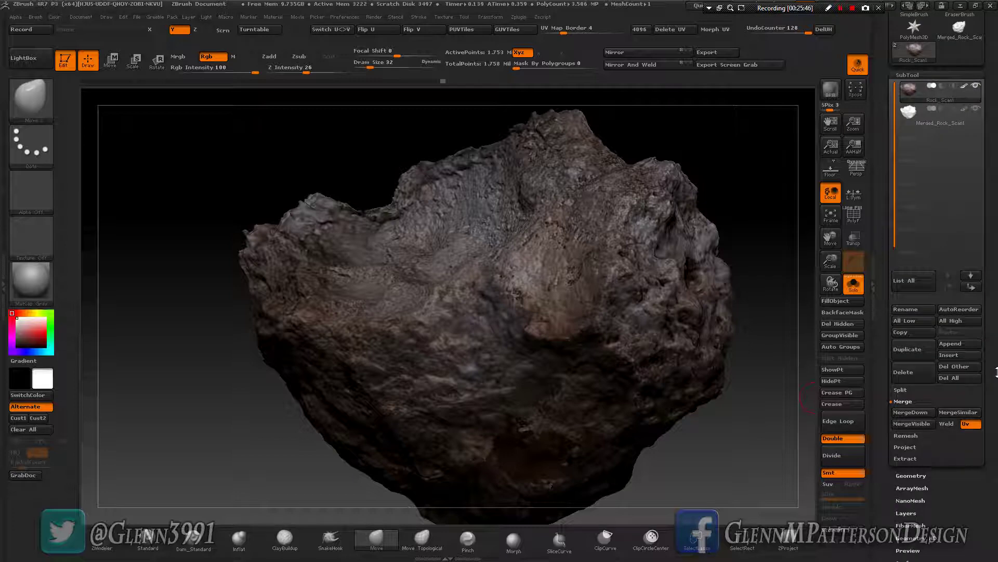
pyautogui.scroll(-4, 996, 372)
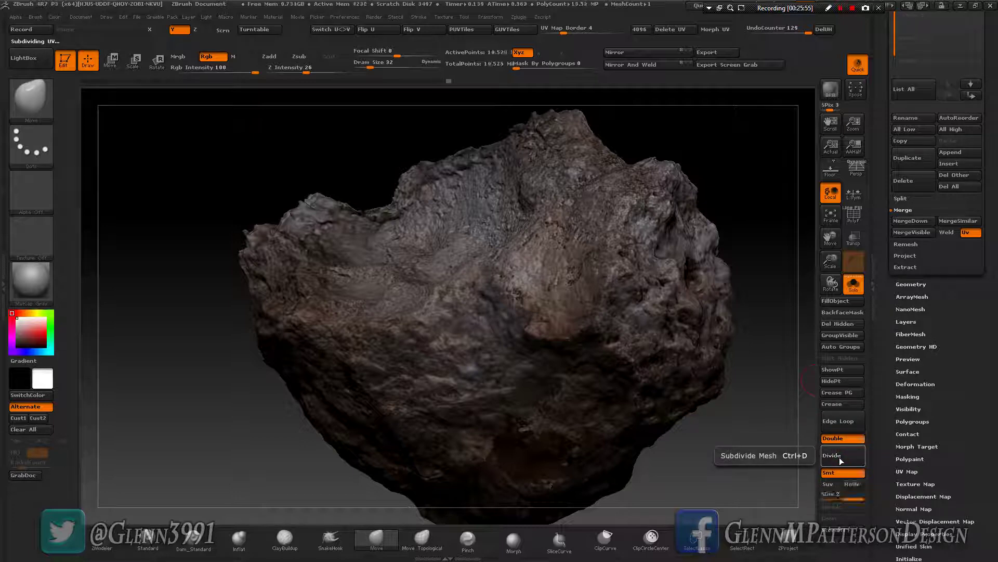
# - Convert the merged scan's texture map into polypaint with Polypaint From Texture
pyautogui.click(908, 484)
pyautogui.moveTo(918, 86); pyautogui.dragTo(918, 285)
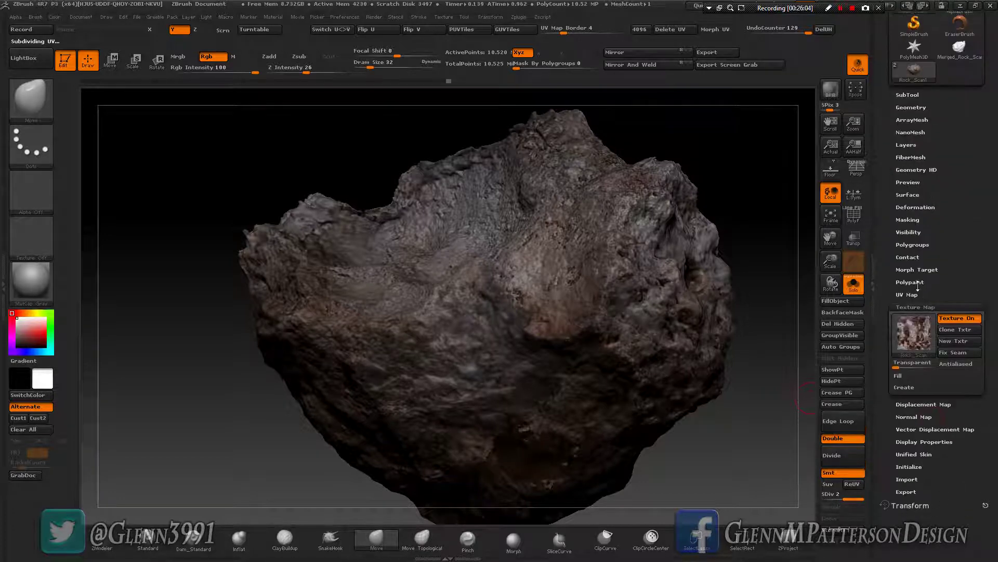
pyautogui.click(909, 282)
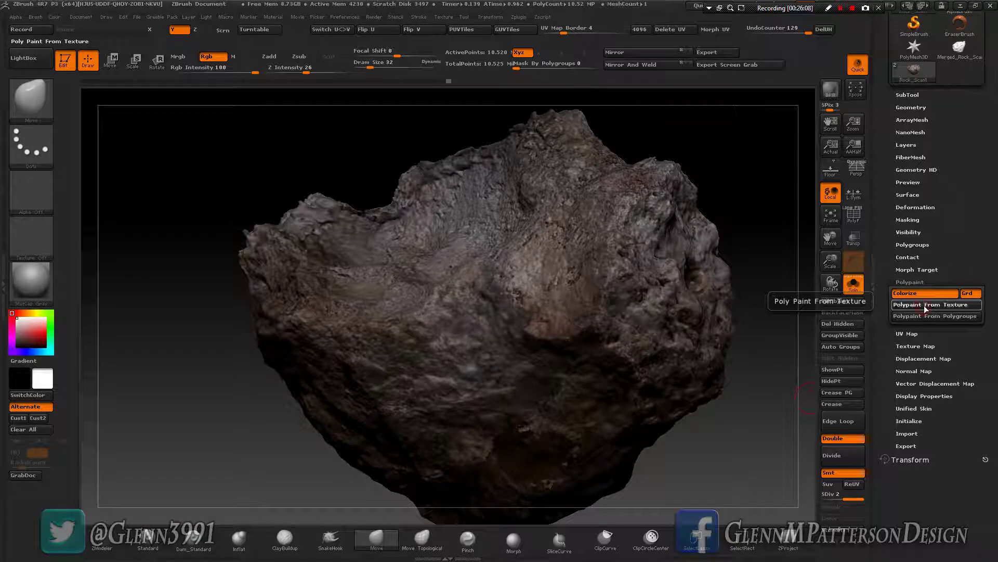
pyautogui.click(925, 305)
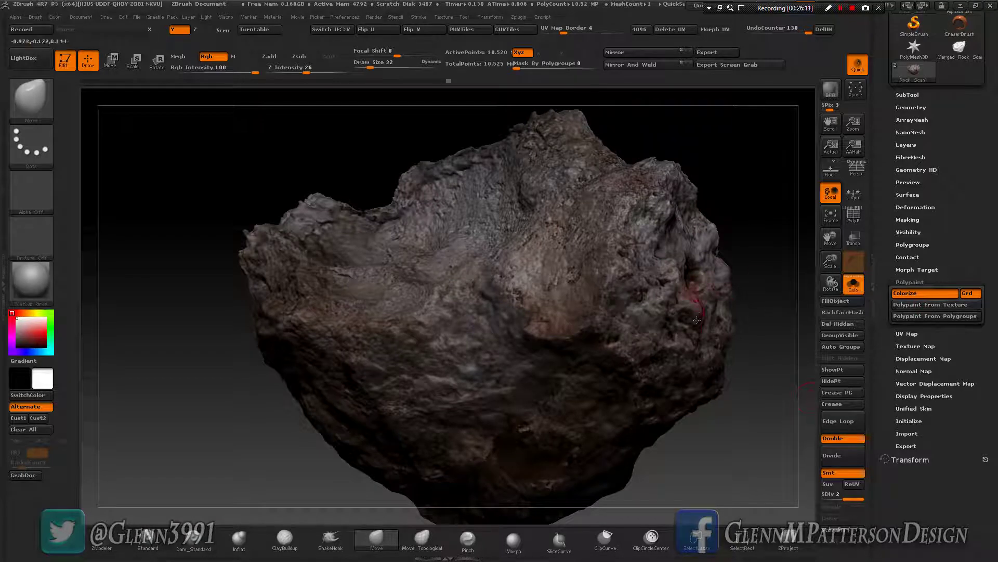
# - Set the Rock_Scan1 texture map to Texture Off and inspect the polypainted rock
pyautogui.click(912, 345)
pyautogui.click(911, 337)
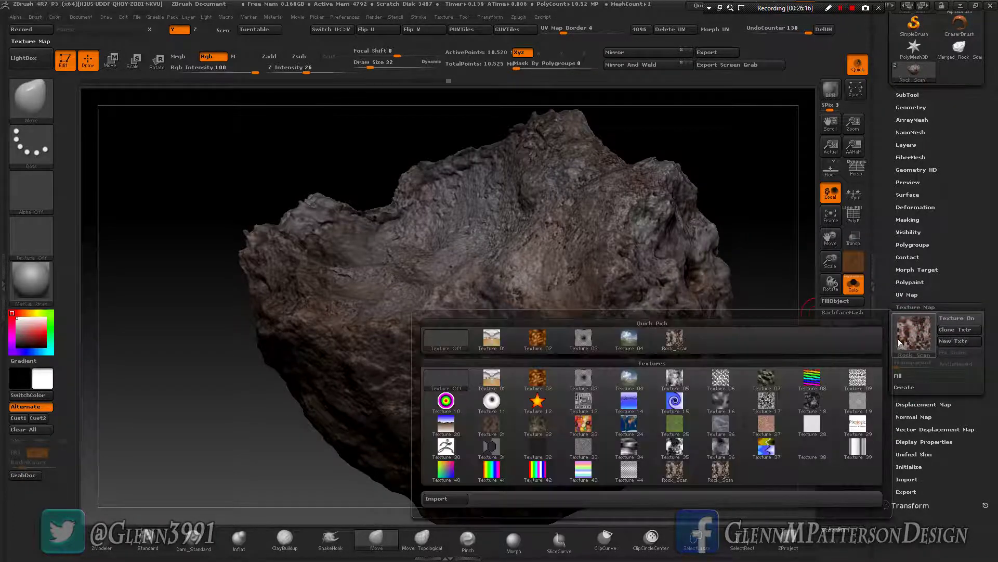
pyautogui.click(440, 346)
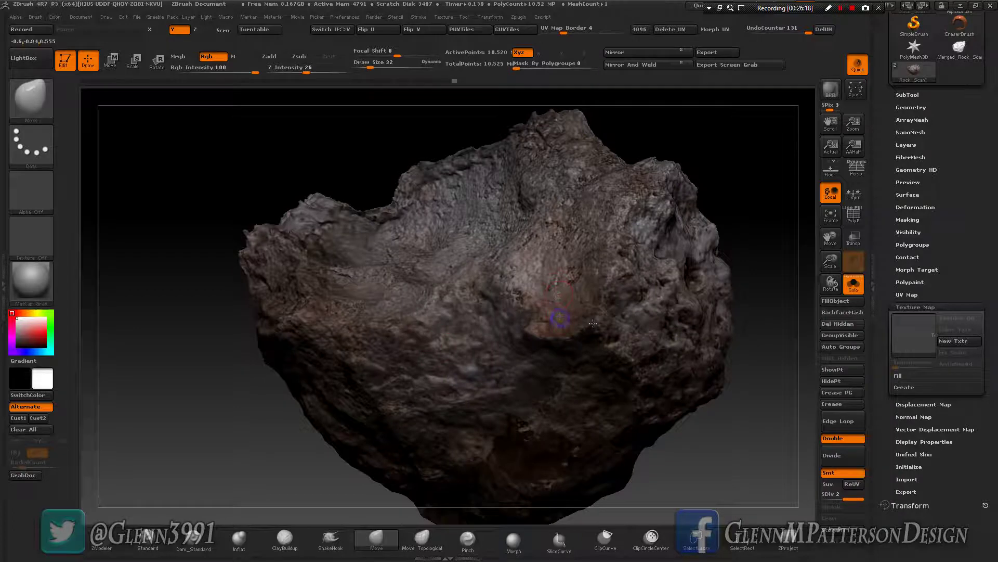
pyautogui.moveTo(559, 317)
pyautogui.mouseDown()
pyautogui.moveTo(601, 324)
pyautogui.moveTo(562, 321)
pyautogui.mouseUp()
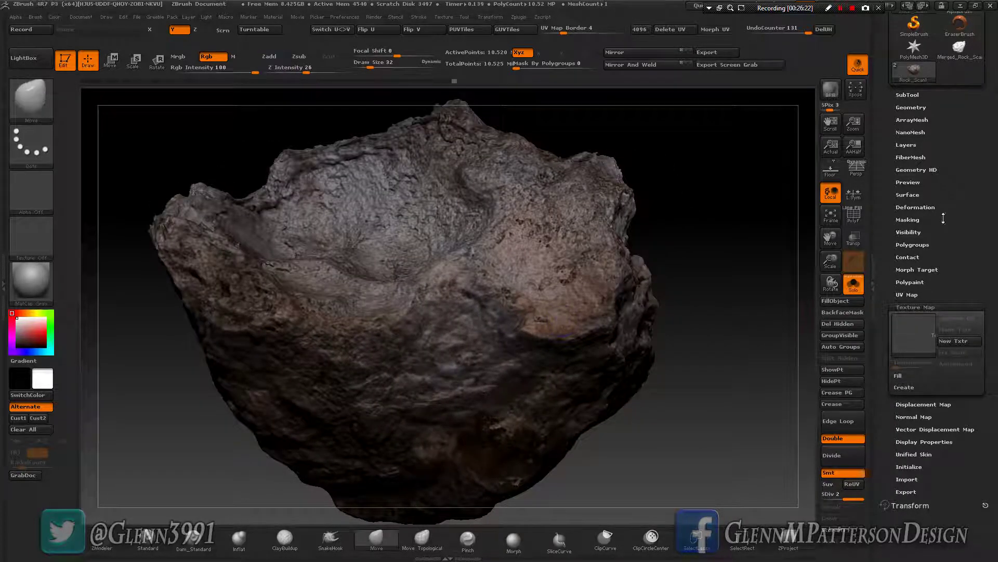
# - Rename the low-poly Merged_Rock_Scan1 subtool to Rock_Low
pyautogui.scroll(3, 969, 210)
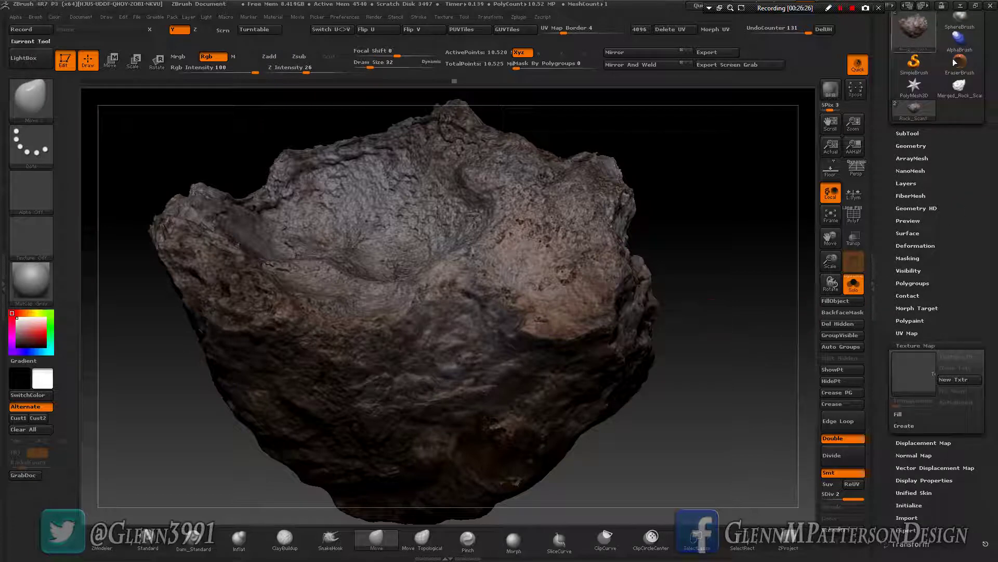
pyautogui.click(911, 133)
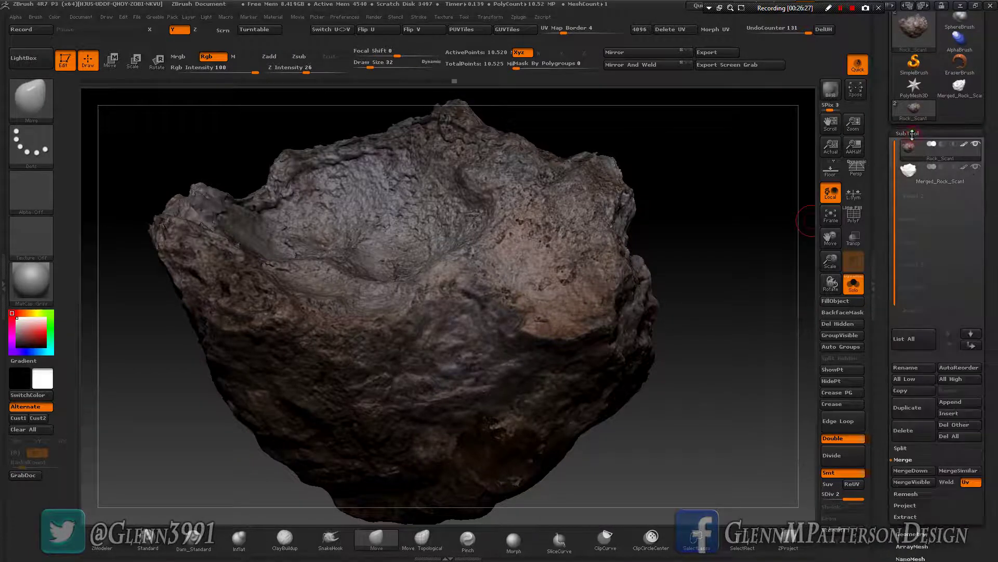
pyautogui.click(973, 182)
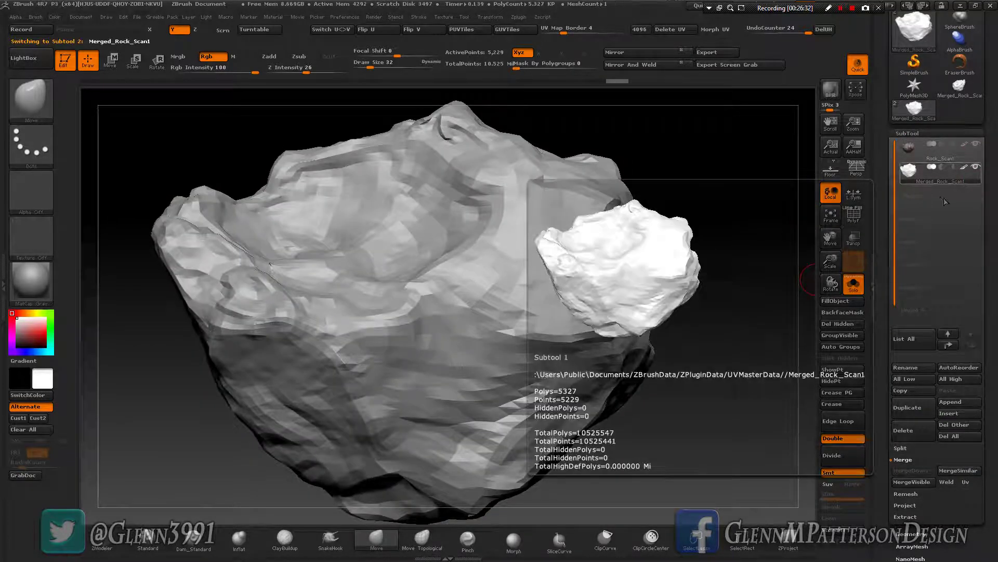
pyautogui.click(906, 367)
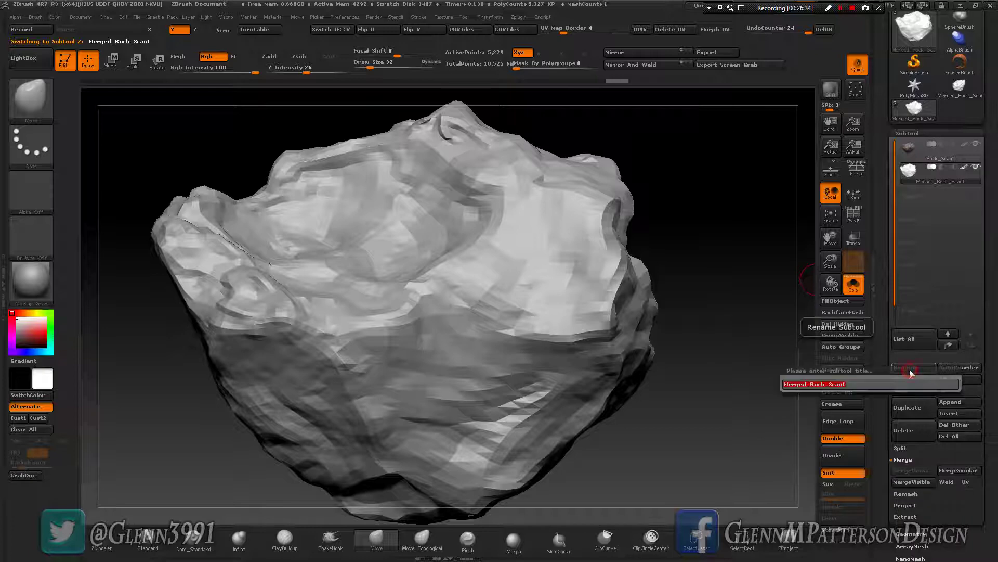
pyautogui.click(859, 387)
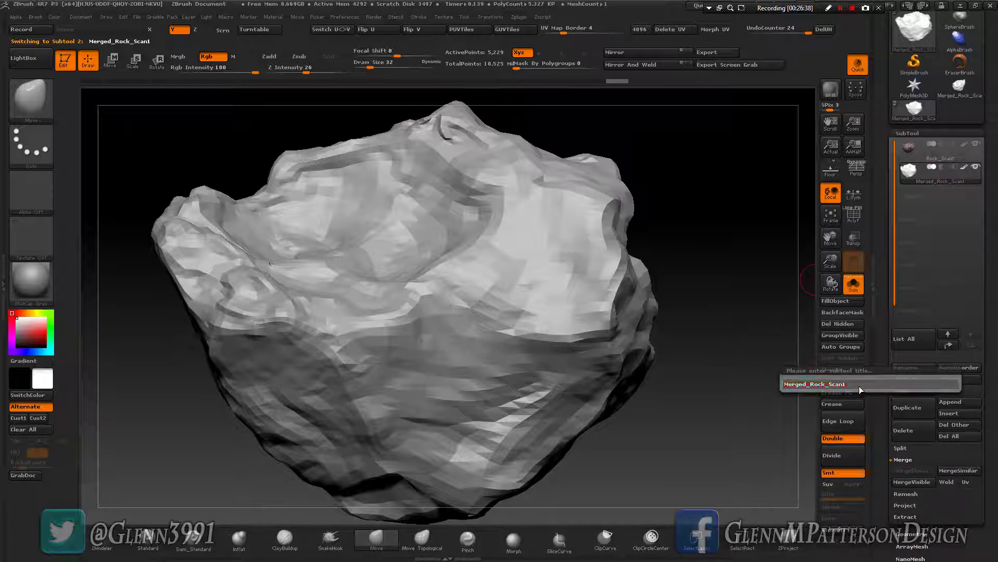
pyautogui.press('BackSpace')
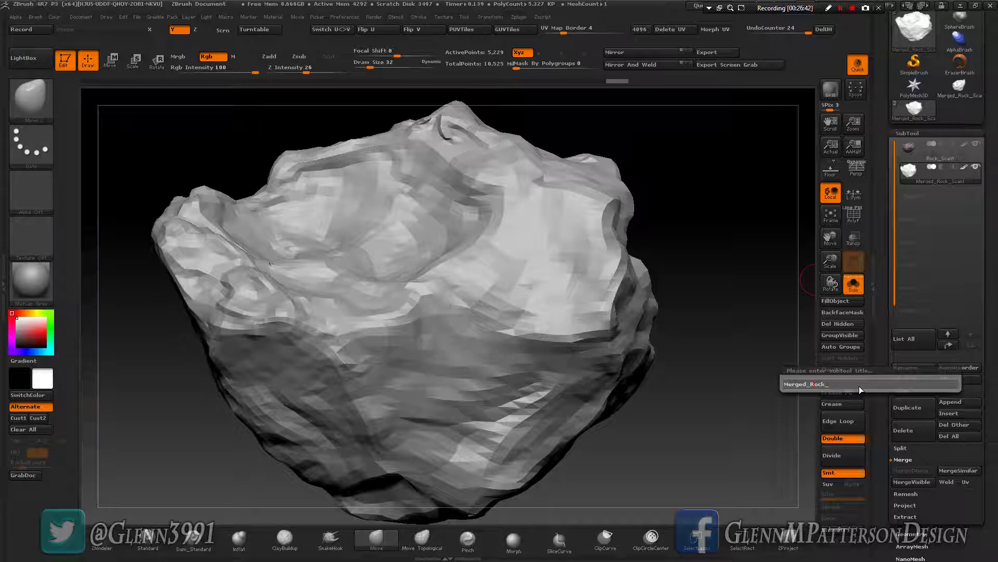
pyautogui.press('BackSpace')
pyautogui.press('BackSpace')
pyautogui.press('BackSpace')
pyautogui.press('BackSpace')
pyautogui.press('BackSpace')
pyautogui.press('BackSpace')
pyautogui.press('BackSpace')
pyautogui.write('Low')
pyautogui.press('Return')
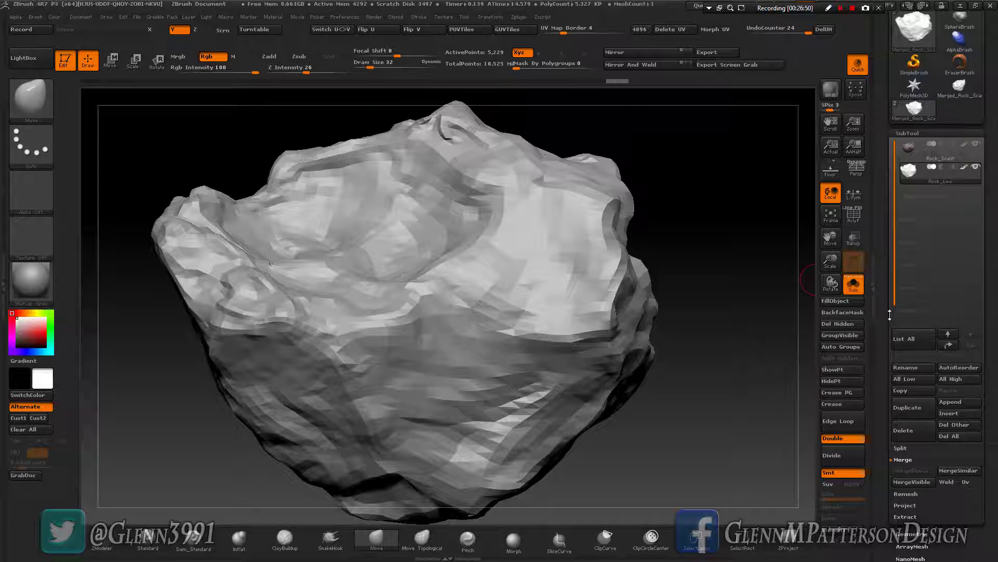
pyautogui.scroll(5, 936, 234)
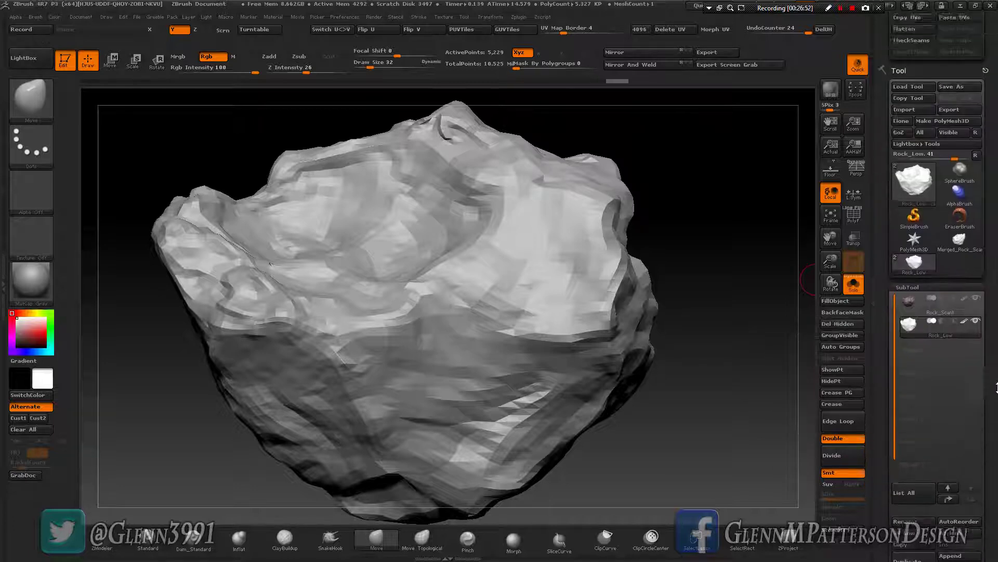
pyautogui.click(958, 119)
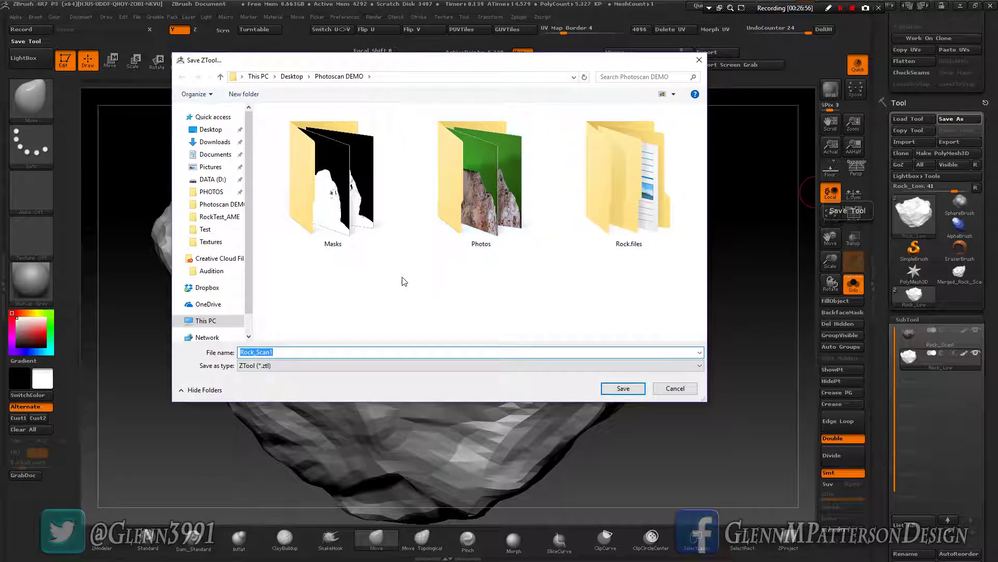
pyautogui.click(676, 389)
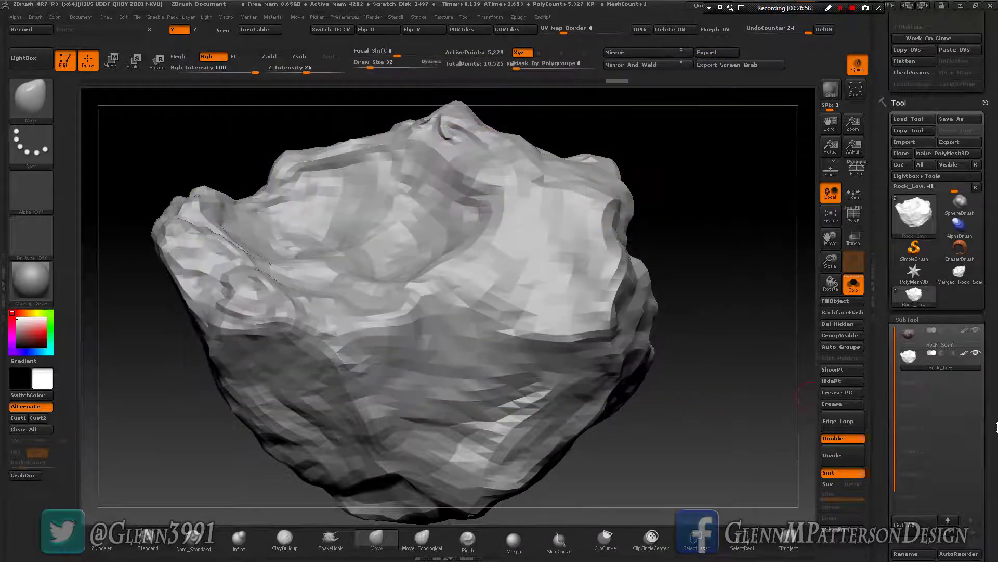
# - Move the Rock_Low subtool above Rock_Scan1 and save the tool as Rock_Low in the Photoscan DEMO folder
pyautogui.moveTo(996, 383); pyautogui.dragTo(996, 436)
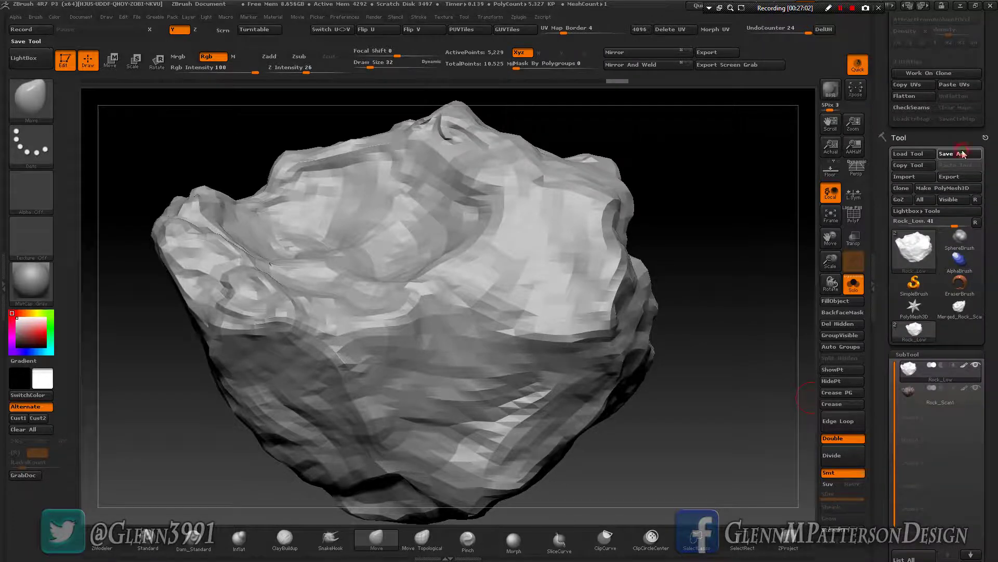
pyautogui.click(958, 153)
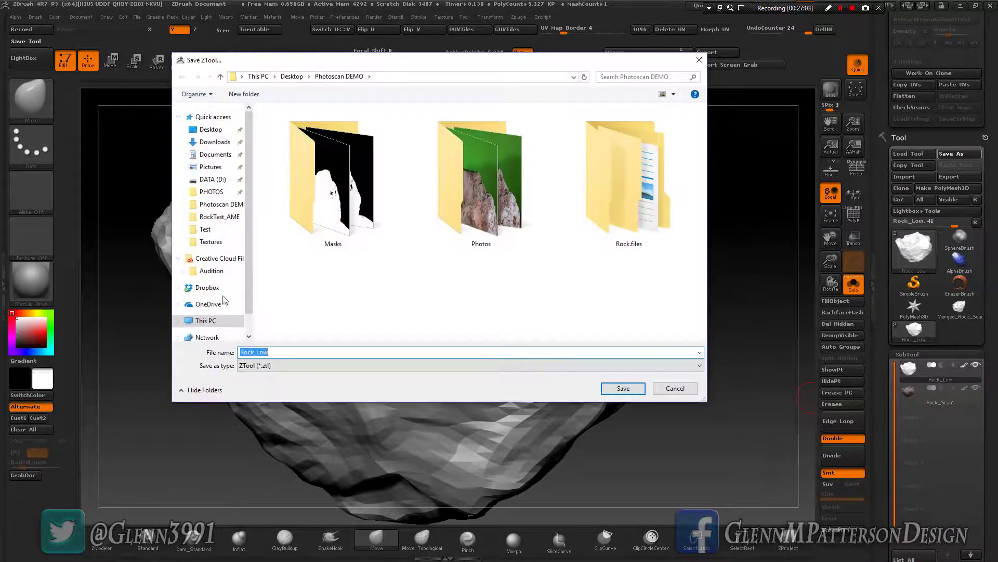
pyautogui.click(614, 387)
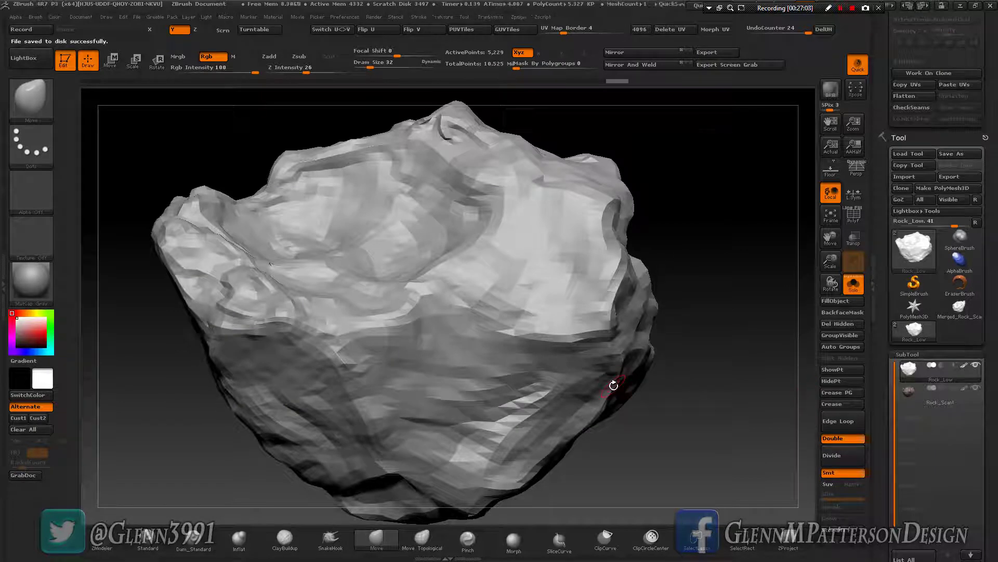
# - Delete the undo history of the Rock_Low subtool
pyautogui.scroll(-8, 996, 400)
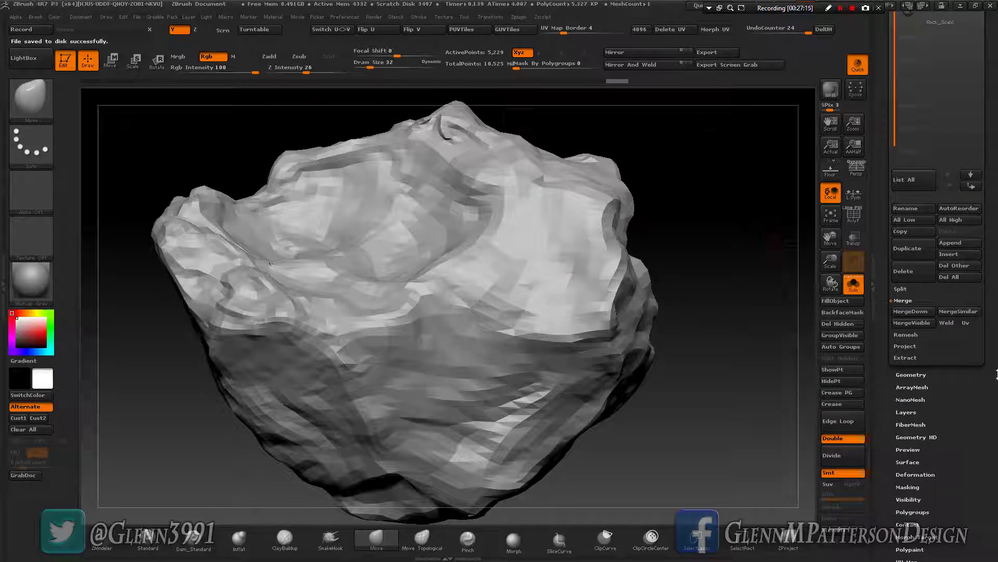
pyautogui.scroll(6, 996, 368)
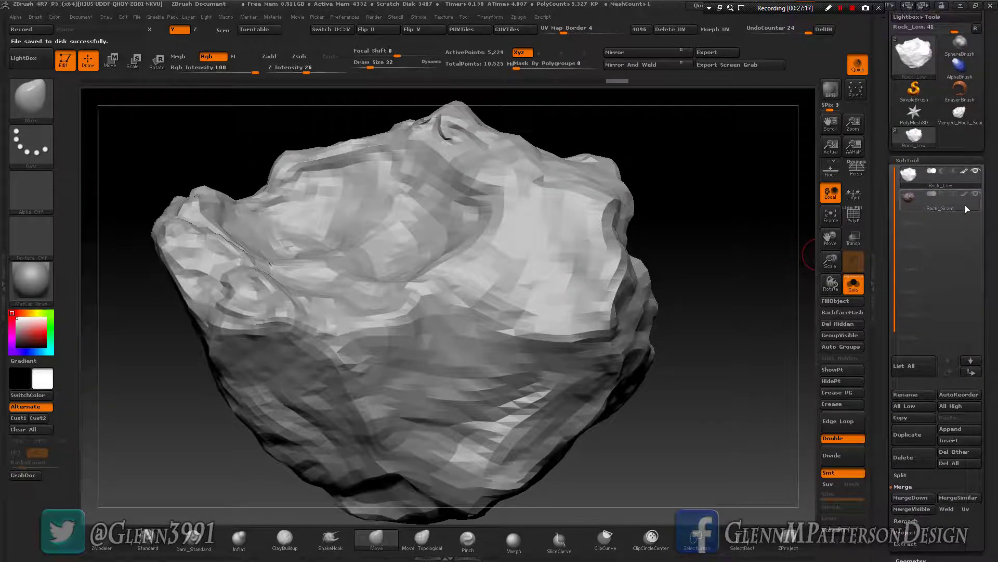
pyautogui.moveTo(966, 205)
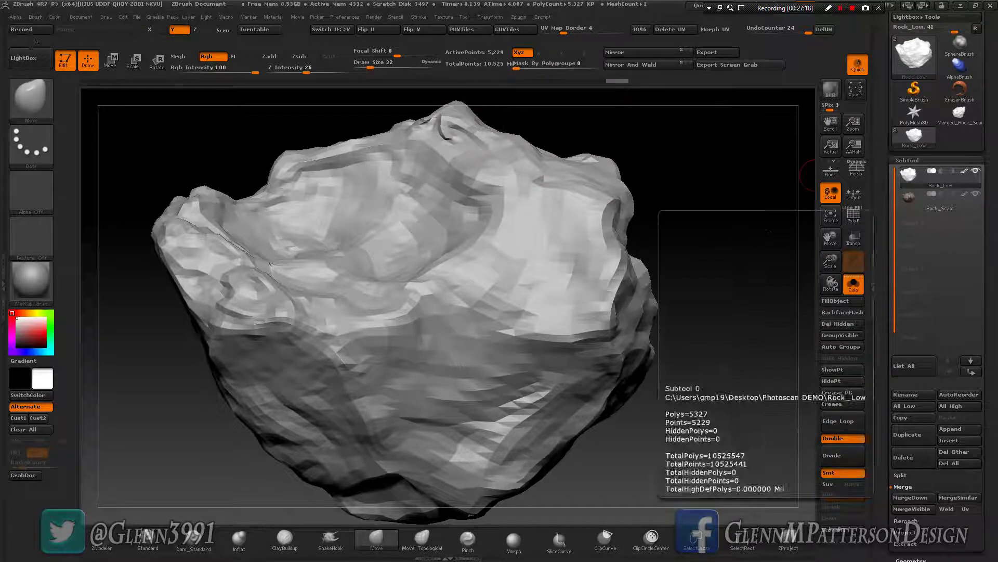
pyautogui.click(124, 18)
pyautogui.click(214, 102)
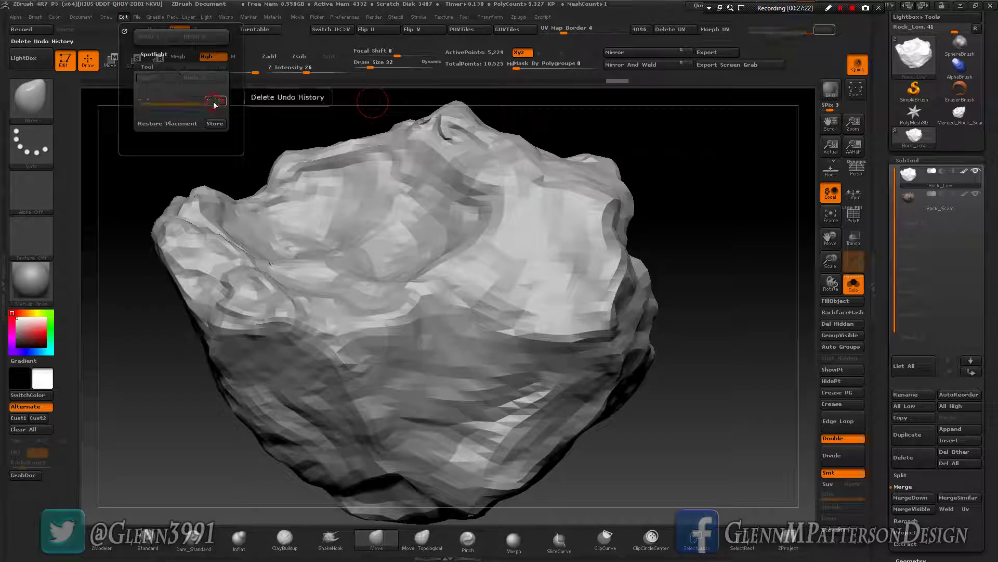
# - Delete the undo history of the Rock_Scan1 subtool
pyautogui.click(971, 210)
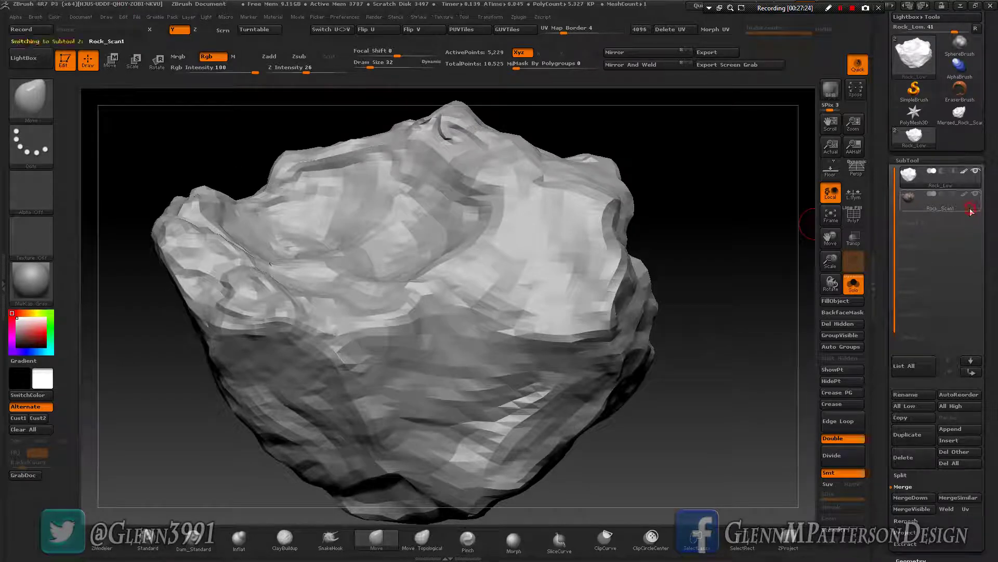
pyautogui.click(123, 17)
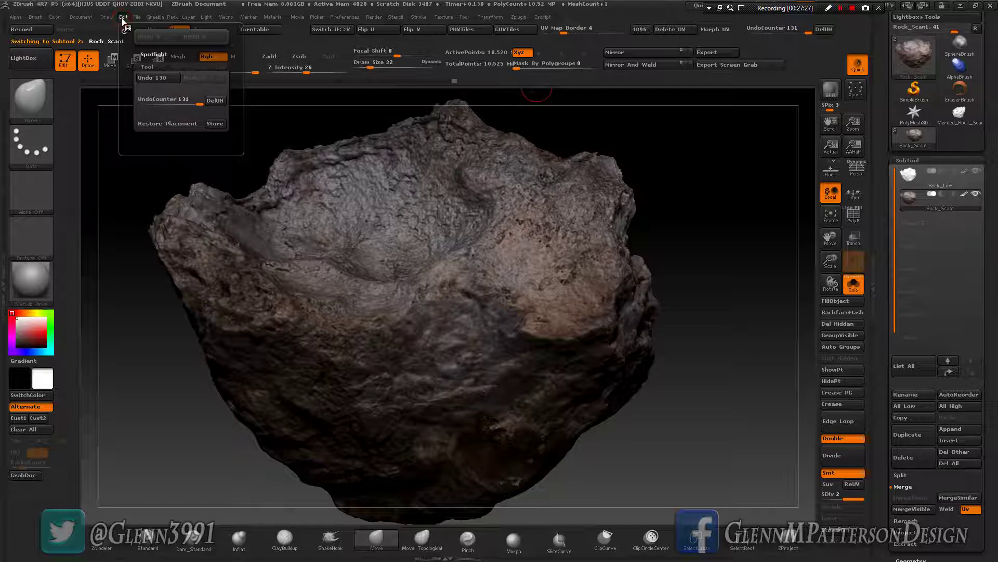
pyautogui.click(215, 101)
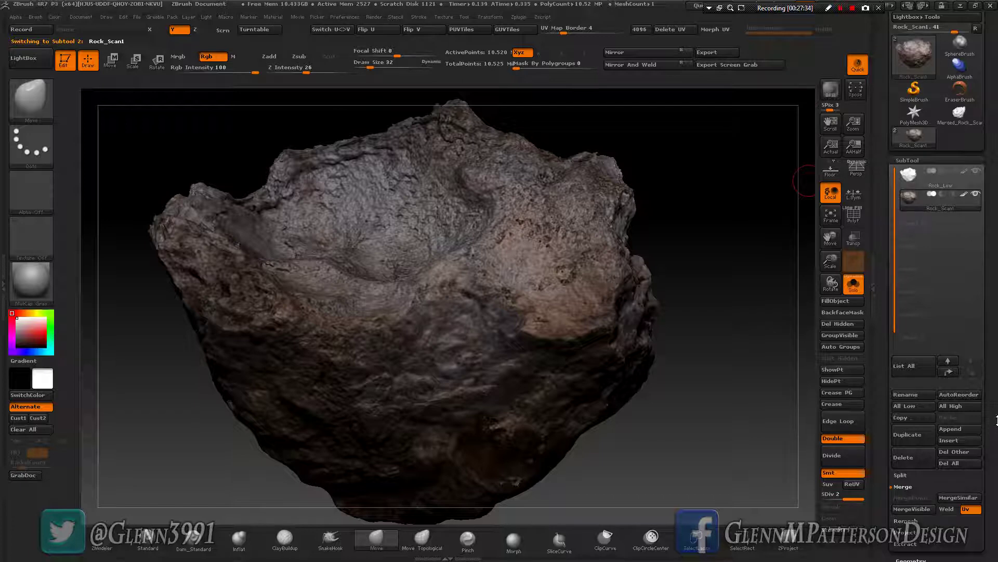
# - Project the Rock_Scan1 colour and shape onto the Rock_Low subtool with ProjectAll, enabling Zadd alongside Rgb
pyautogui.click(963, 177)
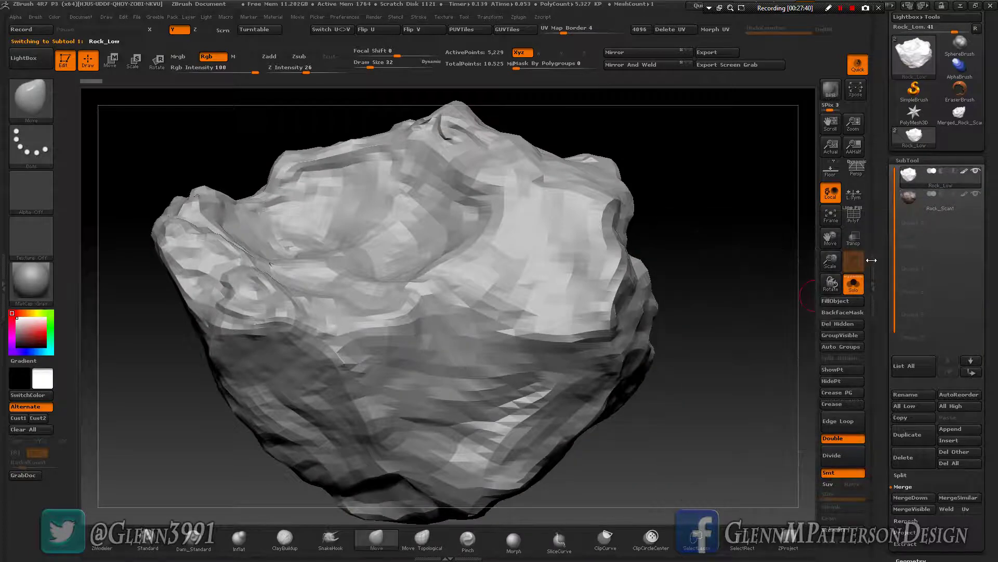
pyautogui.moveTo(976, 207)
pyautogui.click(949, 532)
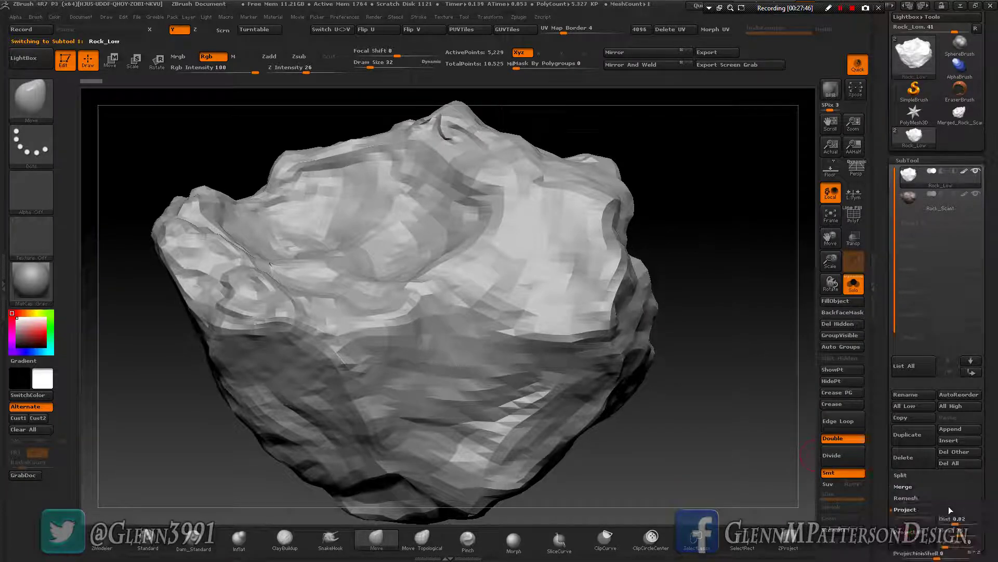
pyautogui.scroll(-5, 997, 408)
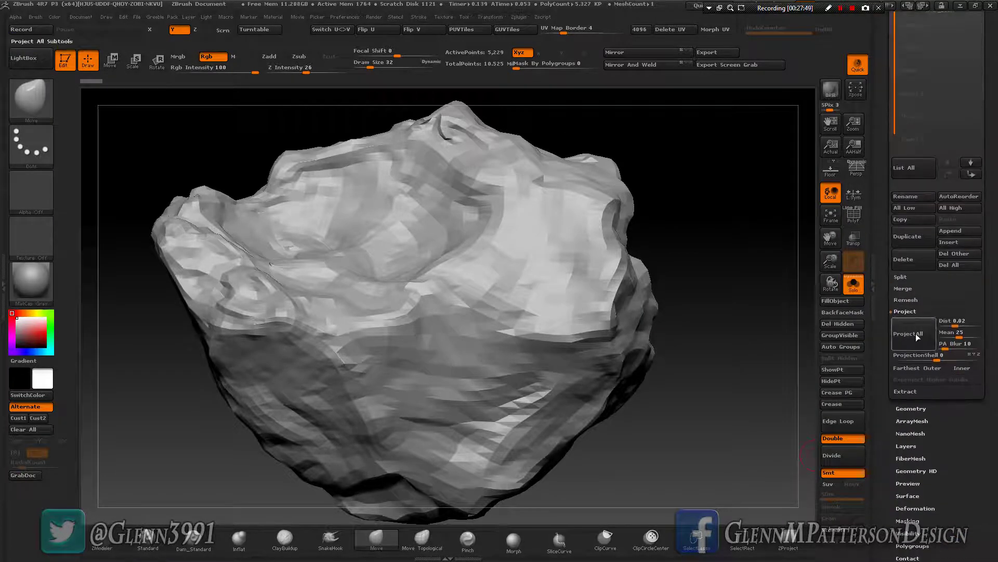
pyautogui.click(916, 334)
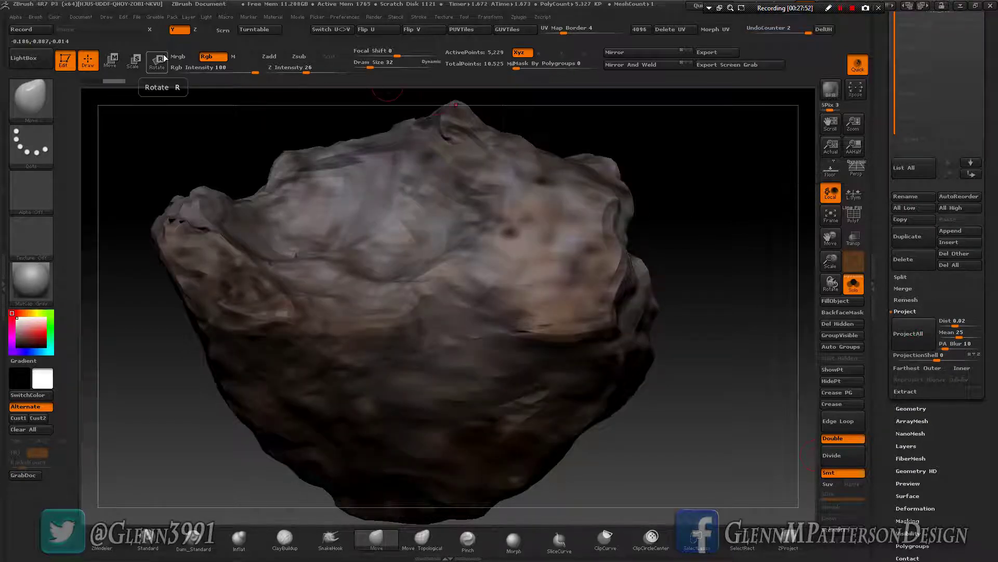
pyautogui.click(269, 56)
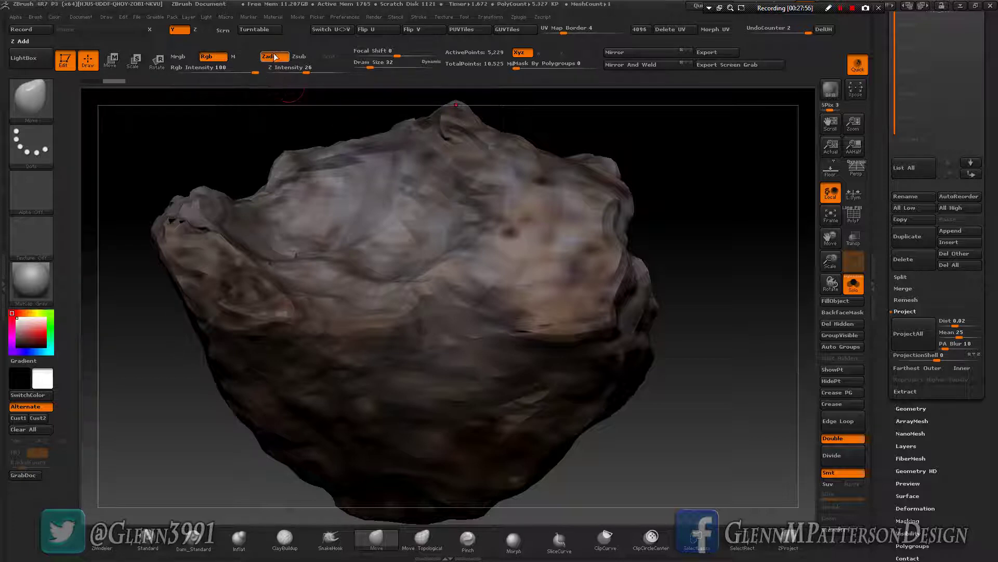
pyautogui.click(909, 334)
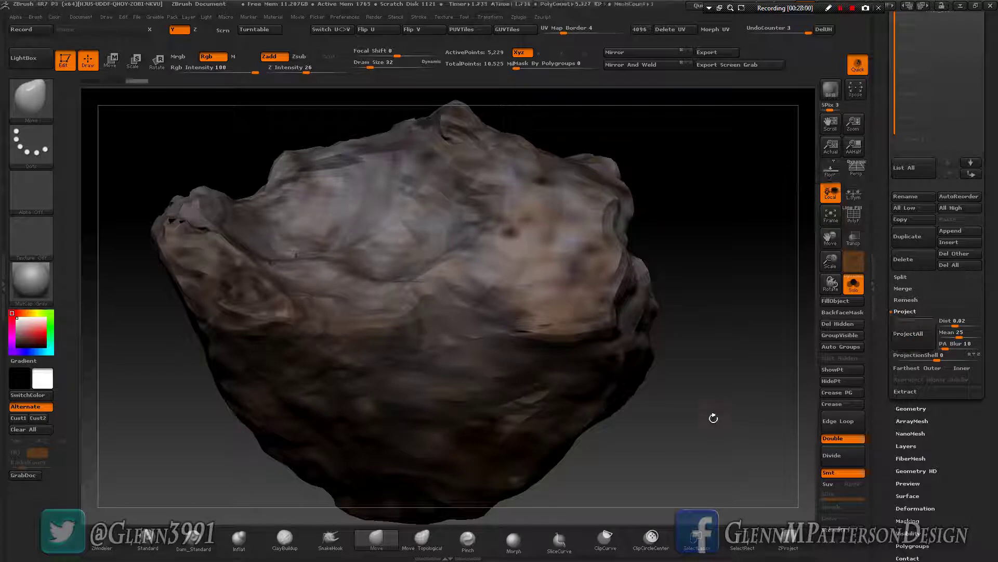
# - Subdivide Rock_Low to levels 2 and 3, running ProjectAll from the scan at each level
pyautogui.click(837, 458)
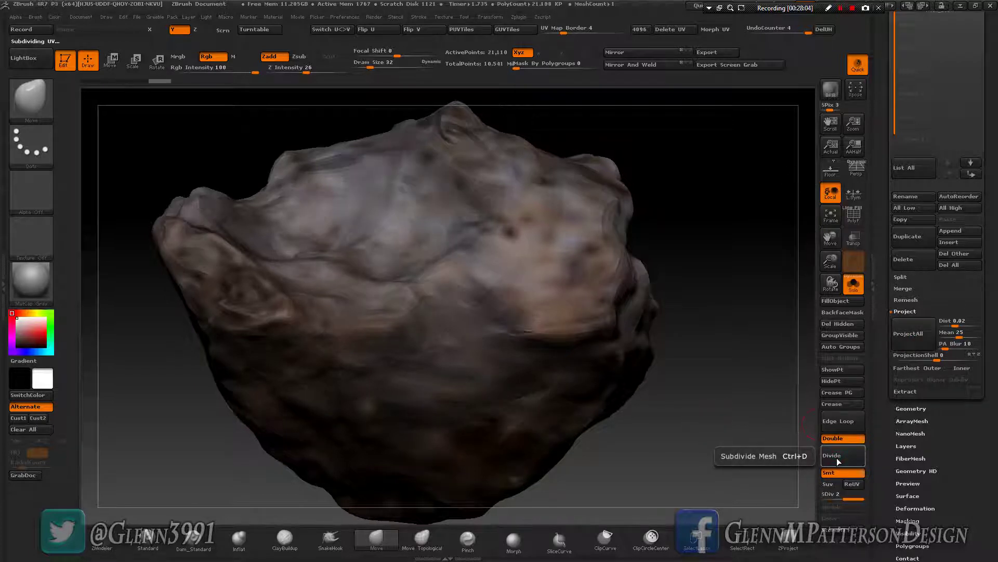
pyautogui.click(909, 333)
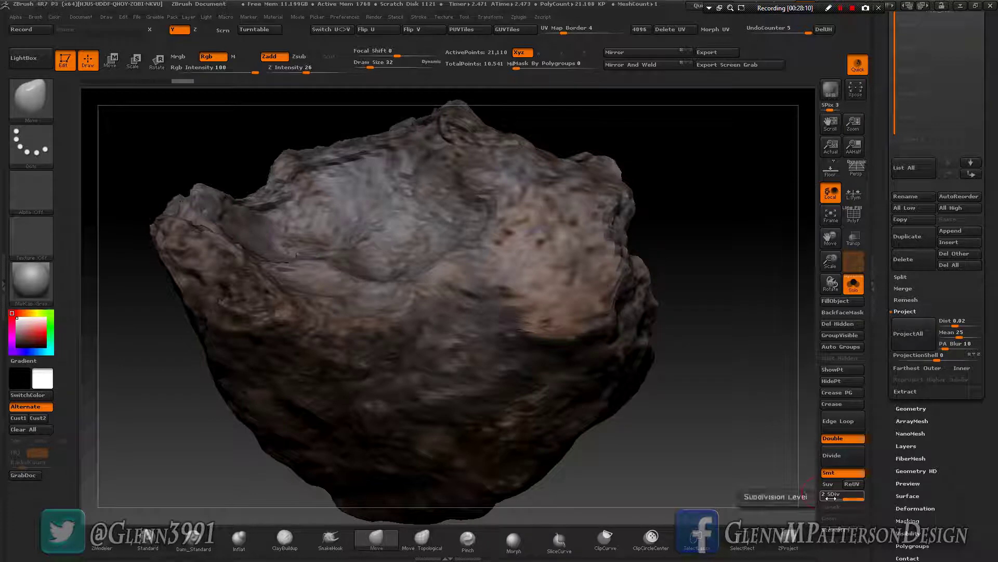
pyautogui.click(858, 459)
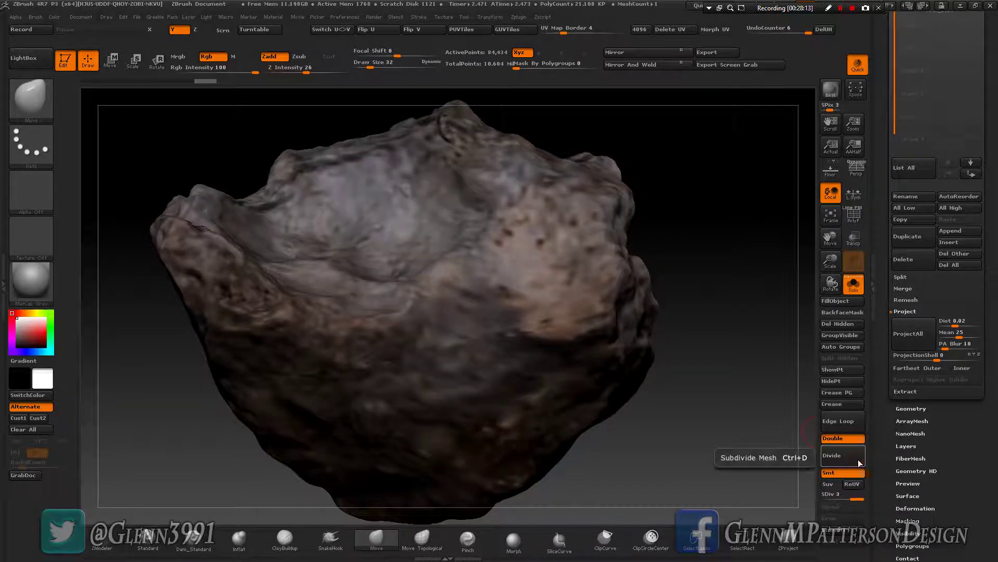
pyautogui.click(907, 333)
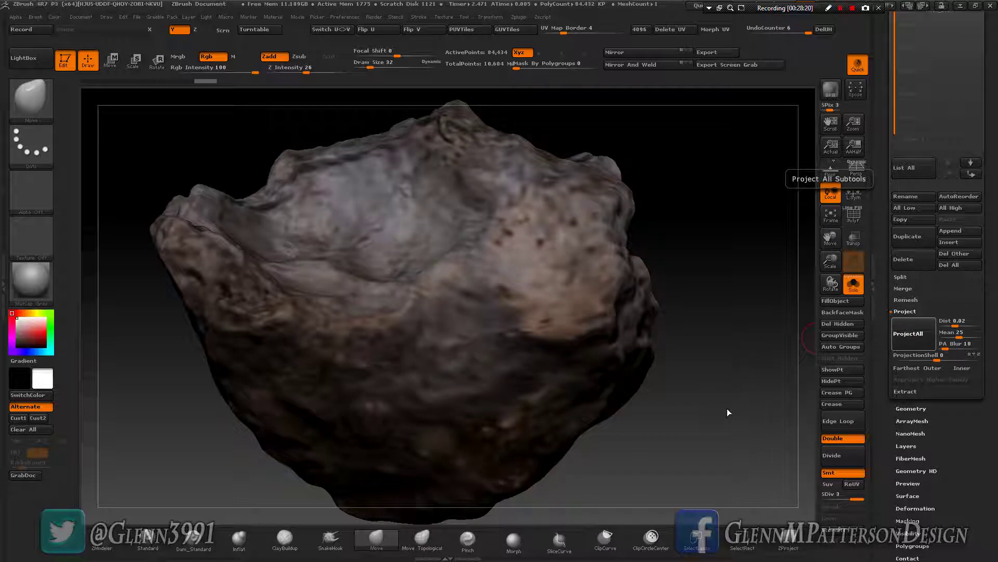
# - Subdivide Rock_Low to levels 4 and 5, running ProjectAll from the scan after each division
pyautogui.click(841, 460)
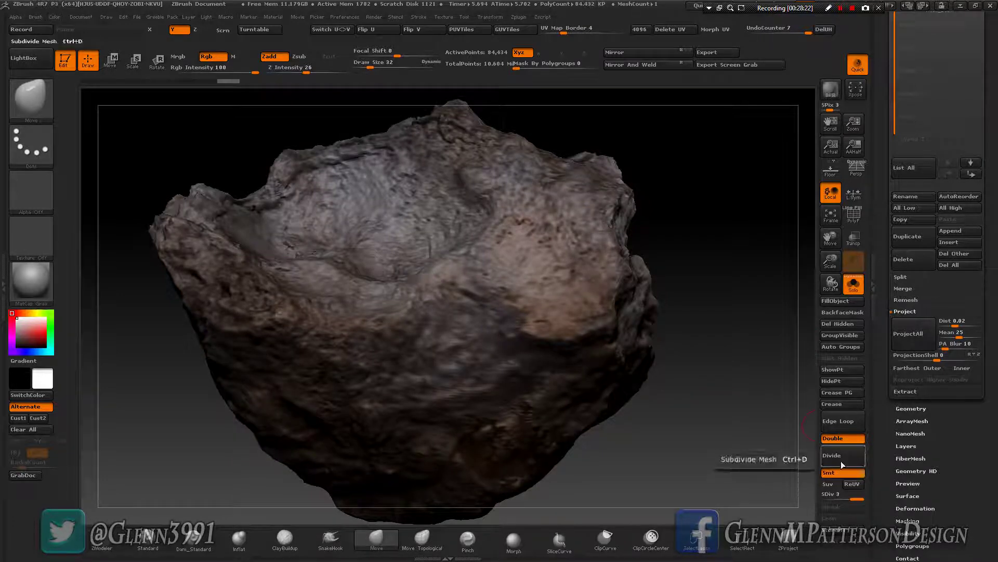
pyautogui.click(907, 336)
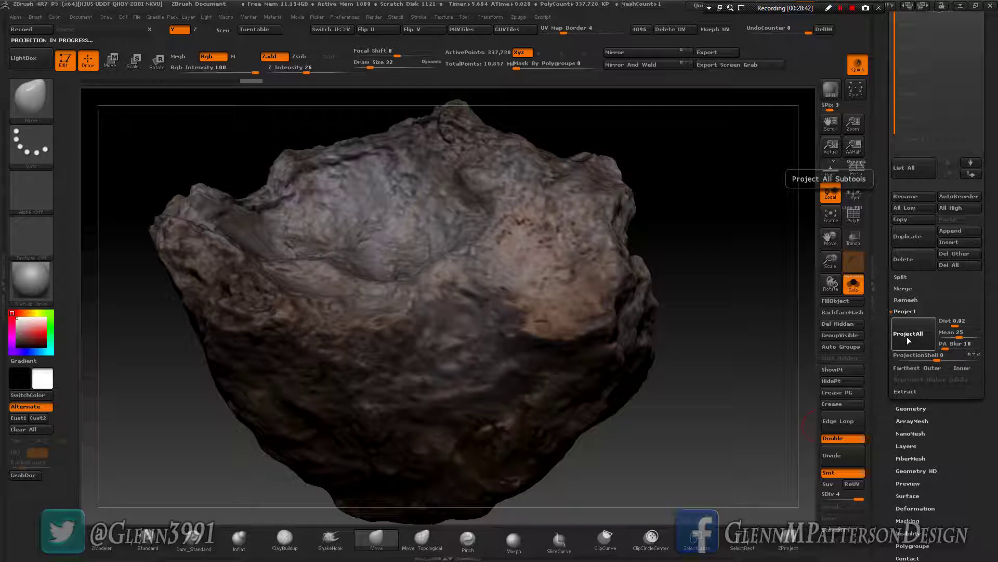
pyautogui.click(838, 456)
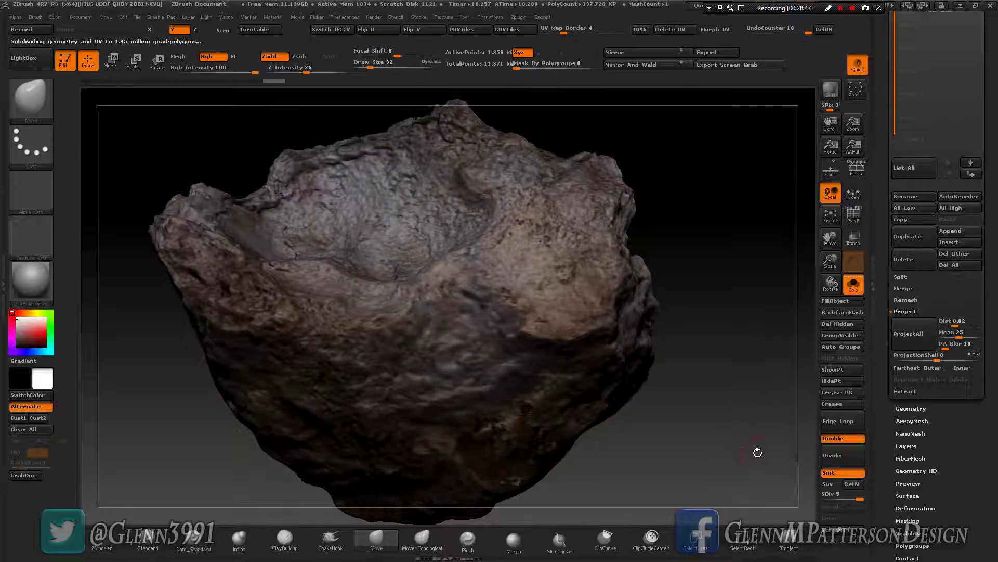
pyautogui.click(910, 335)
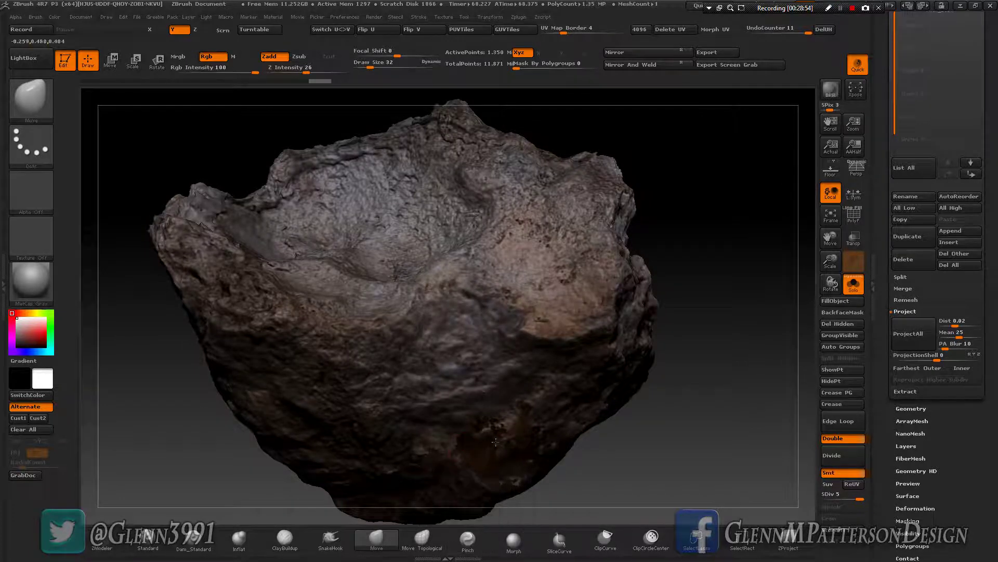
# - Subdivide Rock_Low to level 6, compare it with Rock_Scan1, and run ProjectAll on Rock_Low
pyautogui.click(844, 457)
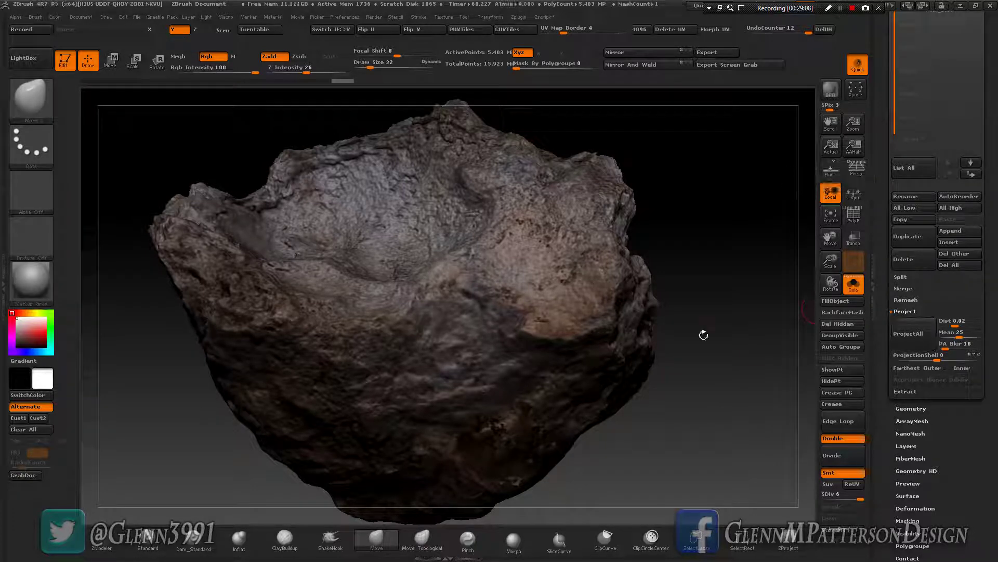
pyautogui.scroll(5, 950, 180)
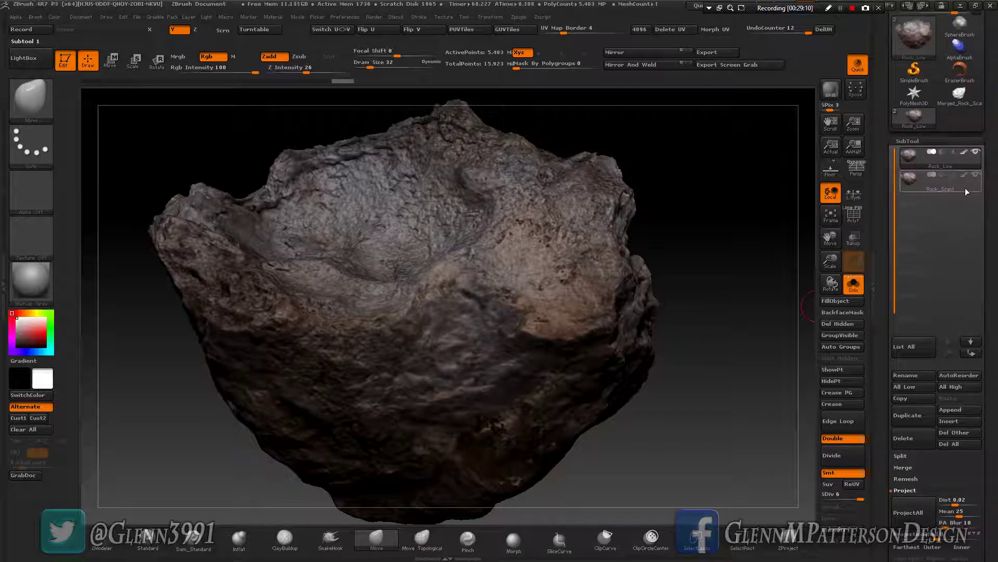
pyautogui.click(965, 188)
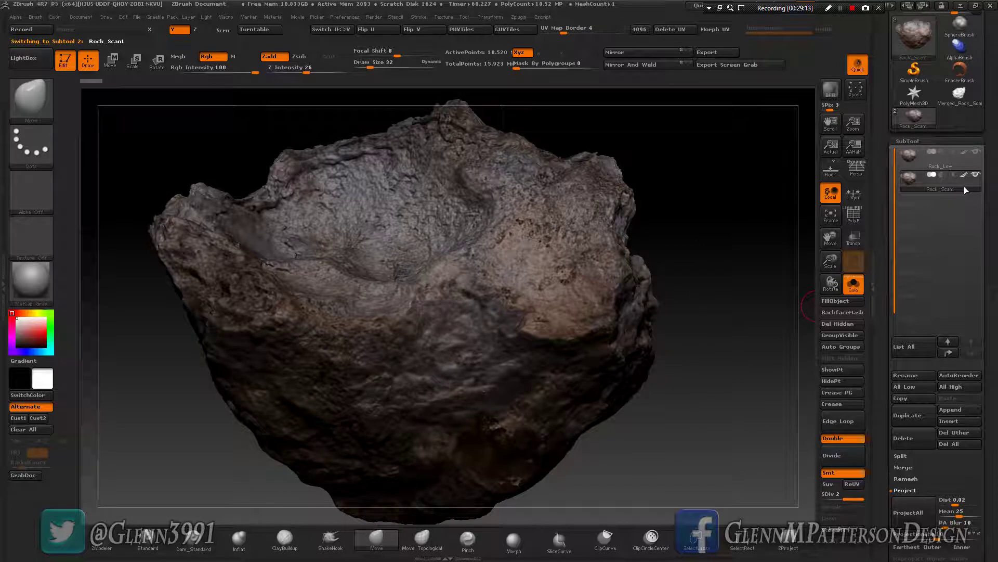
pyautogui.click(957, 162)
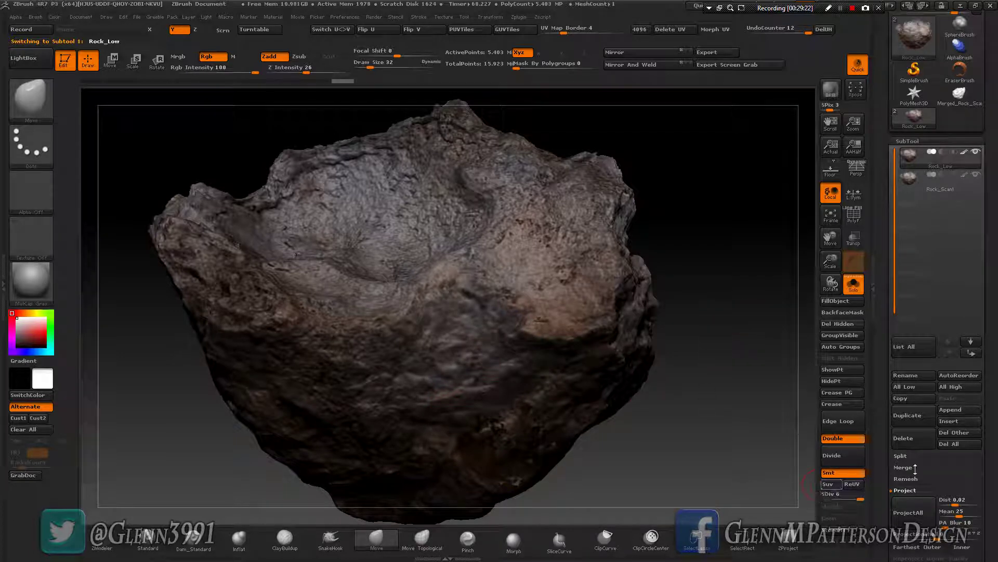
pyautogui.click(917, 510)
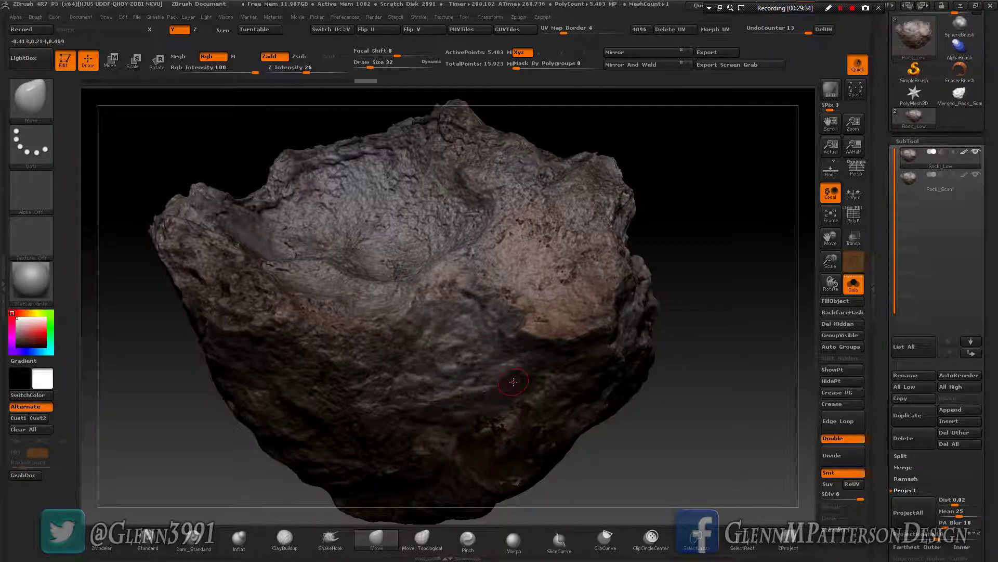
# - Delete all subtools other than Rock_Low
pyautogui.moveTo(513, 382); pyautogui.dragTo(579, 443, button='right')
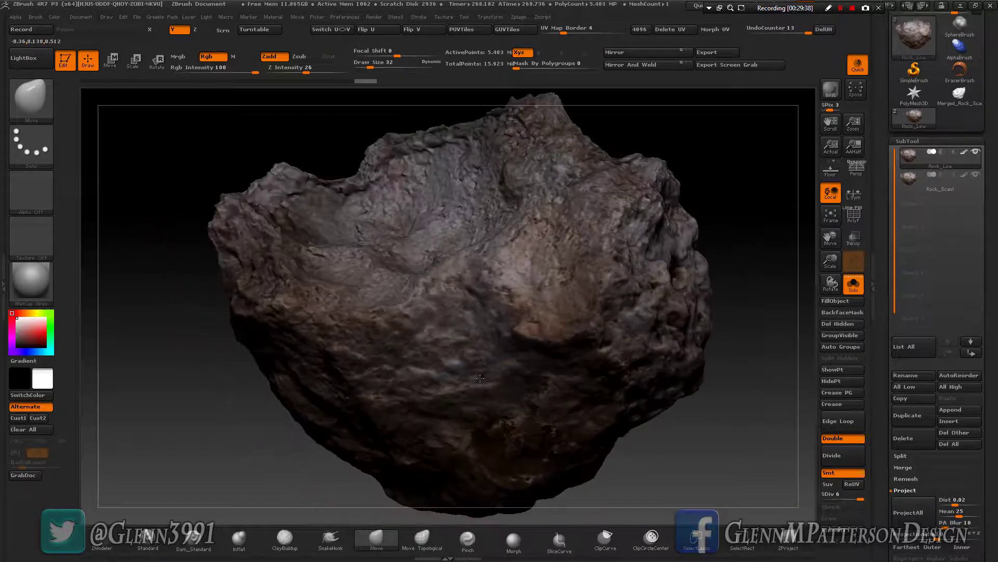
pyautogui.moveTo(505, 451); pyautogui.dragTo(568, 448, button='right')
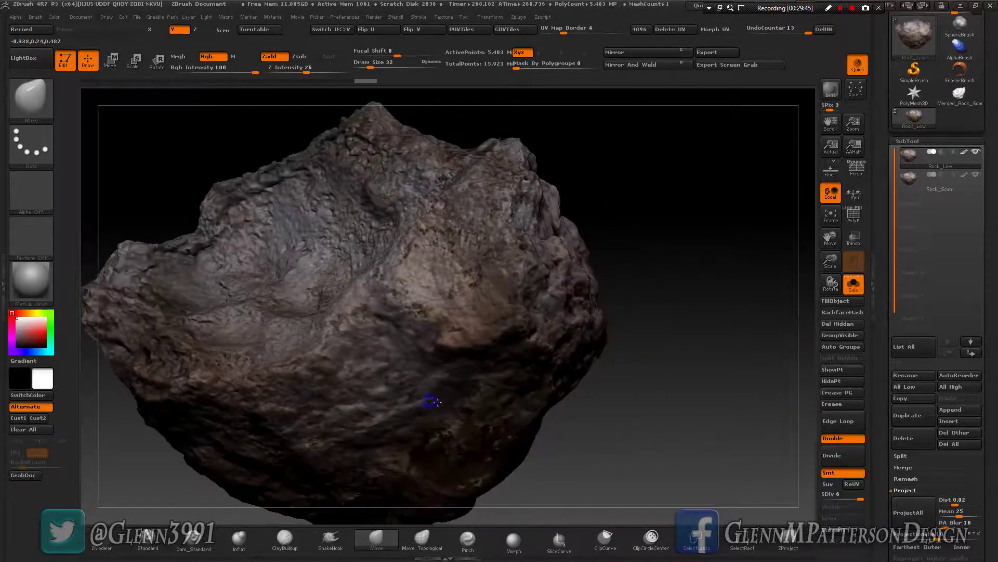
pyautogui.moveTo(423, 401); pyautogui.dragTo(460, 401, button='right')
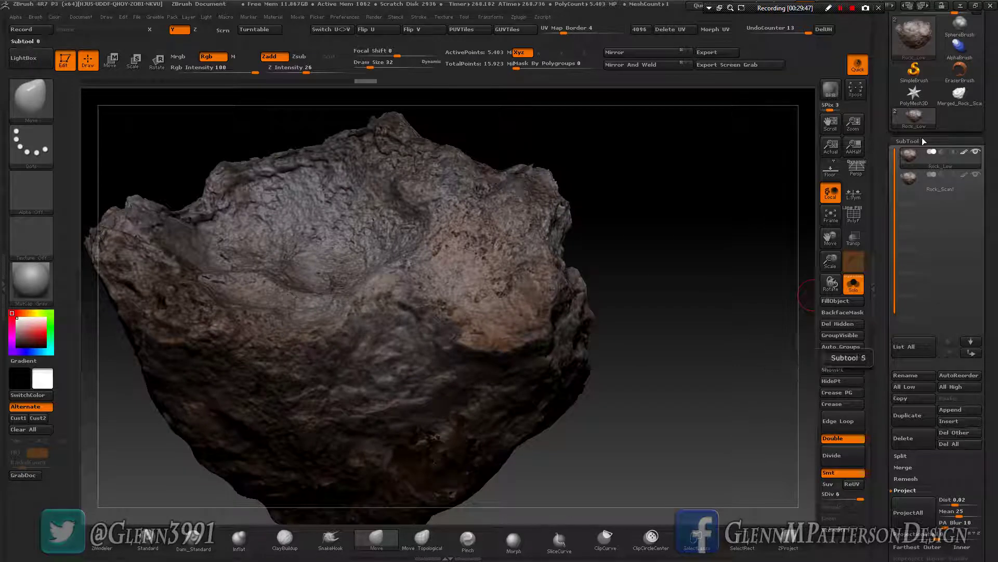
pyautogui.click(959, 432)
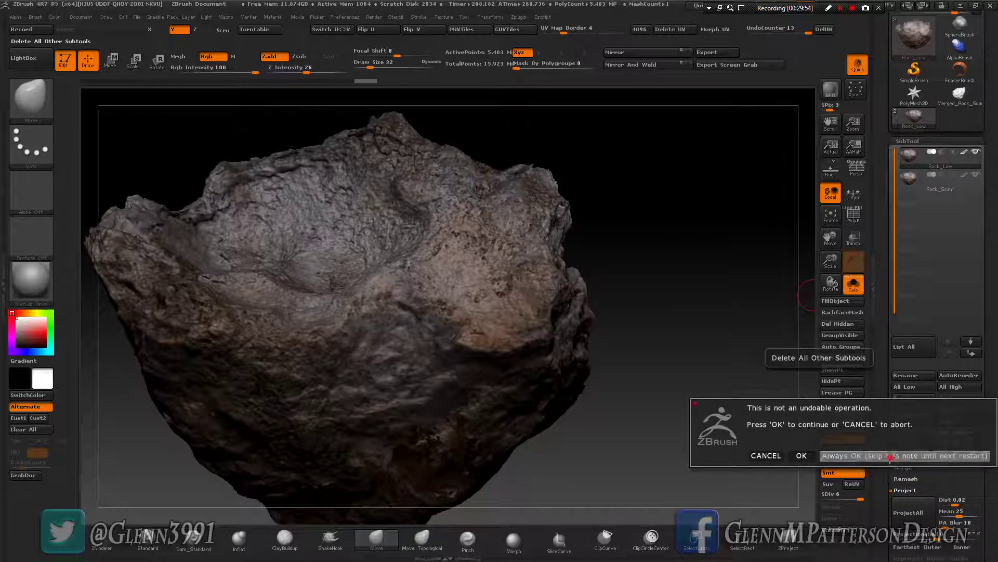
pyautogui.click(765, 454)
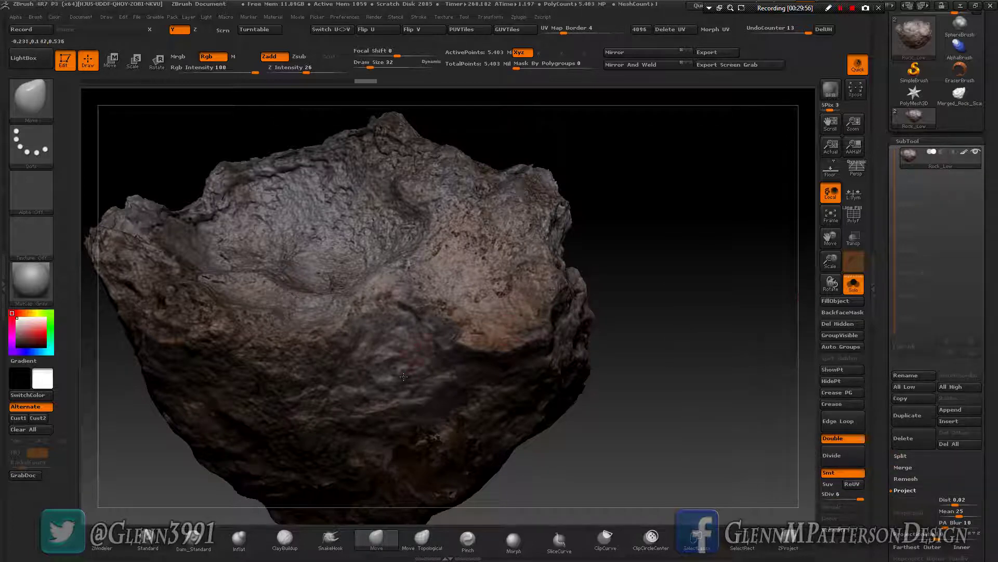
# - Compare the projected rock at subdivision level 1 and level 6
pyautogui.moveTo(474, 378); pyautogui.dragTo(572, 411)
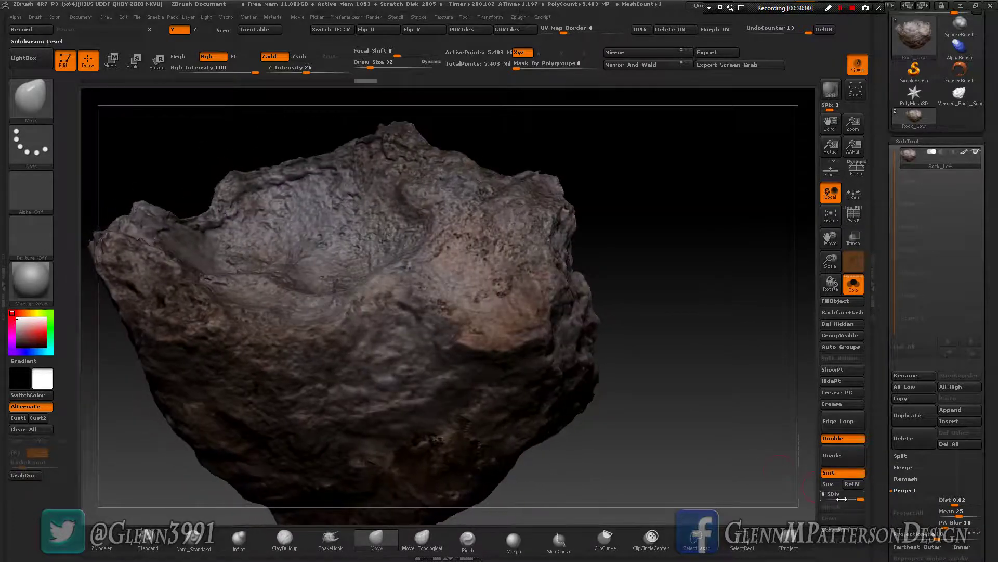
pyautogui.moveTo(860, 501); pyautogui.dragTo(824, 500)
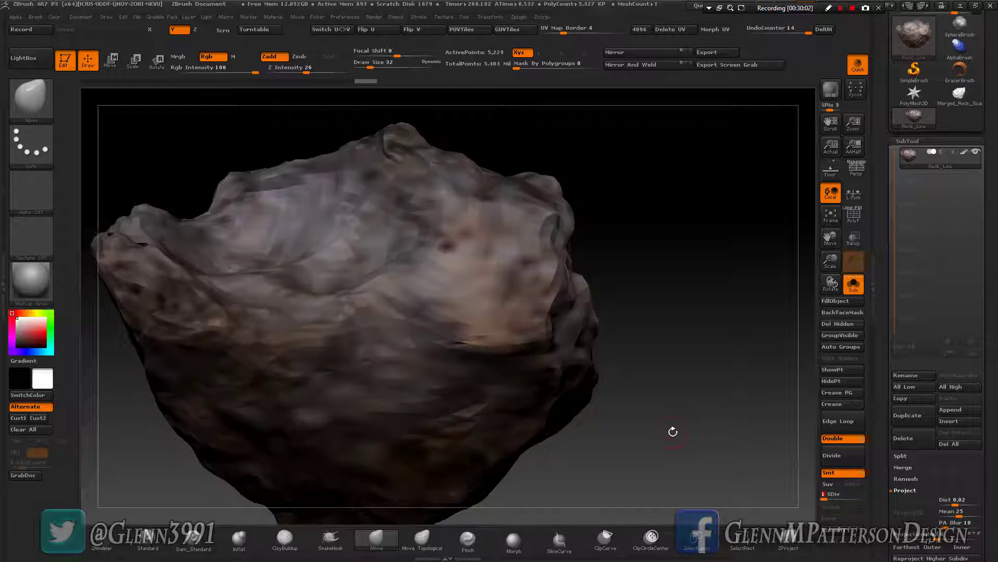
pyautogui.moveTo(827, 495); pyautogui.dragTo(878, 493)
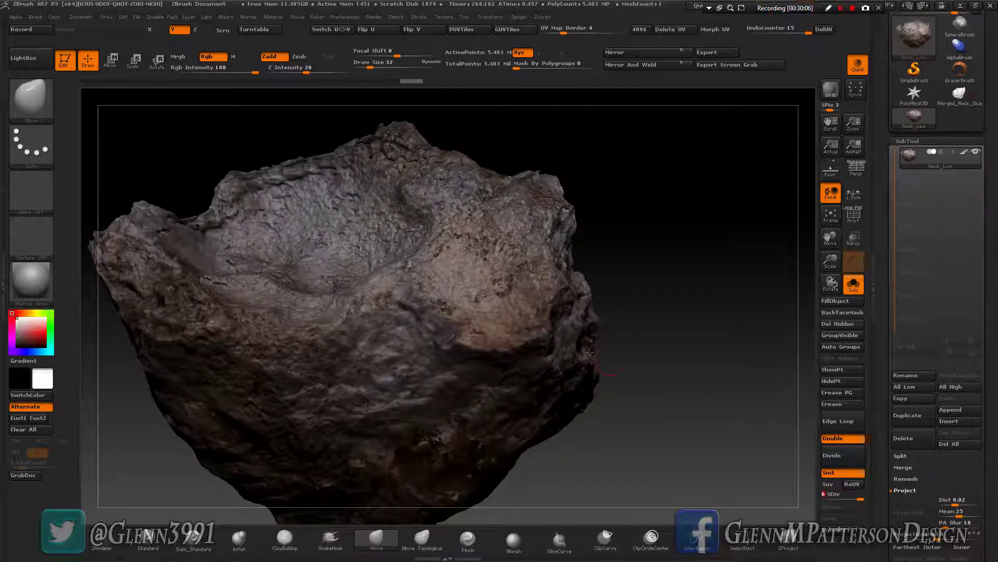
pyautogui.moveTo(477, 405)
pyautogui.mouseDown(button='right')
pyautogui.moveTo(495, 402)
pyautogui.moveTo(477, 398)
pyautogui.mouseUp(button='right')
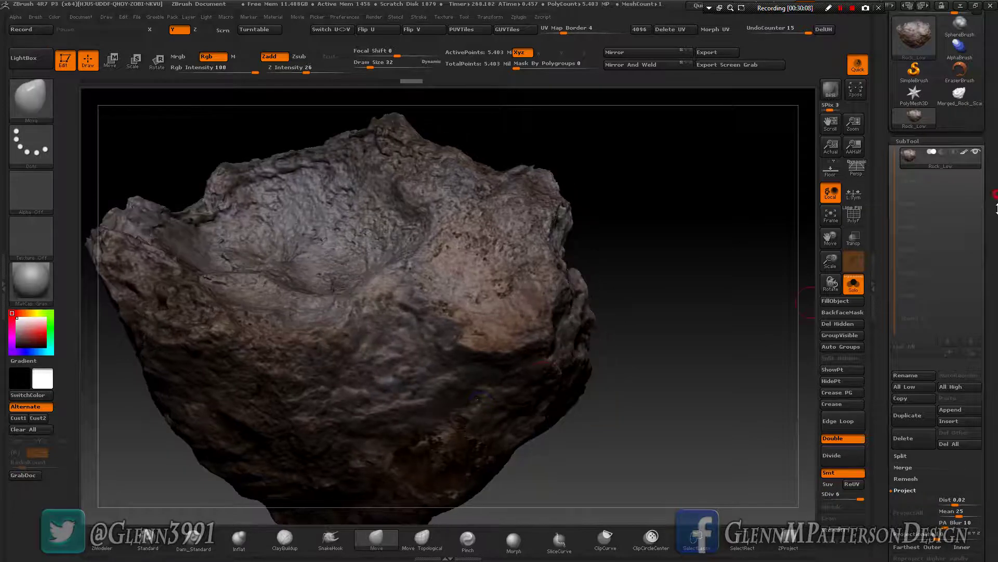
# - Save the tool as Rock_Low in the Photoscan DEMO folder, replacing the existing file
pyautogui.scroll(5, 997, 208)
pyautogui.click(960, 271)
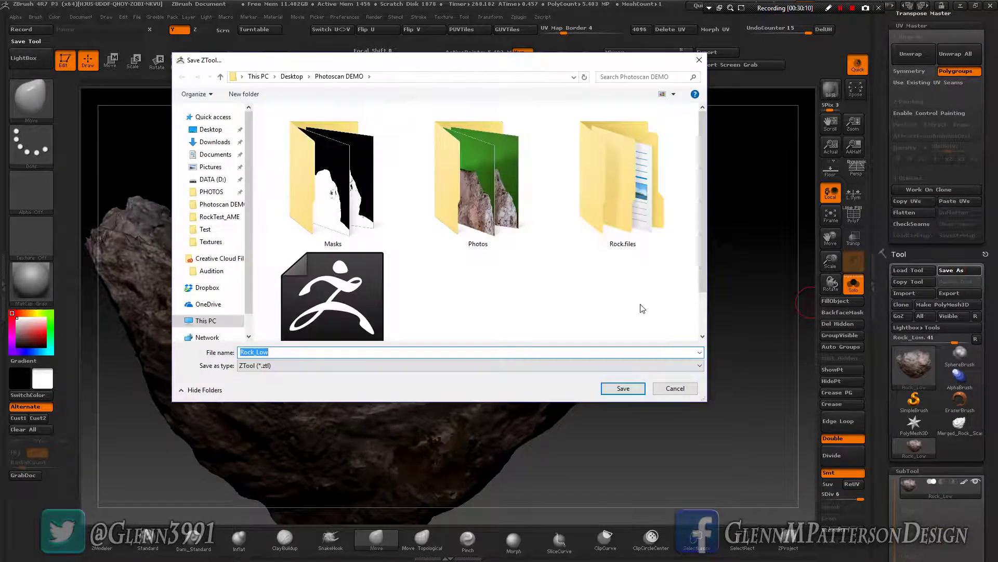
pyautogui.click(619, 387)
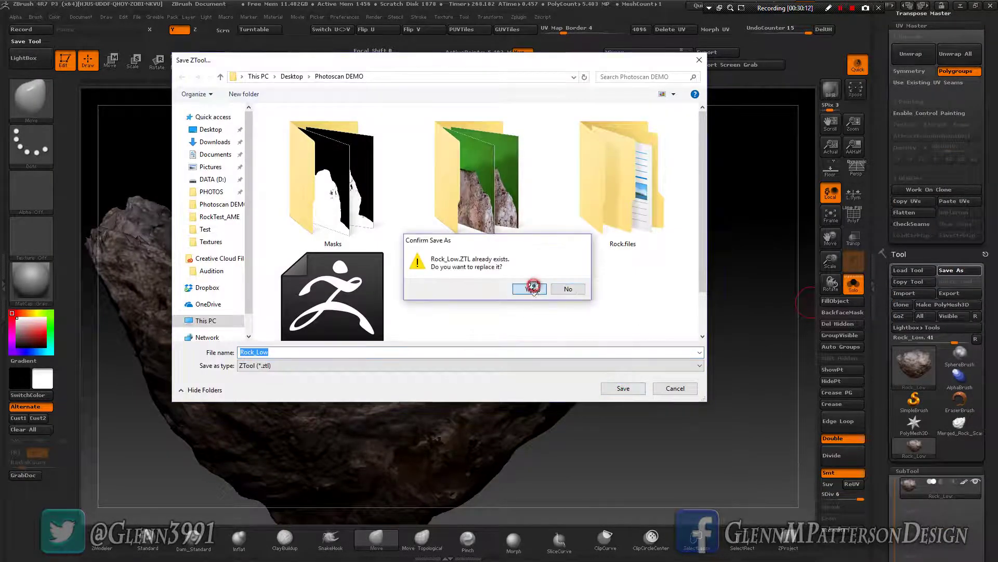
pyautogui.click(532, 289)
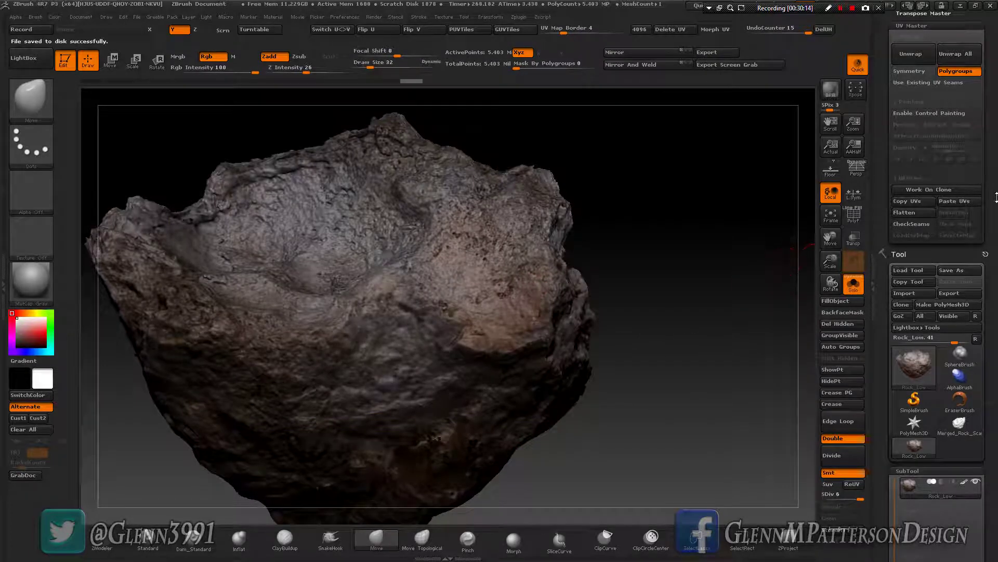
# - Check the Photoscan DEMO folder for the saved Rock_Low tool file without loading it
pyautogui.click(916, 271)
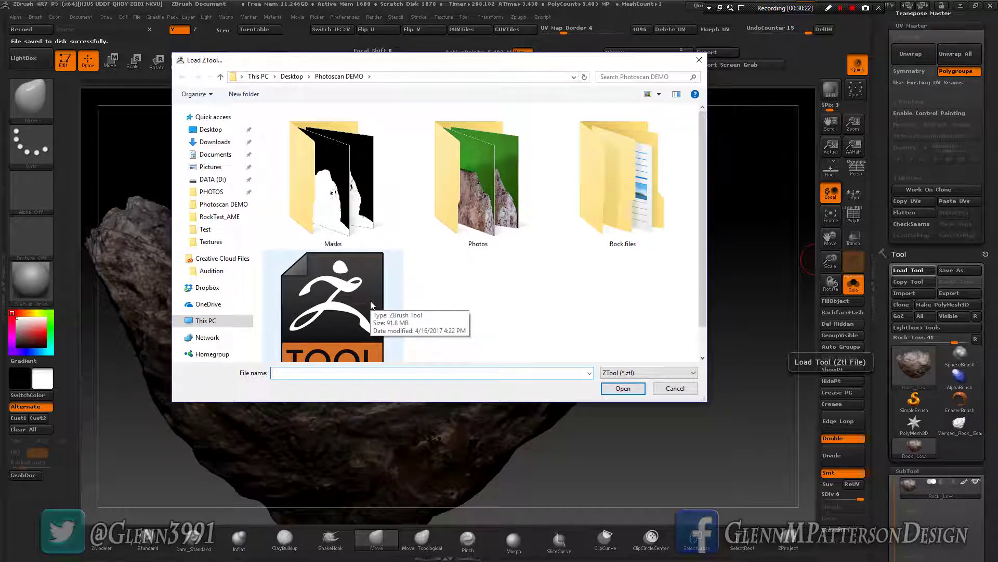
pyautogui.scroll(-1, 680, 298)
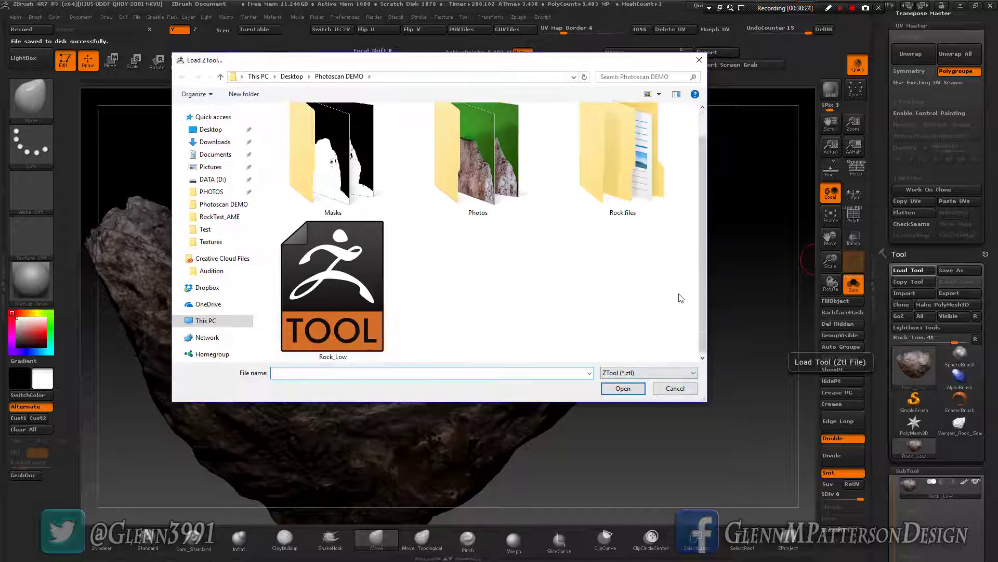
pyautogui.click(670, 389)
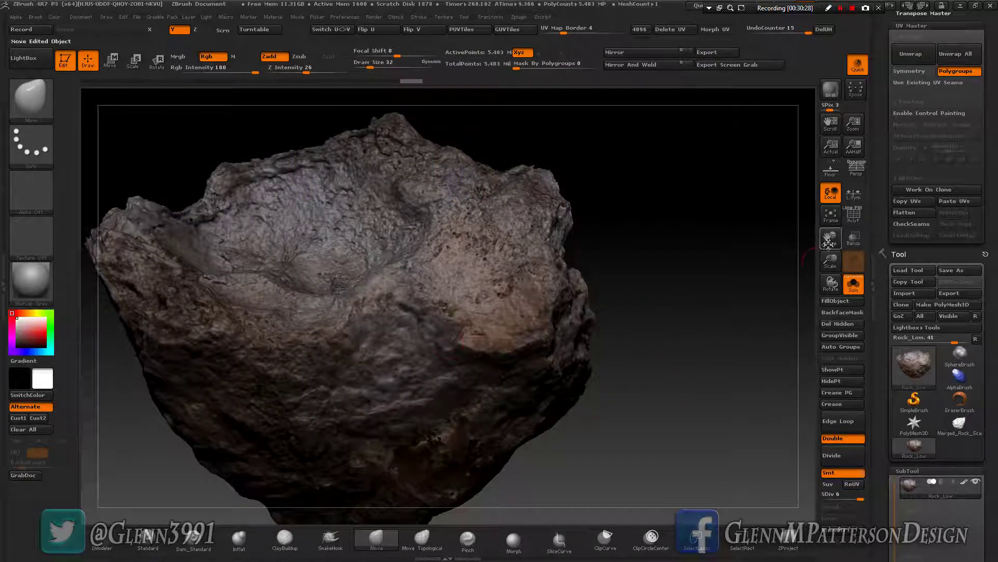
# - Set the Smooth brush to affect geometry only, with Rgb off, Z Intensity 8 and Draw Size 14
pyautogui.moveTo(729, 245); pyautogui.dragTo(440, 403)
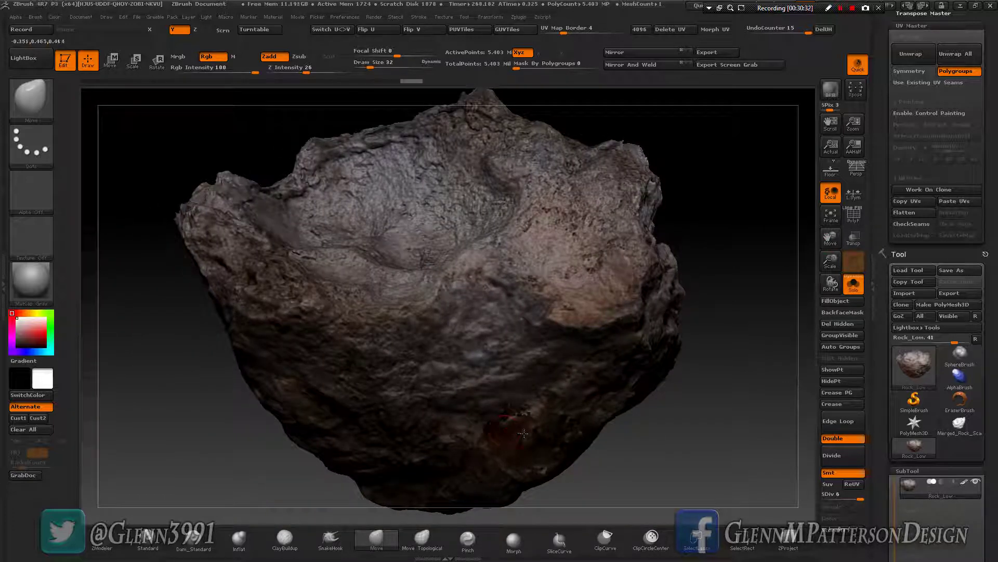
pyautogui.moveTo(523, 433); pyautogui.dragTo(567, 390)
pyautogui.moveTo(831, 240); pyautogui.dragTo(831, 203)
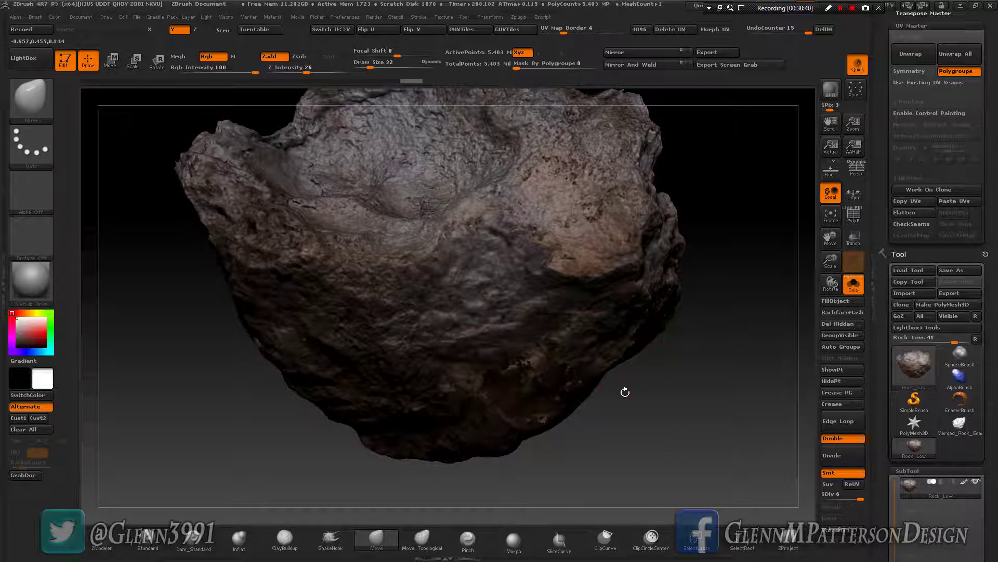
pyautogui.moveTo(831, 261); pyautogui.dragTo(613, 327)
pyautogui.moveTo(602, 330)
pyautogui.mouseDown(button='right')
pyautogui.moveTo(613, 309)
pyautogui.moveTo(416, 246)
pyautogui.mouseUp(button='right')
pyautogui.press('shift')
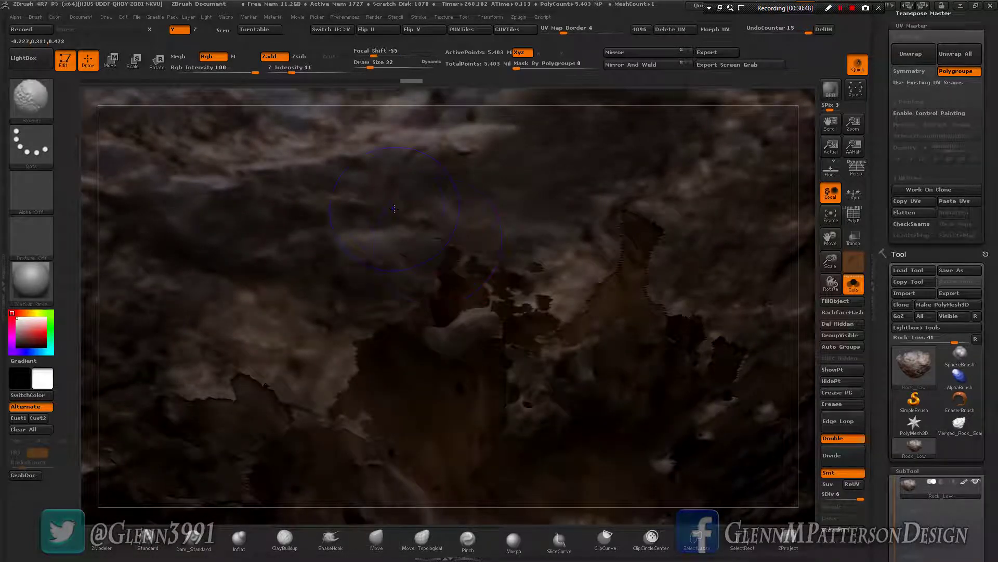
pyautogui.click(210, 57)
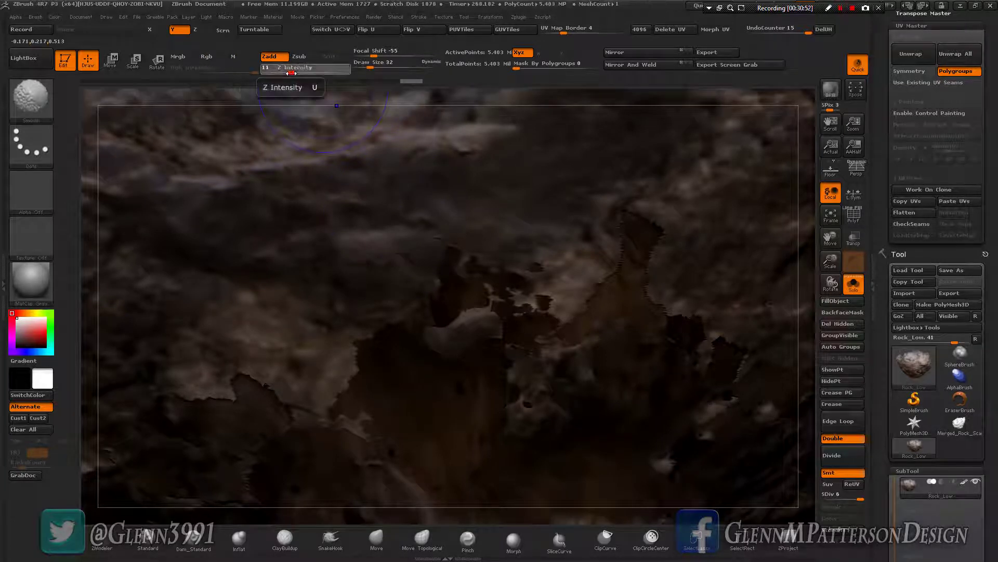
pyautogui.click(287, 73)
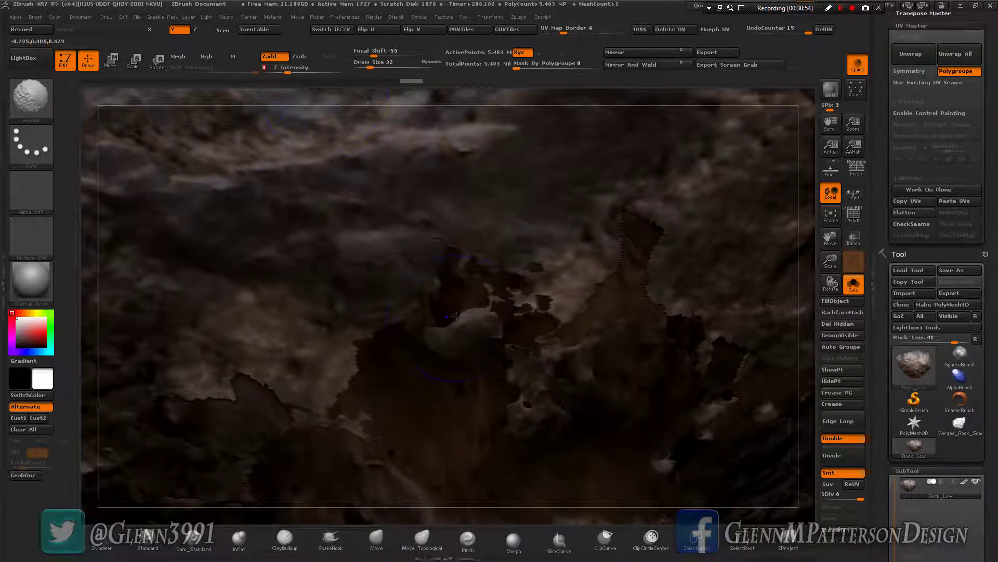
pyautogui.press('space')
pyautogui.moveTo(462, 320); pyautogui.dragTo(455, 321)
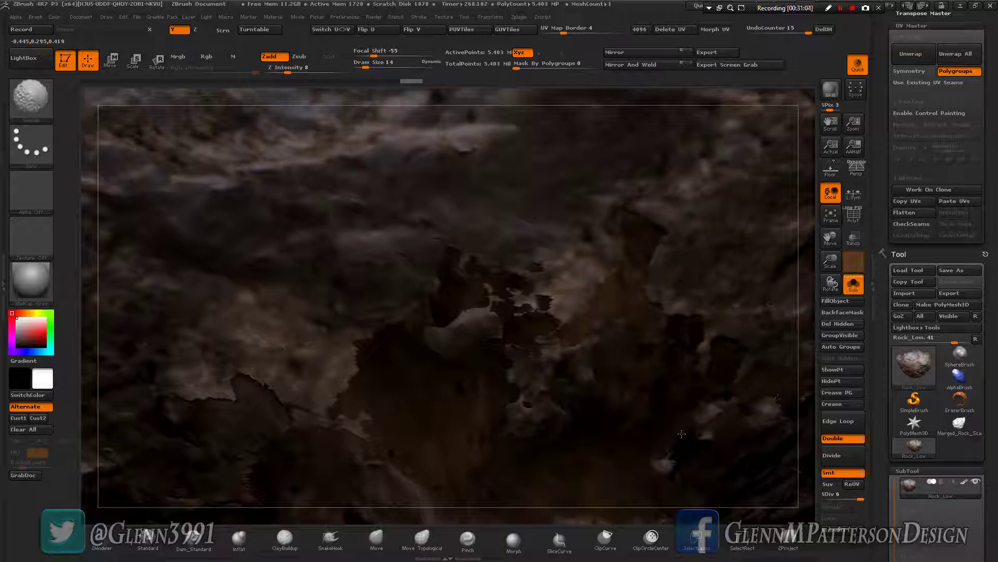
# - Smooth the jagged projection artefacts in the surface around the rock's dark underside
pyautogui.moveTo(676, 463); pyautogui.dragTo(598, 411)
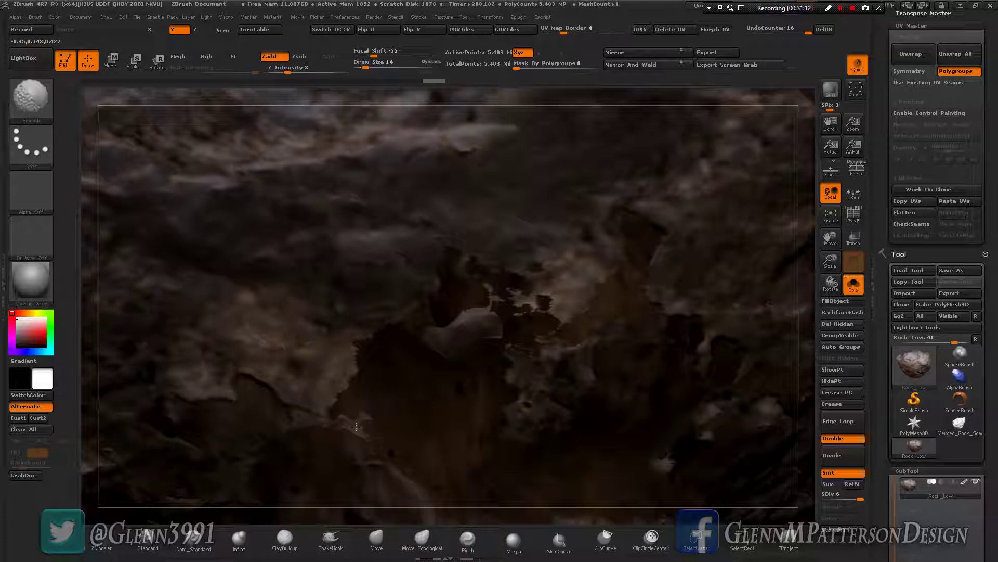
pyautogui.moveTo(828, 237)
pyautogui.mouseDown()
pyautogui.moveTo(676, 196)
pyautogui.moveTo(502, 334)
pyautogui.moveTo(550, 304)
pyautogui.mouseUp()
pyautogui.press('shift')
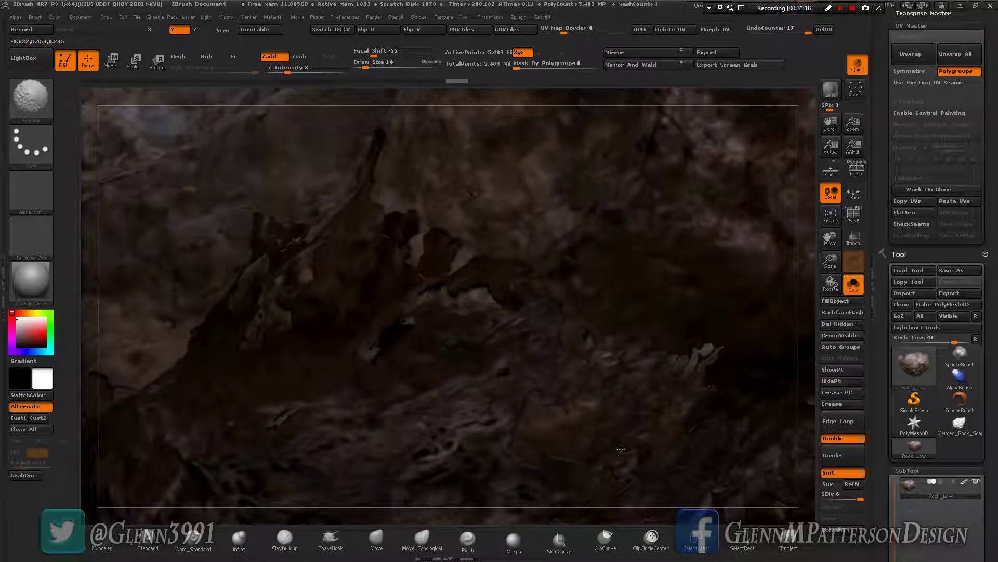
pyautogui.keyDown('shift'); pyautogui.moveTo(591, 508); pyautogui.dragTo(653, 267); pyautogui.keyUp('shift')
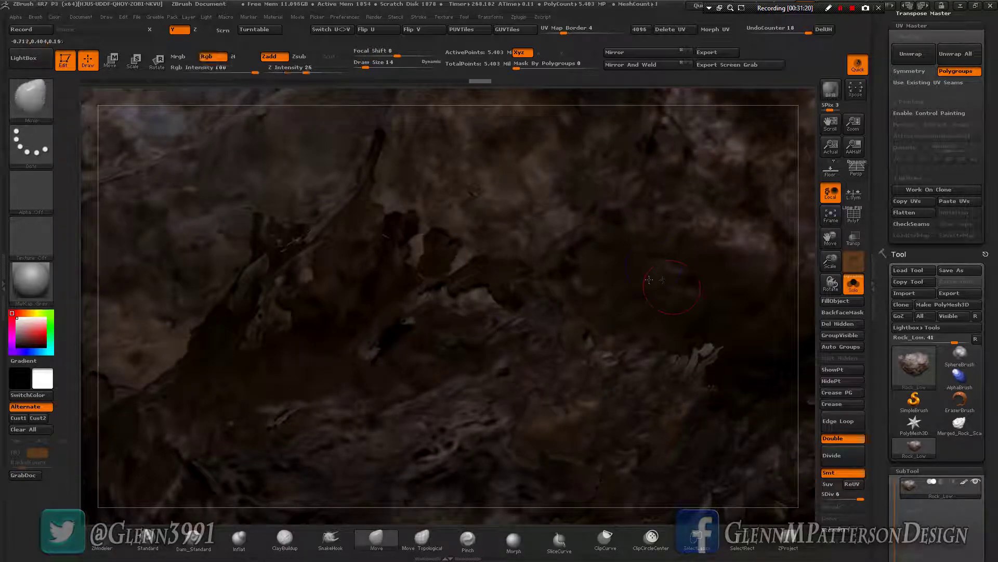
pyautogui.moveTo(831, 236); pyautogui.dragTo(728, 141)
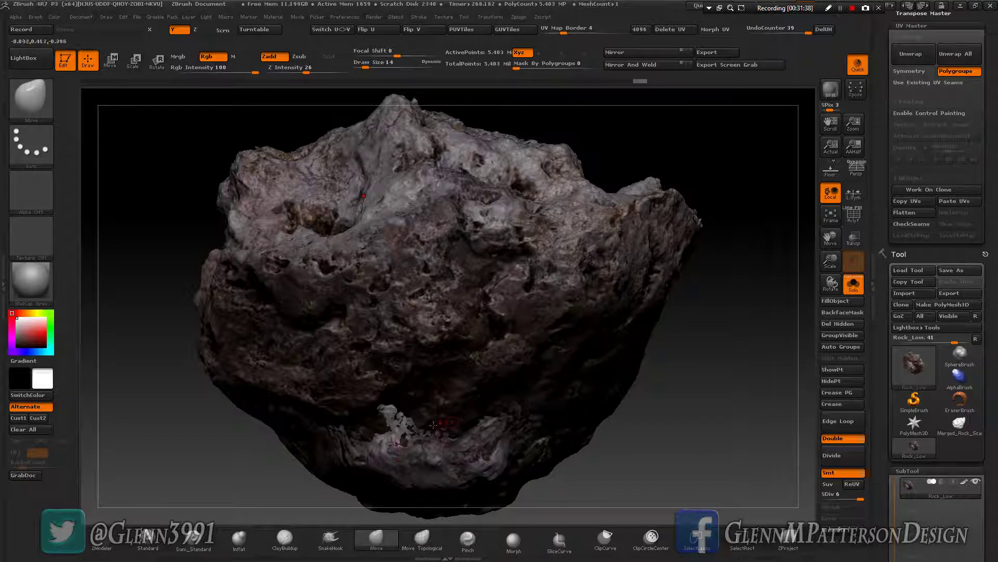
# - Switch the material to Flat Color and frame the jagged white colour seam near the rock's base
pyautogui.moveTo(434, 431)
pyautogui.mouseDown(button='right')
pyautogui.moveTo(395, 431)
pyautogui.moveTo(430, 431)
pyautogui.mouseUp(button='right')
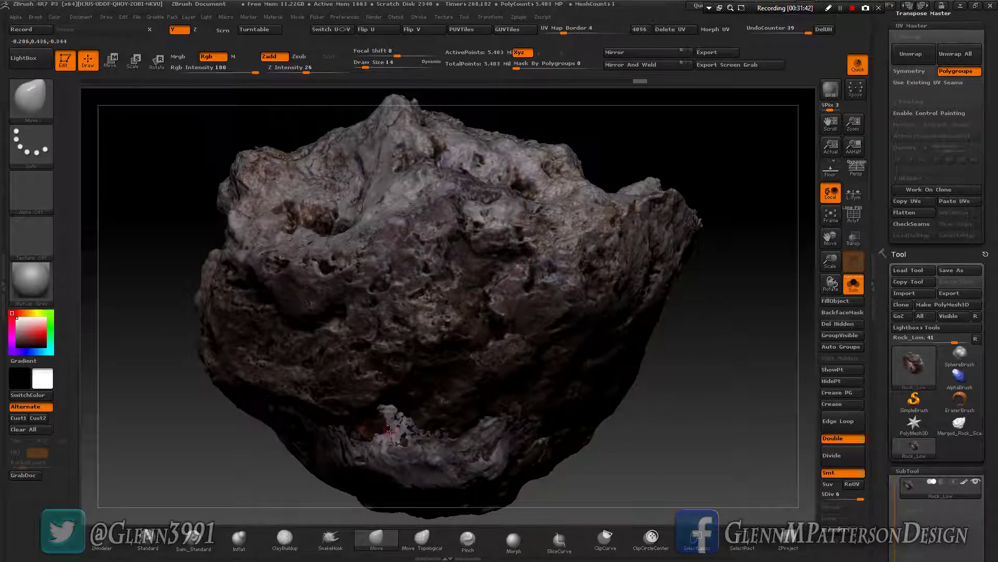
pyautogui.click(29, 282)
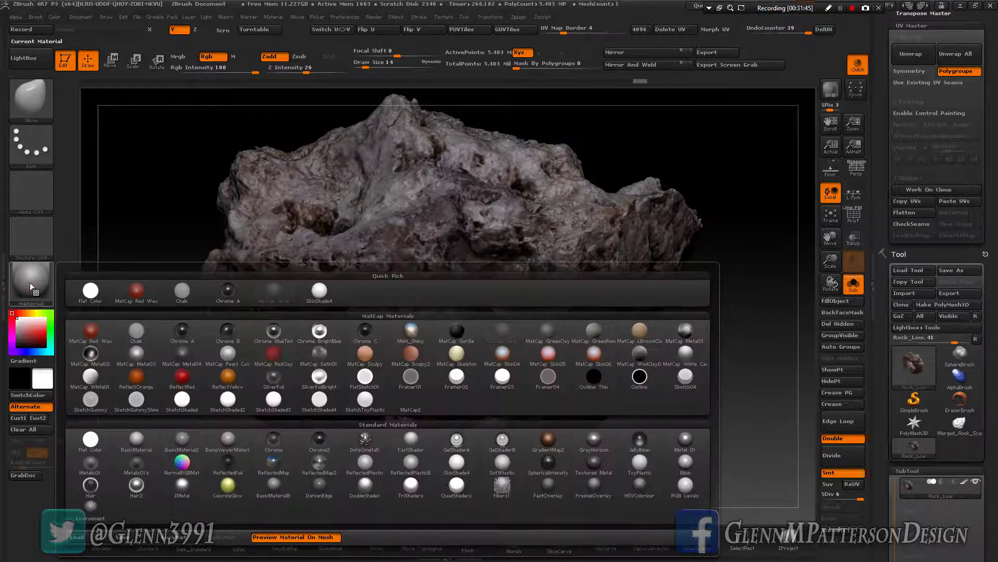
pyautogui.click(92, 442)
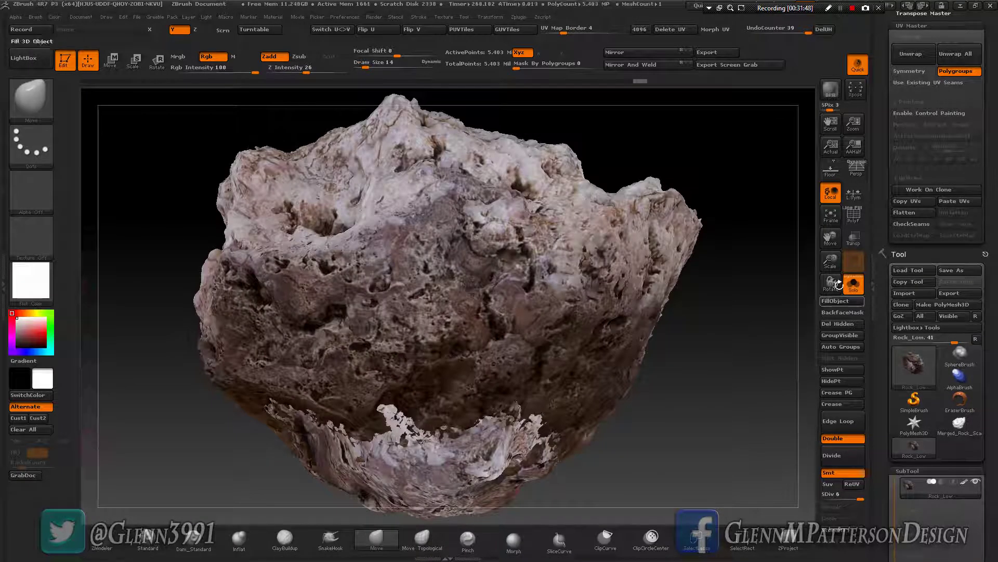
pyautogui.moveTo(831, 269); pyautogui.dragTo(436, 414)
pyautogui.moveTo(831, 237); pyautogui.dragTo(594, 242)
# - Set the Standard brush to paint colour only, with Zadd off, Rgb on and Rgb Intensity 11
pyautogui.click(269, 56)
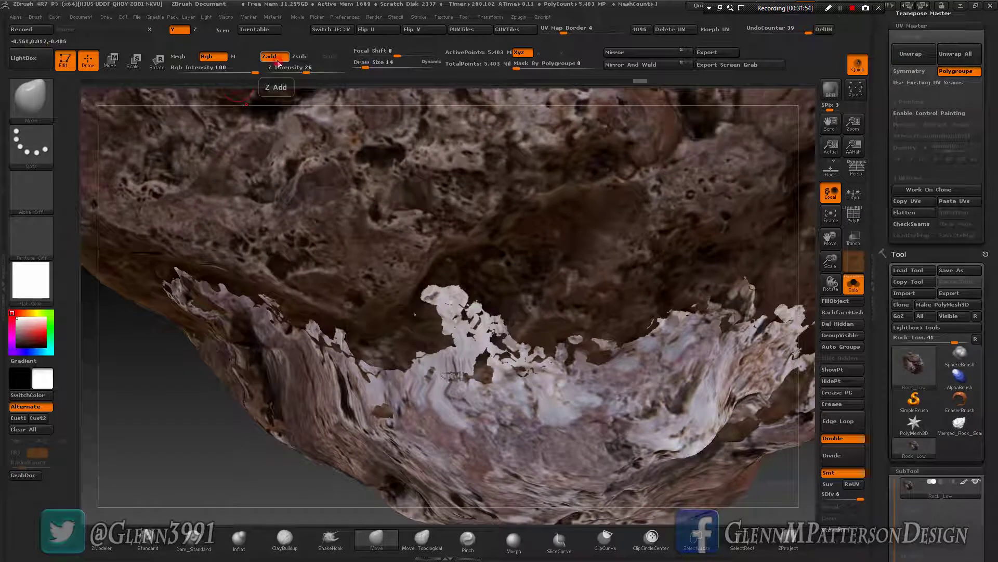
pyautogui.moveTo(205, 71)
pyautogui.mouseDown()
pyautogui.moveTo(190, 72)
pyautogui.moveTo(200, 71)
pyautogui.mouseUp()
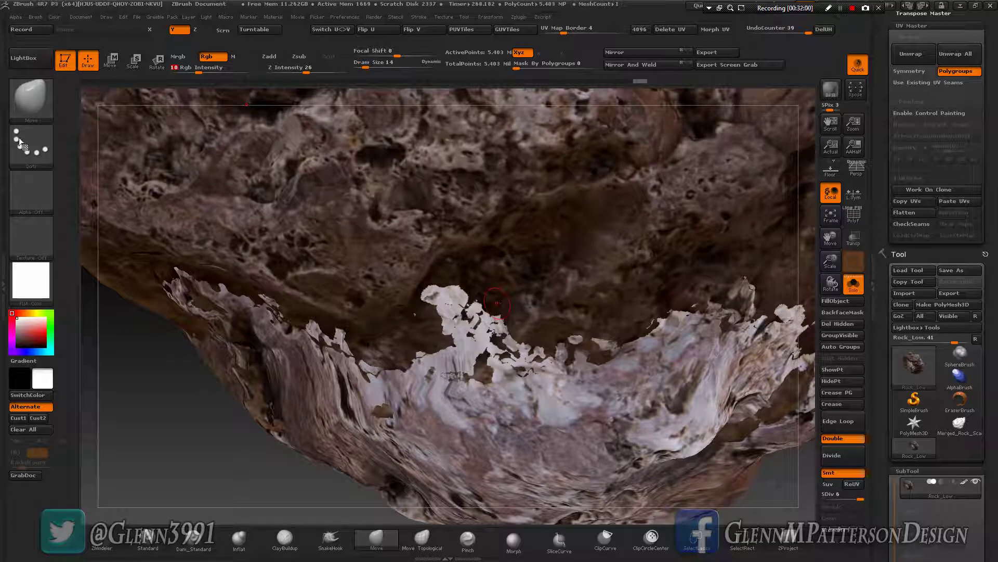
pyautogui.click(148, 536)
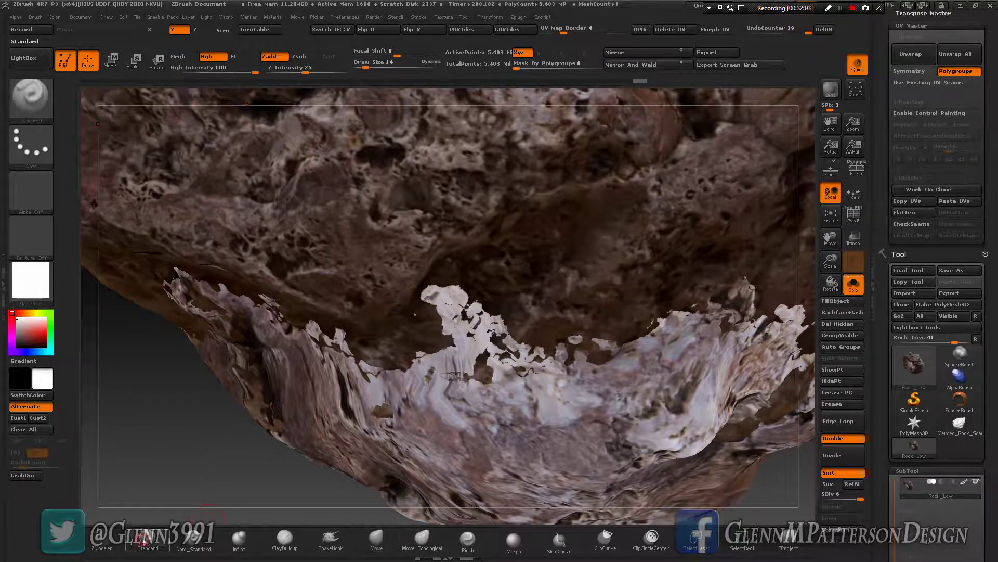
pyautogui.click(214, 57)
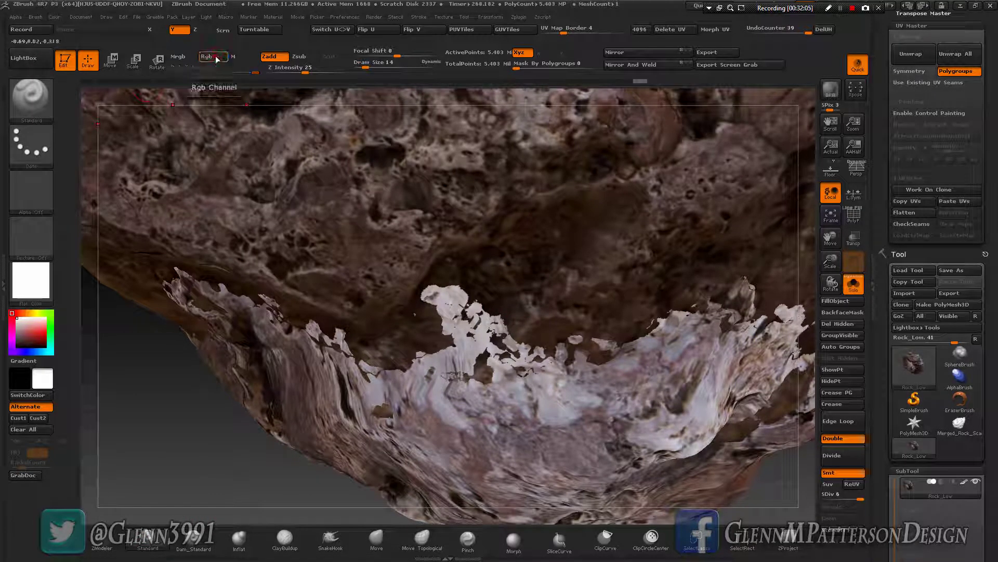
pyautogui.click(207, 69)
pyautogui.write('20')
pyautogui.moveTo(207, 70); pyautogui.dragTo(200, 70)
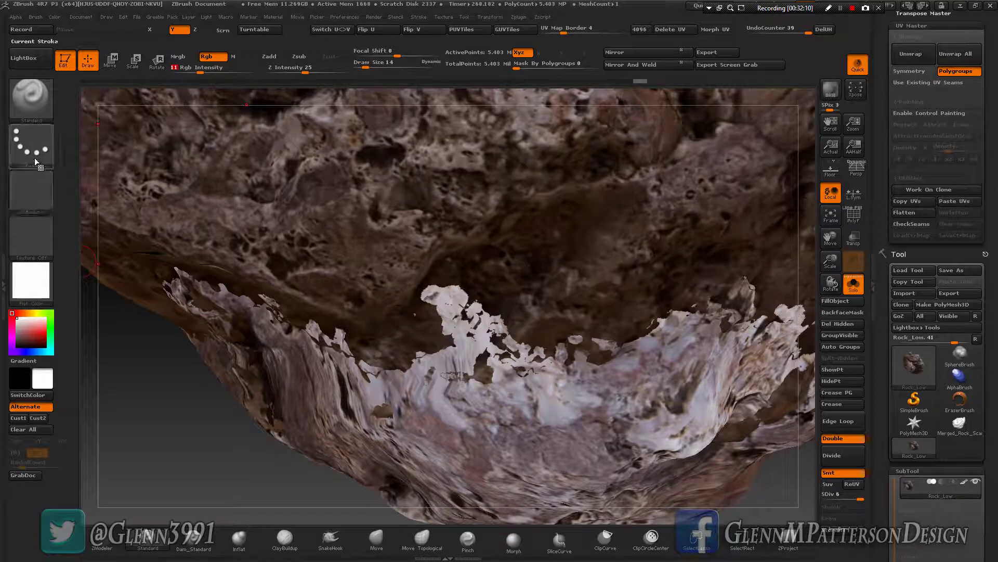
# - Give the Standard brush the Color Spray stroke and a Draw Size of 10
pyautogui.click(39, 138)
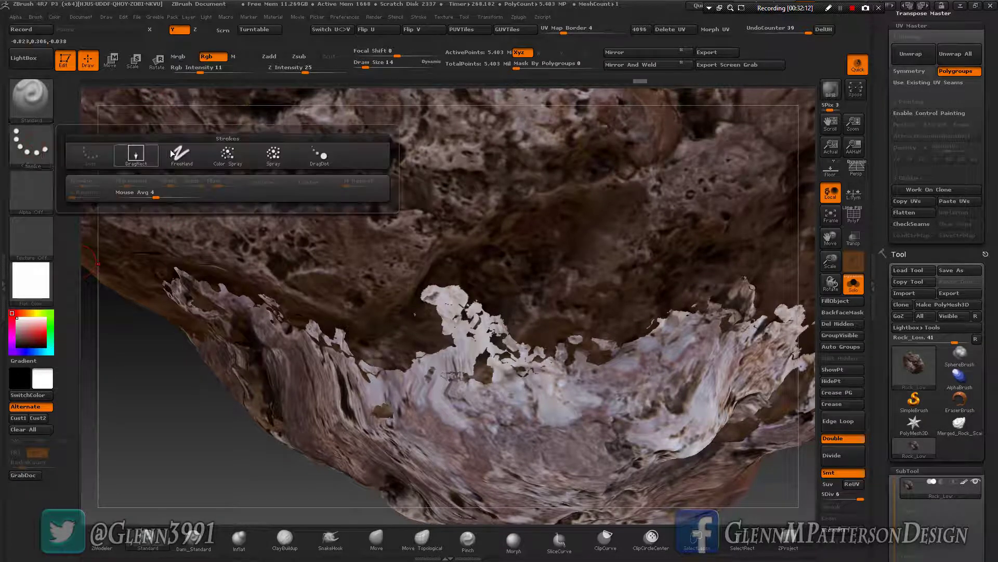
pyautogui.click(229, 155)
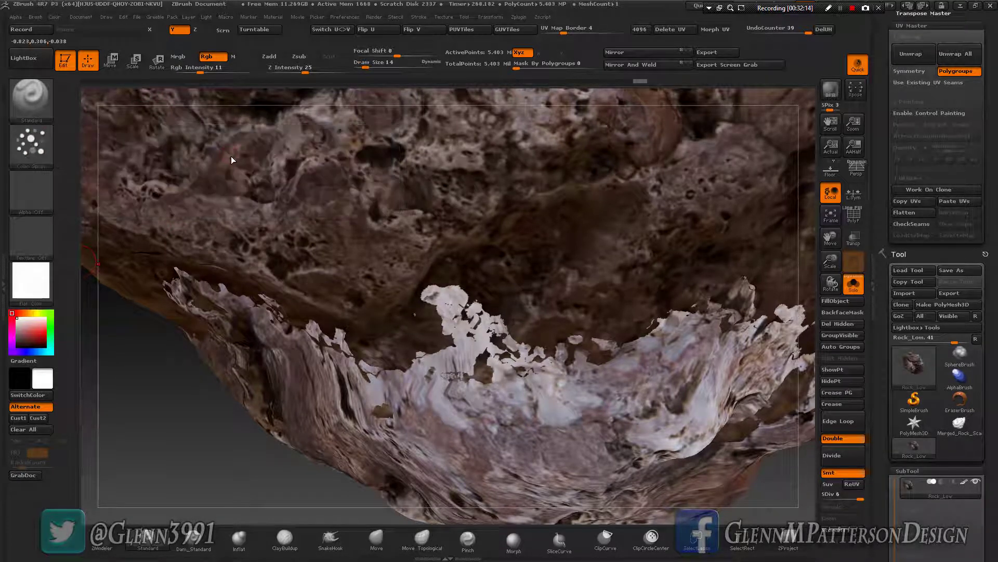
pyautogui.press('space')
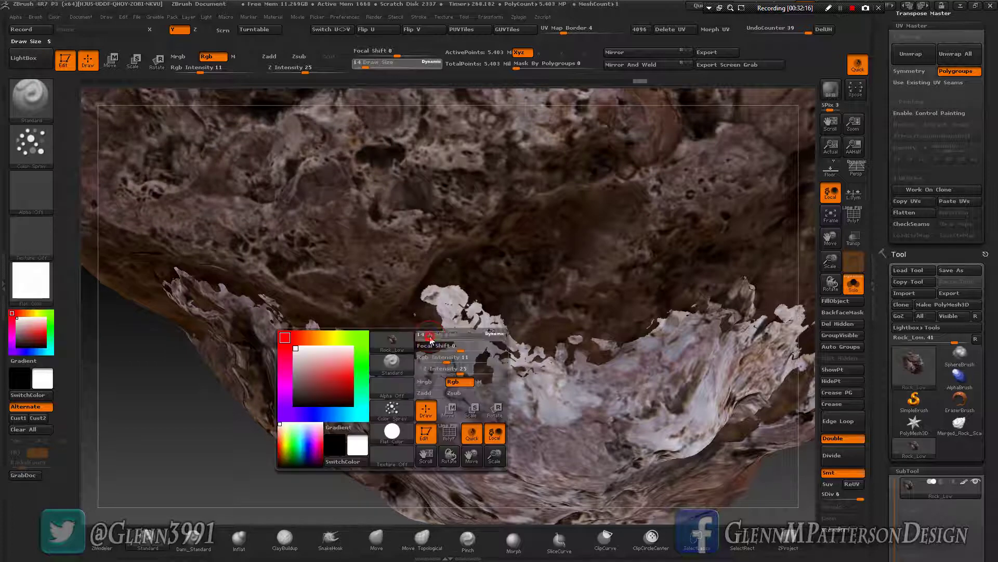
pyautogui.moveTo(428, 336); pyautogui.dragTo(430, 337)
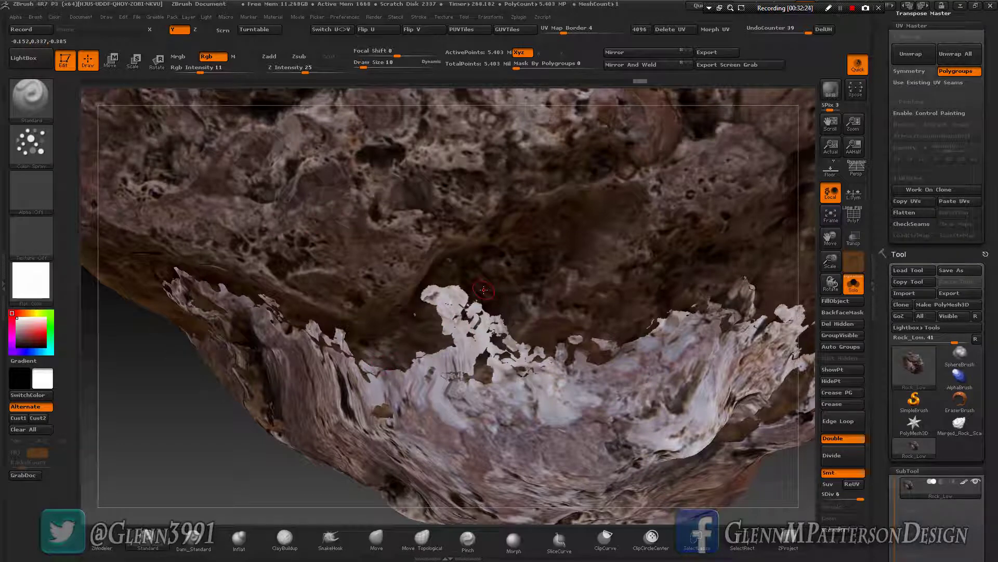
# - Sample the dark brown beside the white patch, undo the trial stroke and set Rgb Intensity to 4
pyautogui.press('c')
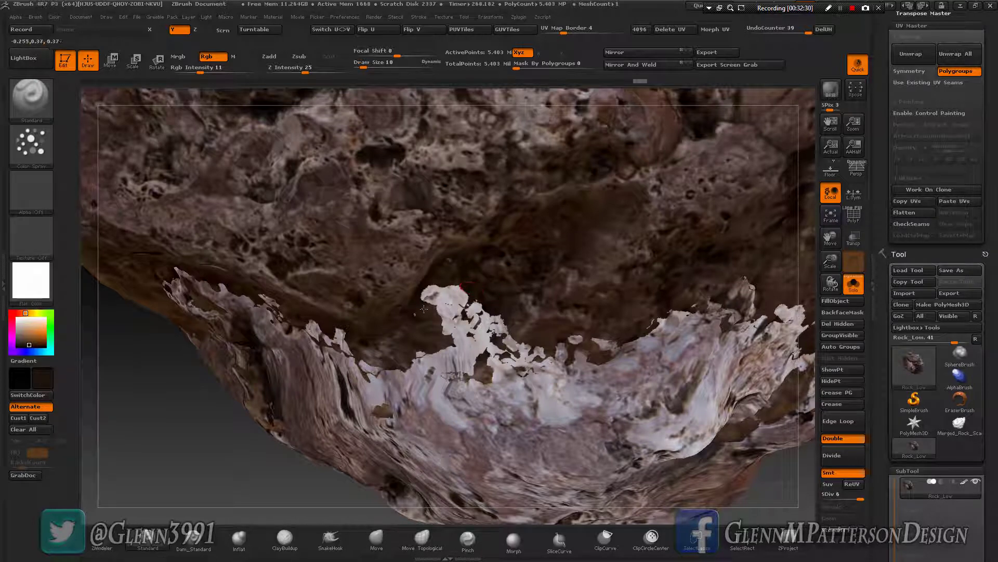
pyautogui.moveTo(432, 304)
pyautogui.mouseDown()
pyautogui.moveTo(419, 295)
pyautogui.moveTo(463, 310)
pyautogui.mouseUp()
pyautogui.hotkey('ctrl', 'z')
pyautogui.press('space')
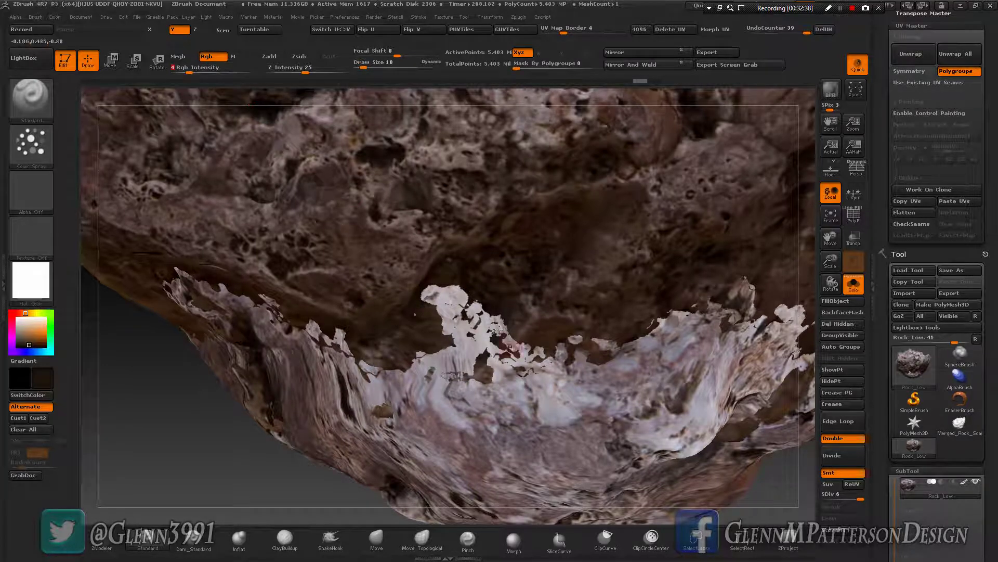
# - Paint sampled browns over the white patch along the seam, and soften the right part's lower edge with sampled pale mauve
pyautogui.moveTo(445, 287)
pyautogui.mouseDown()
pyautogui.moveTo(416, 294)
pyautogui.moveTo(461, 284)
pyautogui.mouseUp()
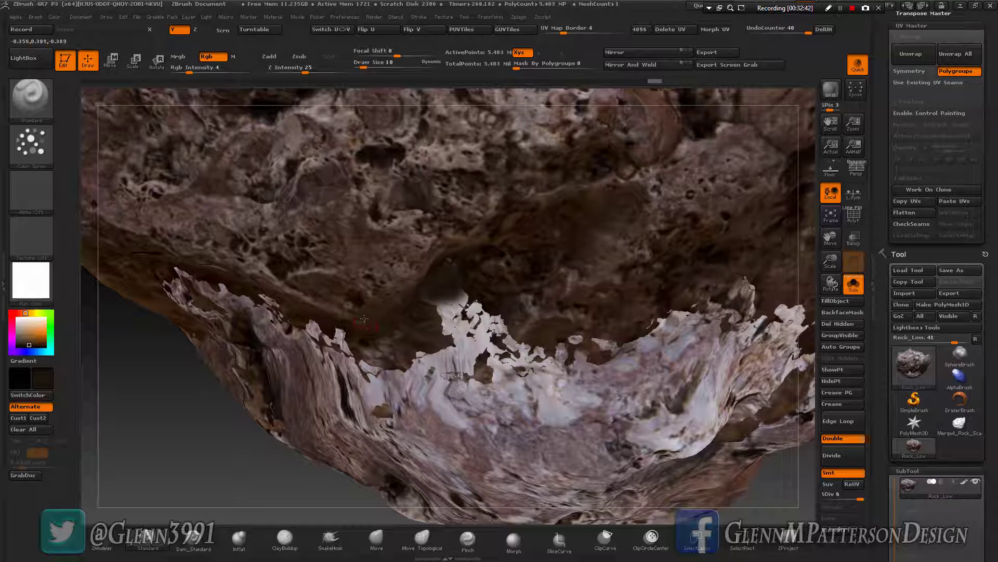
pyautogui.moveTo(439, 308)
pyautogui.mouseDown()
pyautogui.moveTo(422, 312)
pyautogui.moveTo(461, 302)
pyautogui.moveTo(526, 325)
pyautogui.moveTo(500, 338)
pyautogui.moveTo(484, 316)
pyautogui.moveTo(428, 325)
pyautogui.moveTo(471, 338)
pyautogui.moveTo(392, 357)
pyautogui.mouseUp()
pyautogui.press('c')
pyautogui.press('c')
pyautogui.moveTo(493, 306)
pyautogui.mouseDown()
pyautogui.moveTo(400, 345)
pyautogui.moveTo(481, 344)
pyautogui.moveTo(437, 351)
pyautogui.mouseUp()
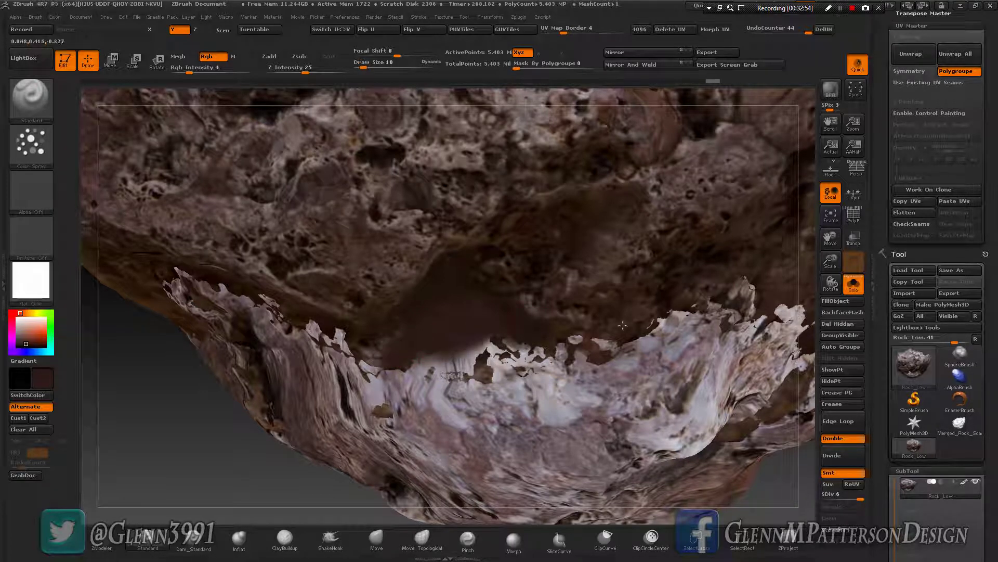
pyautogui.moveTo(620, 324)
pyautogui.mouseDown()
pyautogui.moveTo(597, 346)
pyautogui.moveTo(539, 349)
pyautogui.moveTo(654, 338)
pyautogui.moveTo(676, 312)
pyautogui.moveTo(650, 325)
pyautogui.moveTo(671, 335)
pyautogui.mouseUp()
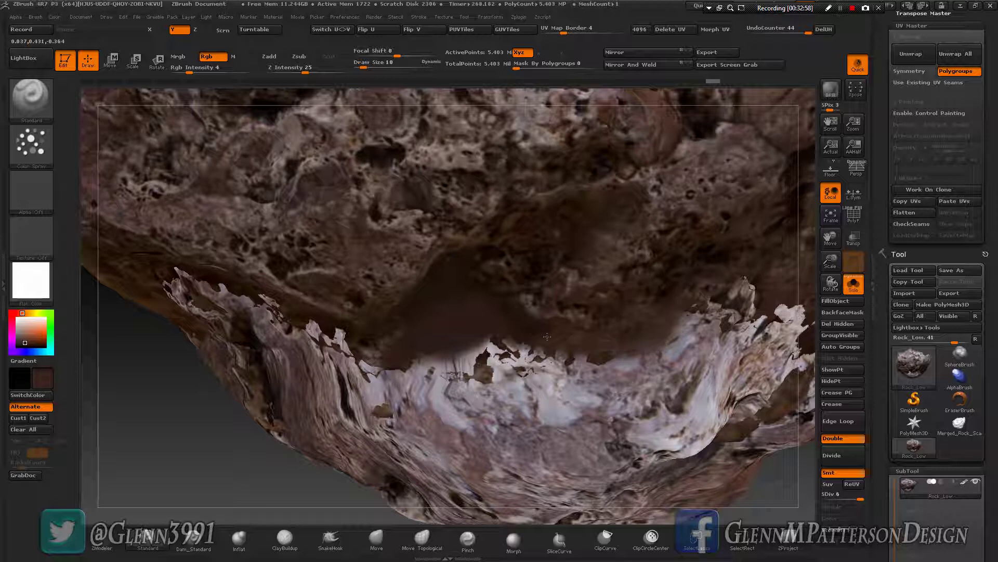
pyautogui.press('c')
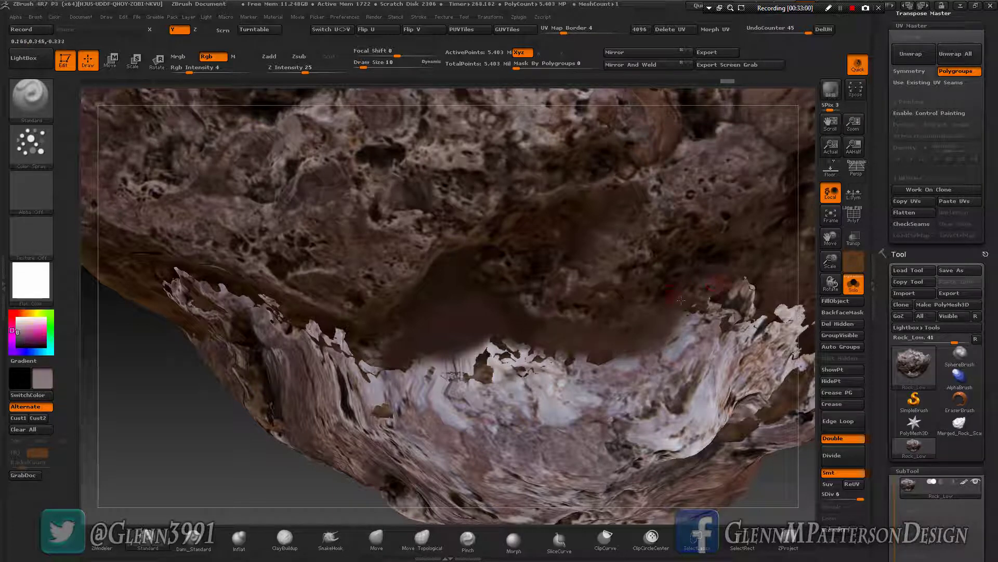
pyautogui.moveTo(679, 324); pyautogui.dragTo(566, 359)
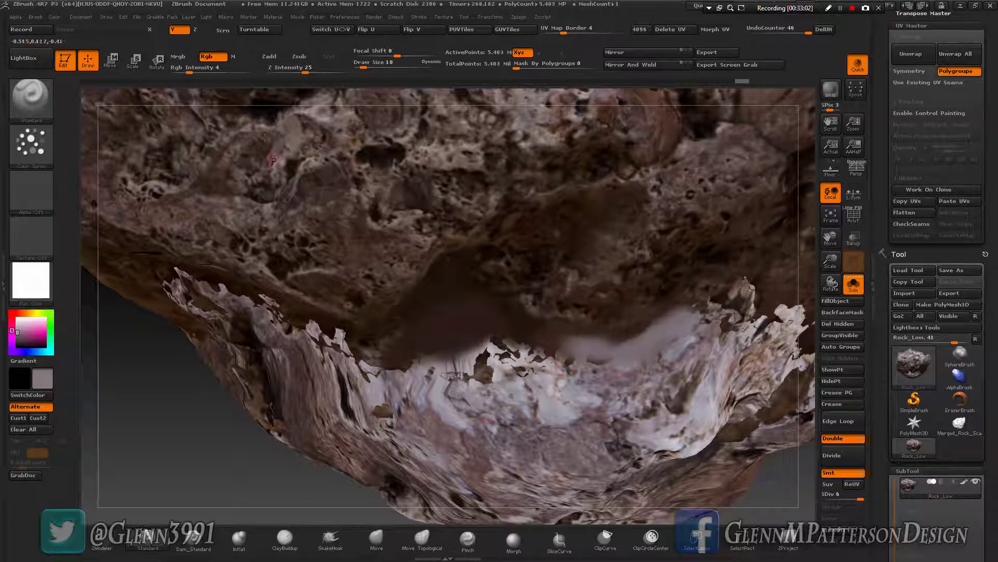
# - Set Rgb Intensity to 1 and paint sampled brown over the jagged right end of the seam
pyautogui.moveTo(188, 72); pyautogui.dragTo(181, 72)
pyautogui.press('c')
pyautogui.moveTo(662, 323)
pyautogui.mouseDown()
pyautogui.moveTo(606, 348)
pyautogui.moveTo(555, 333)
pyautogui.moveTo(710, 307)
pyautogui.moveTo(729, 284)
pyautogui.moveTo(780, 289)
pyautogui.mouseUp()
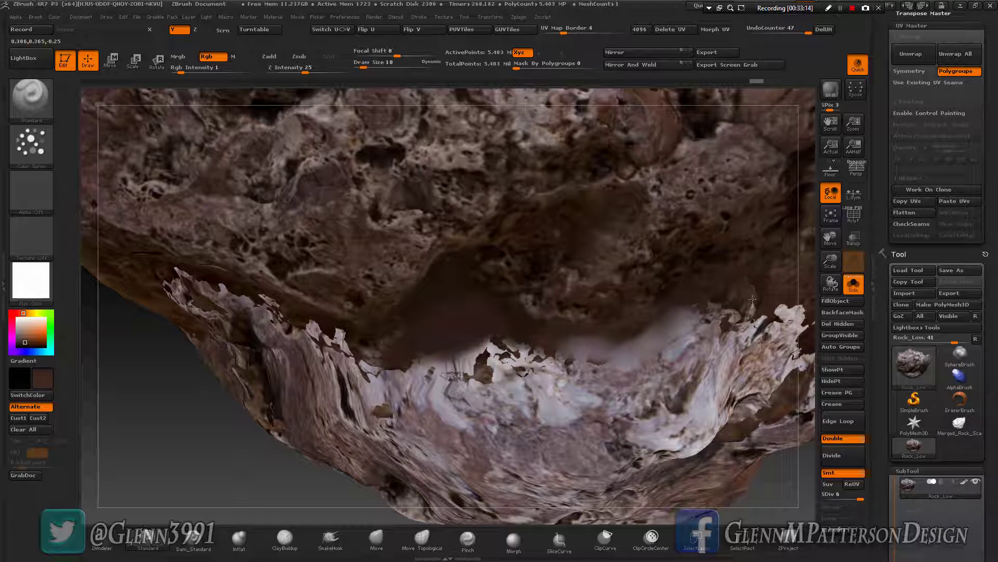
pyautogui.moveTo(733, 290); pyautogui.dragTo(787, 308)
# - Blend the pale edge along the right half of the seam with sampled mauve and brown tones
pyautogui.press('c')
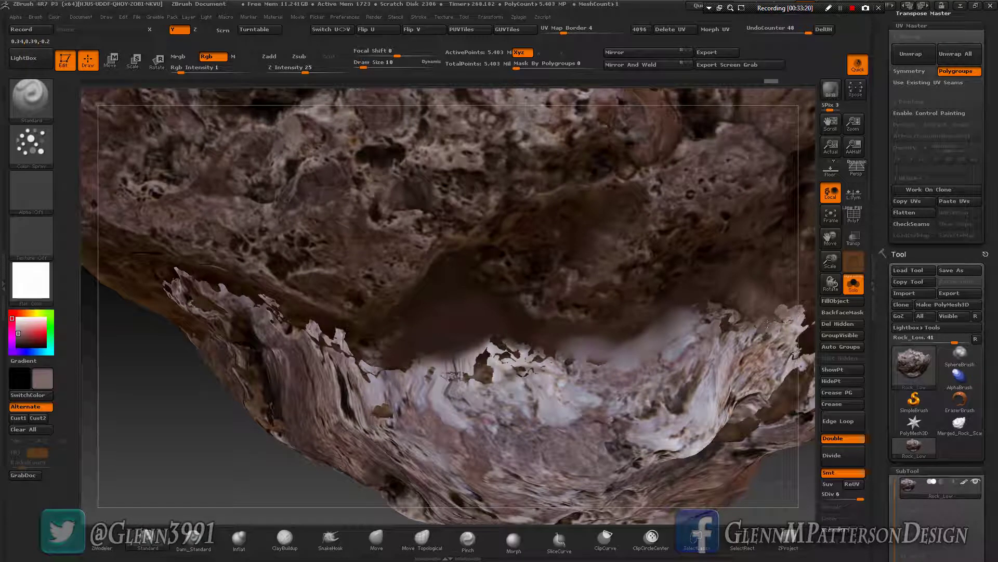
pyautogui.moveTo(757, 337)
pyautogui.mouseDown()
pyautogui.moveTo(769, 322)
pyautogui.moveTo(728, 320)
pyautogui.moveTo(720, 302)
pyautogui.moveTo(702, 298)
pyautogui.moveTo(642, 340)
pyautogui.moveTo(499, 349)
pyautogui.mouseUp()
pyautogui.press('c')
pyautogui.press('c')
pyautogui.press('c')
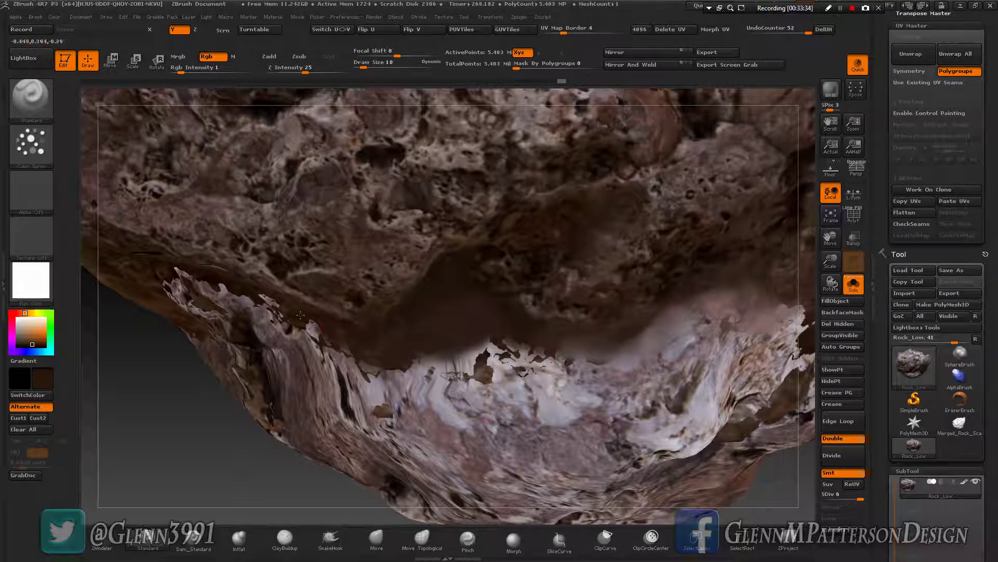
# - Paint sampled grey-mauve and dark brown over the jagged left end of the seam
pyautogui.click(300, 294)
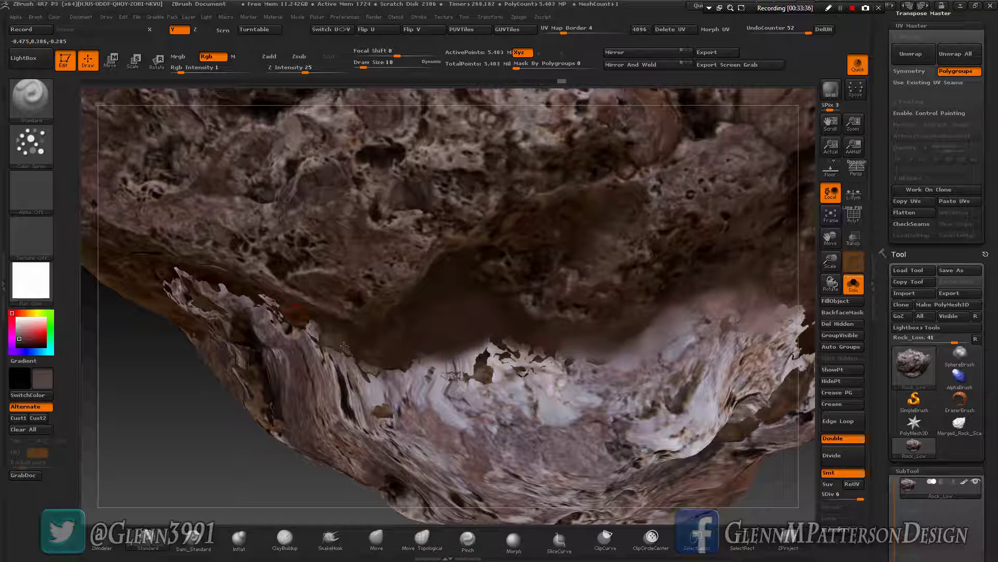
pyautogui.click(273, 305)
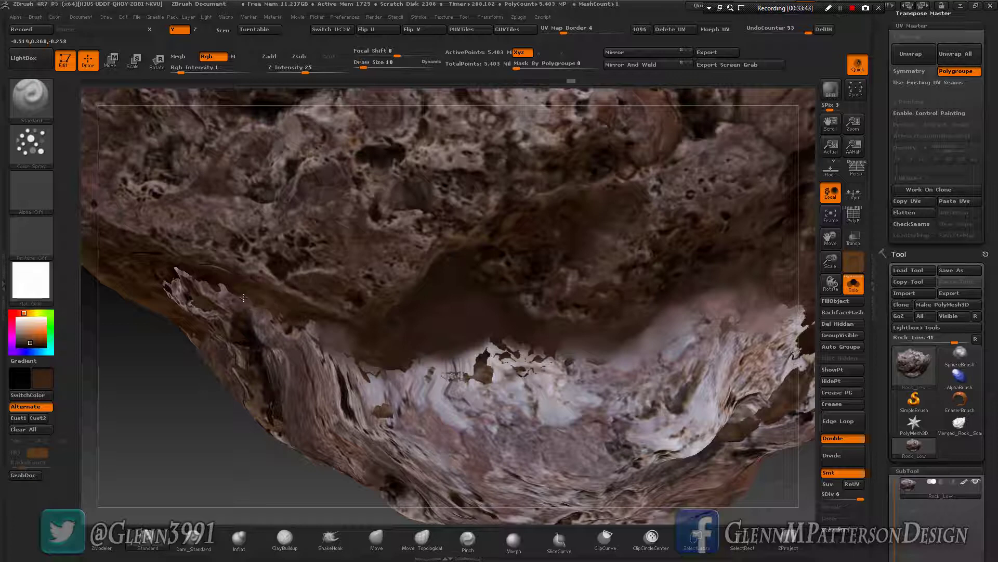
pyautogui.click(248, 272)
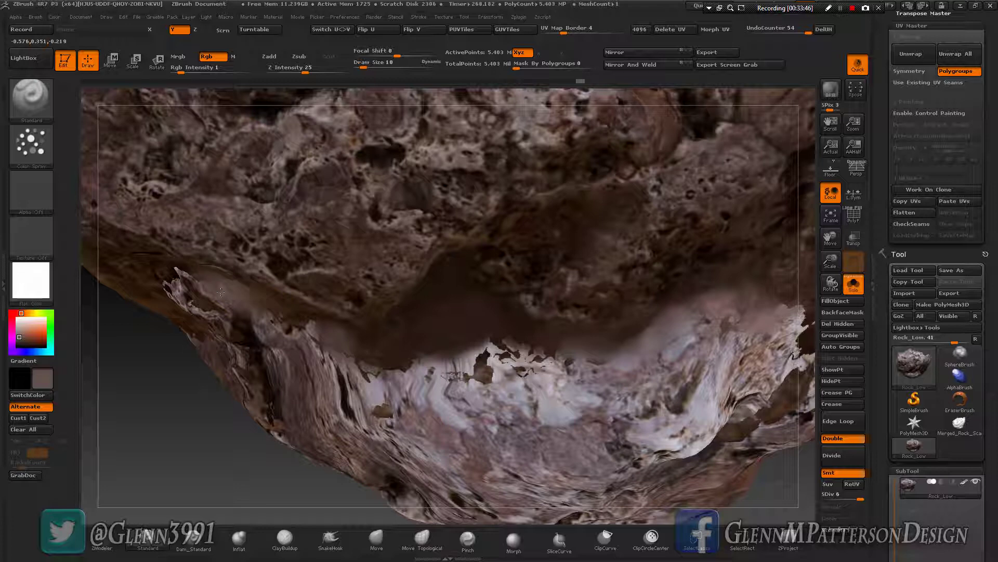
pyautogui.click(161, 260)
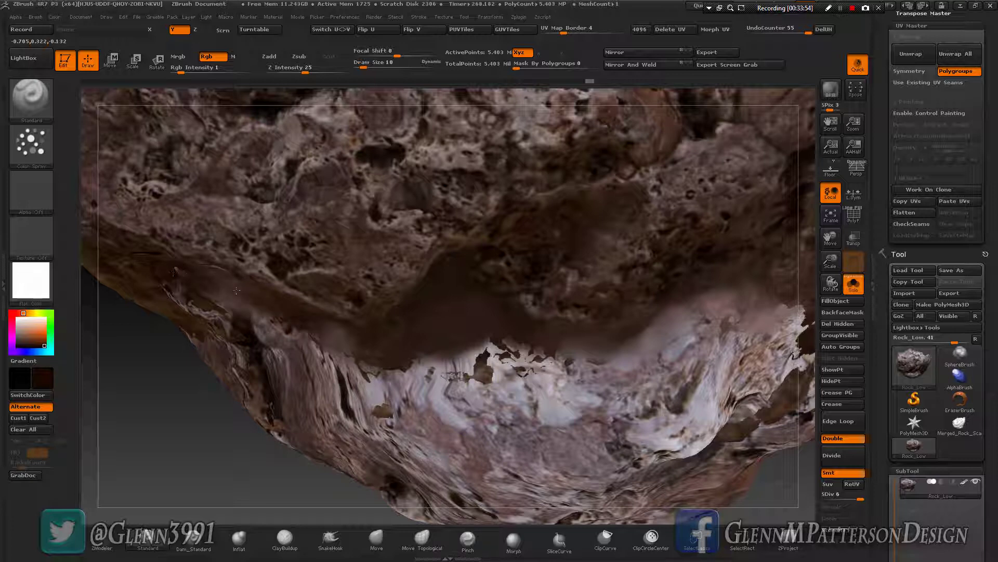
# - Paint sampled dark brown over the jagged upper edge of the white patch on the rock's adjoining side
pyautogui.moveTo(479, 325); pyautogui.dragTo(462, 322, button='right')
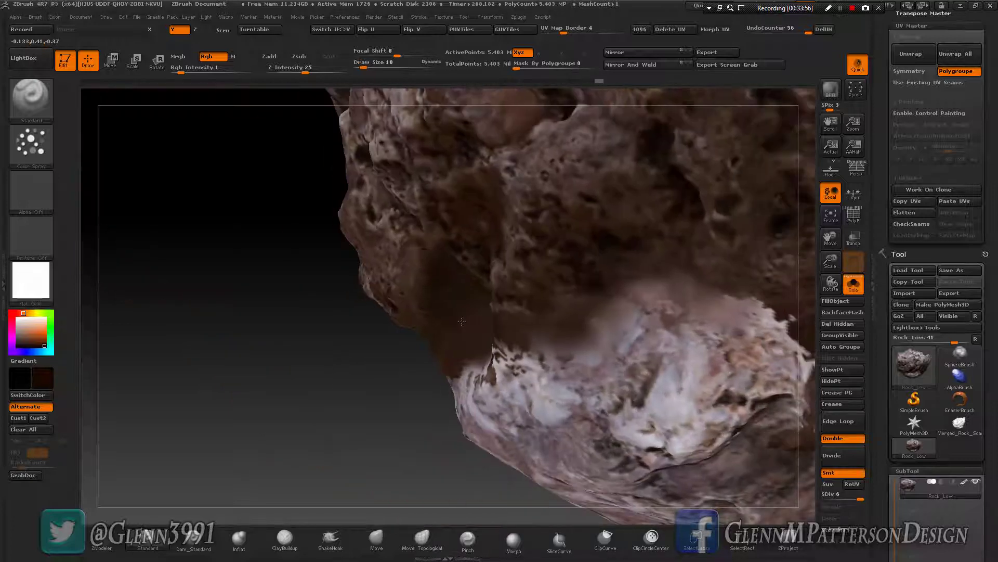
pyautogui.moveTo(831, 236); pyautogui.dragTo(688, 274)
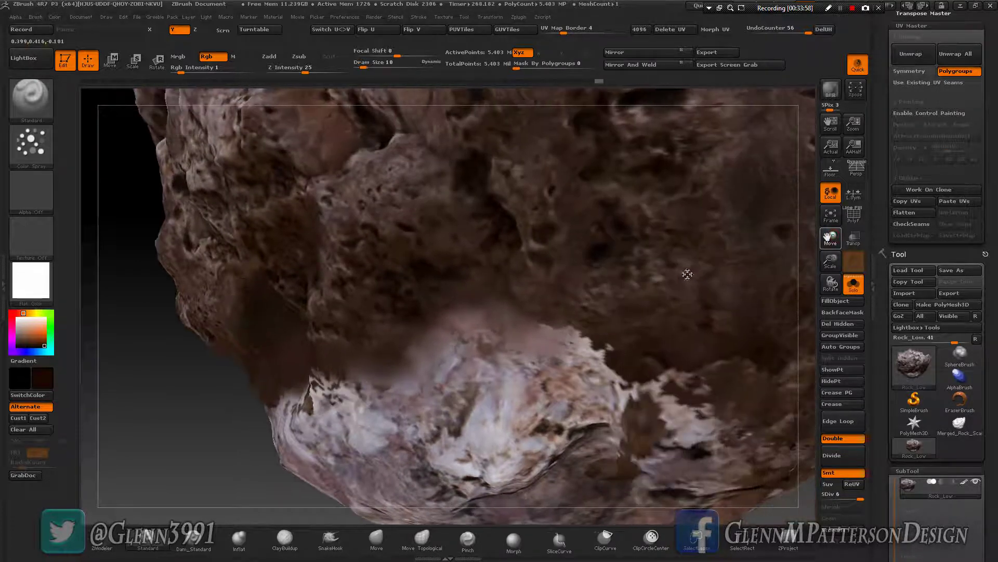
pyautogui.press('c')
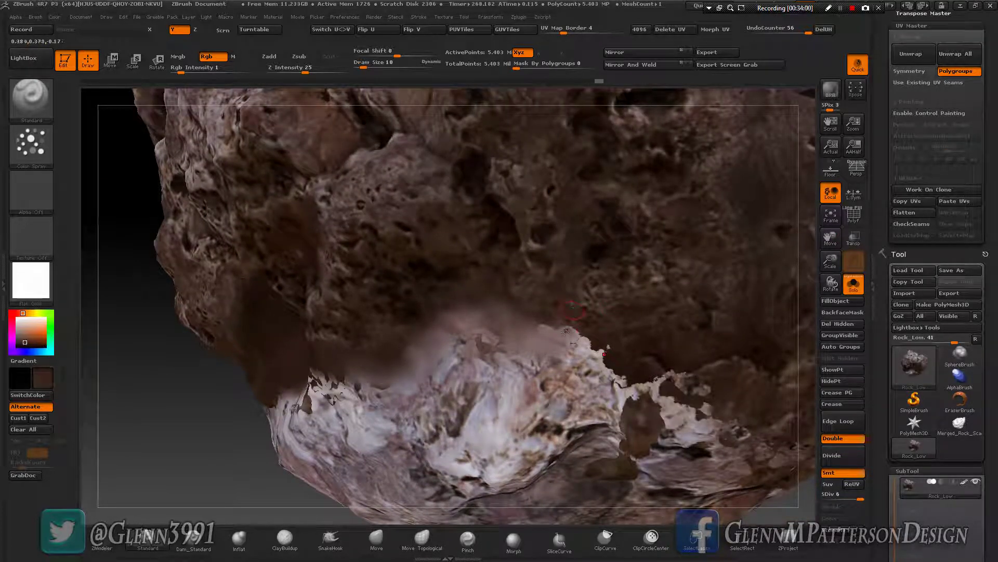
pyautogui.moveTo(566, 332)
pyautogui.mouseDown()
pyautogui.moveTo(541, 327)
pyautogui.moveTo(579, 331)
pyautogui.moveTo(592, 351)
pyautogui.moveTo(600, 336)
pyautogui.mouseUp()
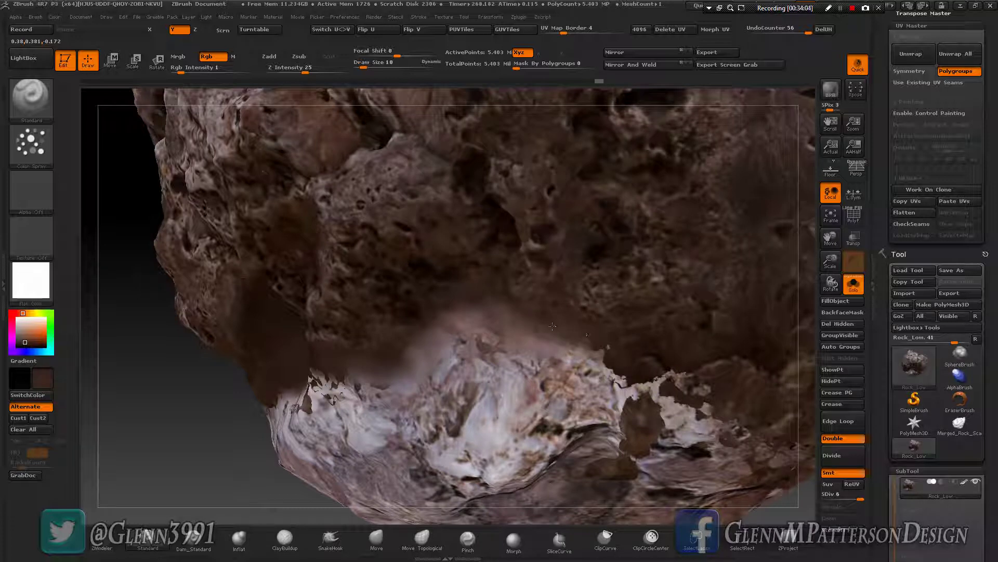
pyautogui.moveTo(462, 307)
pyautogui.mouseDown()
pyautogui.moveTo(460, 328)
pyautogui.moveTo(413, 340)
pyautogui.mouseUp()
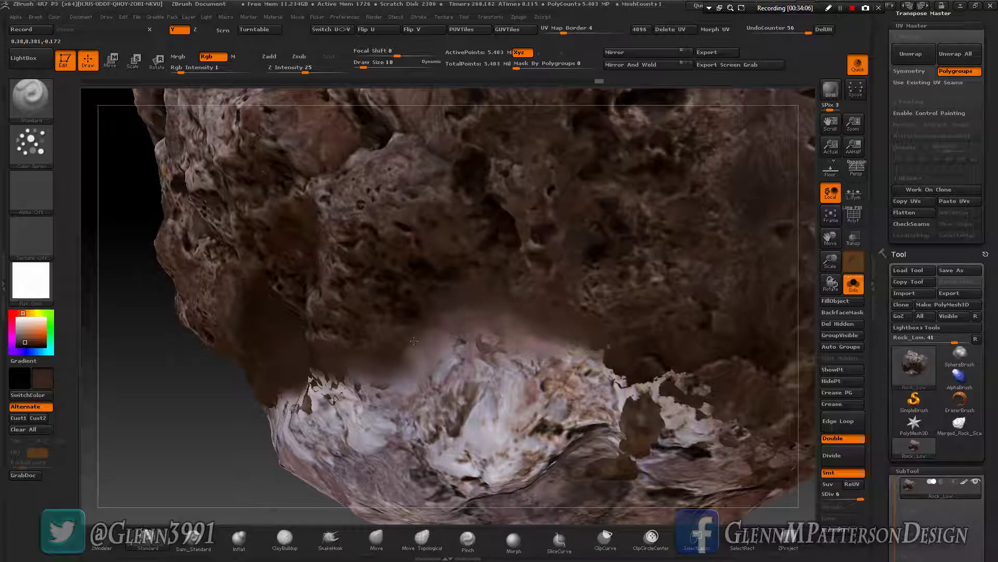
pyautogui.moveTo(591, 352); pyautogui.dragTo(605, 351)
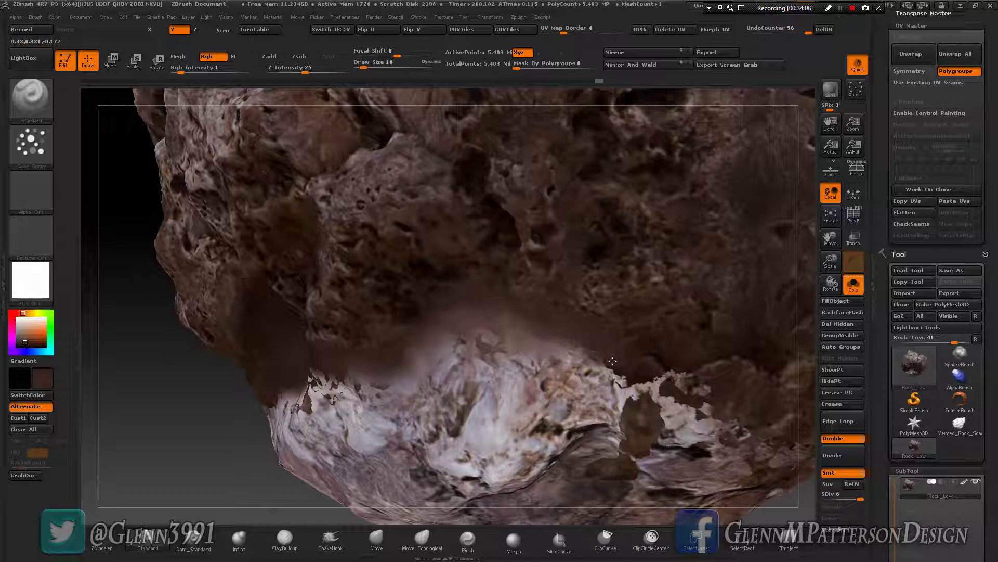
pyautogui.moveTo(632, 381)
pyautogui.mouseDown()
pyautogui.moveTo(651, 381)
pyautogui.moveTo(594, 366)
pyautogui.mouseUp()
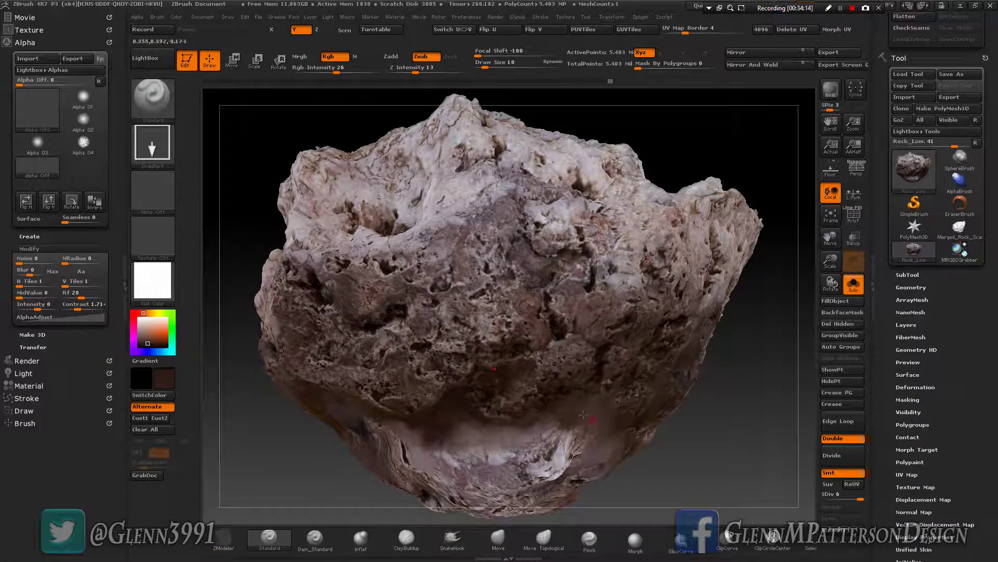
# - Hide the docked Alpha and Texture palettes and switch to the MRGBZGrabber tool, leaving edit mode
pyautogui.moveTo(556, 385)
pyautogui.mouseDown(button='right')
pyautogui.moveTo(427, 336)
pyautogui.moveTo(585, 393)
pyautogui.moveTo(712, 367)
pyautogui.moveTo(618, 399)
pyautogui.moveTo(633, 328)
pyautogui.mouseUp(button='right')
pyautogui.moveTo(831, 260); pyautogui.dragTo(831, 244)
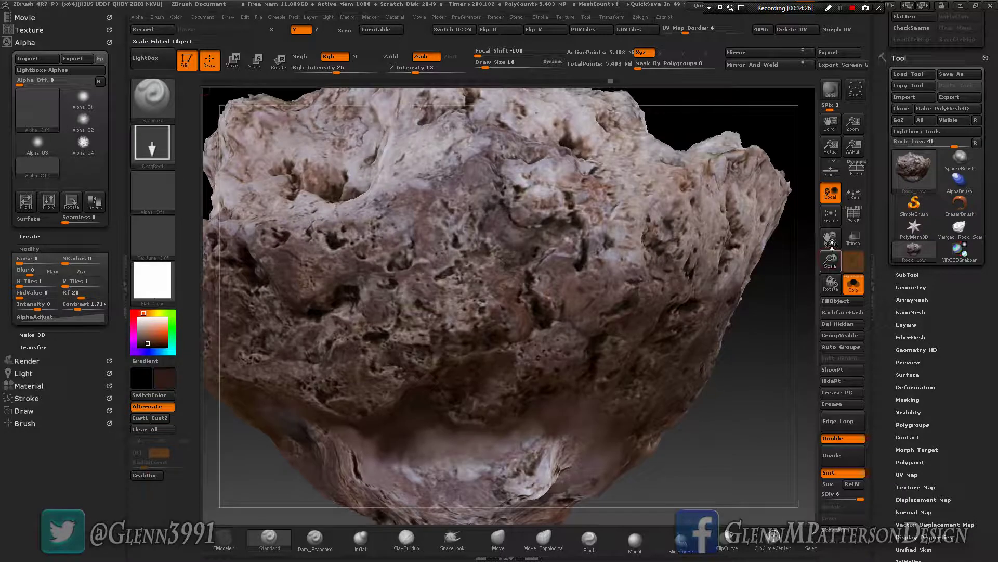
pyautogui.click(123, 287)
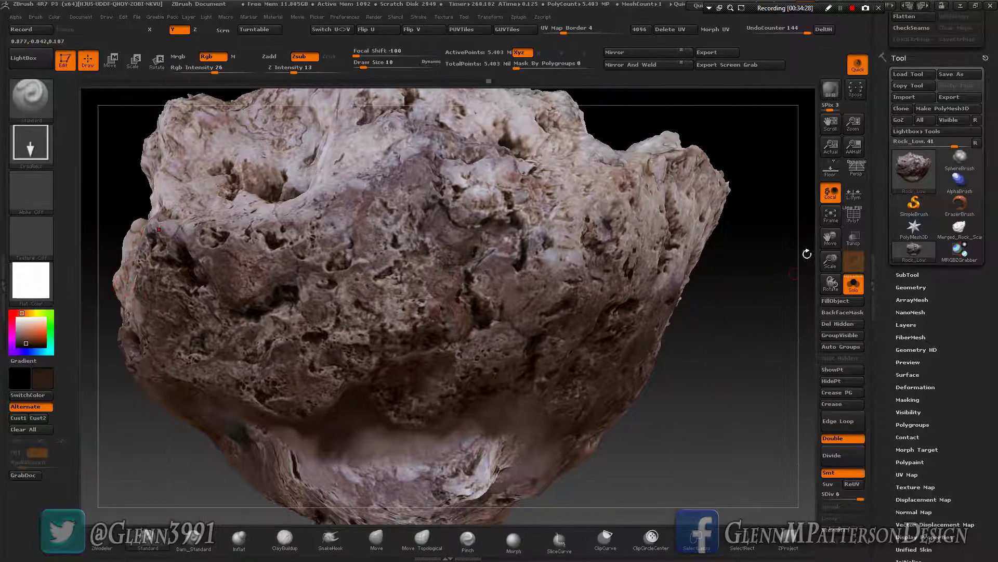
pyautogui.moveTo(830, 238); pyautogui.dragTo(862, 251)
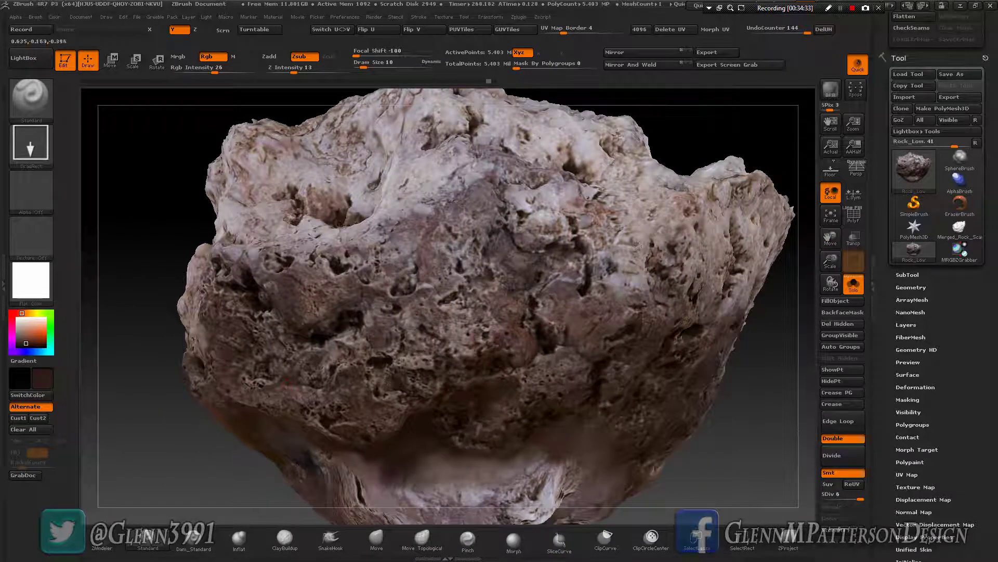
pyautogui.moveTo(831, 263); pyautogui.dragTo(832, 274)
pyautogui.moveTo(831, 238); pyautogui.dragTo(848, 250)
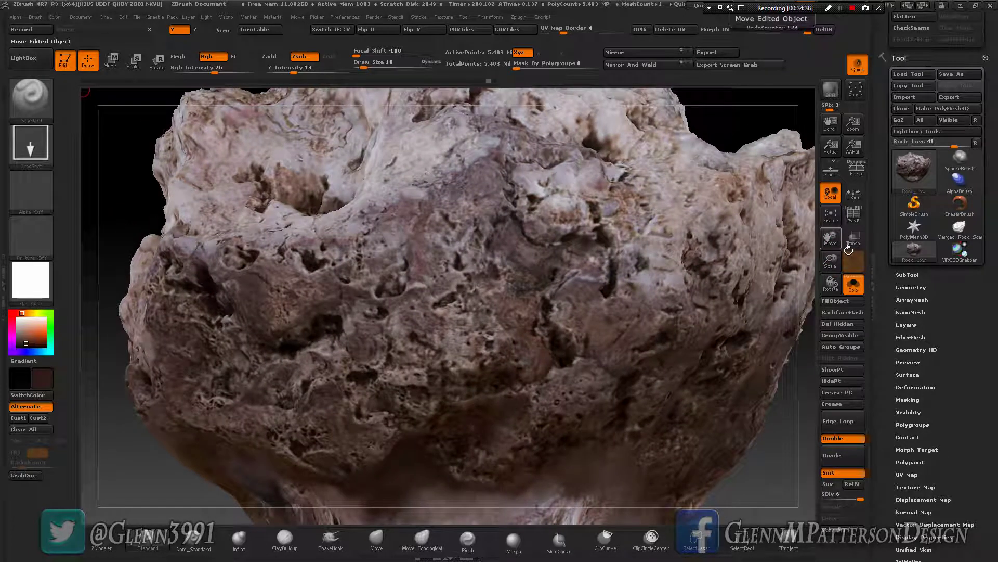
pyautogui.click(908, 173)
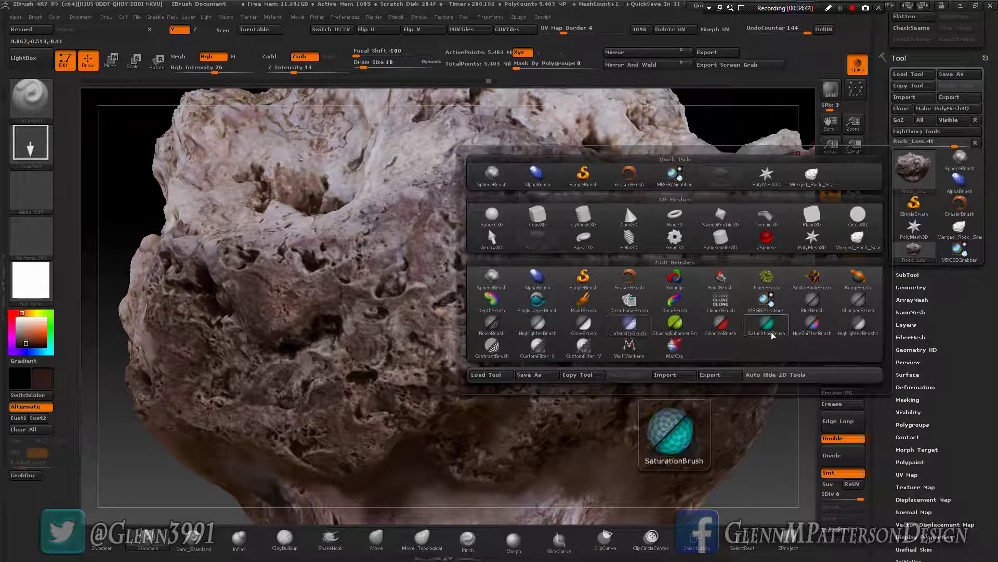
pyautogui.click(765, 304)
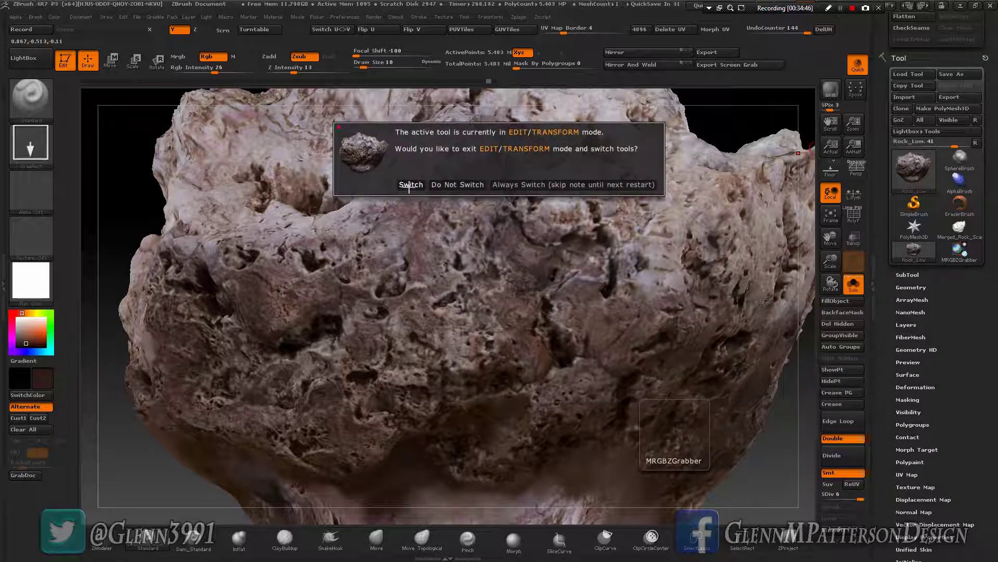
pyautogui.click(410, 184)
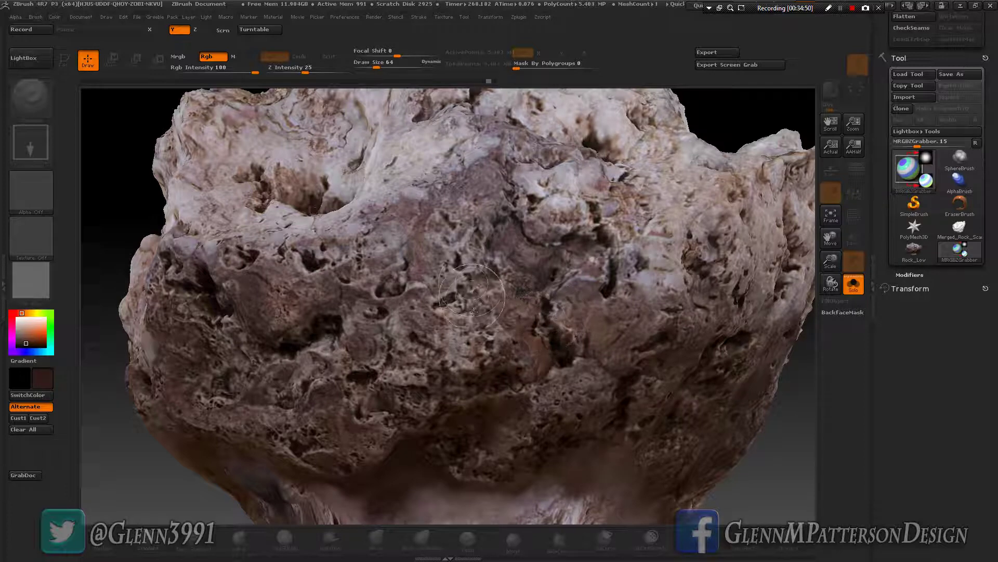
# - Grab the rock's pitted front surface from the canvas as a texture with MRGBZGrabber
pyautogui.moveTo(354, 210); pyautogui.dragTo(616, 384)
pyautogui.moveTo(717, 137); pyautogui.dragTo(251, 449)
pyautogui.moveTo(747, 184); pyautogui.dragTo(209, 443)
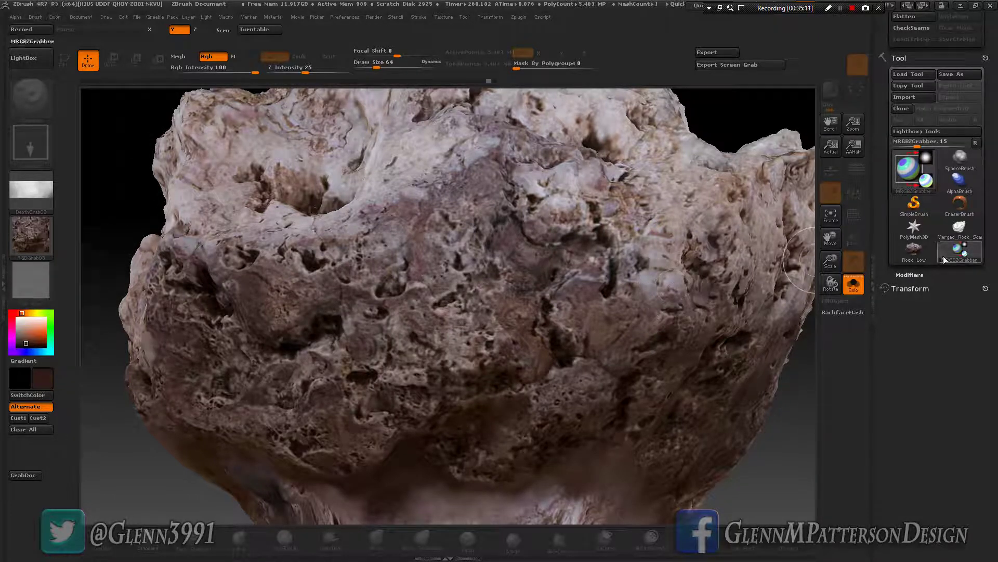
# - Switch back to the Rock_Low tool, quick-save, and return the rock to edit mode on a clean canvas
pyautogui.click(914, 250)
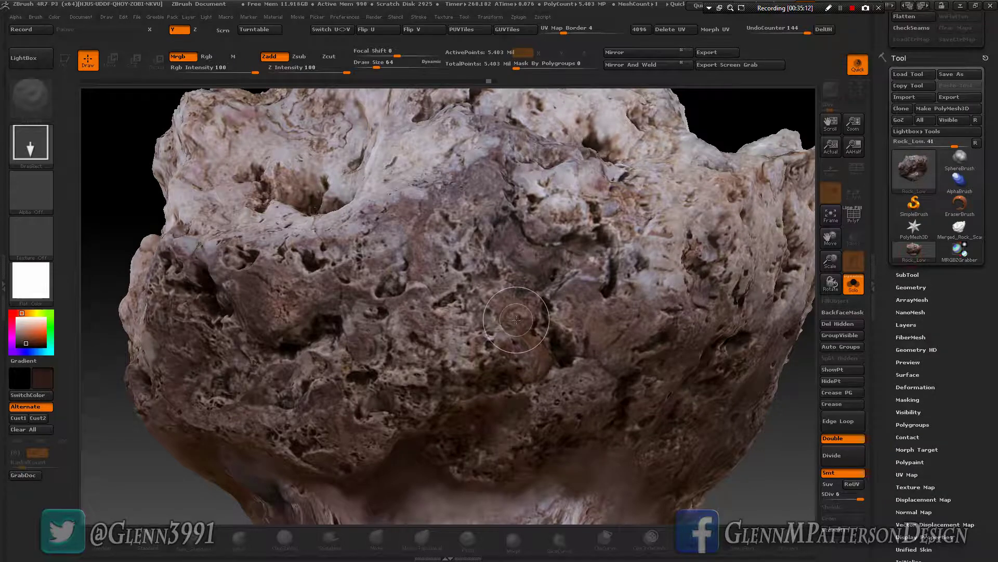
pyautogui.hotkey('ctrl', 's')
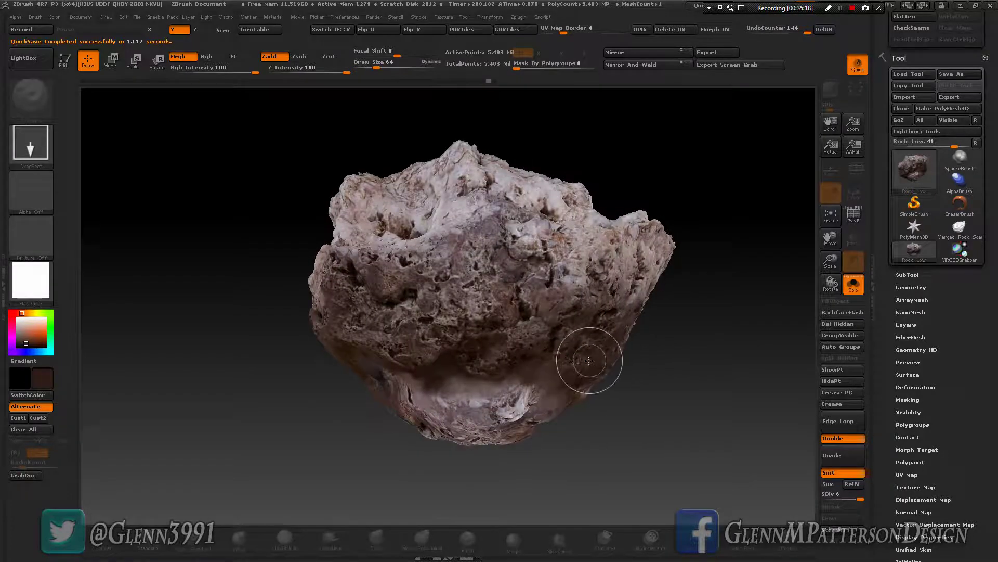
pyautogui.moveTo(613, 446); pyautogui.dragTo(512, 463)
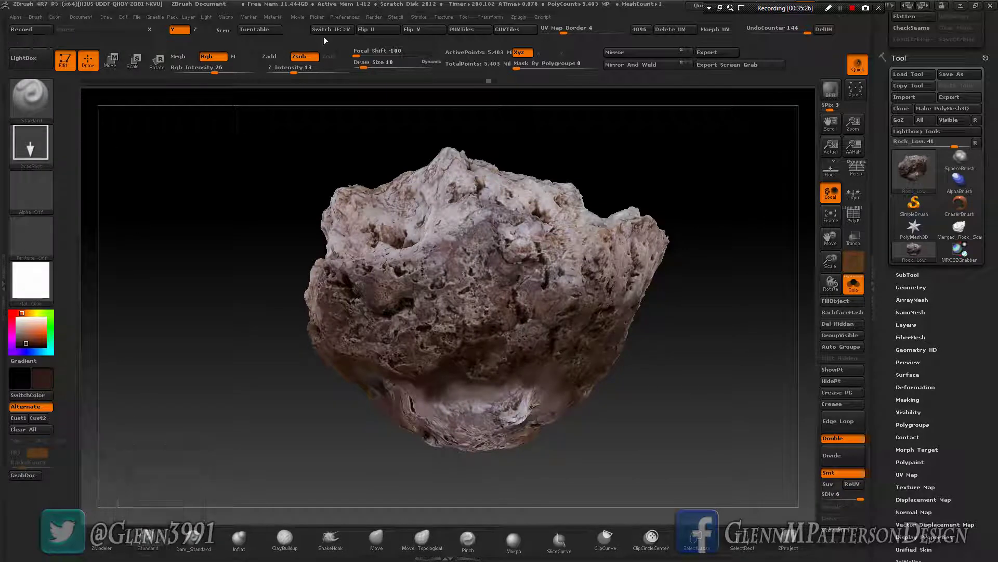
pyautogui.hotkey('ctrl', 'z')
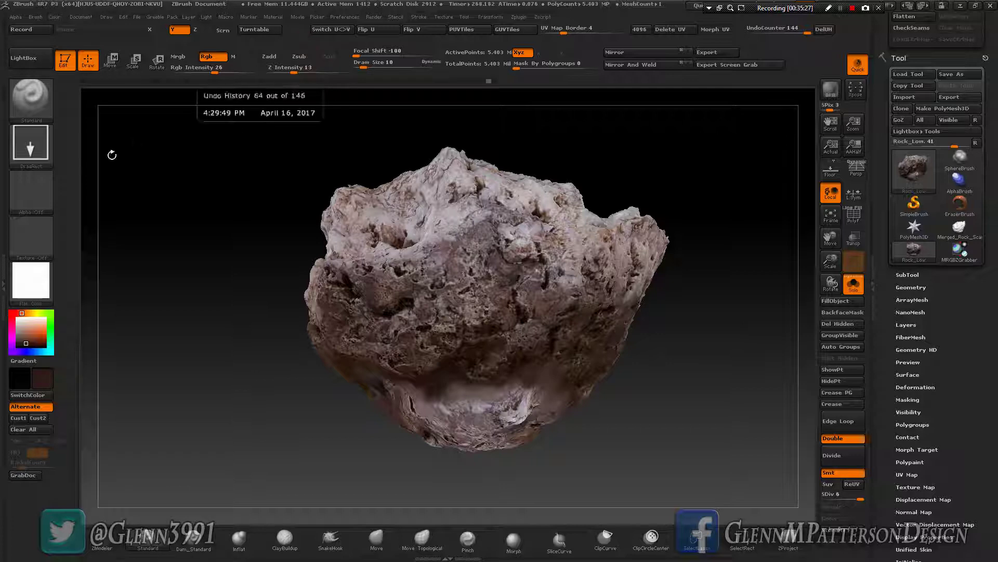
# - Set Rgb Intensity to 50 and load the grabbed RGBGrab03 rock texture into the Standard brush
pyautogui.click(213, 67)
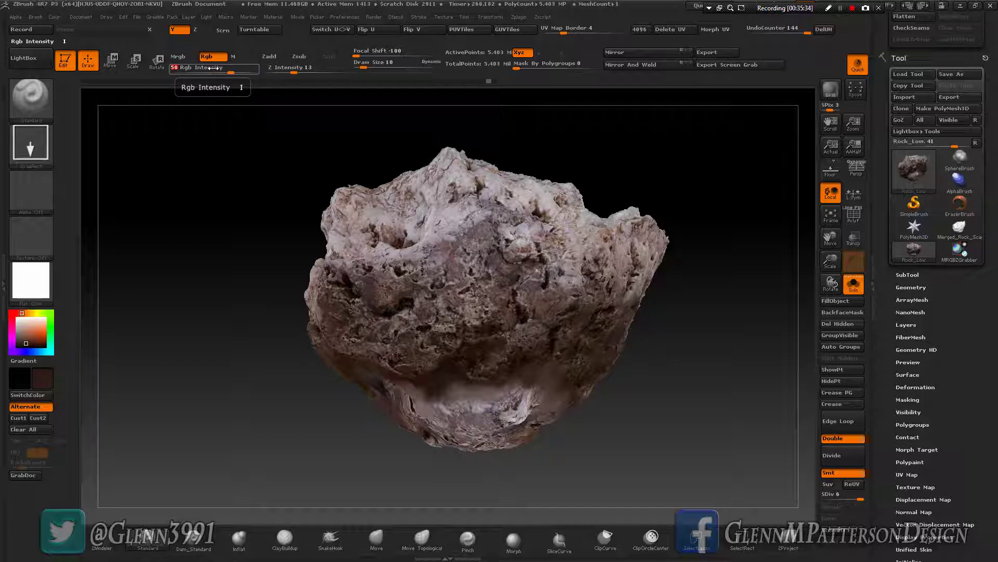
pyautogui.write('50')
pyautogui.press('Return')
pyautogui.click(32, 237)
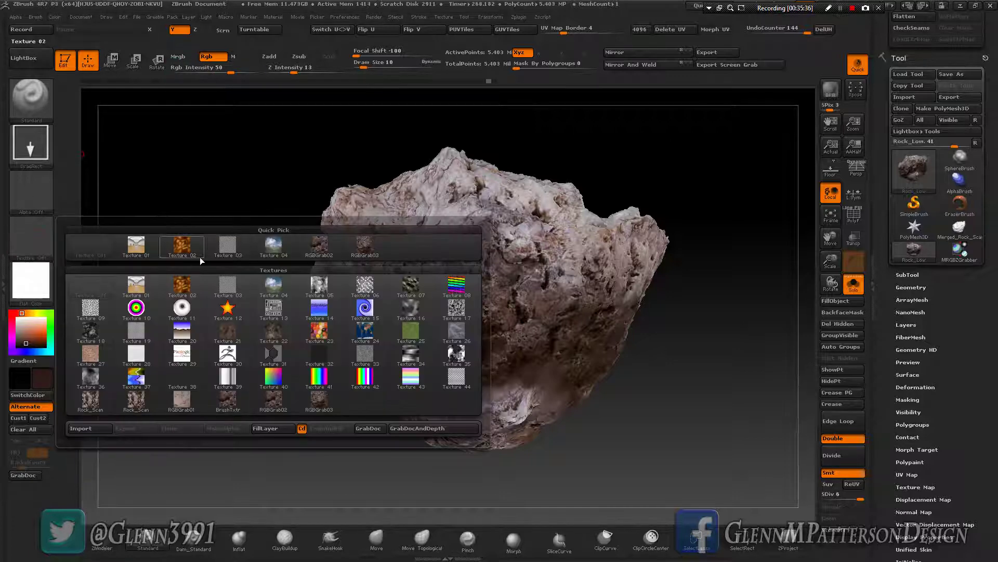
pyautogui.click(367, 249)
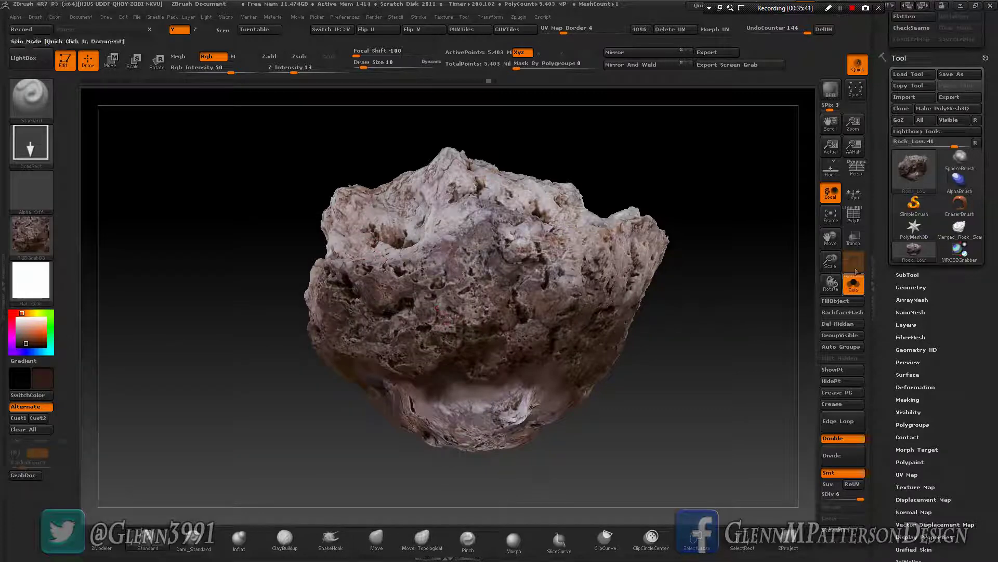
# - Reduce the textured brush's Rgb Intensity to 24 for stamping over the blurred seam
pyautogui.moveTo(830, 260); pyautogui.dragTo(834, 319)
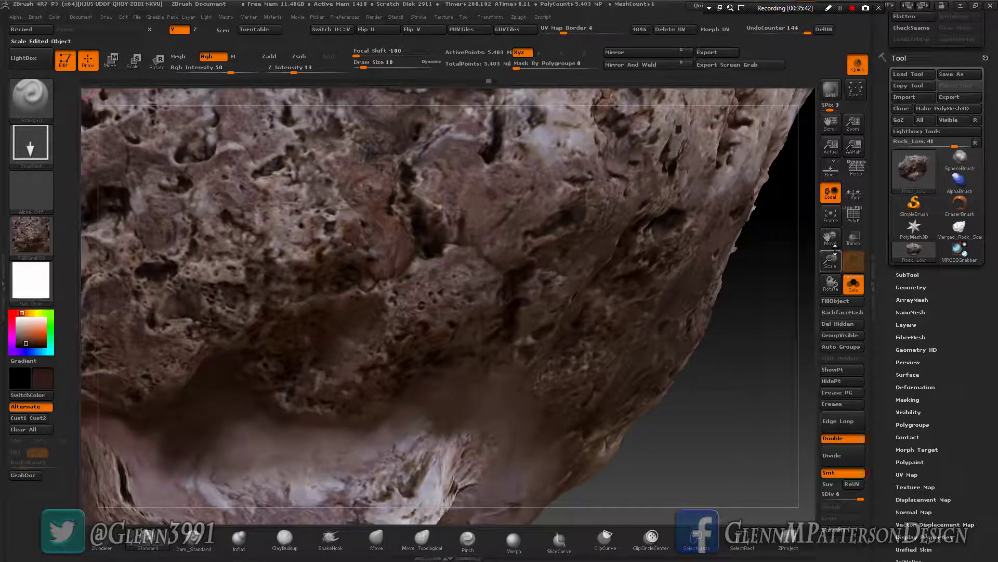
pyautogui.moveTo(831, 239); pyautogui.dragTo(935, 200)
pyautogui.moveTo(562, 313); pyautogui.dragTo(434, 323, button='right')
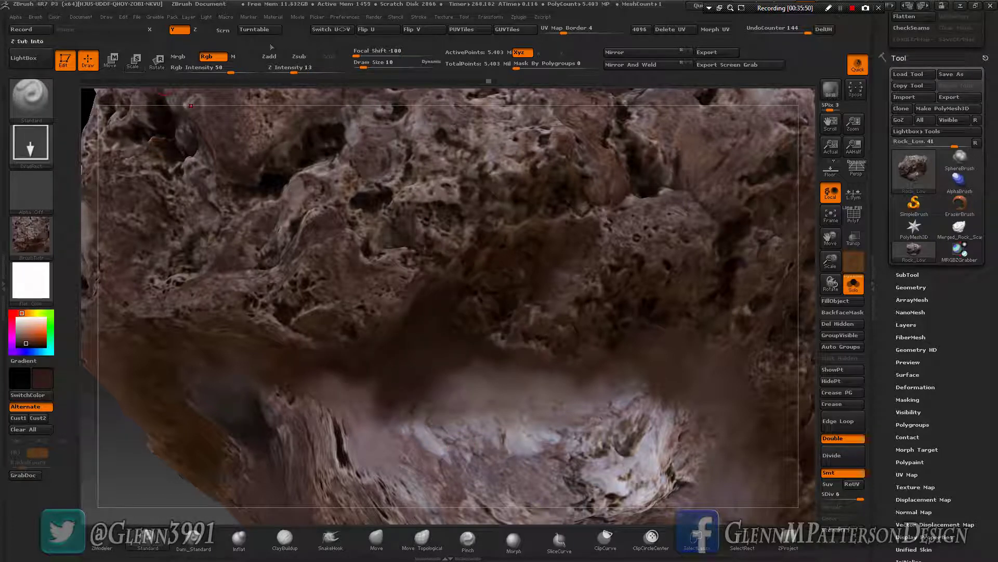
pyautogui.moveTo(224, 68); pyautogui.dragTo(200, 70)
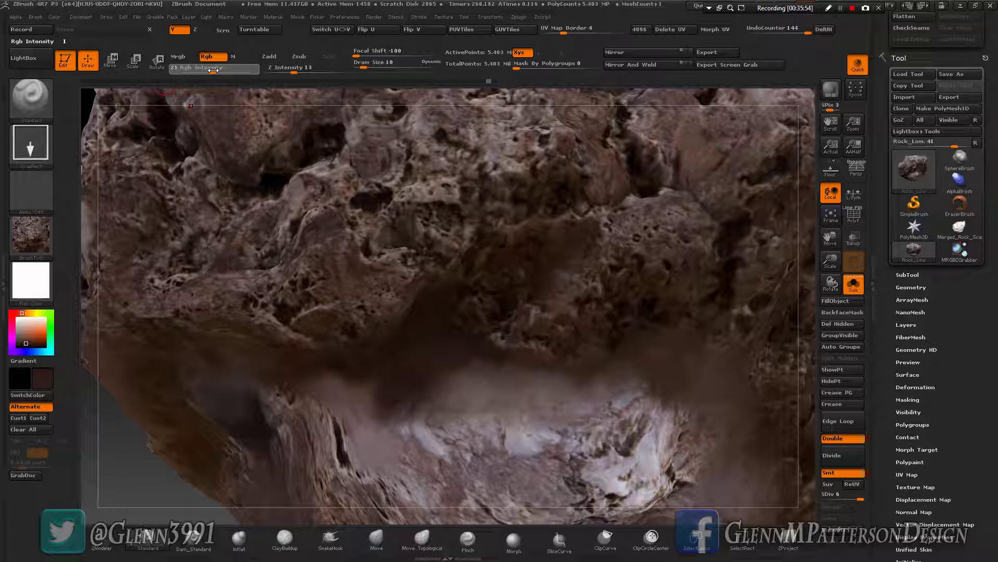
pyautogui.moveTo(213, 70); pyautogui.dragTo(215, 70)
# - Set the textured Standard brush's Focal Shift to 45
pyautogui.press('space')
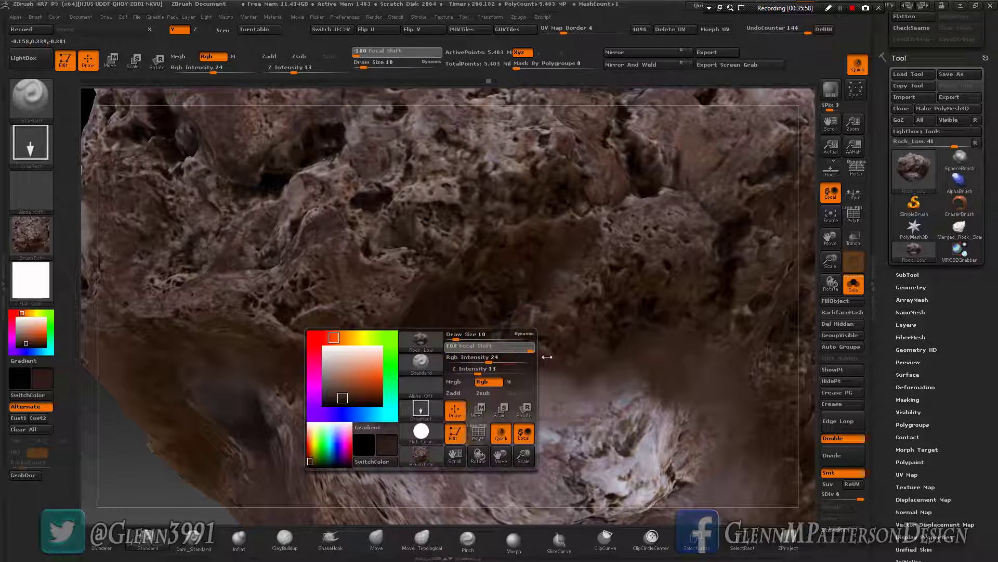
pyautogui.moveTo(495, 345); pyautogui.dragTo(551, 352)
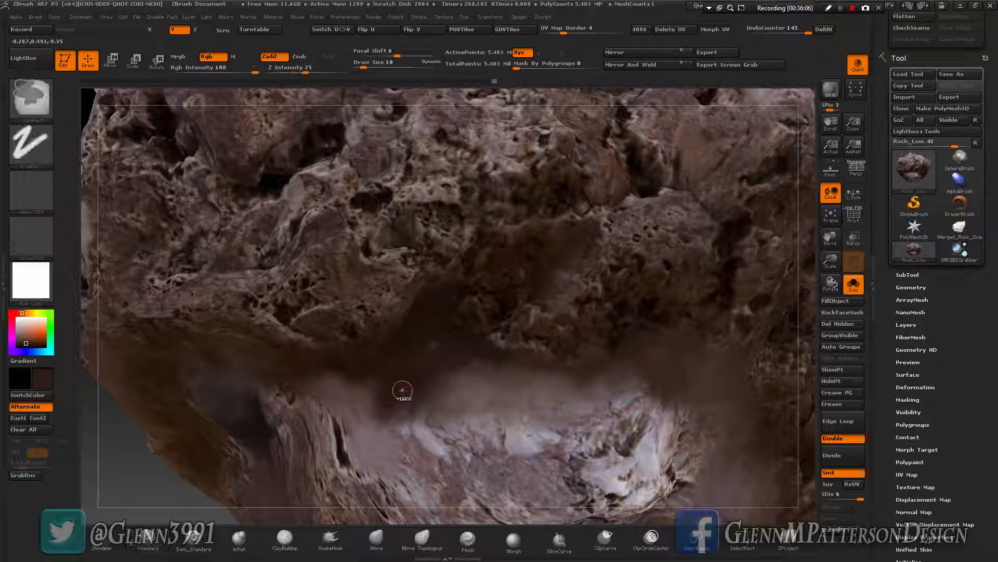
pyautogui.press('space')
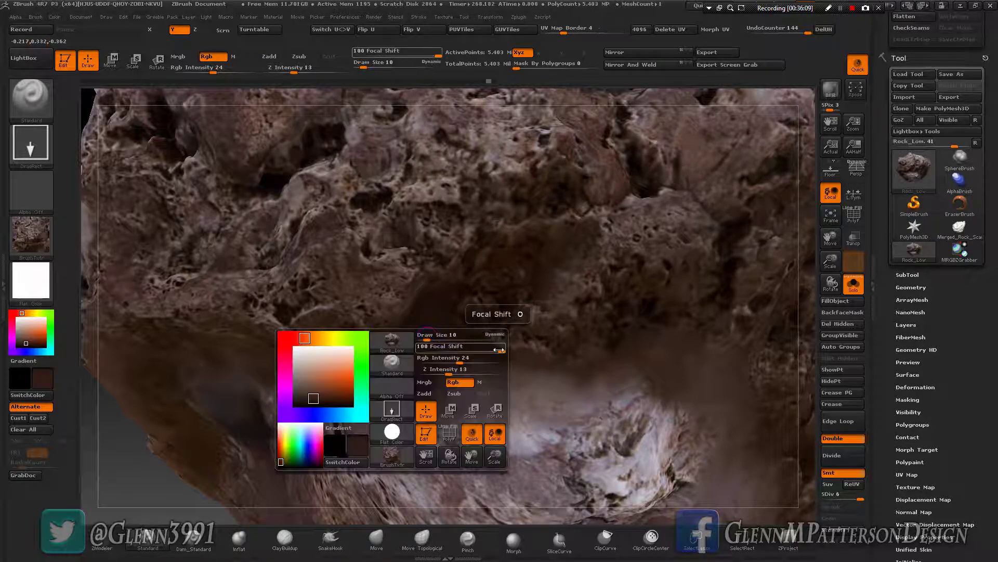
pyautogui.moveTo(479, 351); pyautogui.dragTo(484, 352)
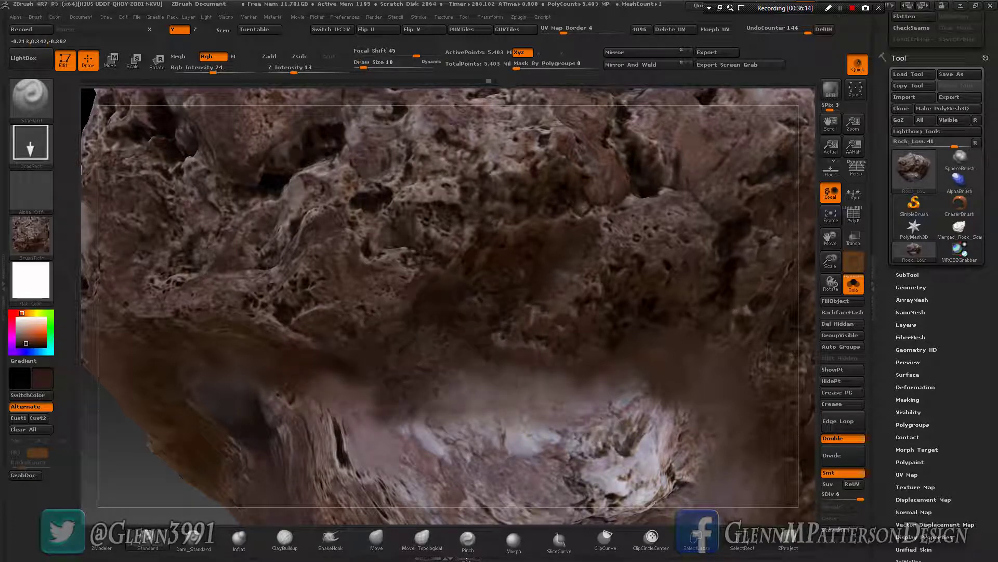
# - Stamp the rock texture over the blurred band above and beside the rock's white patch
pyautogui.moveTo(645, 403); pyautogui.dragTo(646, 387)
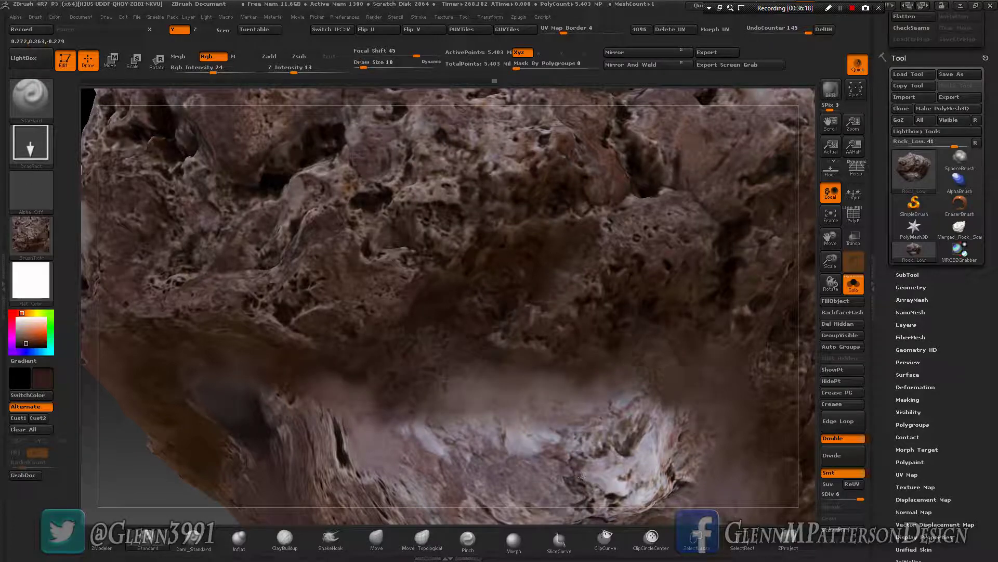
pyautogui.moveTo(559, 406); pyautogui.dragTo(558, 391)
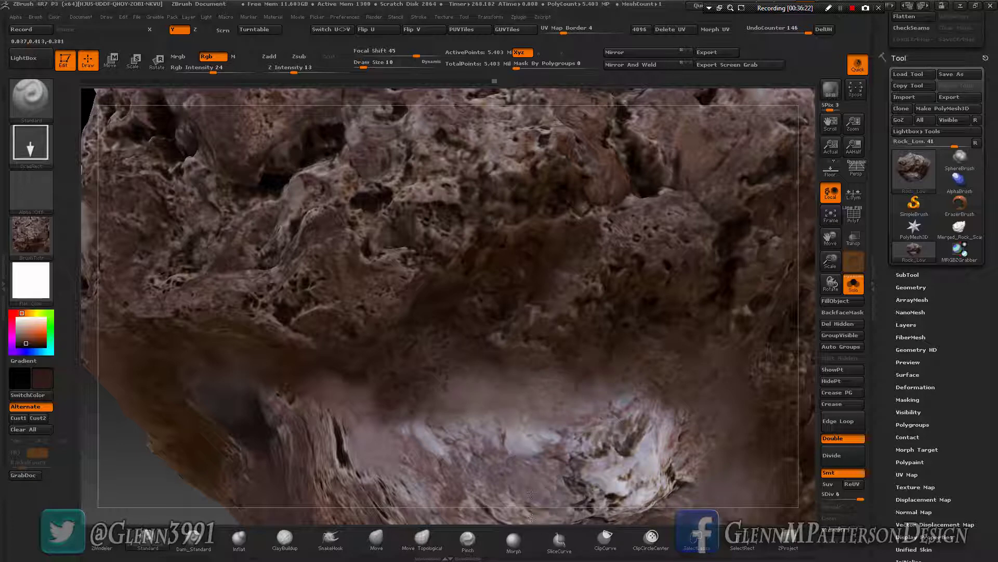
pyautogui.moveTo(805, 353); pyautogui.dragTo(726, 120)
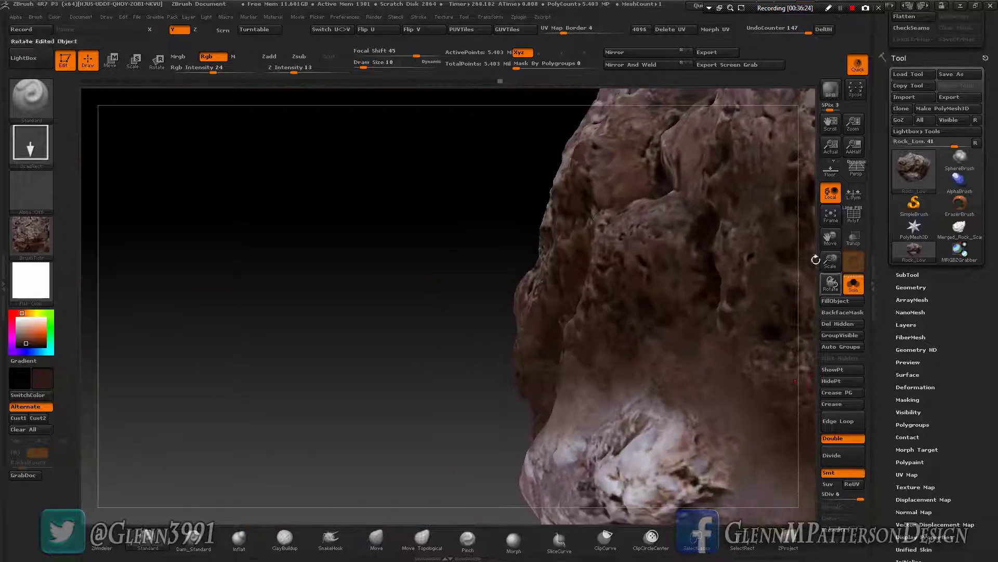
pyautogui.keyDown('alt'); pyautogui.moveTo(808, 252); pyautogui.dragTo(684, 122); pyautogui.keyUp('alt')
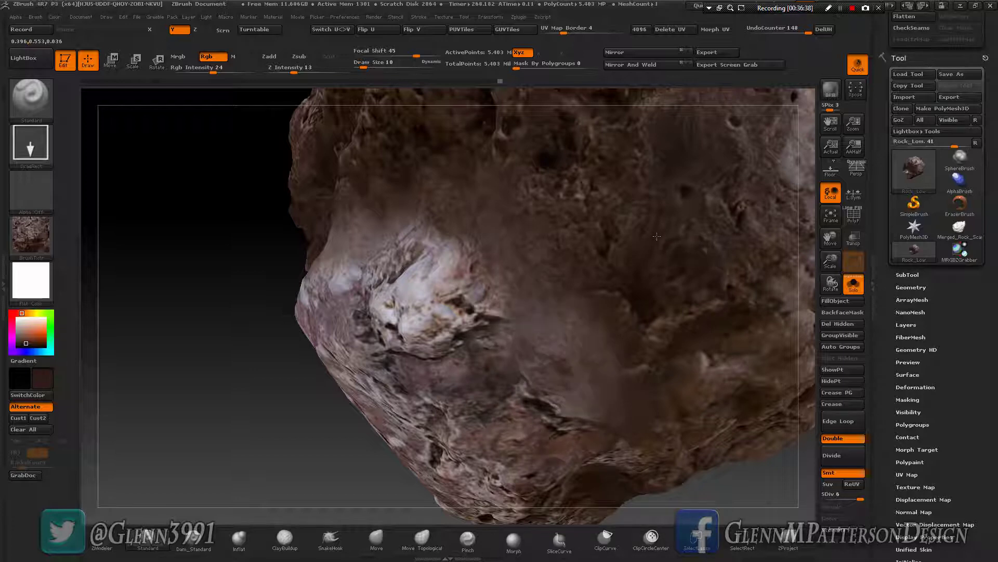
pyautogui.moveTo(655, 396); pyautogui.dragTo(605, 403)
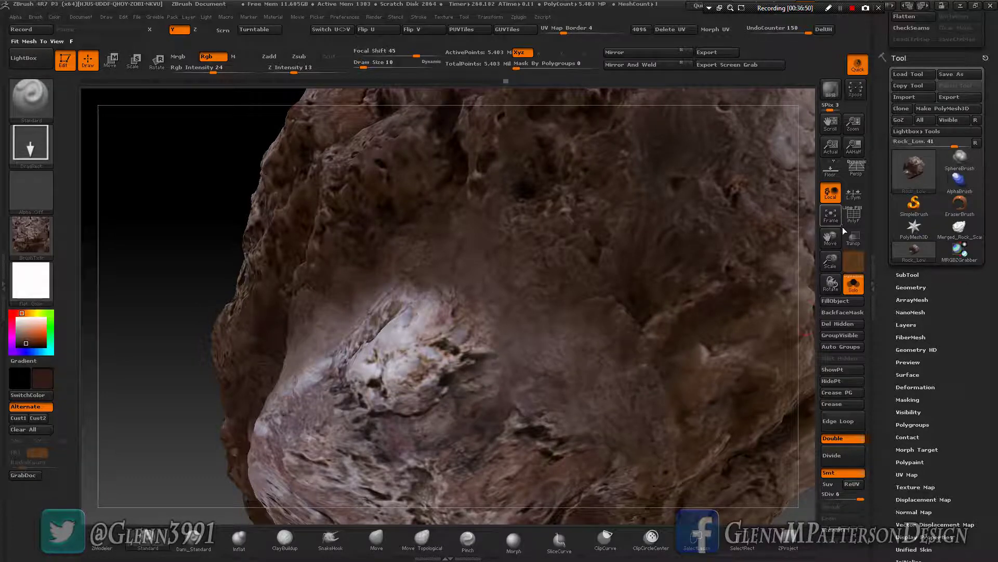
# - Stamp the rock texture along the smooth dark brown seam between the pitted lobe and the pale rock face
pyautogui.moveTo(810, 321); pyautogui.dragTo(527, 283)
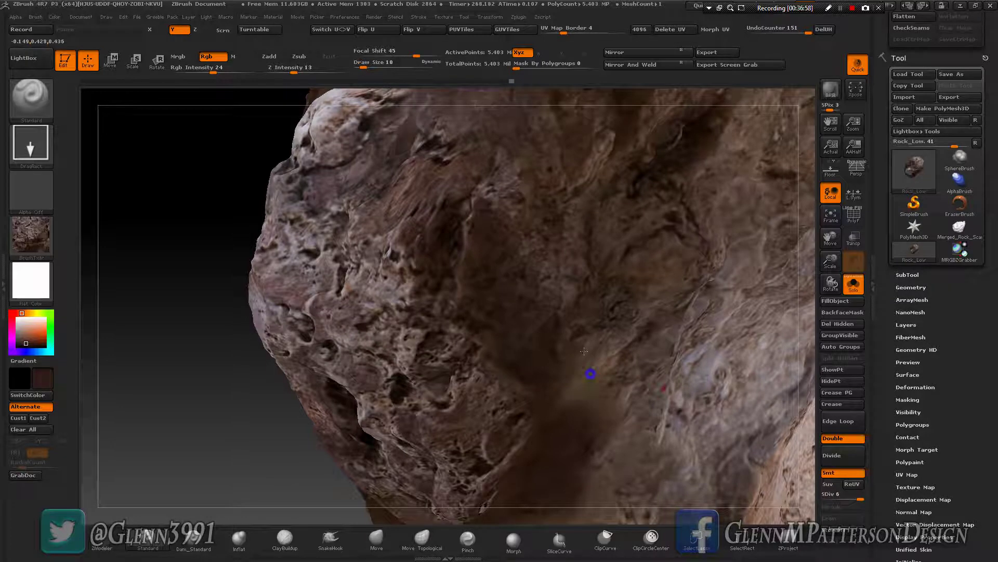
pyautogui.moveTo(591, 375); pyautogui.dragTo(675, 359)
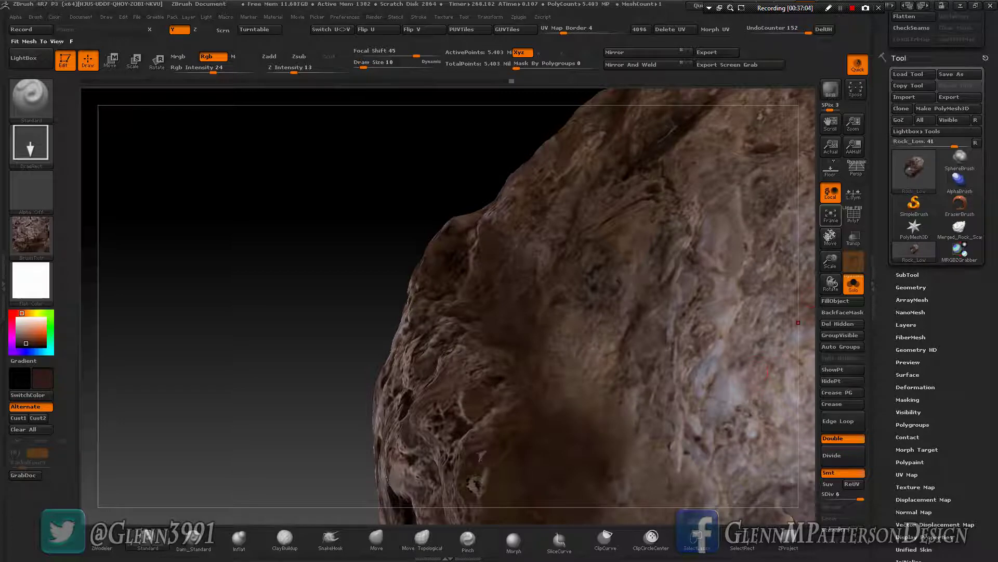
pyautogui.moveTo(830, 237); pyautogui.dragTo(462, 238)
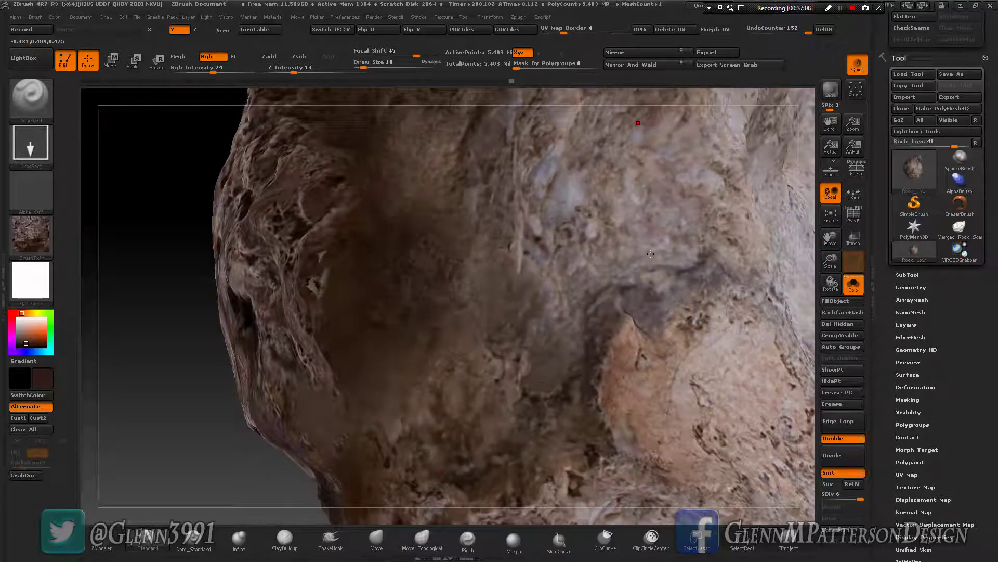
pyautogui.click(390, 382)
pyautogui.moveTo(553, 499); pyautogui.dragTo(355, 443)
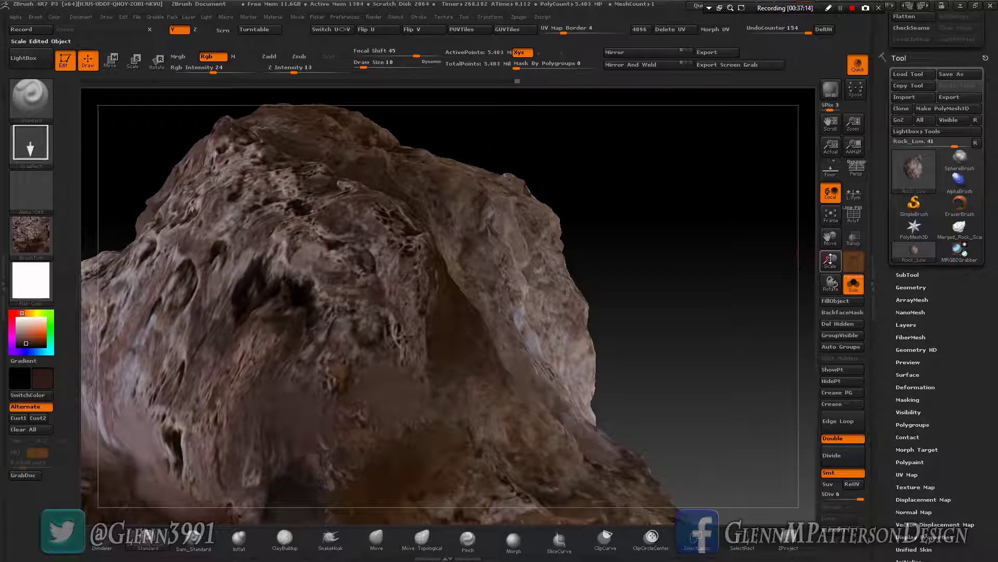
# - Stamp the rock texture over the blurred lower end and outer edge of the pitted lobe
pyautogui.moveTo(831, 259); pyautogui.dragTo(352, 396)
pyautogui.moveTo(403, 385); pyautogui.dragTo(399, 418, button='right')
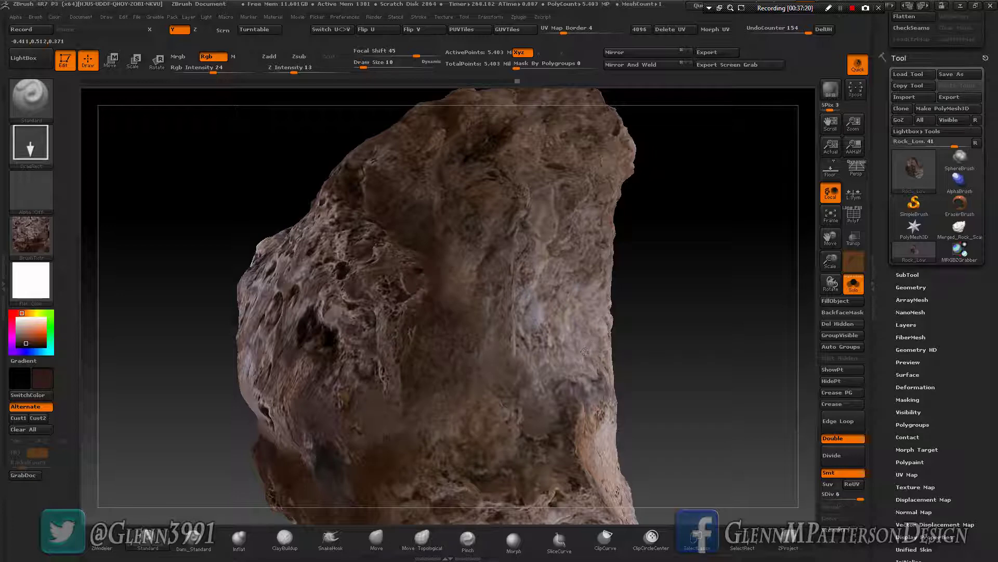
pyautogui.moveTo(359, 384); pyautogui.dragTo(354, 431, button='right')
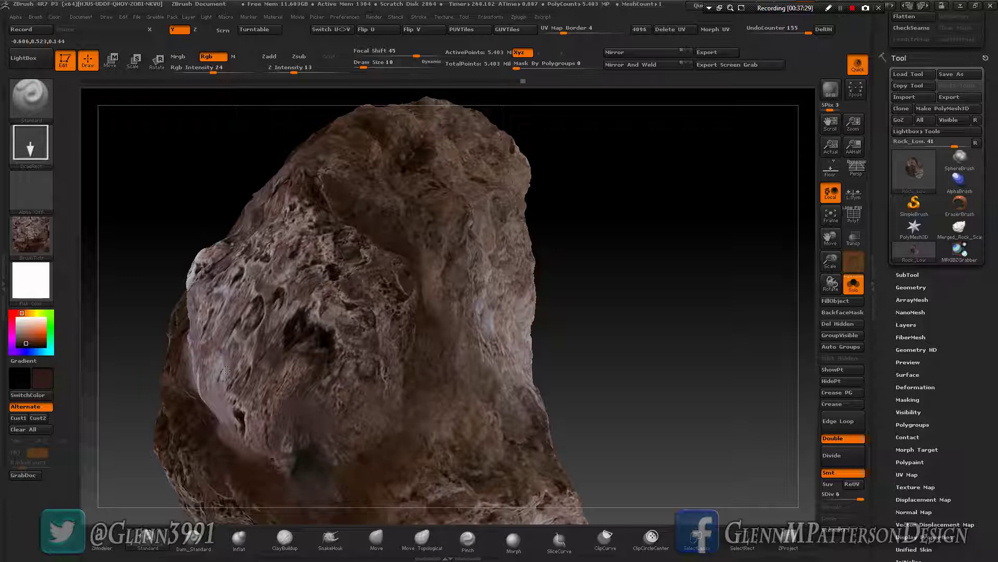
pyautogui.moveTo(323, 408); pyautogui.dragTo(298, 425)
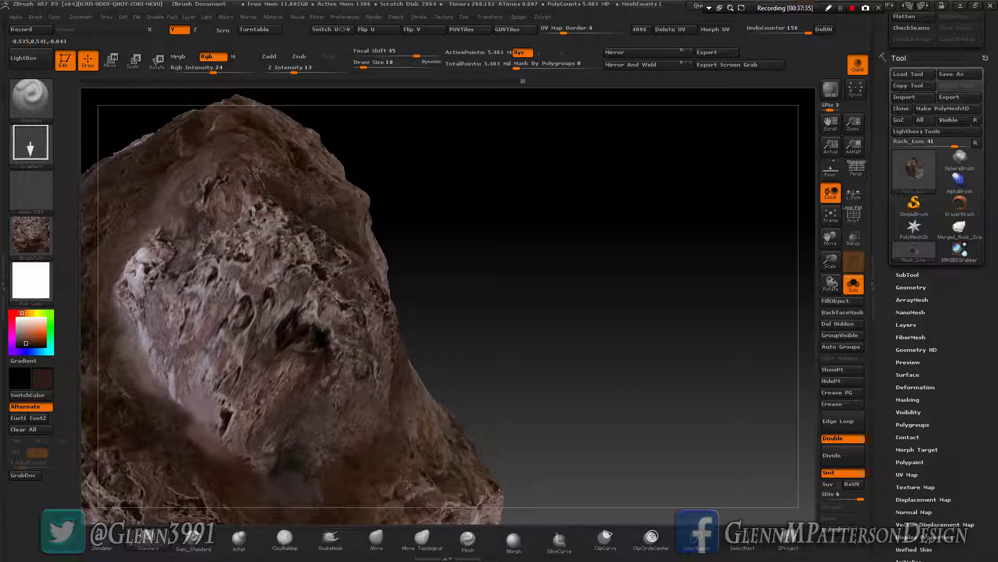
pyautogui.moveTo(212, 419); pyautogui.dragTo(218, 431)
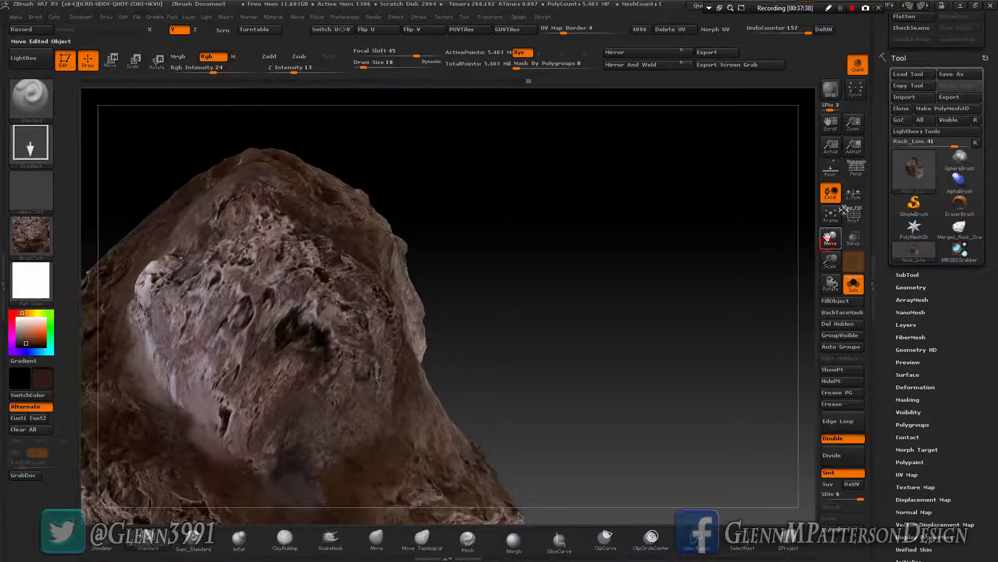
pyautogui.moveTo(827, 238); pyautogui.dragTo(464, 336)
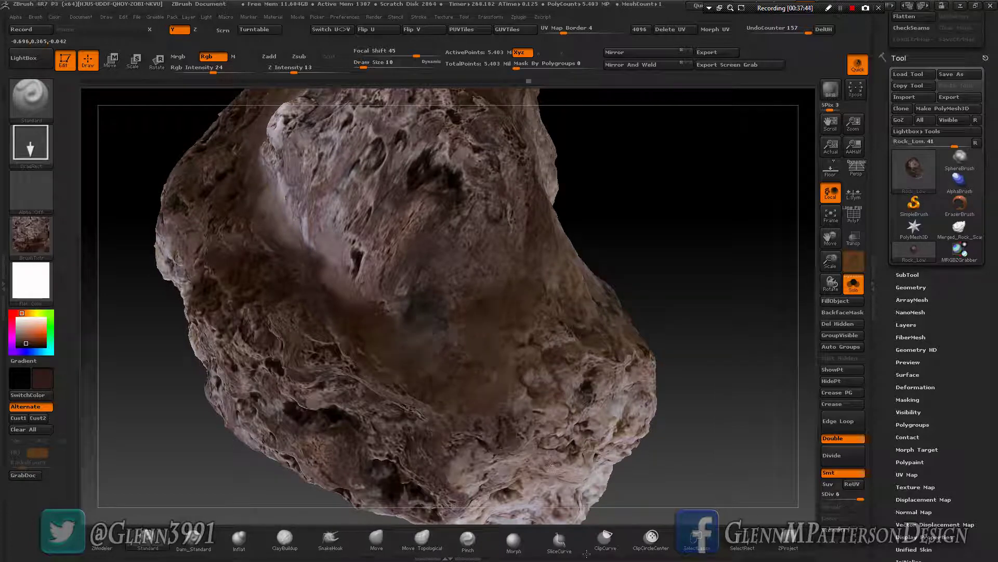
# - Restore detail with texture stamps in the dark hollow and brown crease below the pitted lobe
pyautogui.moveTo(552, 482); pyautogui.dragTo(552, 482)
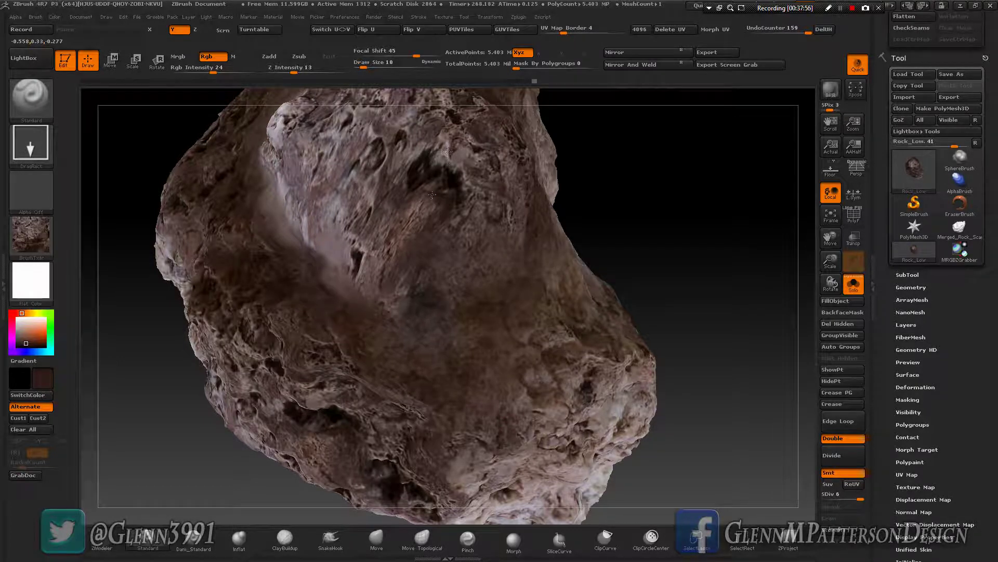
pyautogui.moveTo(431, 308); pyautogui.dragTo(391, 324)
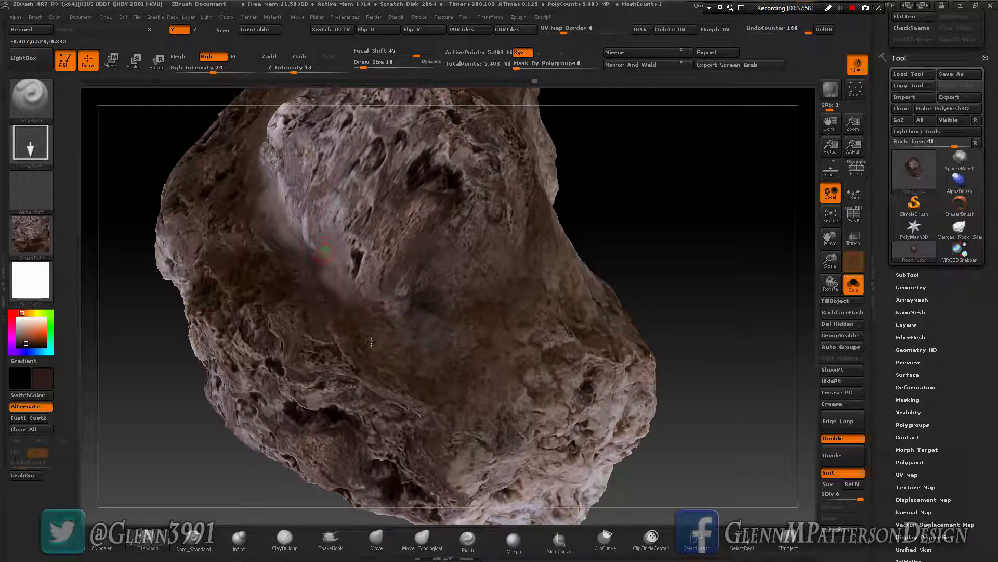
pyautogui.moveTo(391, 227)
pyautogui.mouseDown()
pyautogui.moveTo(251, 216)
pyautogui.moveTo(230, 173)
pyautogui.mouseUp()
pyautogui.click(338, 145)
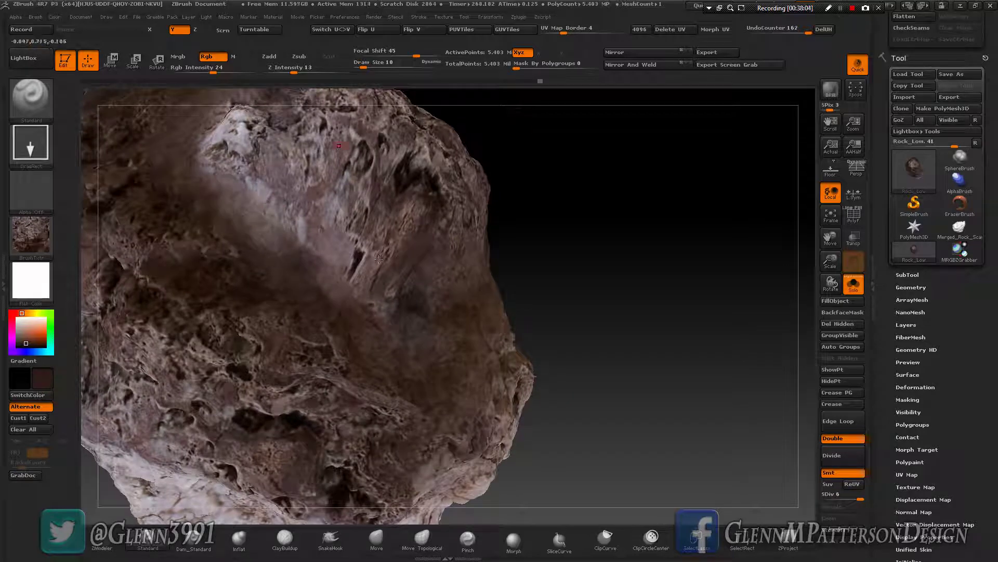
pyautogui.moveTo(407, 325); pyautogui.dragTo(468, 316, button='right')
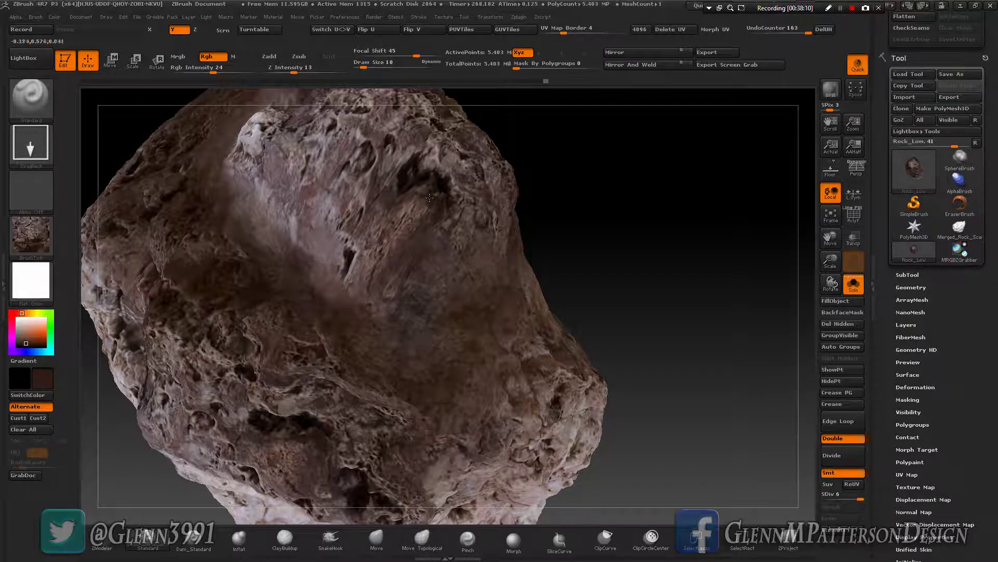
pyautogui.click(357, 207)
# - Orbit around the rock's tip and add texture stamps to the soft brown areas surrounding the white patch
pyautogui.moveTo(357, 208); pyautogui.dragTo(246, 205, button='right')
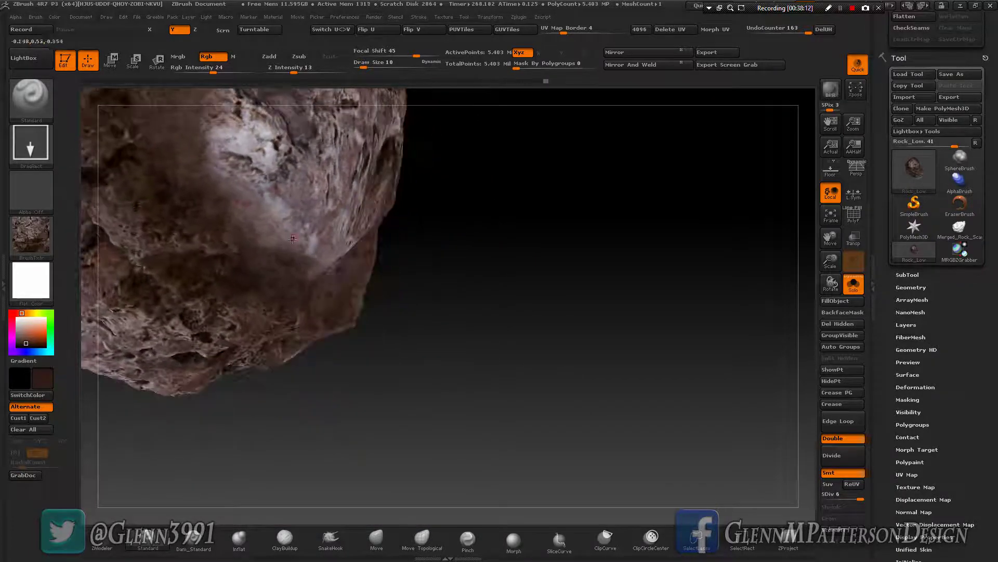
pyautogui.moveTo(294, 240)
pyautogui.mouseDown(button='right')
pyautogui.moveTo(329, 266)
pyautogui.moveTo(312, 216)
pyautogui.moveTo(343, 200)
pyautogui.moveTo(285, 290)
pyautogui.mouseUp(button='right')
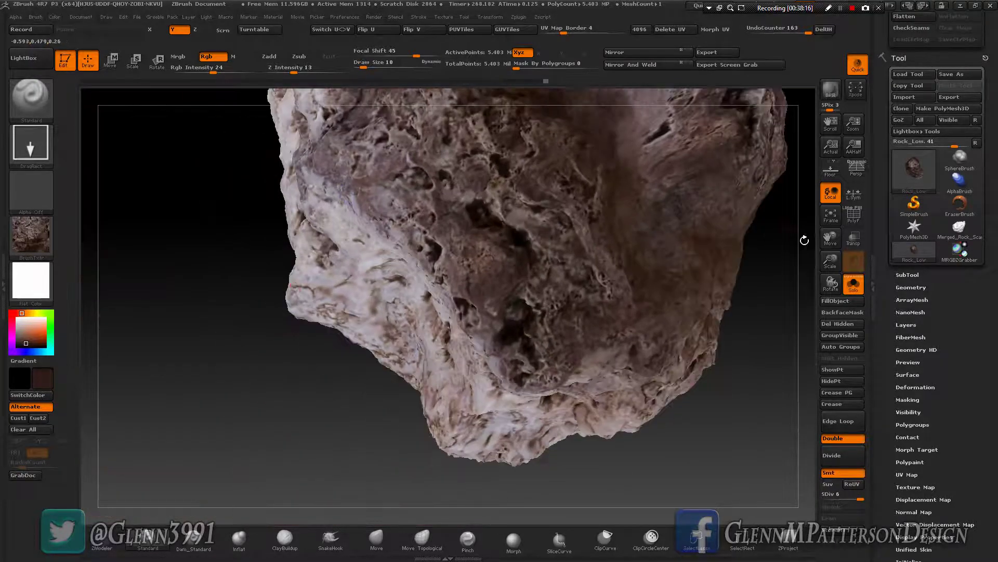
pyautogui.moveTo(806, 239)
pyautogui.mouseDown(button='right')
pyautogui.moveTo(596, 229)
pyautogui.moveTo(569, 174)
pyautogui.moveTo(535, 249)
pyautogui.moveTo(557, 292)
pyautogui.moveTo(580, 270)
pyautogui.moveTo(607, 165)
pyautogui.mouseUp(button='right')
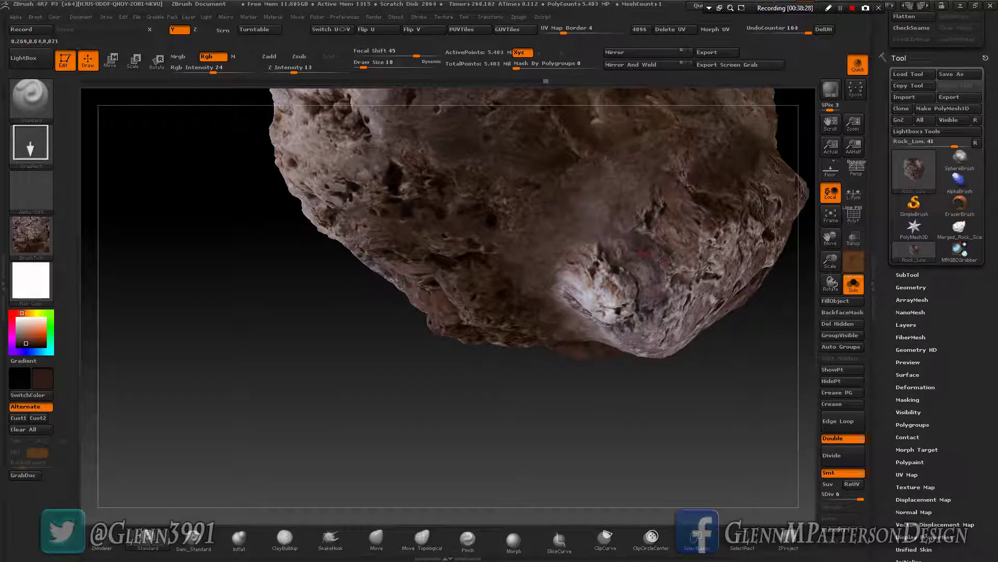
pyautogui.moveTo(662, 259); pyautogui.dragTo(709, 144, button='right')
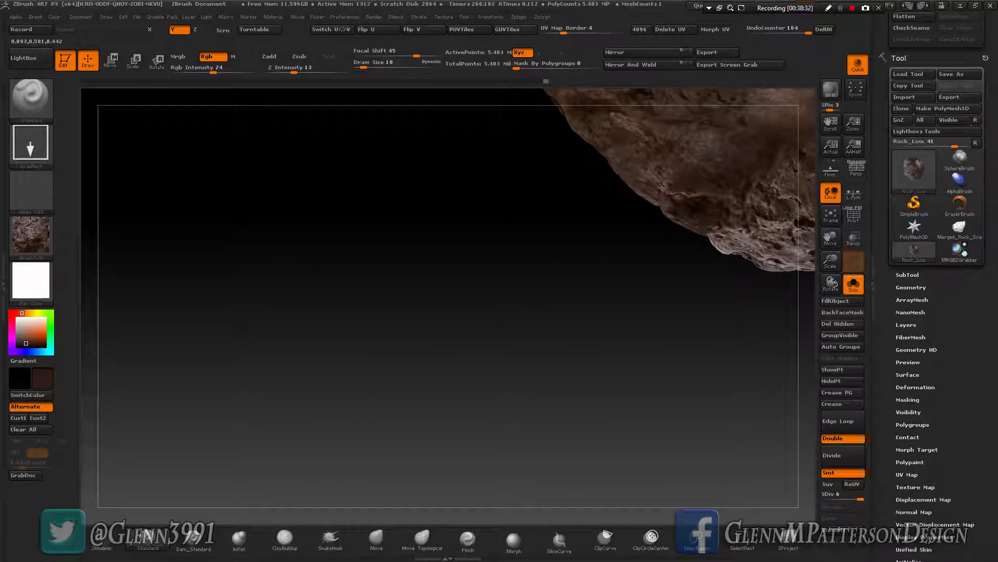
pyautogui.moveTo(780, 221); pyautogui.dragTo(781, 223)
pyautogui.moveTo(749, 174); pyautogui.dragTo(725, 245)
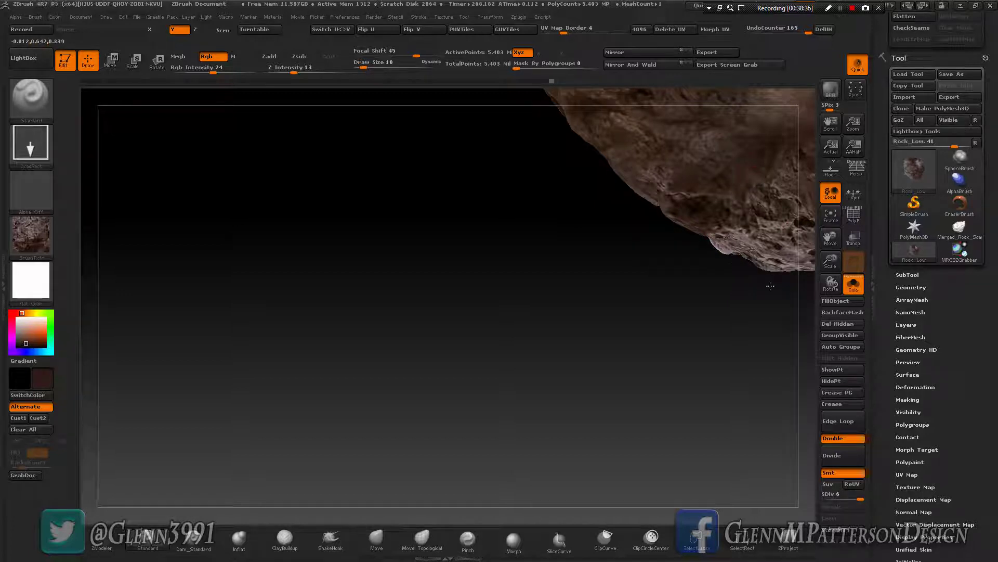
# - Frame the whole rock and touch up its remaining blurred seam areas with texture stamps from several angles
pyautogui.click(831, 215)
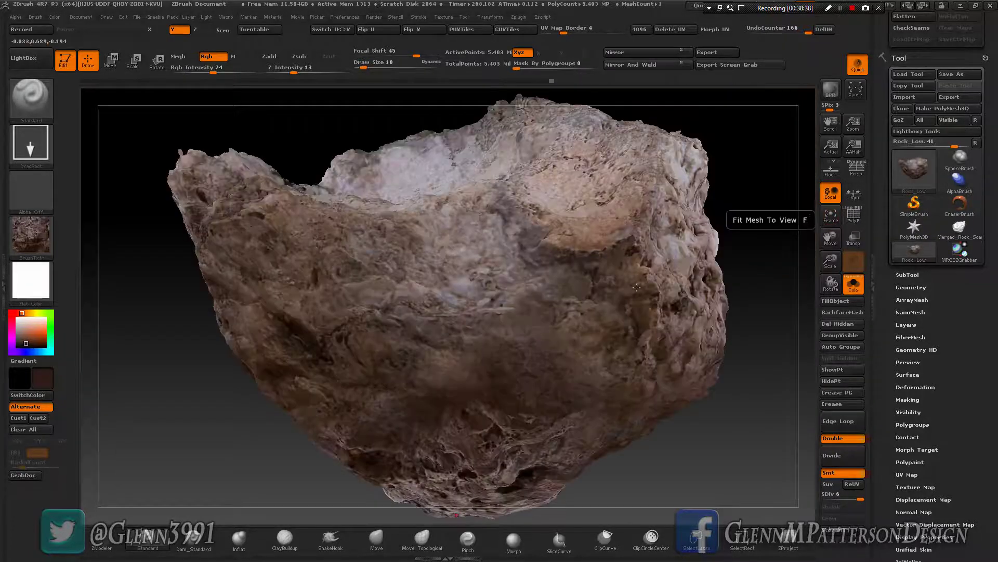
pyautogui.moveTo(517, 345); pyautogui.dragTo(299, 352, button='right')
pyautogui.moveTo(364, 346); pyautogui.dragTo(452, 340, button='right')
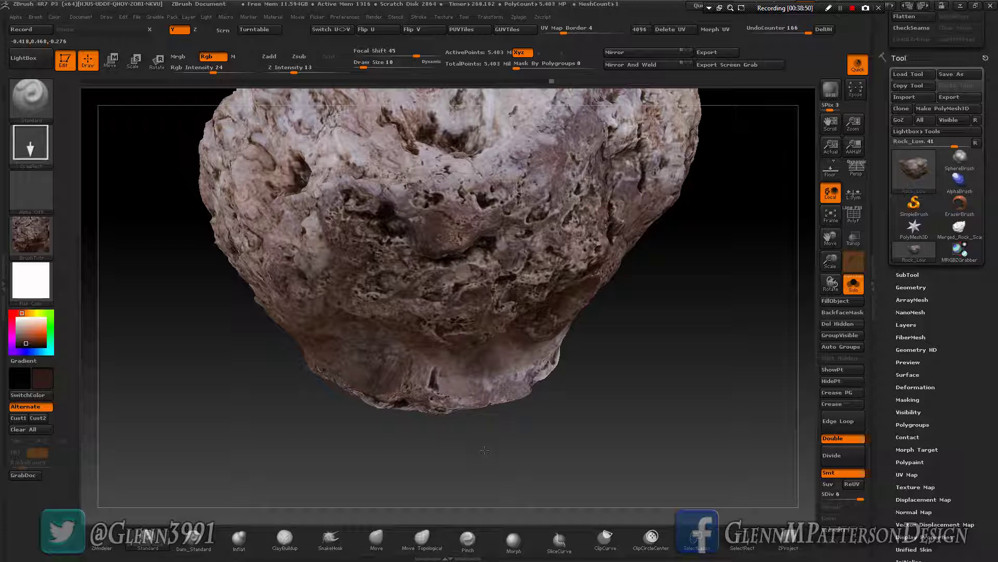
pyautogui.moveTo(526, 320); pyautogui.dragTo(537, 380, button='right')
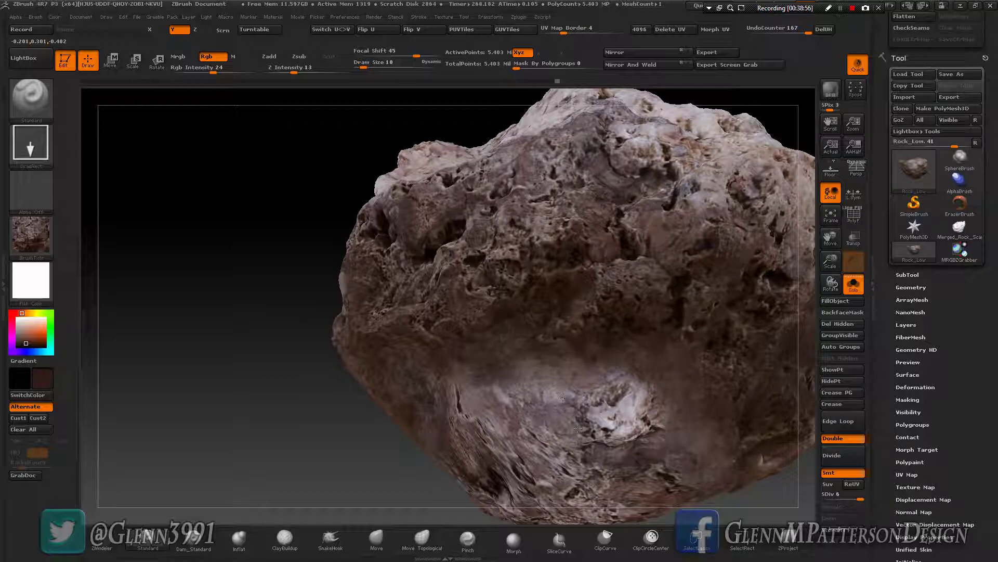
pyautogui.moveTo(578, 428); pyautogui.dragTo(376, 330, button='right')
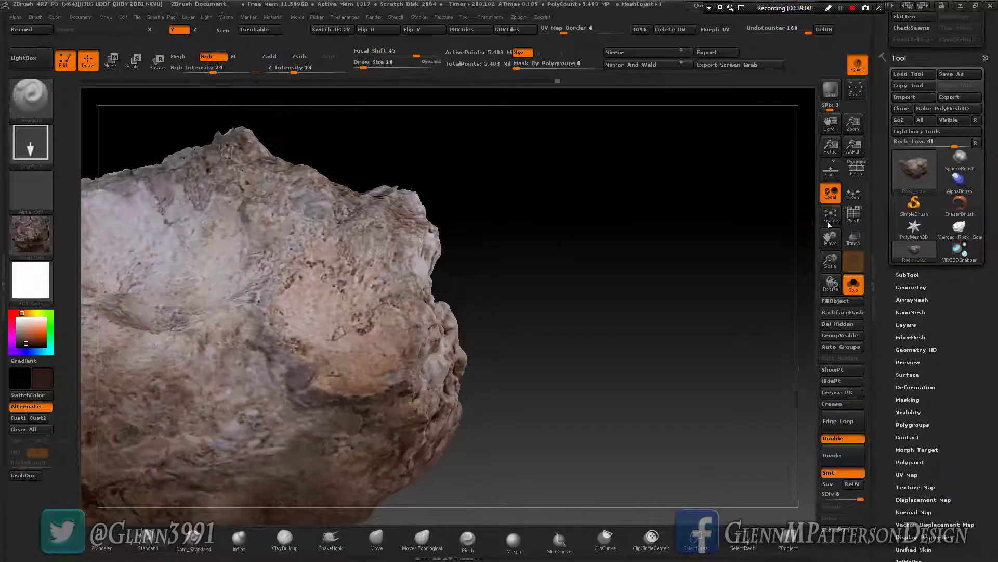
pyautogui.click(830, 224)
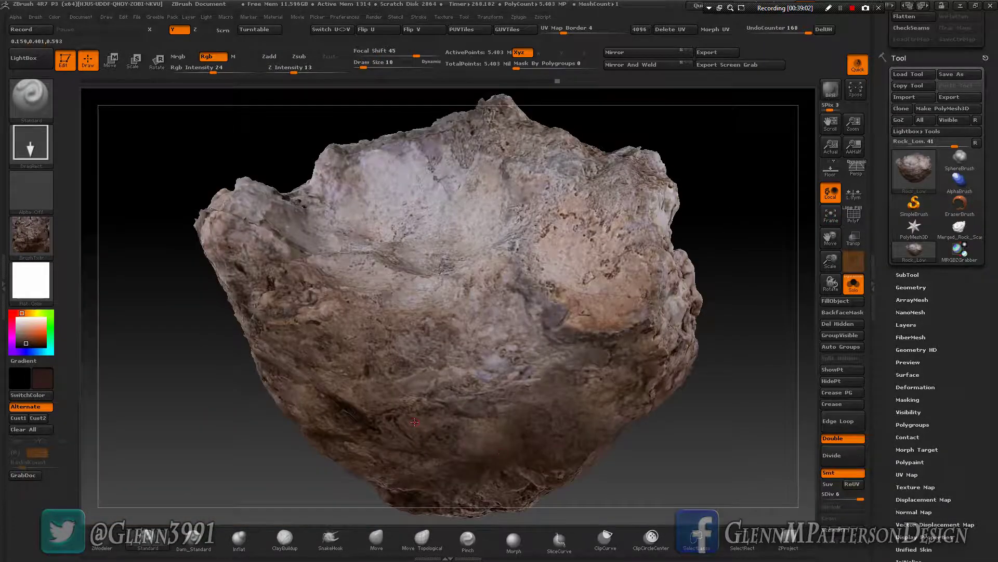
pyautogui.moveTo(414, 421); pyautogui.dragTo(604, 455, button='right')
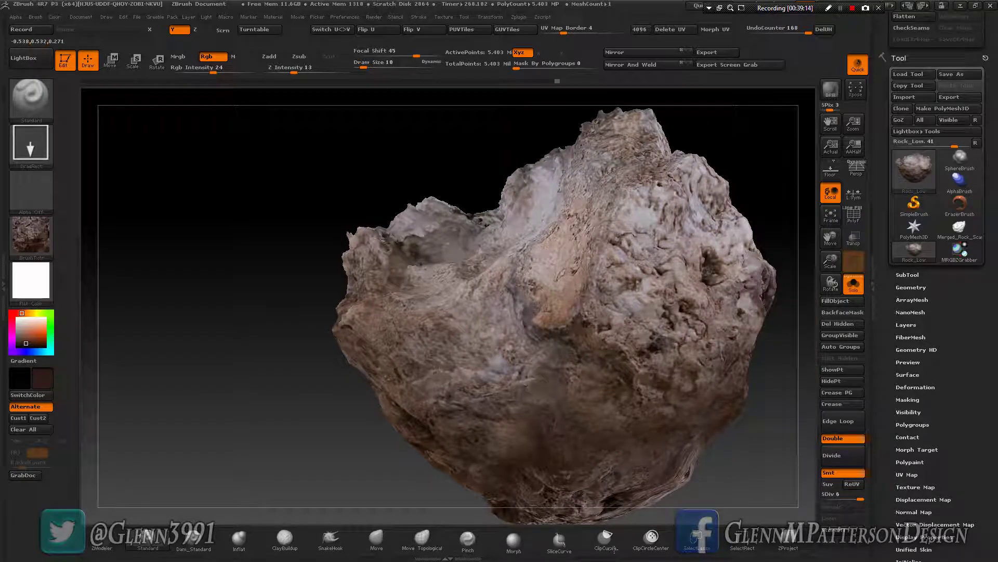
pyautogui.moveTo(411, 411); pyautogui.dragTo(591, 442, button='right')
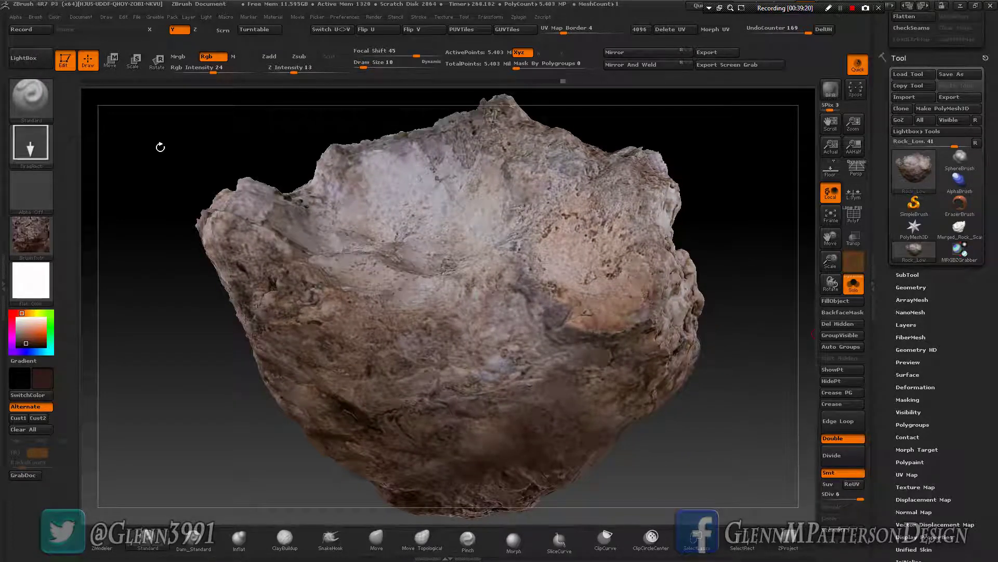
# - Turn off the Standard brush's texture and set its stroke to FreeHand
pyautogui.click(31, 237)
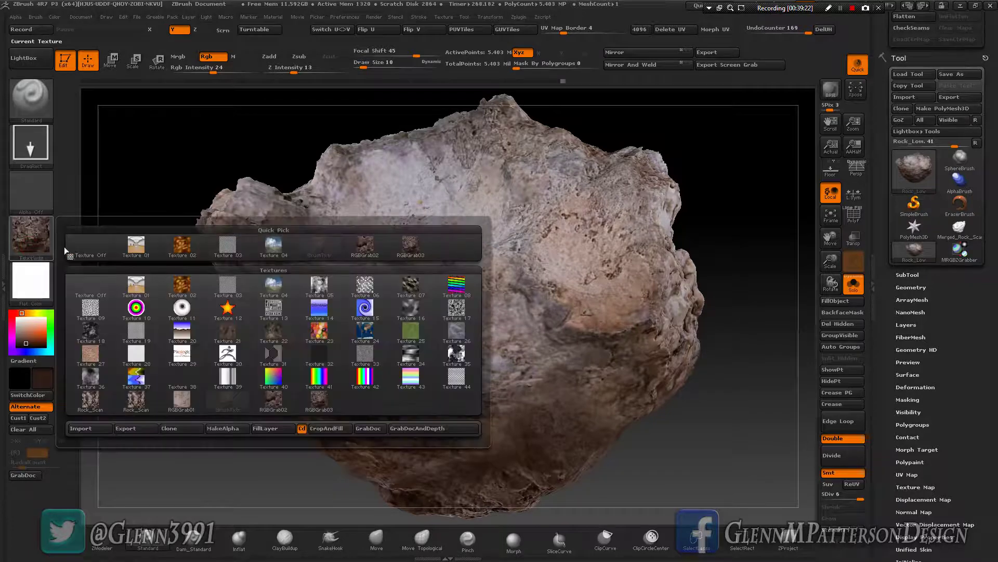
pyautogui.click(92, 247)
pyautogui.click(30, 144)
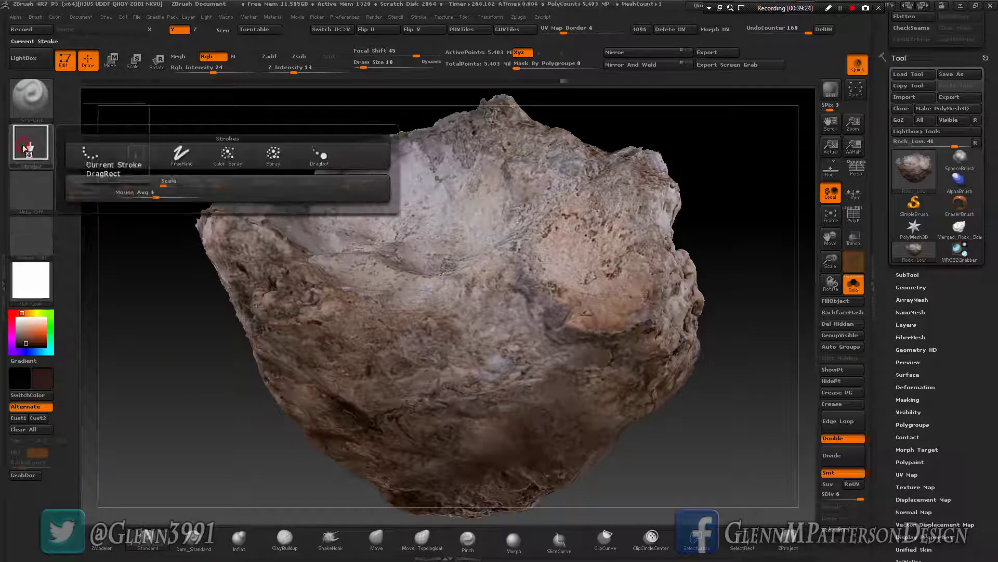
pyautogui.moveTo(92, 163)
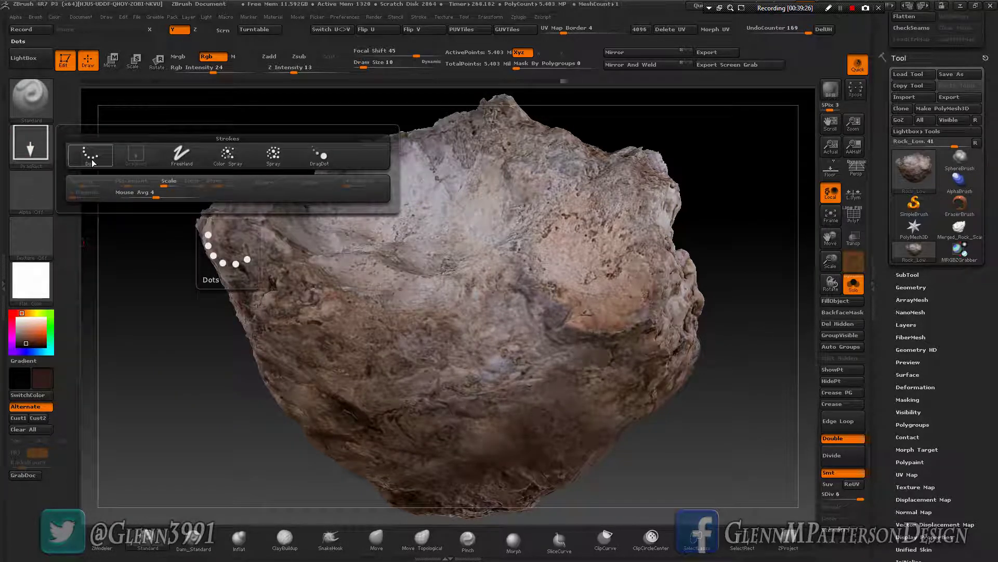
pyautogui.click(182, 155)
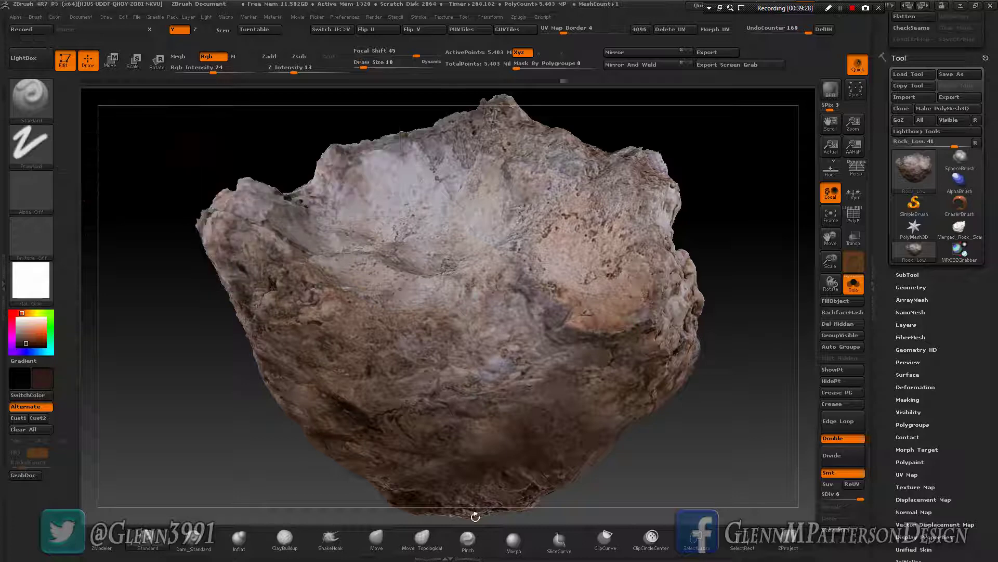
# - Save the tool as Rock_Low, replacing the existing ZTL file in the Photoscan DEMO folder
pyautogui.click(948, 74)
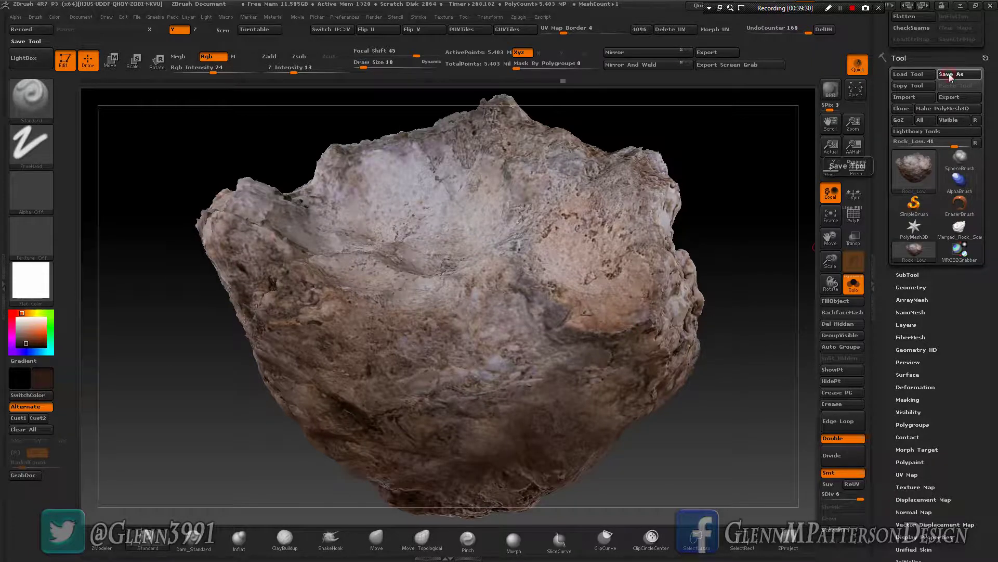
pyautogui.click(625, 389)
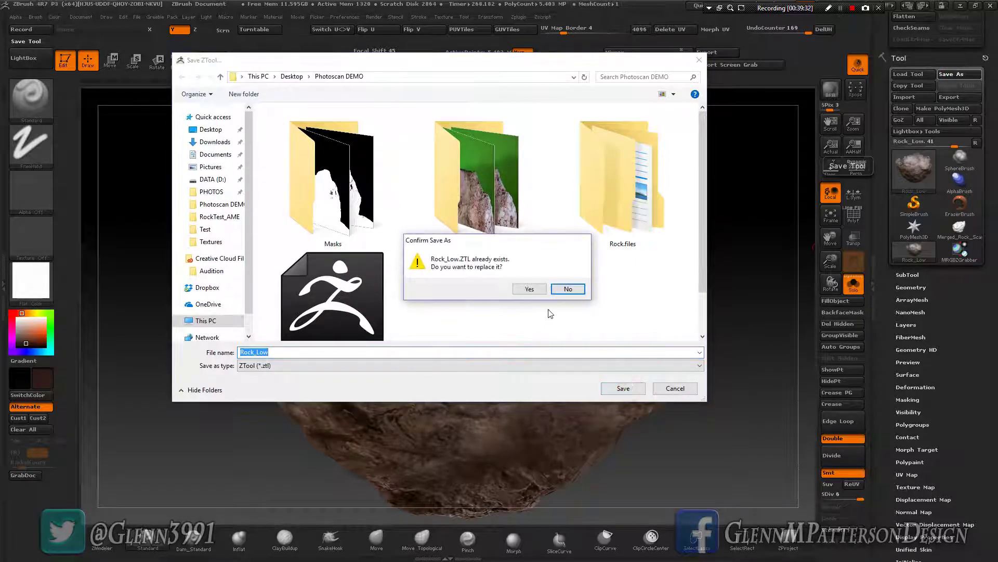
pyautogui.click(525, 288)
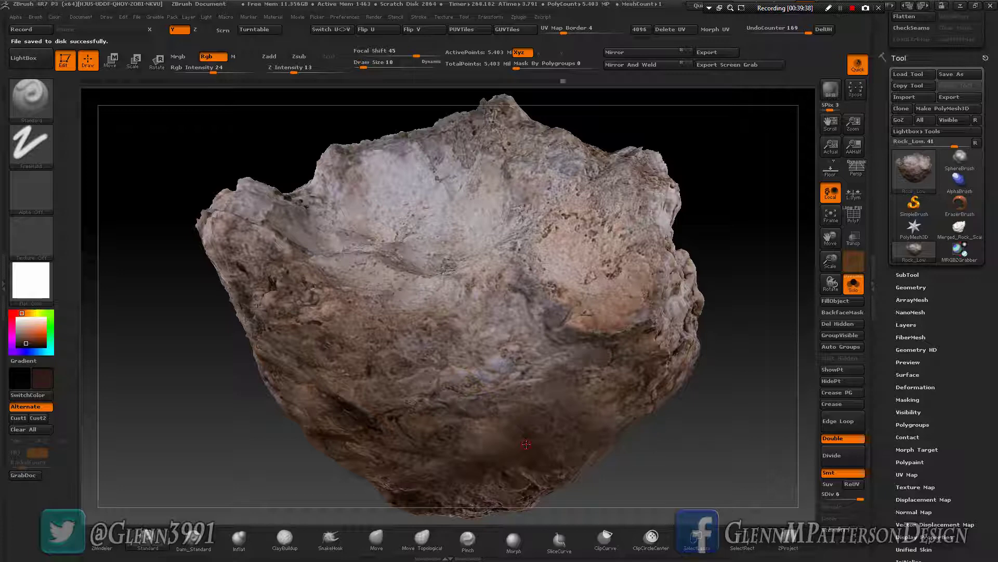
# - Apply the Unify deformation to the Rock_Low mesh
pyautogui.moveTo(565, 439)
pyautogui.mouseDown()
pyautogui.moveTo(432, 418)
pyautogui.moveTo(578, 441)
pyautogui.moveTo(832, 340)
pyautogui.mouseUp()
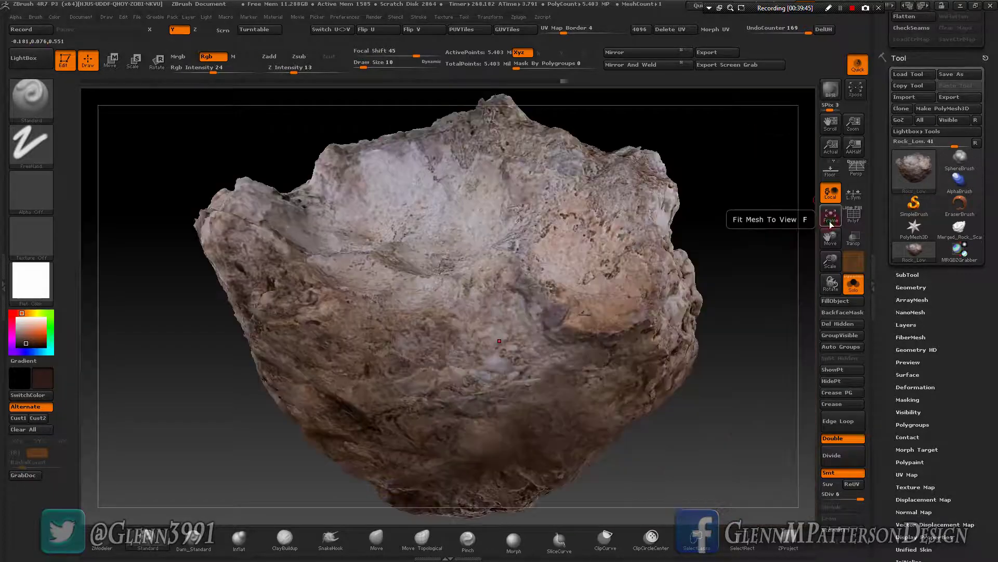
pyautogui.click(831, 214)
pyautogui.click(915, 387)
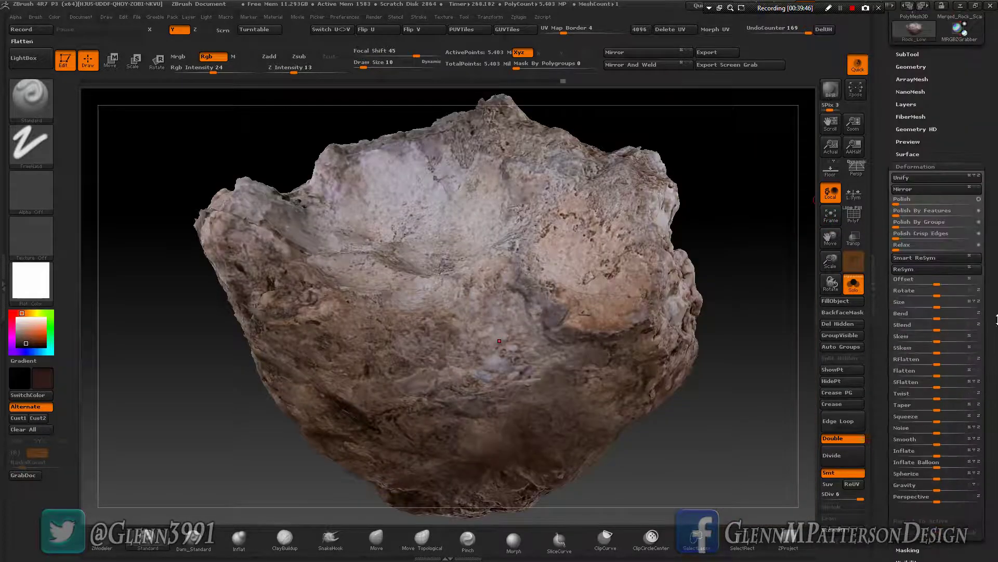
pyautogui.click(939, 180)
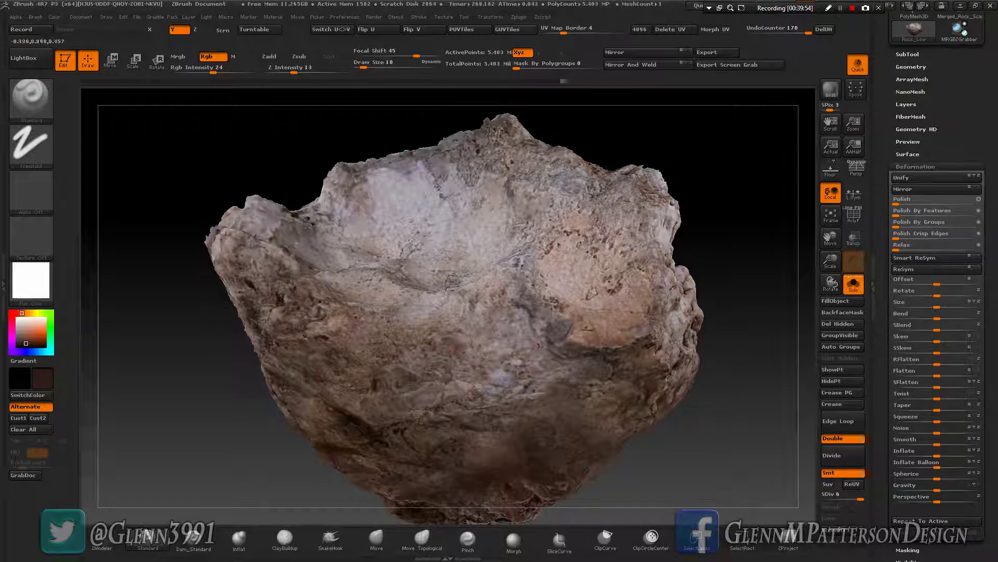
# - Save the unified rock tool over the existing Rock_Low.ZTL file
pyautogui.moveTo(977, 126); pyautogui.dragTo(977, 322)
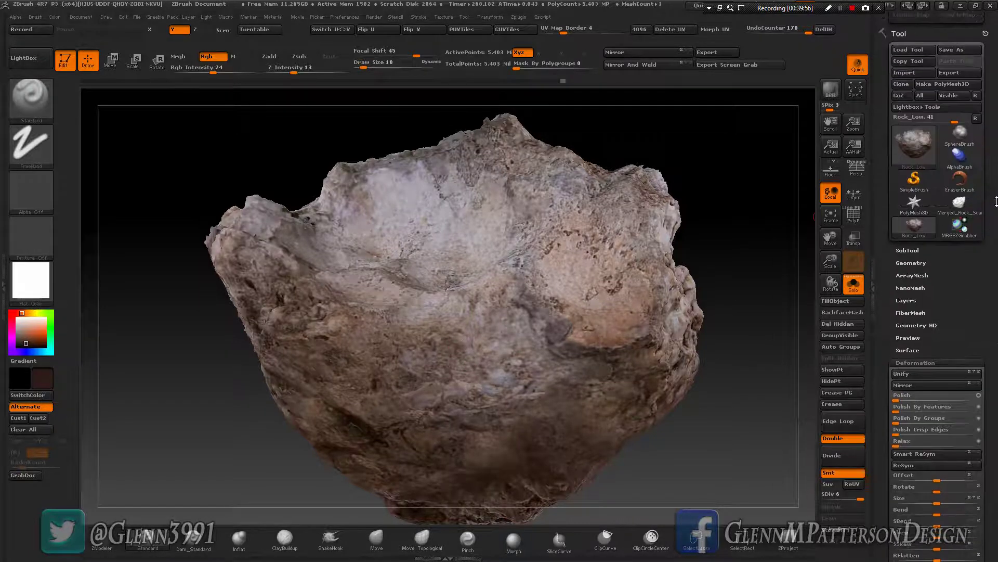
pyautogui.click(960, 50)
pyautogui.click(624, 387)
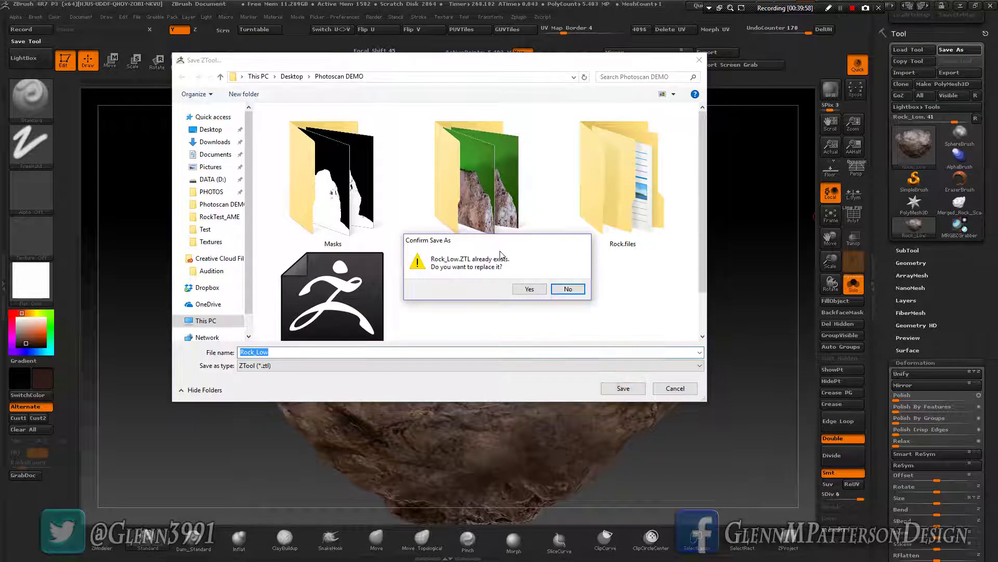
pyautogui.click(525, 294)
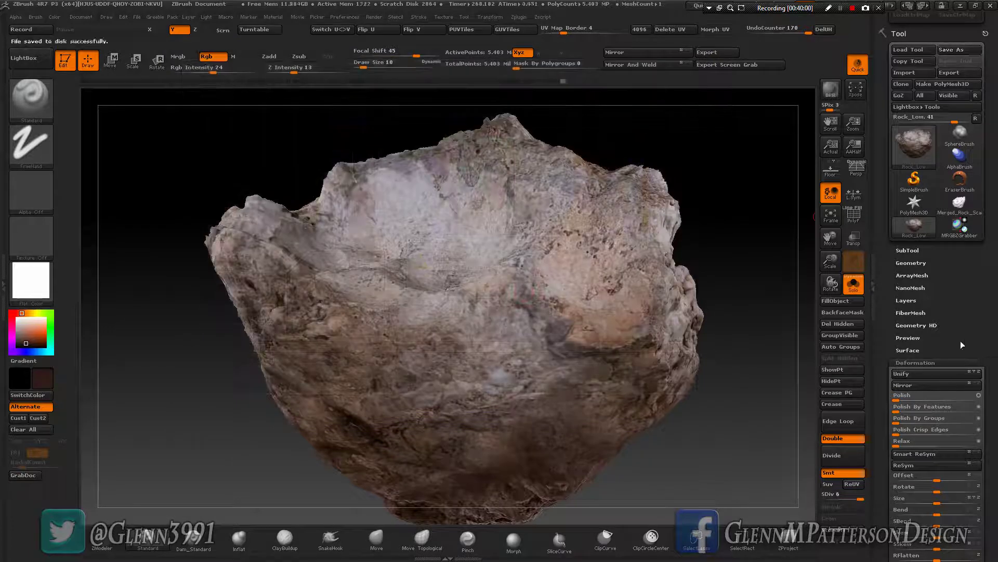
# - Open the Multi Map Exporter settings and review which maps are selected for export
pyautogui.moveTo(996, 185); pyautogui.dragTo(996, 342)
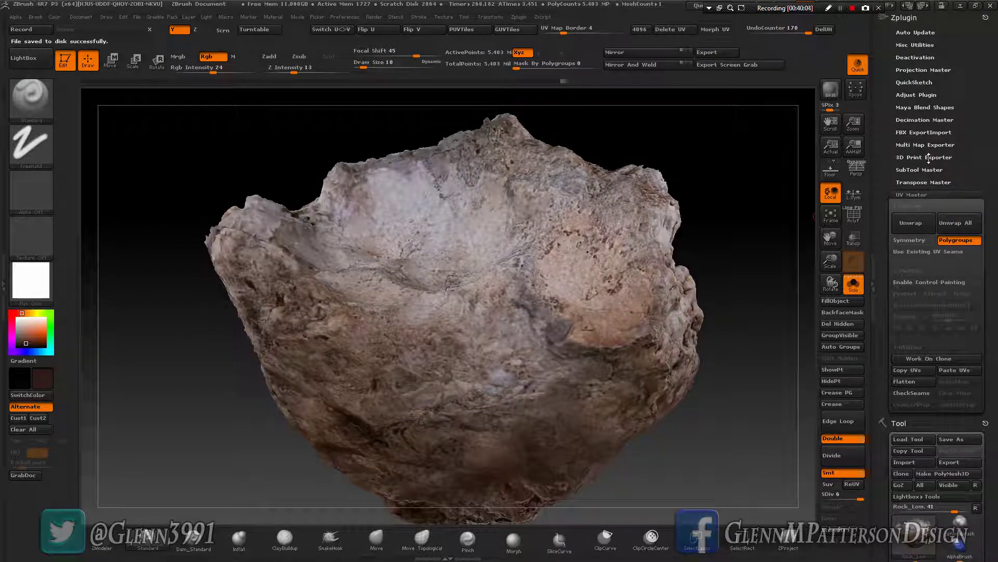
pyautogui.click(916, 146)
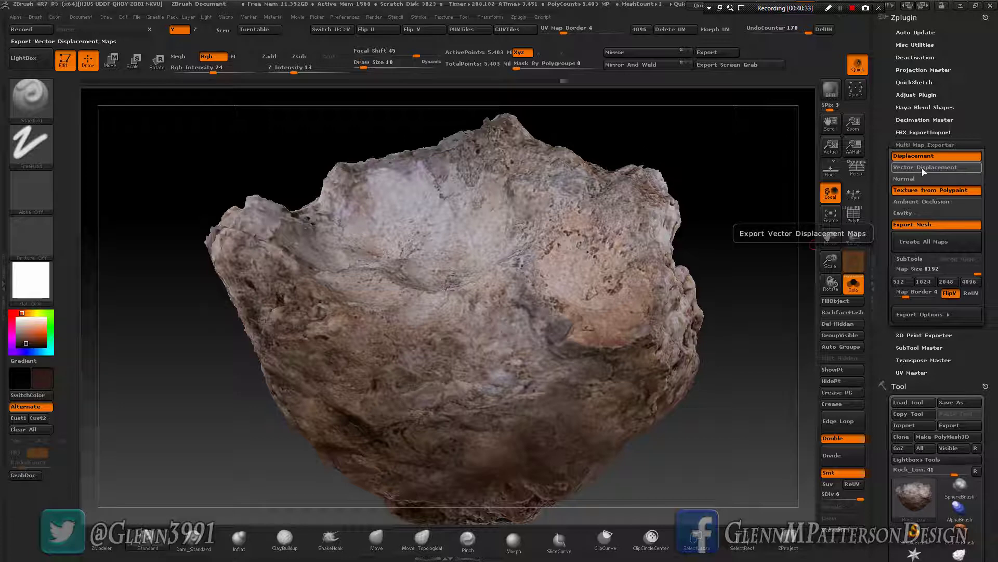
pyautogui.moveTo(492, 389); pyautogui.dragTo(493, 389)
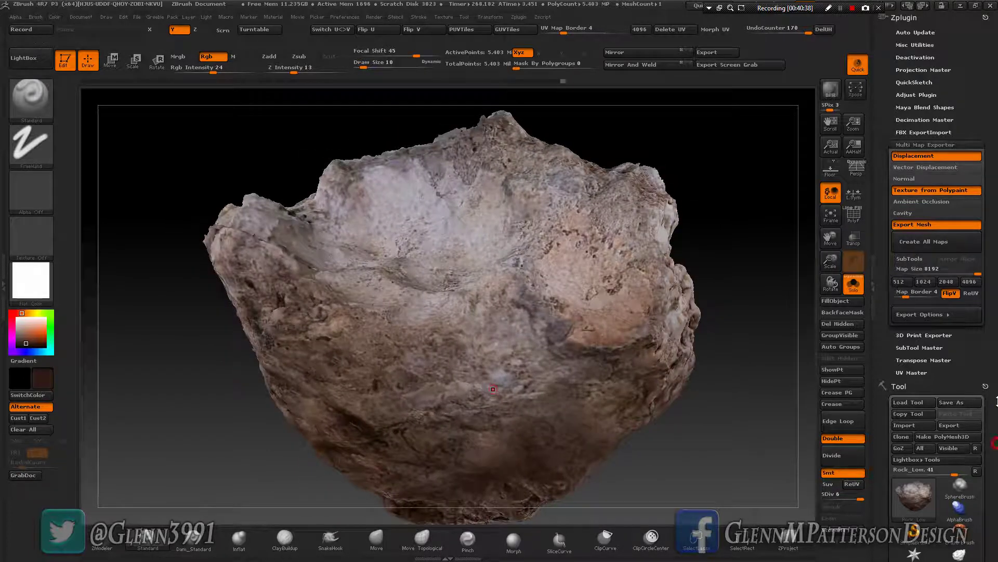
# - Mask the rock by its colour intensity, invert that mask and turn off its display
pyautogui.moveTo(995, 443); pyautogui.dragTo(928, 381)
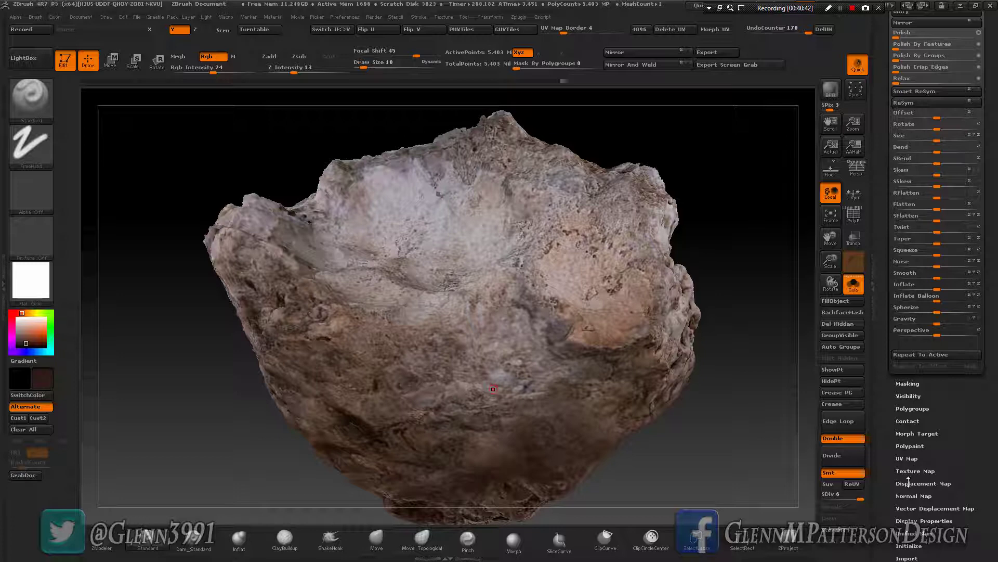
pyautogui.click(908, 383)
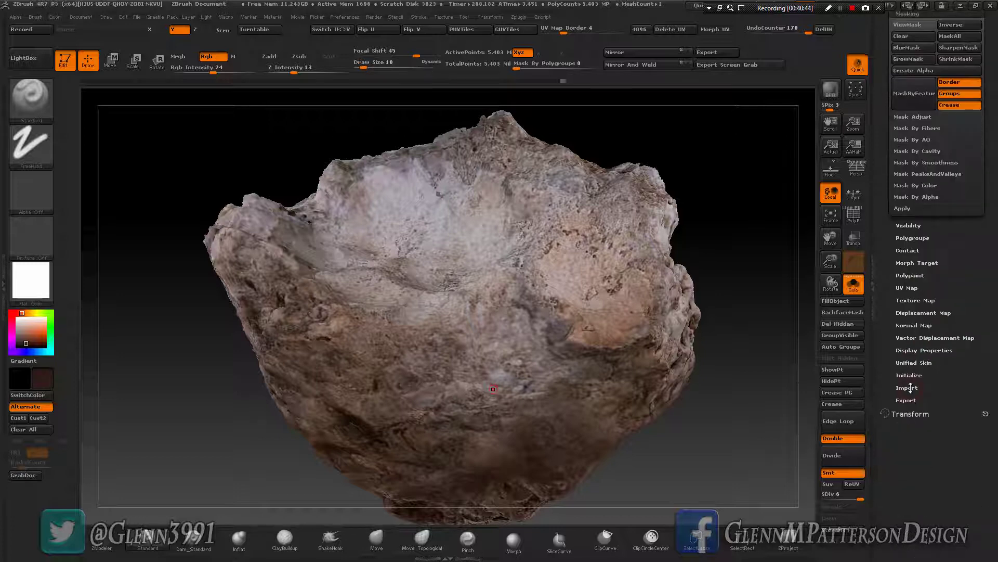
pyautogui.moveTo(996, 329); pyautogui.dragTo(997, 413)
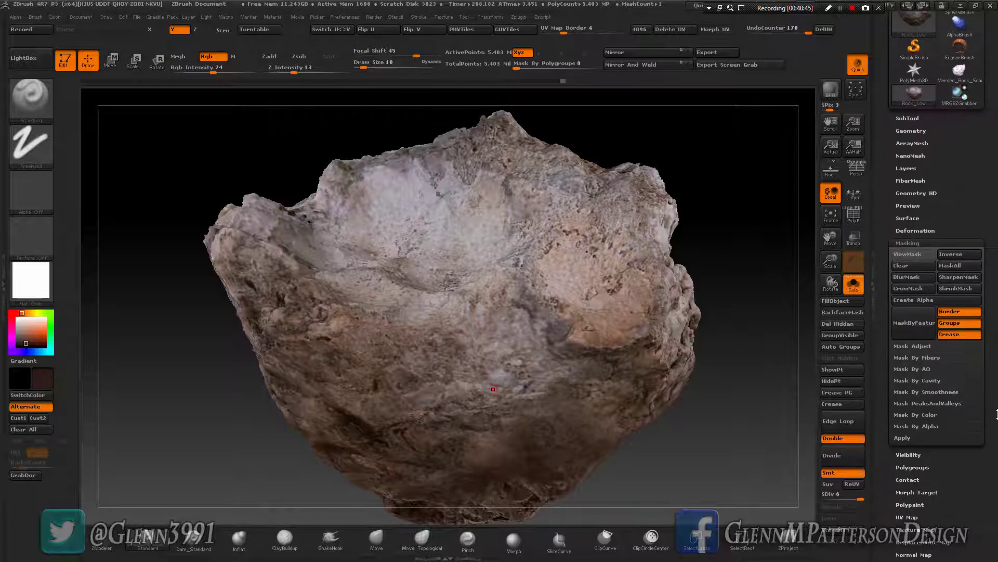
pyautogui.click(925, 415)
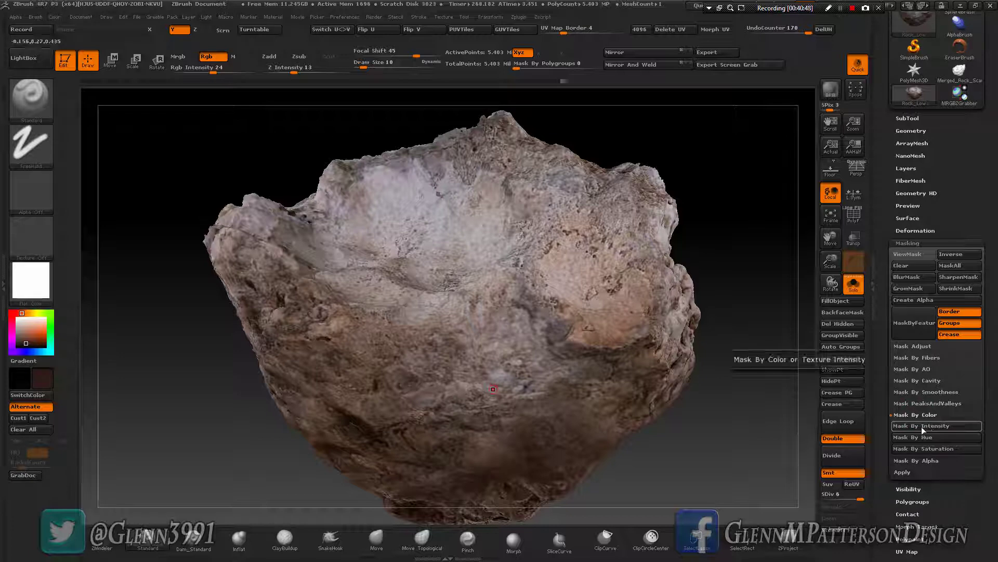
pyautogui.click(923, 426)
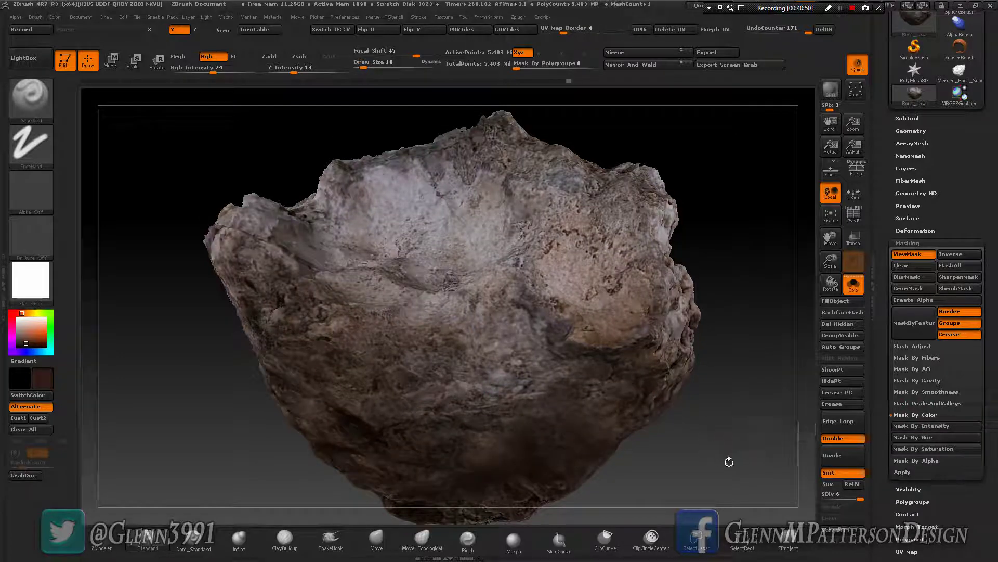
pyautogui.press('ctrl')
pyautogui.keyDown('ctrl'); pyautogui.click(750, 446); pyautogui.keyUp('ctrl')
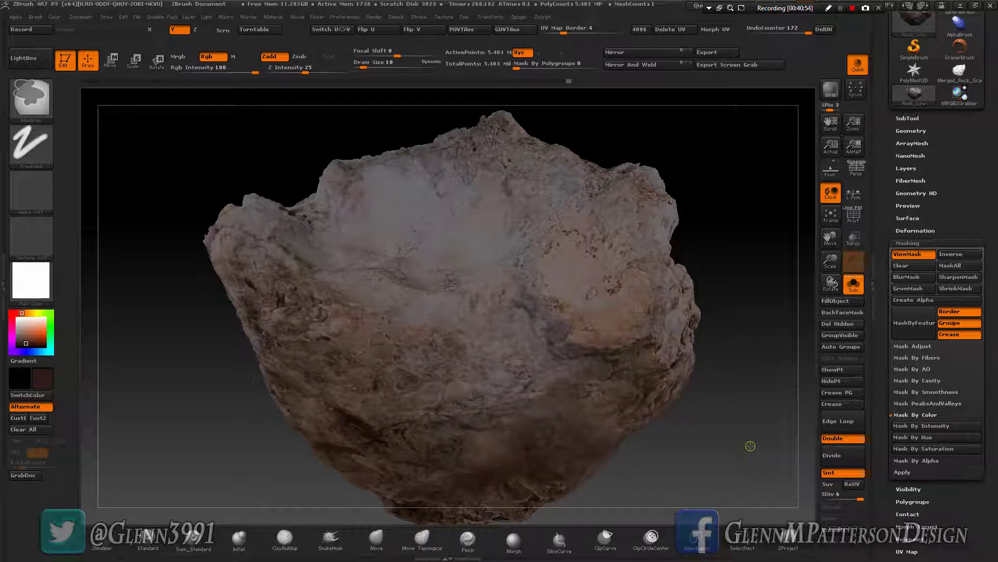
pyautogui.keyDown('ctrl'); pyautogui.moveTo(750, 446); pyautogui.dragTo(741, 442); pyautogui.keyUp('ctrl')
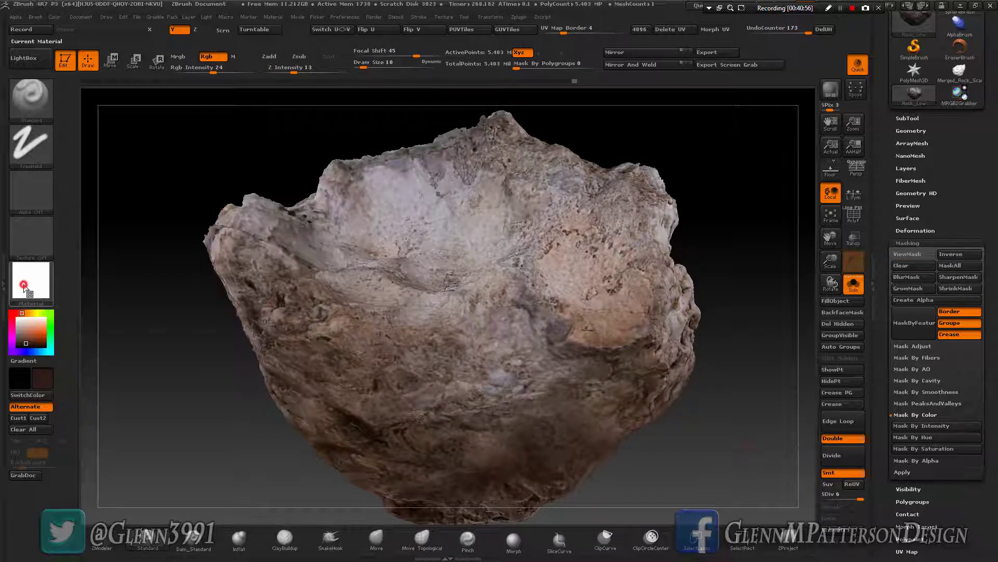
# - Switch the rock's material to MatCap Gray and get a close view of the pale hollow and orange patch
pyautogui.click(23, 285)
pyautogui.click(531, 333)
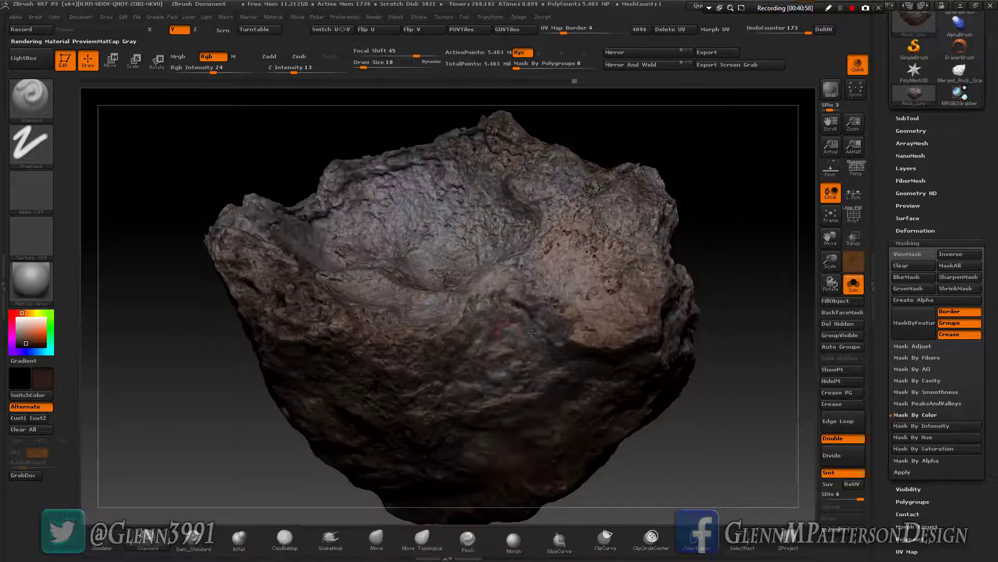
pyautogui.moveTo(830, 263); pyautogui.dragTo(831, 273)
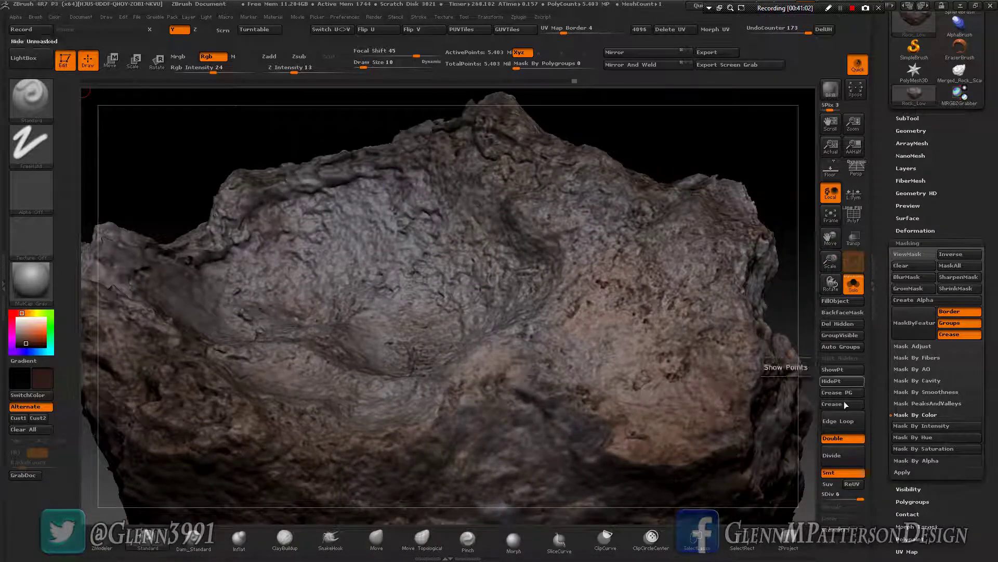
# - Try sinking the rock's dark pits and cracks with an Inflate deformation of -3
pyautogui.click(907, 231)
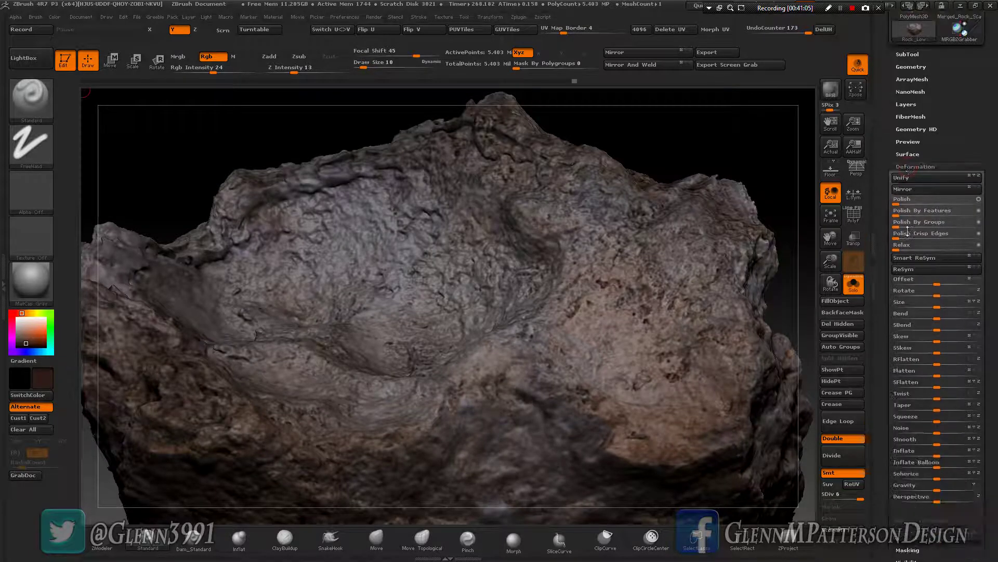
pyautogui.click(928, 452)
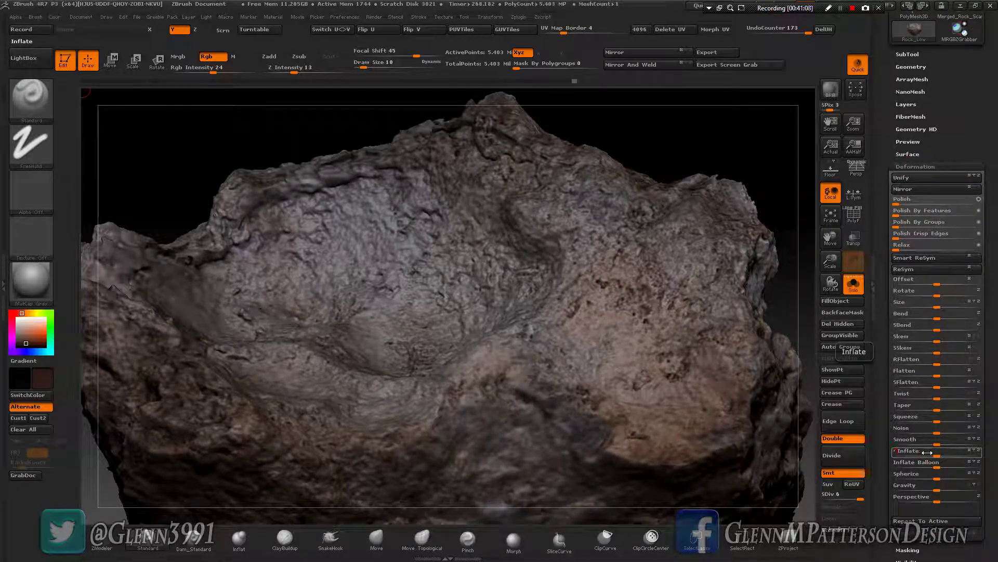
pyautogui.write('-3')
pyautogui.press('Return')
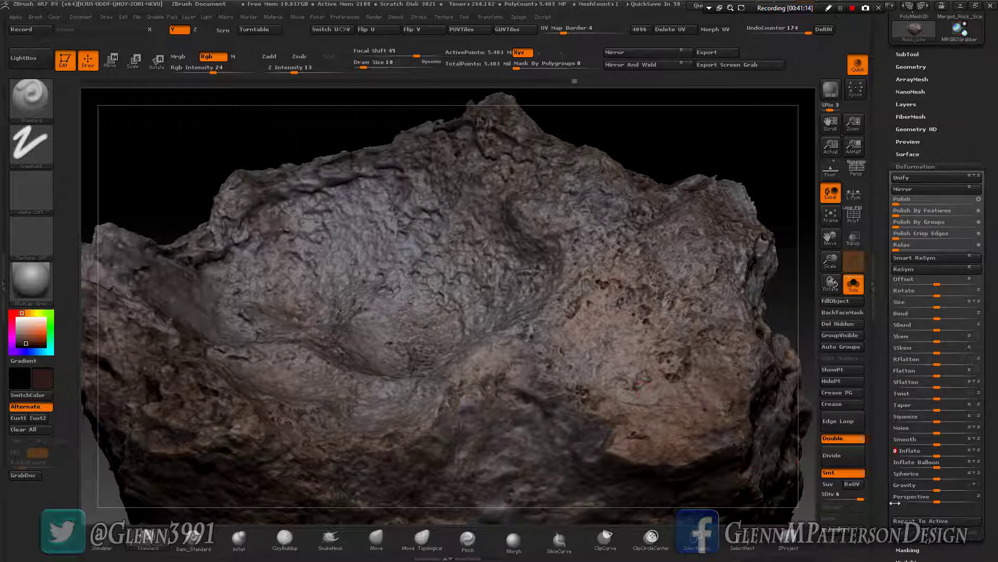
pyautogui.click(919, 520)
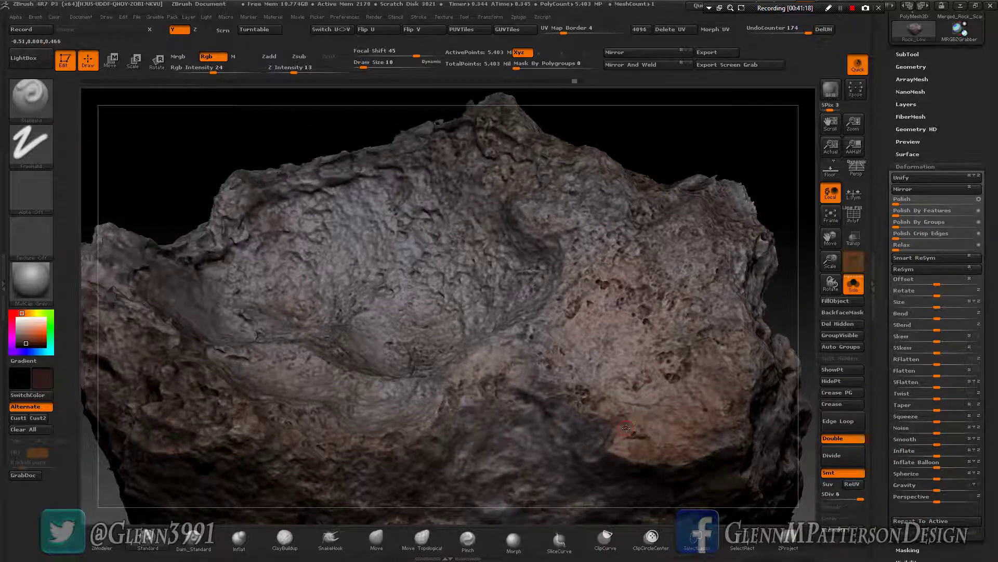
# - Undo the last inflation and apply the Inflate deformation to the rock again to deepen its dark pits
pyautogui.hotkey('ctrl', 'z')
pyautogui.moveTo(669, 376)
pyautogui.mouseDown()
pyautogui.moveTo(631, 398)
pyautogui.moveTo(666, 387)
pyautogui.mouseUp()
pyautogui.hotkey('ctrl', 'z')
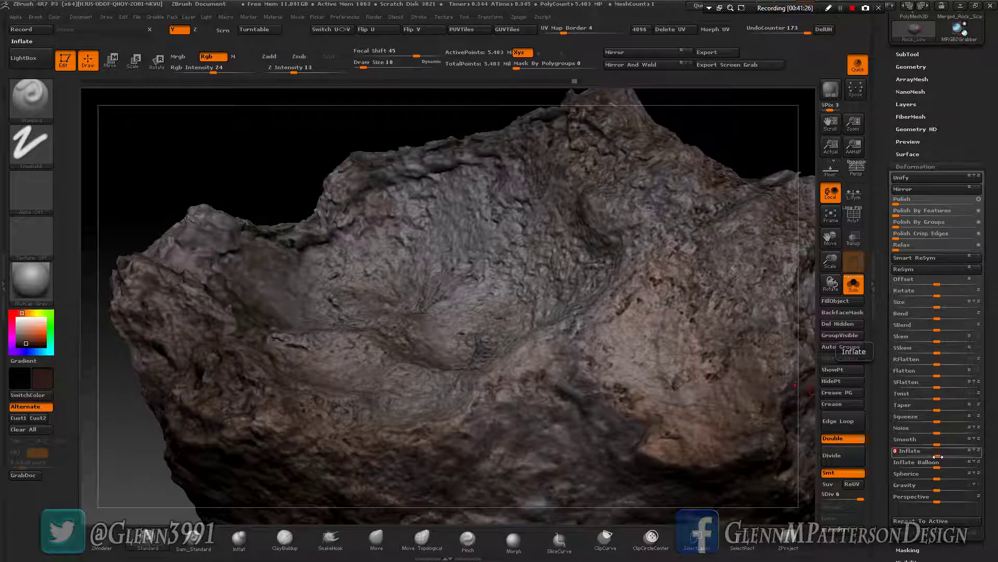
pyautogui.moveTo(938, 456); pyautogui.dragTo(939, 456)
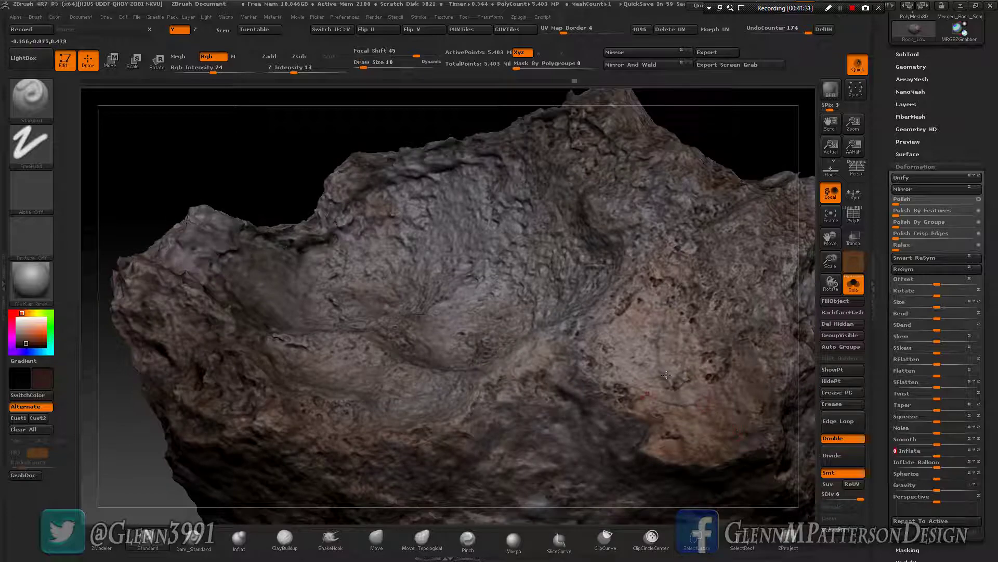
# - Examine the deepened surface detail from all sides of the rock and return to a framed front view
pyautogui.moveTo(657, 300); pyautogui.dragTo(468, 344)
pyautogui.moveTo(600, 308); pyautogui.dragTo(431, 373)
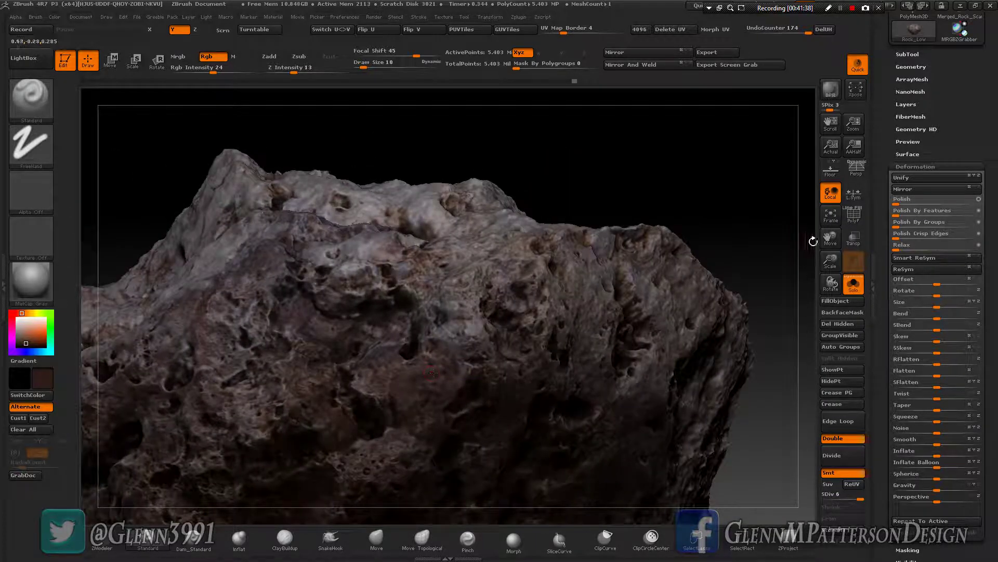
pyautogui.click(830, 215)
pyautogui.moveTo(491, 378); pyautogui.dragTo(375, 413)
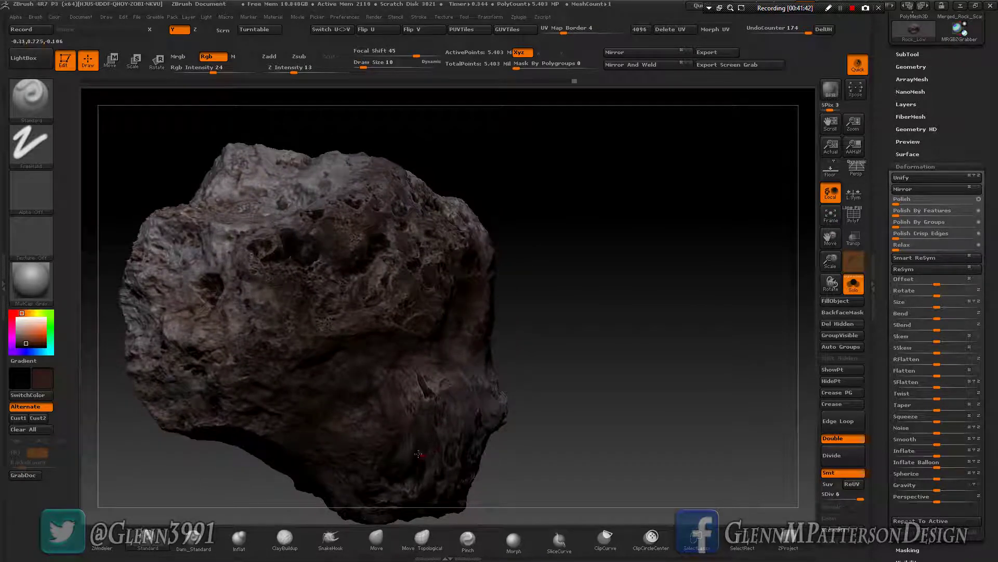
pyautogui.moveTo(373, 450); pyautogui.dragTo(346, 495)
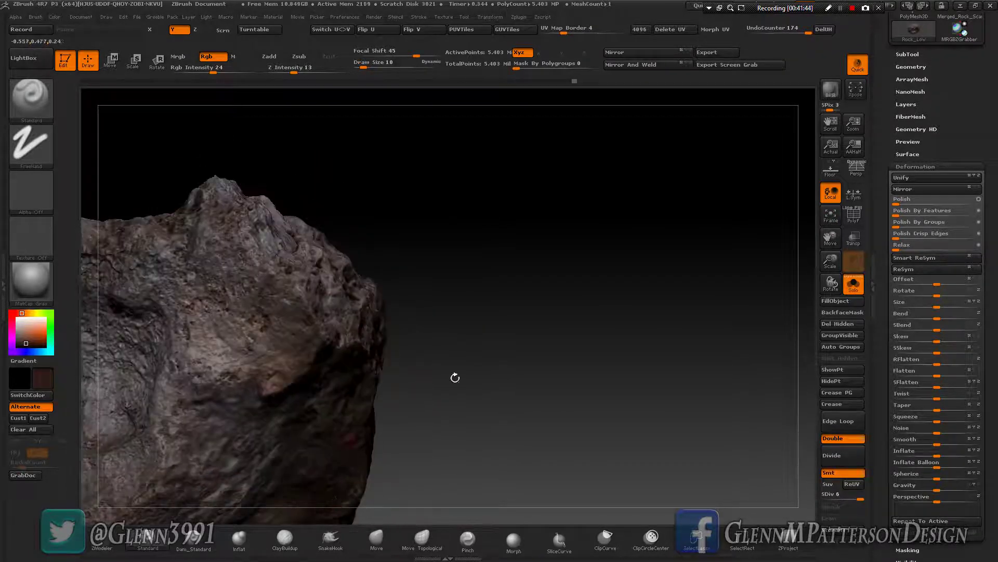
pyautogui.press('f')
pyautogui.moveTo(554, 309); pyautogui.dragTo(727, 421)
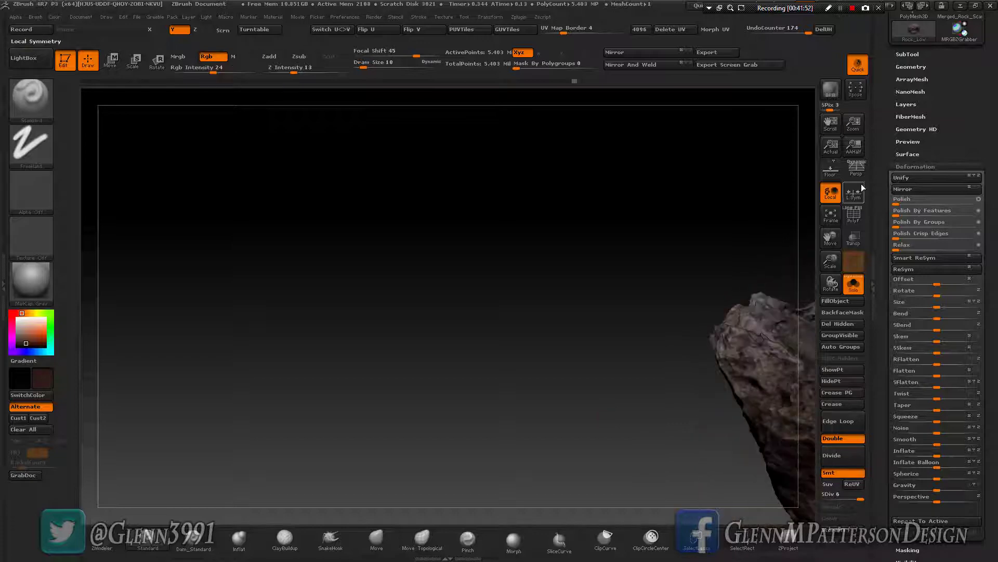
pyautogui.click(832, 215)
# - Clear the mask and switch the rock's material back to Flat Color
pyautogui.press('ctrl')
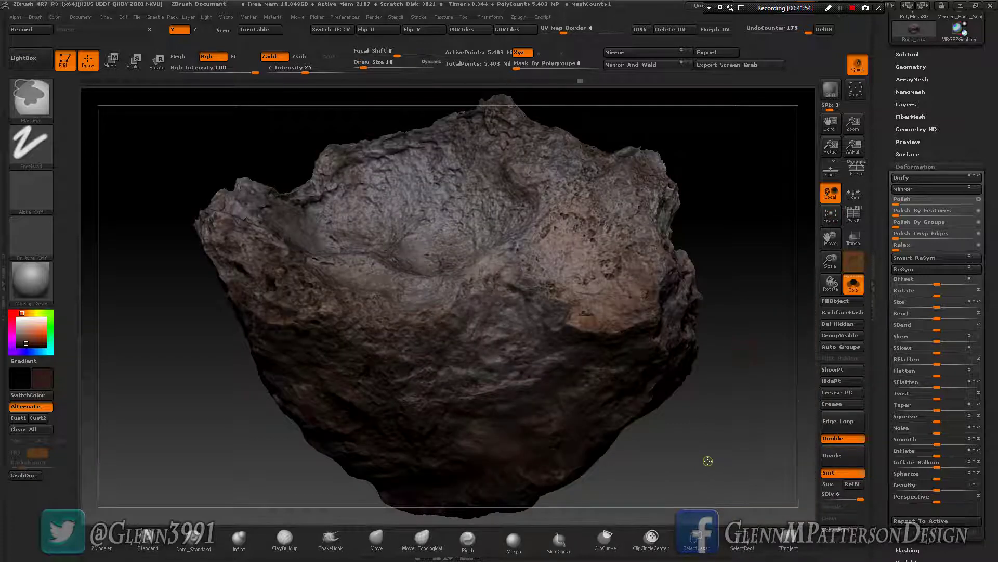
pyautogui.click(32, 285)
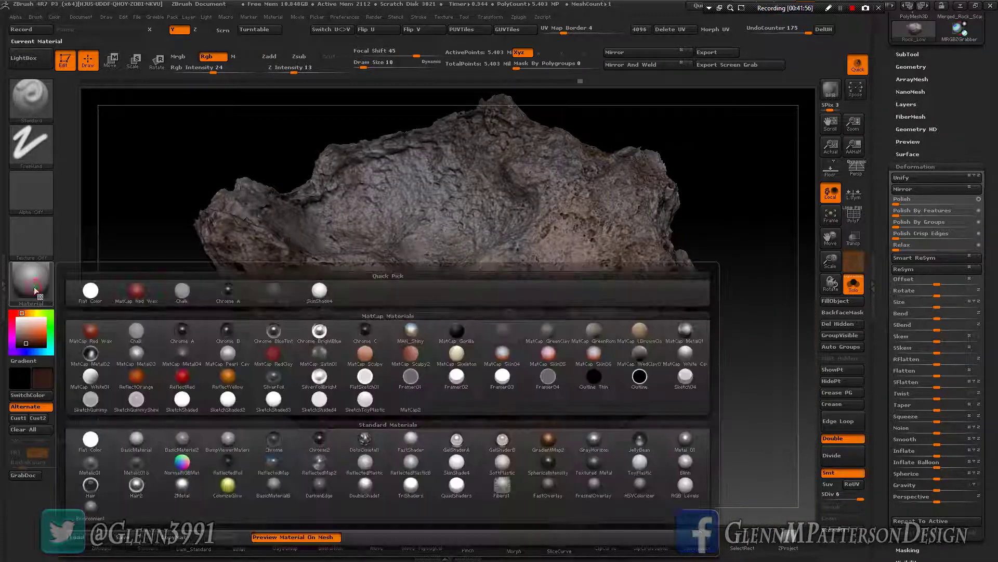
pyautogui.click(86, 438)
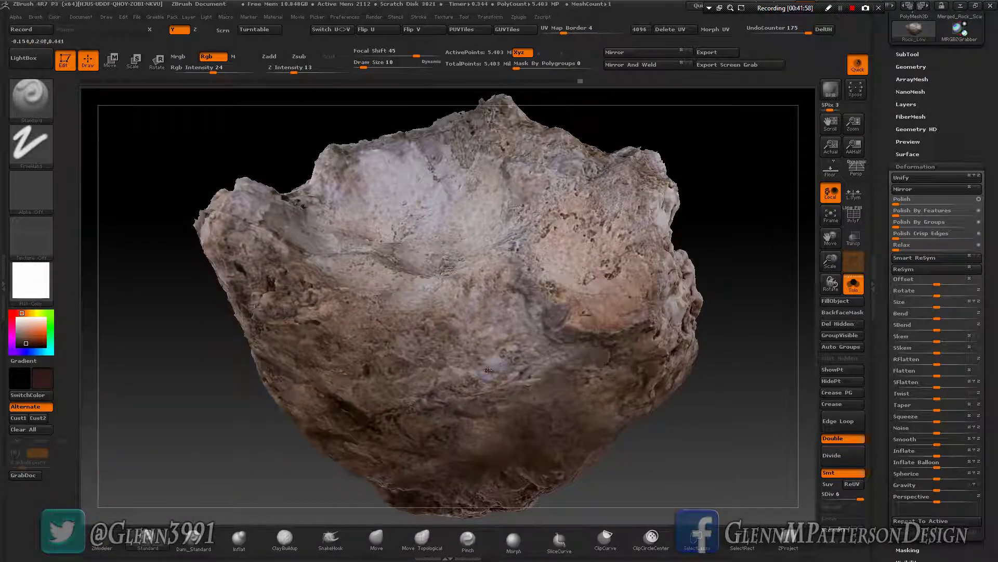
pyautogui.scroll(10, 962, 208)
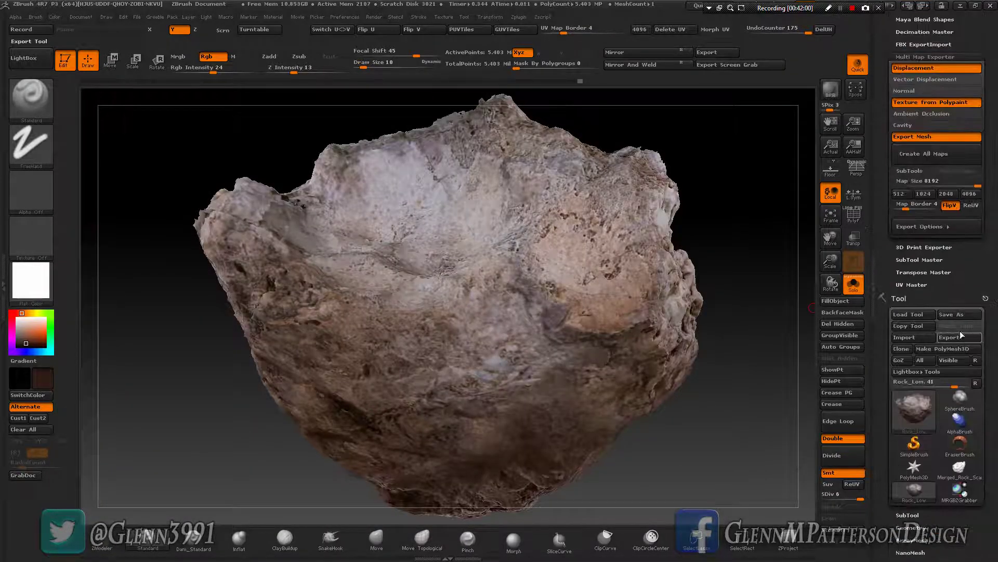
# - Save the rock tool as Rock_Low in the Photoscan DEMO folder, replacing the existing file
pyautogui.click(961, 314)
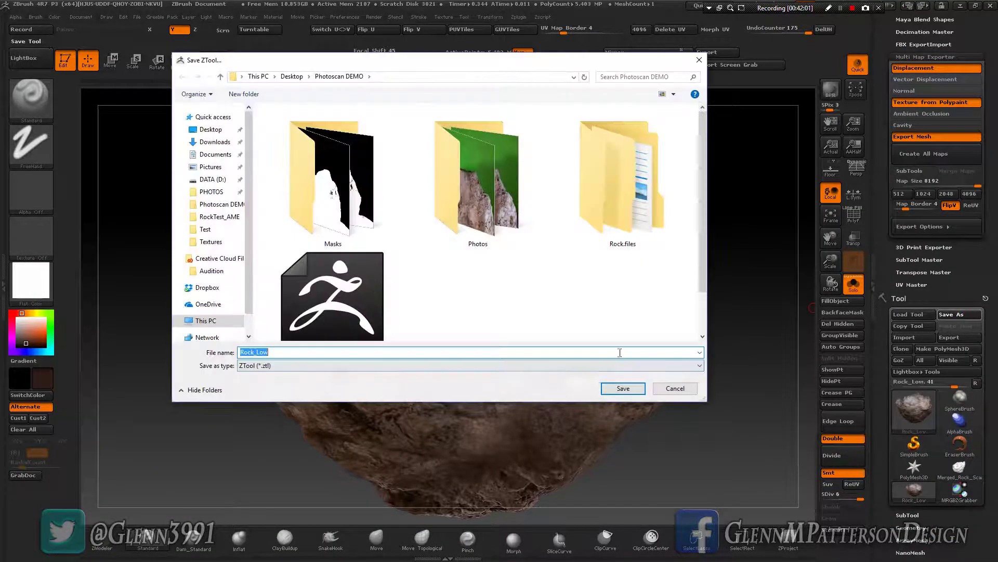
pyautogui.click(621, 388)
pyautogui.click(529, 288)
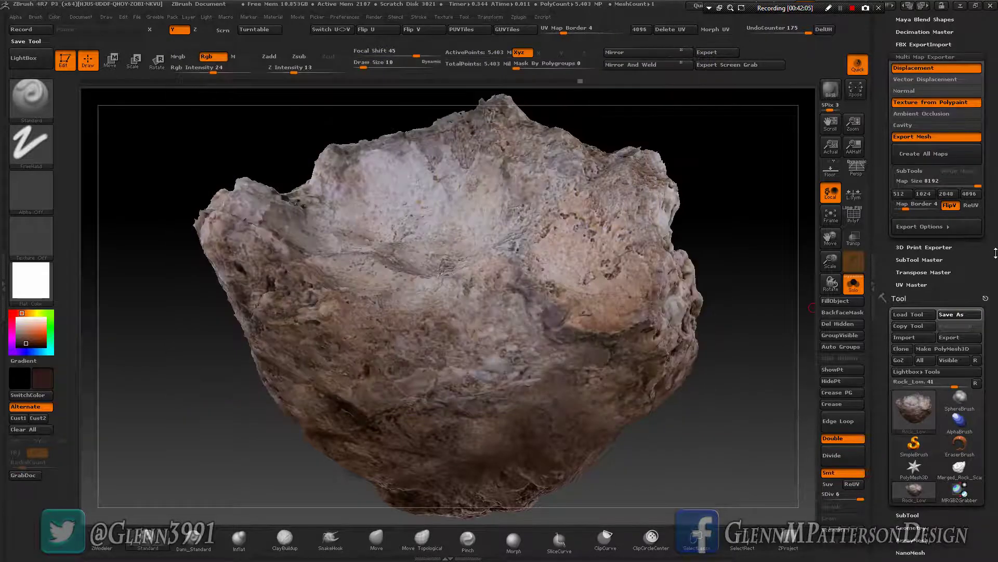
# - Review the displacement map and mesh export options of the Multi Map Exporter
pyautogui.scroll(3, 996, 286)
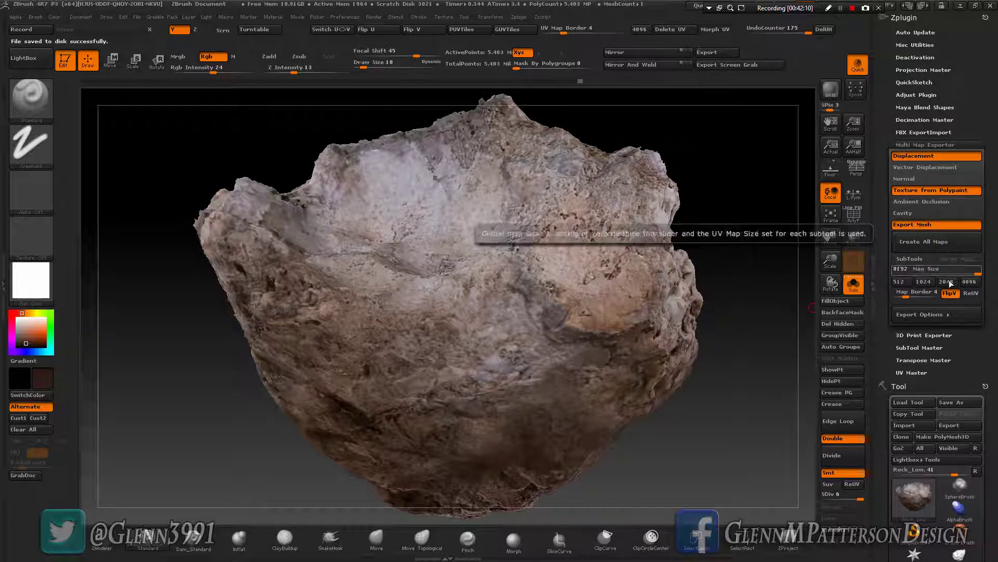
pyautogui.click(931, 314)
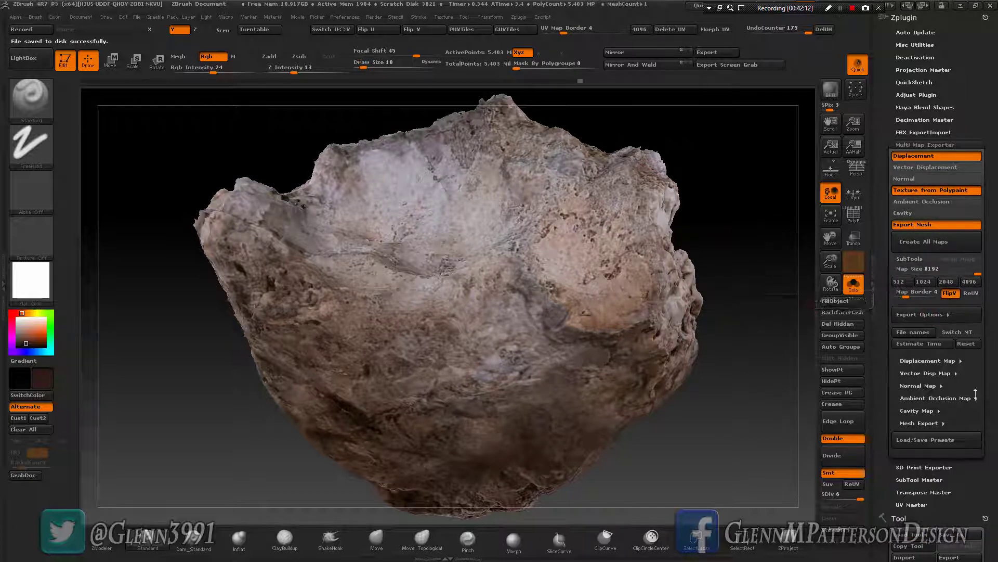
pyautogui.click(914, 360)
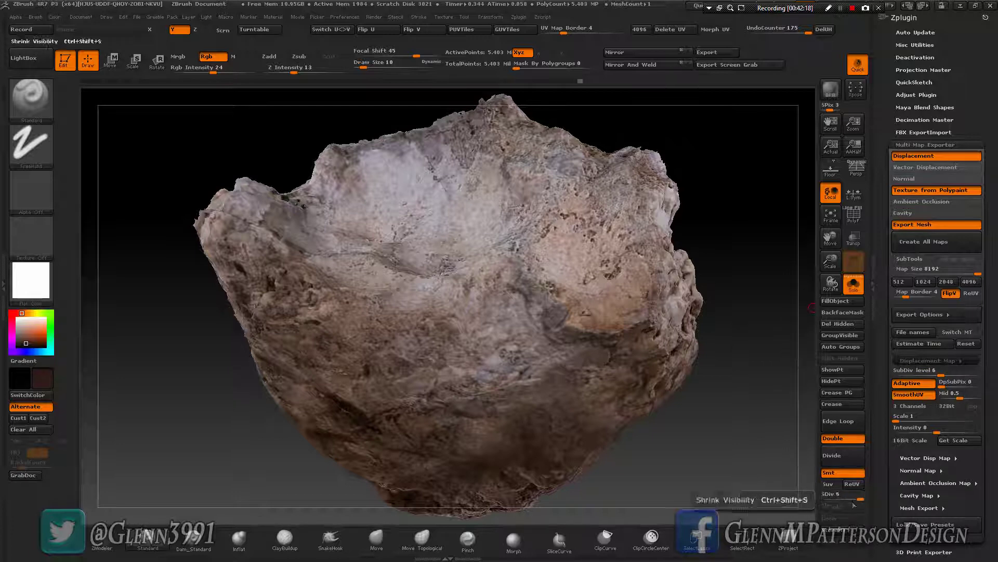
pyautogui.click(921, 508)
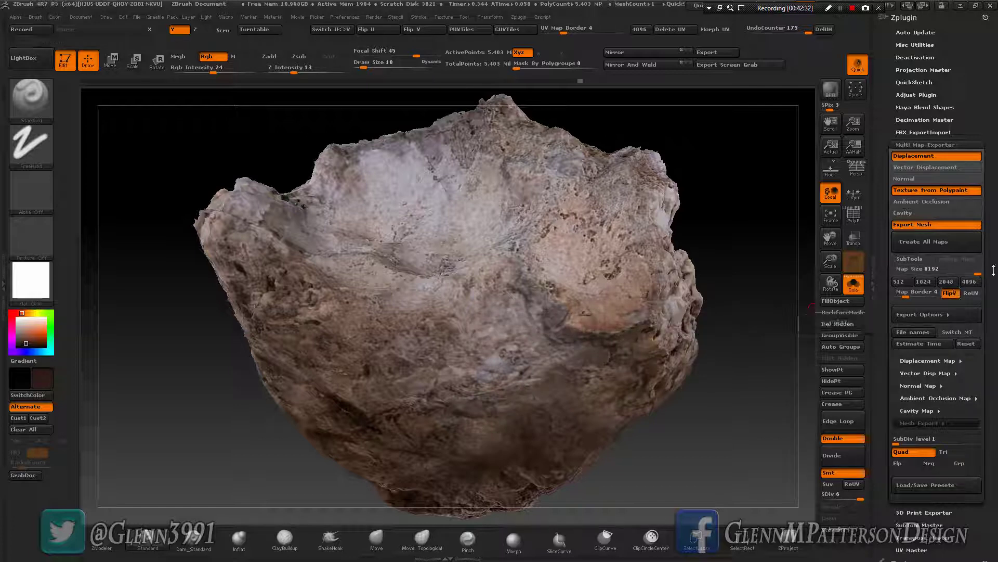
pyautogui.scroll(-3, 994, 271)
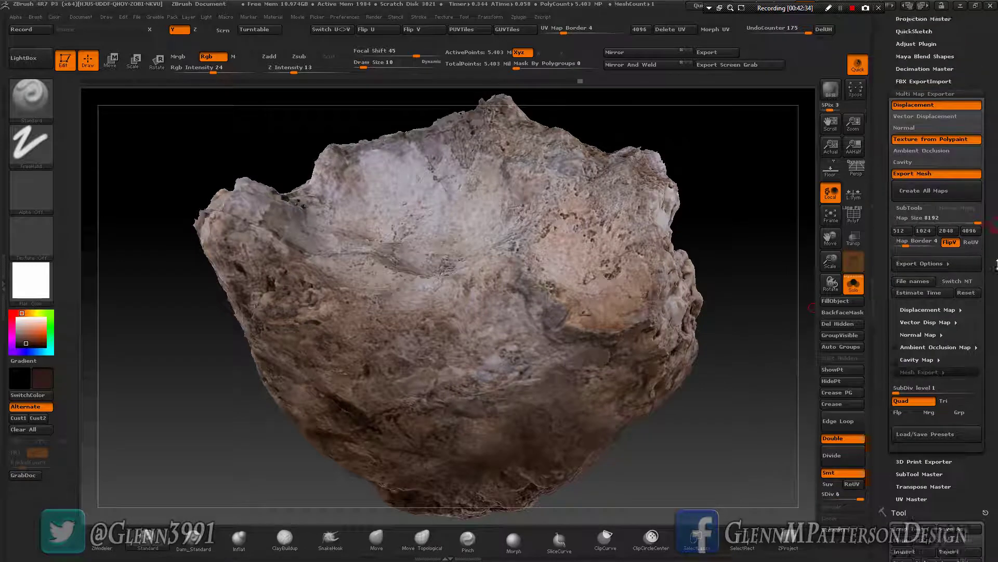
pyautogui.scroll(3, 995, 265)
# - Create and export all maps as TIF with the name Rock_Low into a new Textures folder inside Photoscan DEMO
pyautogui.click(922, 242)
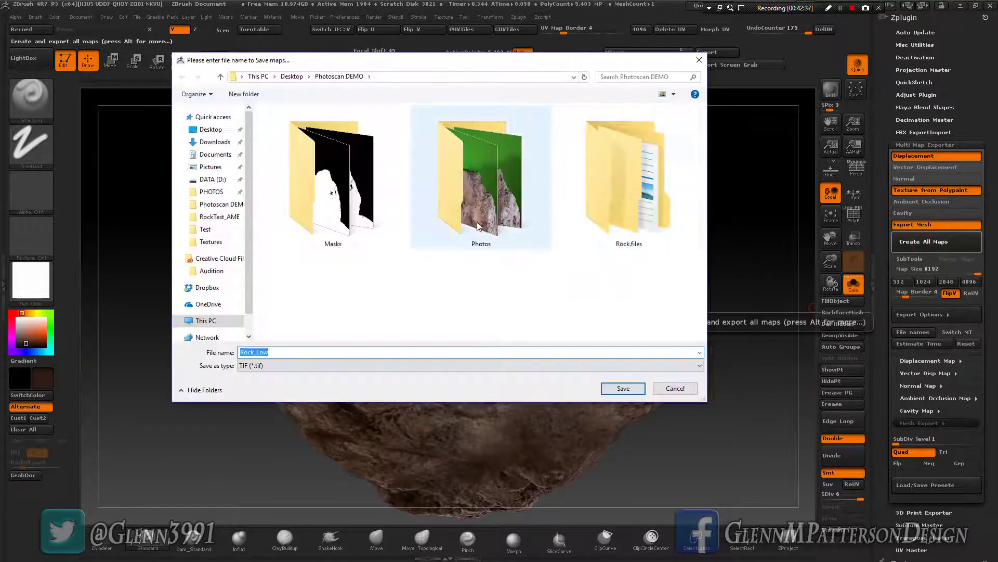
pyautogui.click(244, 93)
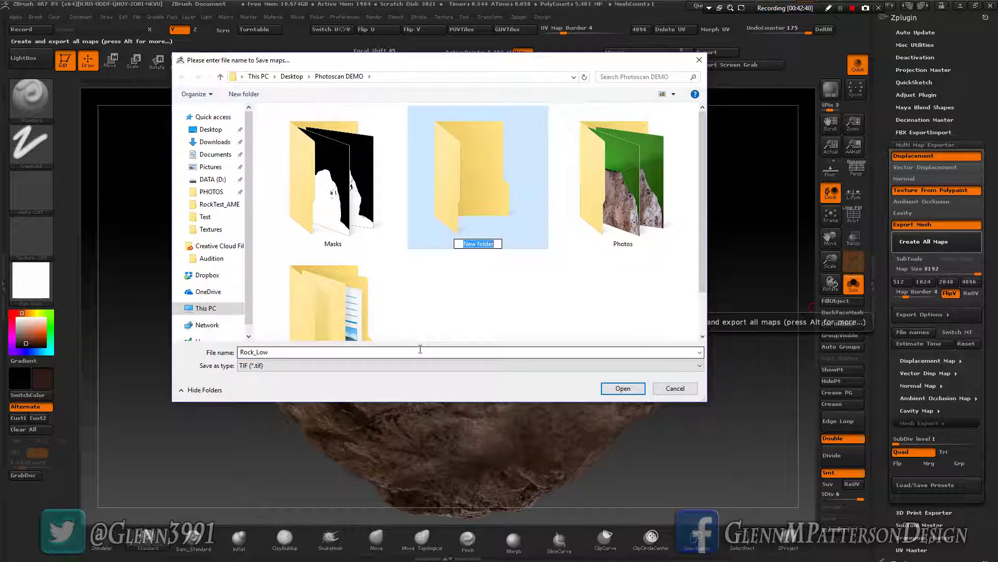
pyautogui.write('Textures')
pyautogui.press('Return')
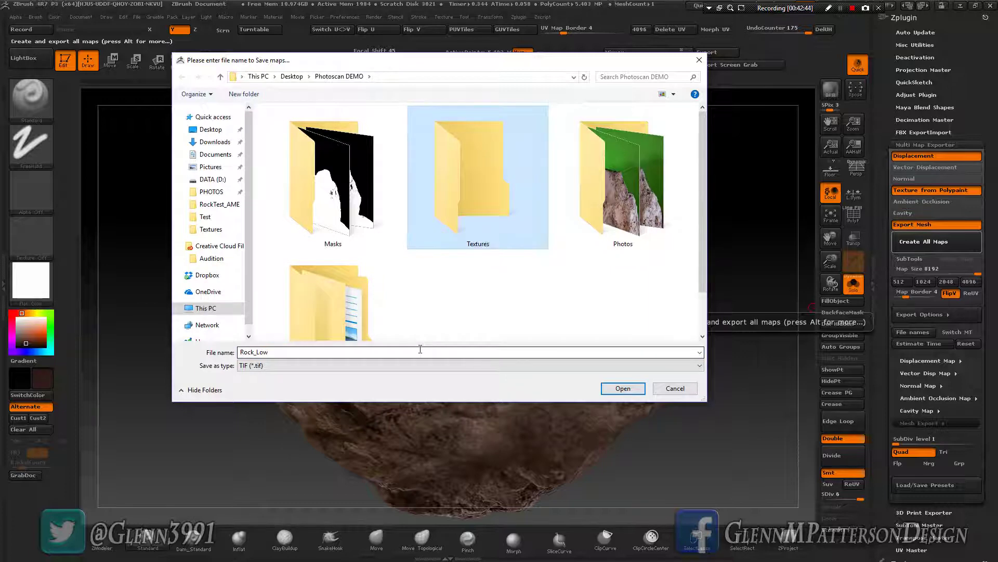
pyautogui.press('Return')
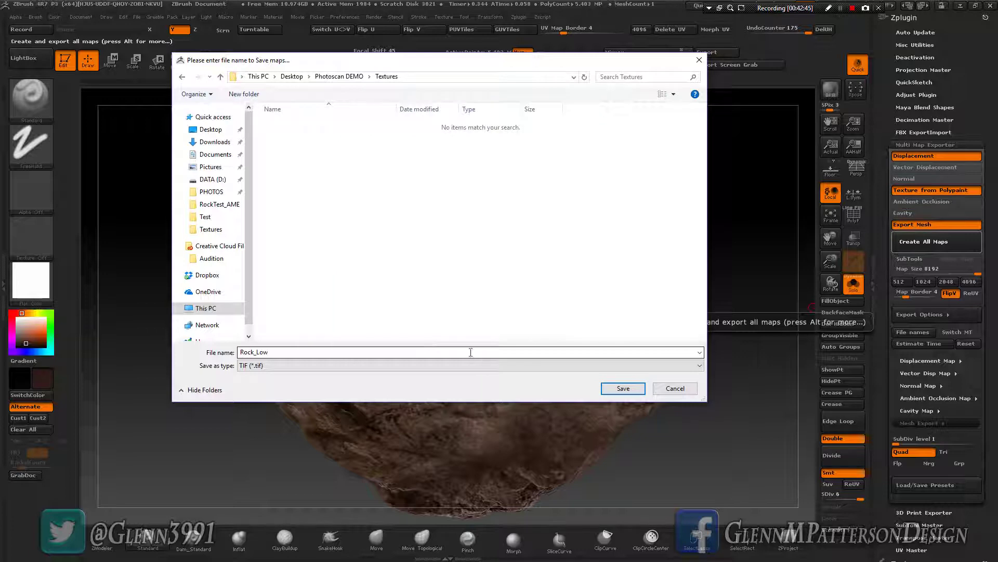
pyautogui.click(620, 389)
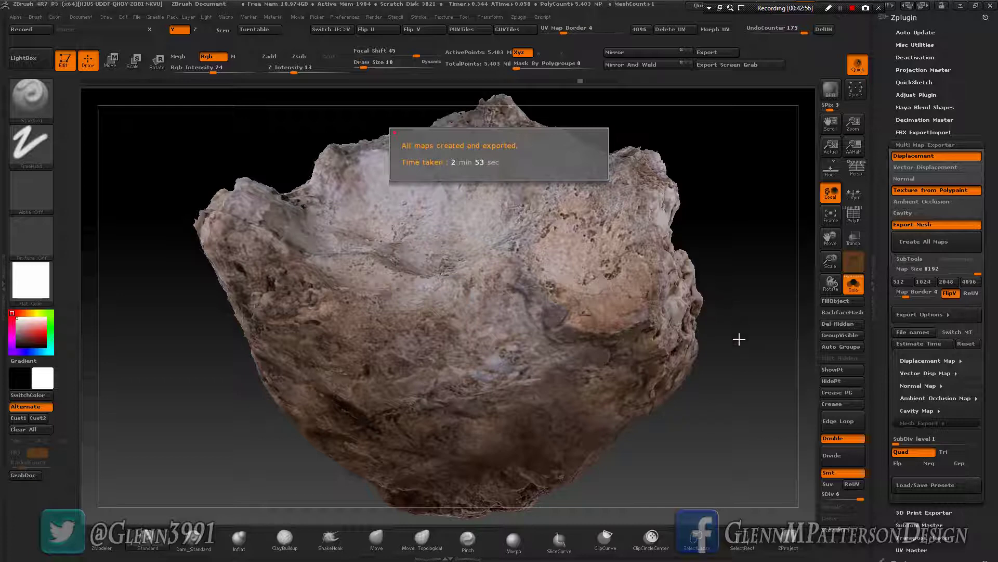
pyautogui.press('c')
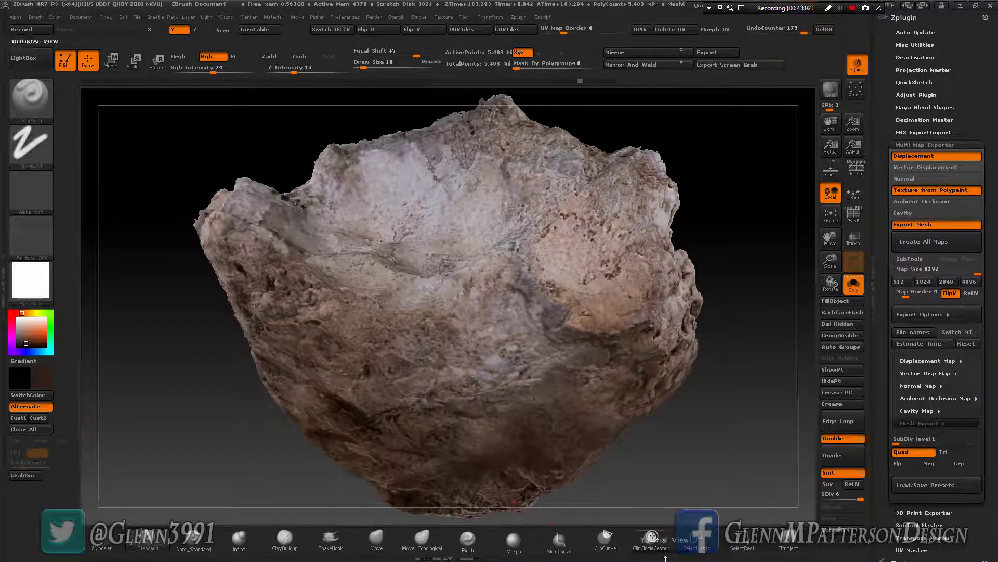
# - Switch to File Explorer, find the exported Rock_Low files in the Textures folder and view the displacement and texture maps
pyautogui.press('super')
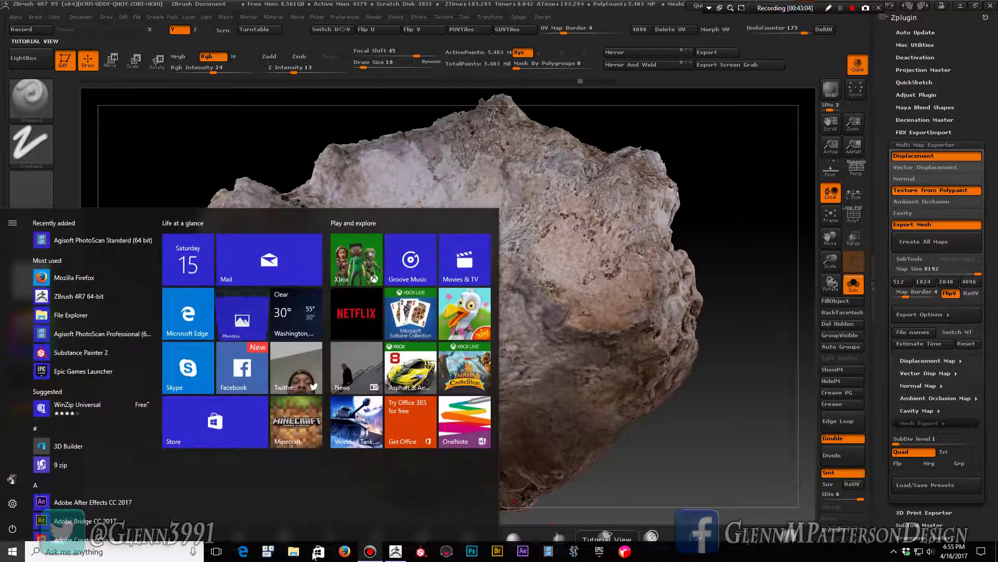
pyautogui.click(294, 551)
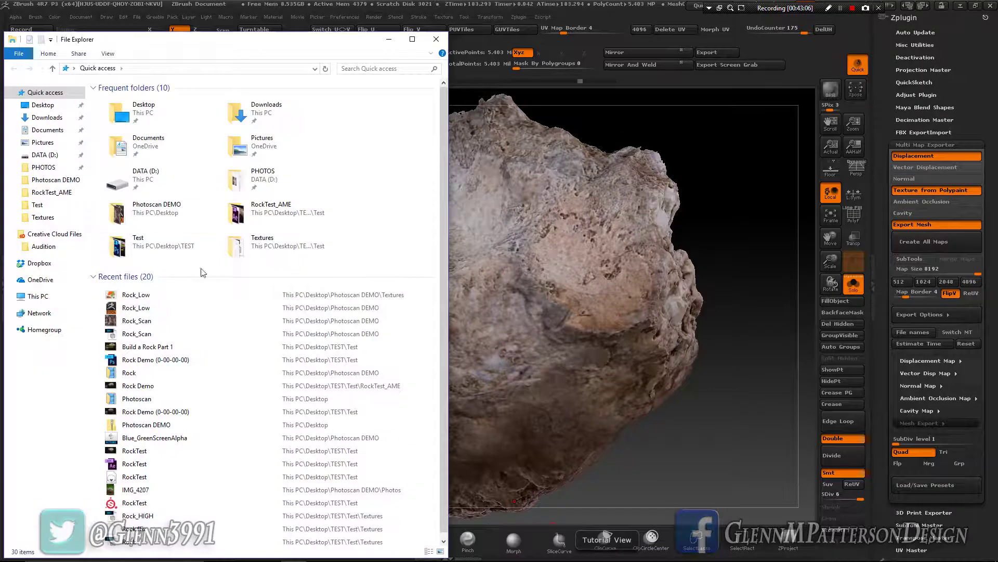
pyautogui.rightClick(192, 294)
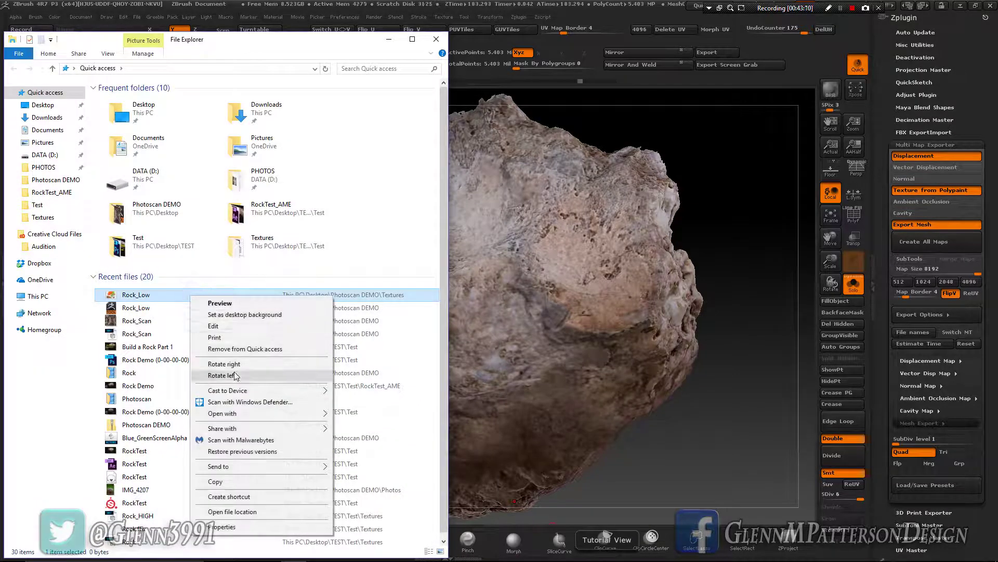
pyautogui.click(249, 512)
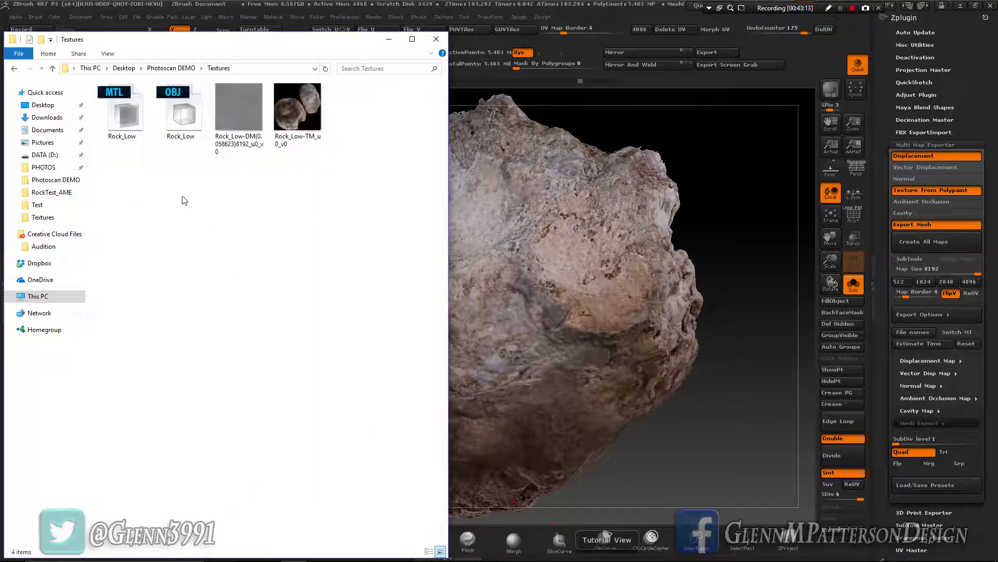
pyautogui.click(249, 113)
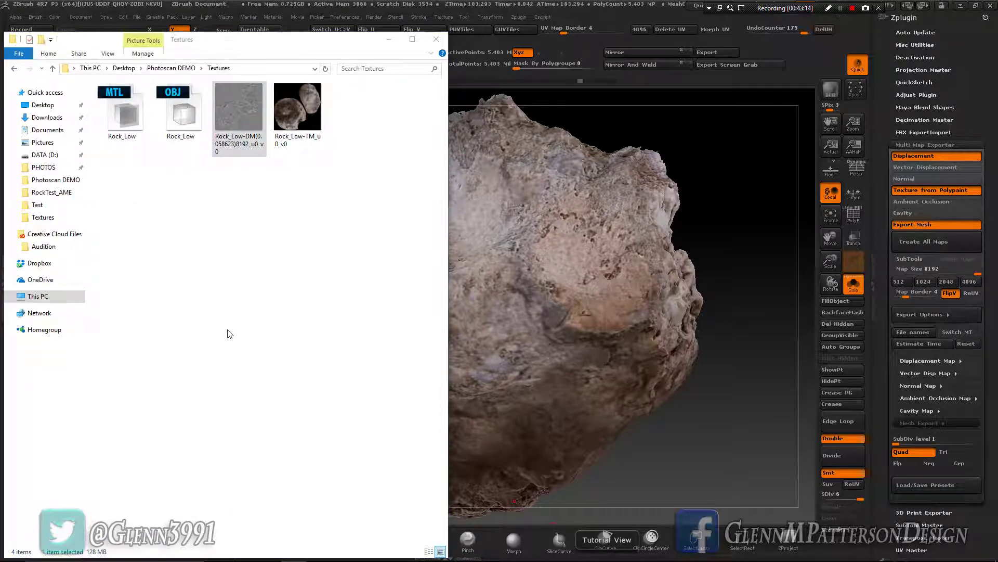
pyautogui.press('Return')
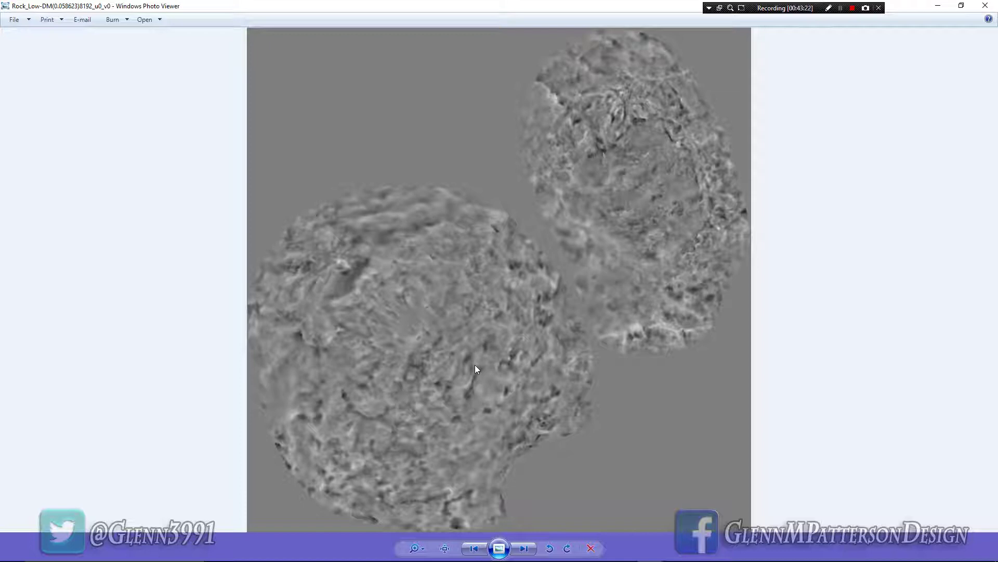
pyautogui.press('Right')
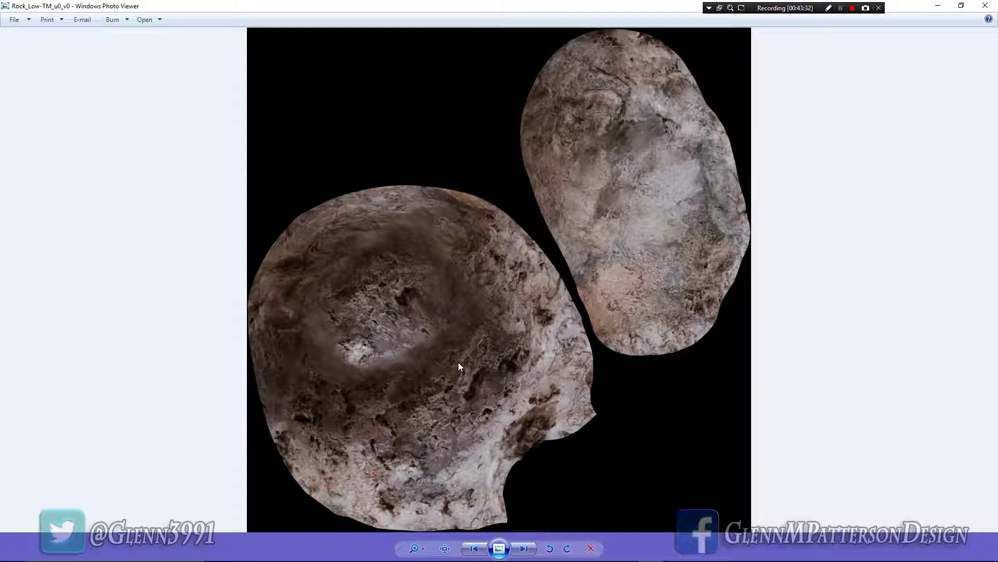
pyautogui.click(985, 6)
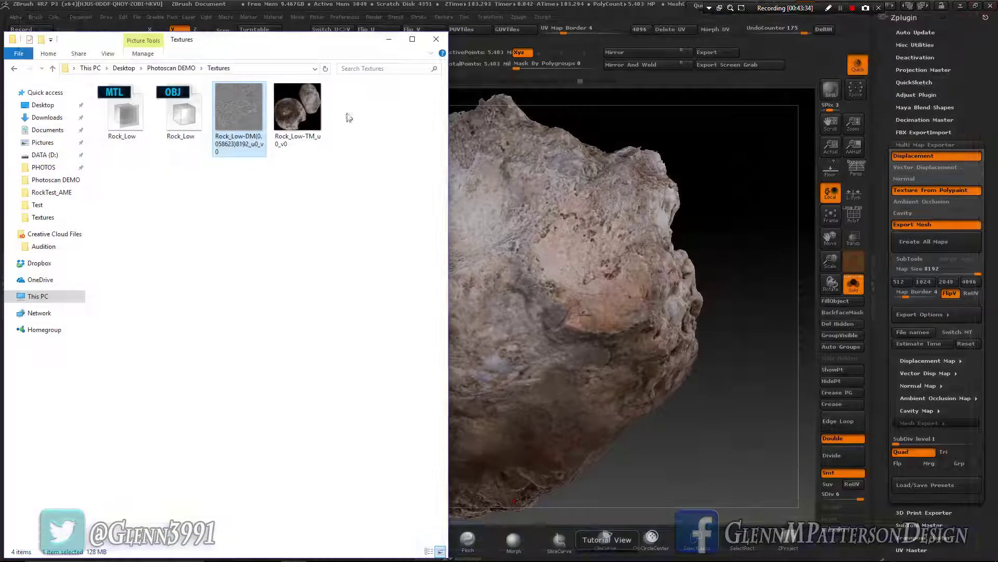
pyautogui.click(435, 40)
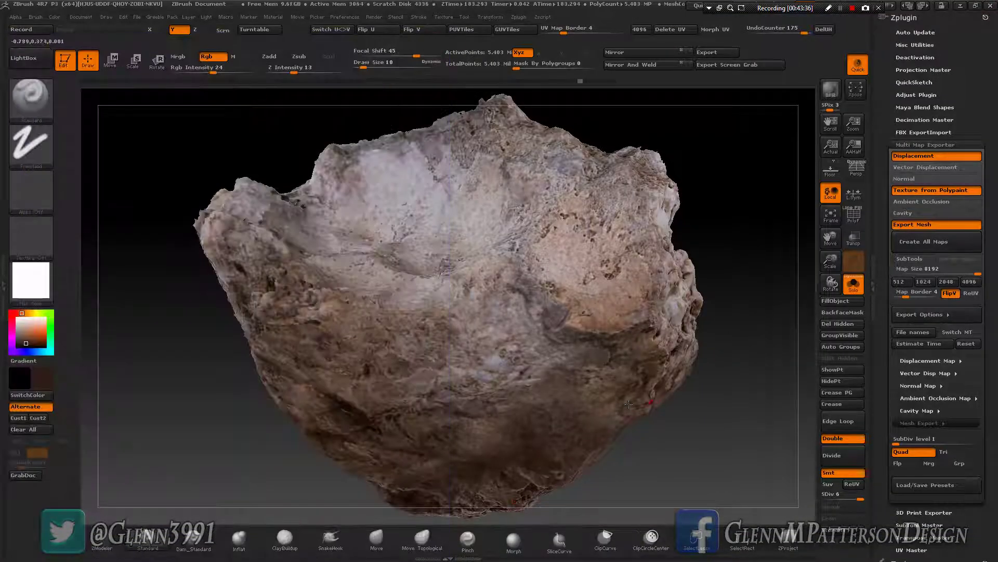
# - Switch to the PolyMesh3D star tool and change its material to MatCap Gray
pyautogui.moveTo(996, 450); pyautogui.dragTo(996, 329)
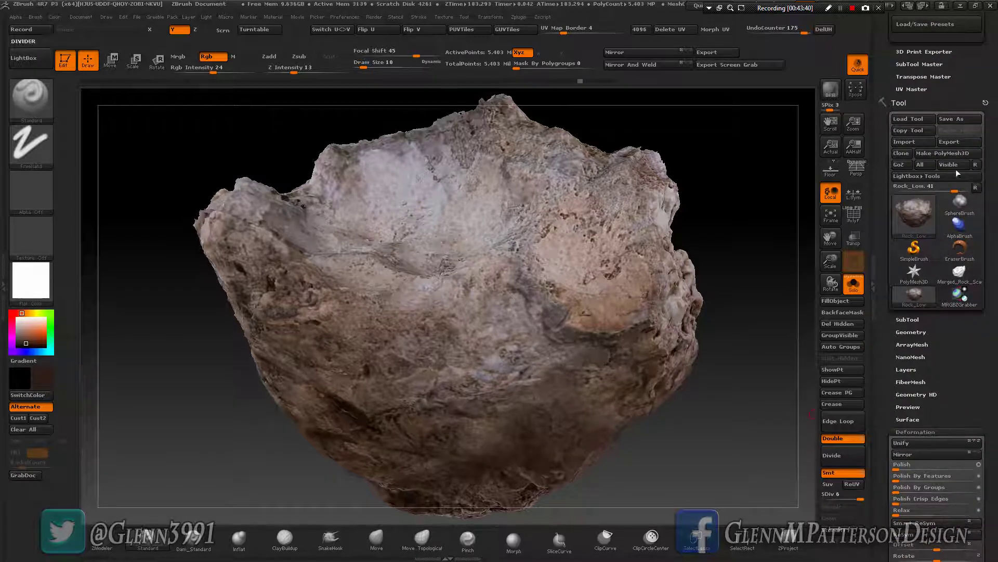
pyautogui.moveTo(913, 214)
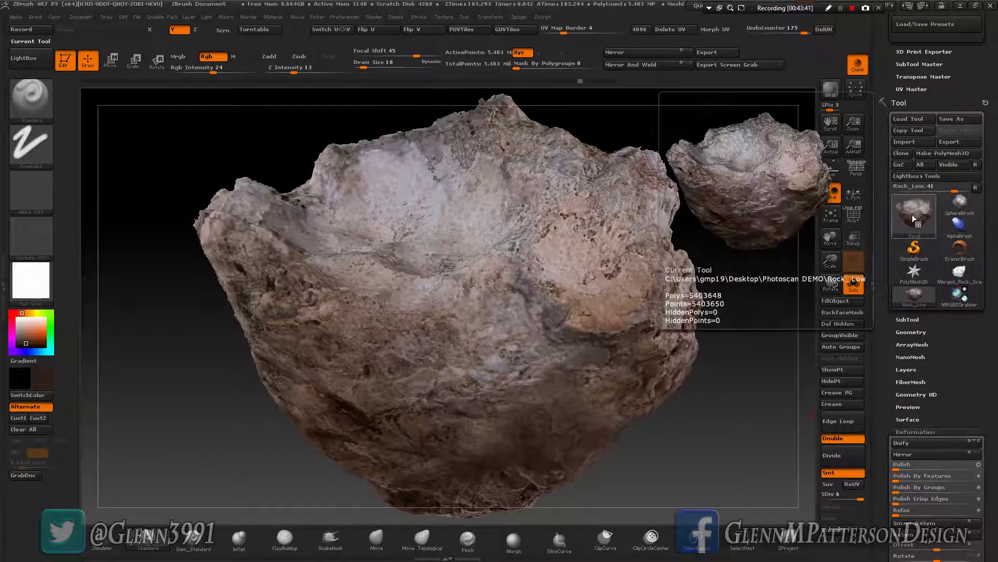
pyautogui.click(914, 271)
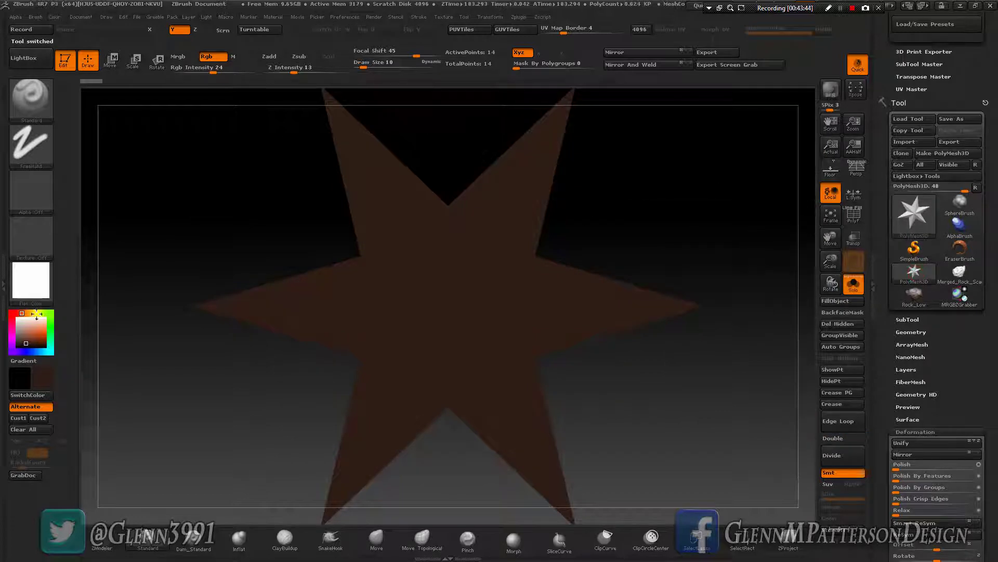
pyautogui.click(31, 281)
pyautogui.click(503, 335)
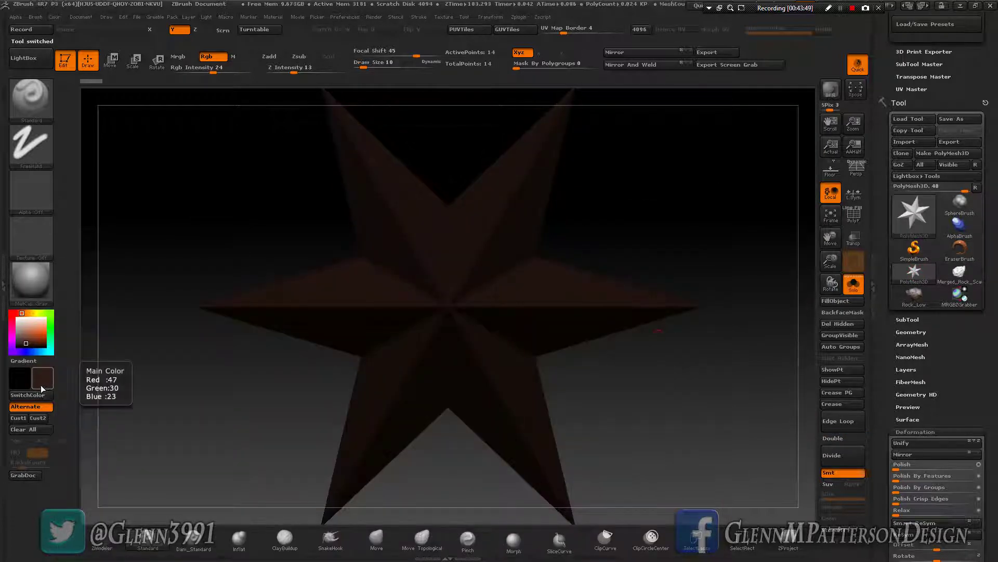
# - Set the main color to white and fill the star object with it
pyautogui.click(43, 388)
pyautogui.click(58, 367)
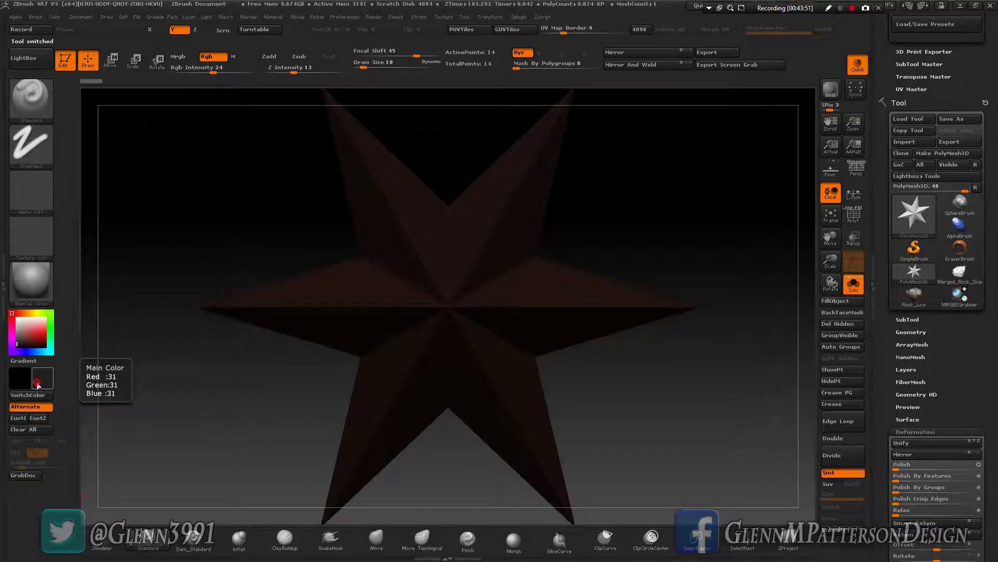
pyautogui.click(15, 314)
pyautogui.click(20, 305)
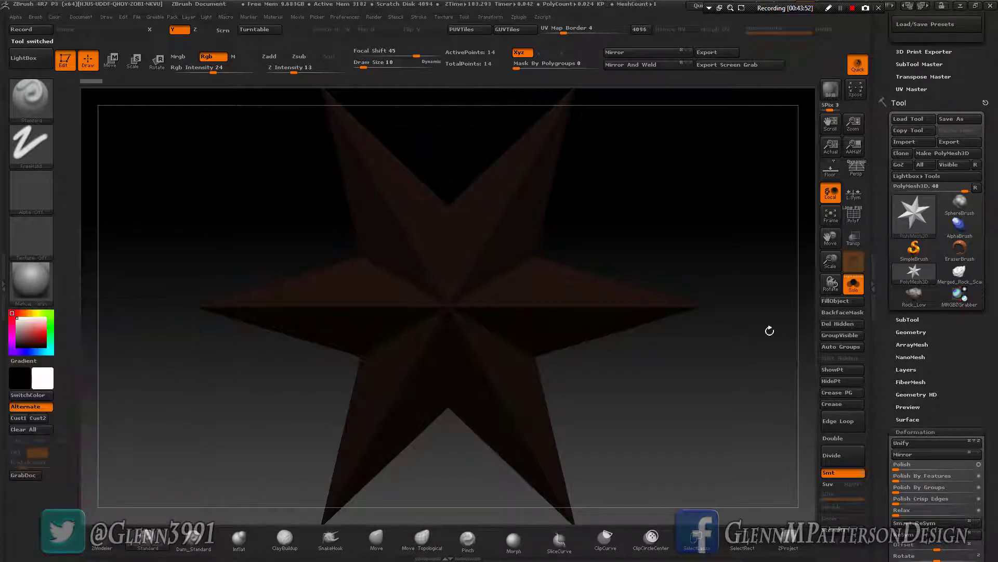
pyautogui.click(836, 300)
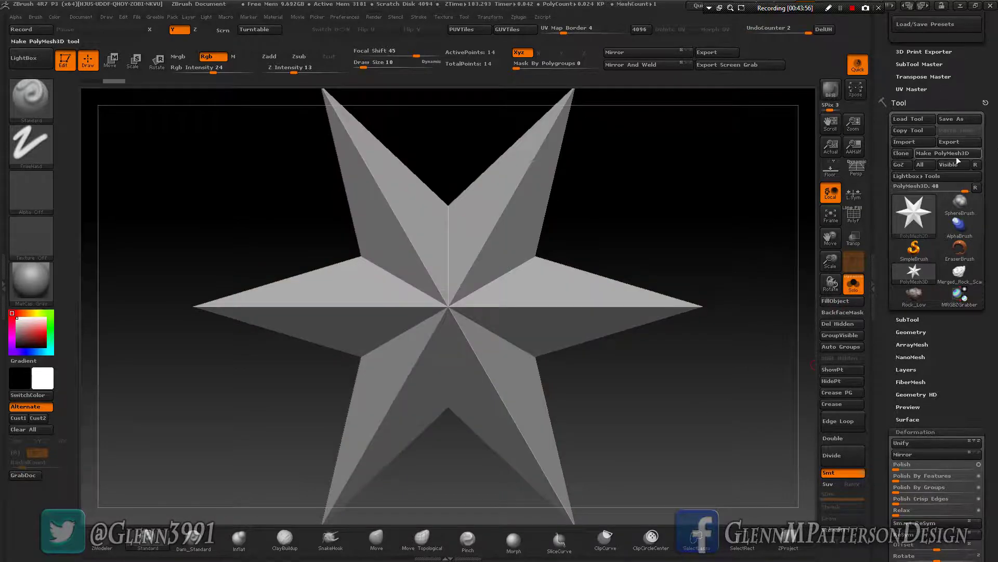
# - Import the exported Rock_Low OBJ into the star tool and export it as the FBX file Rock_Low in the Textures folder
pyautogui.click(919, 143)
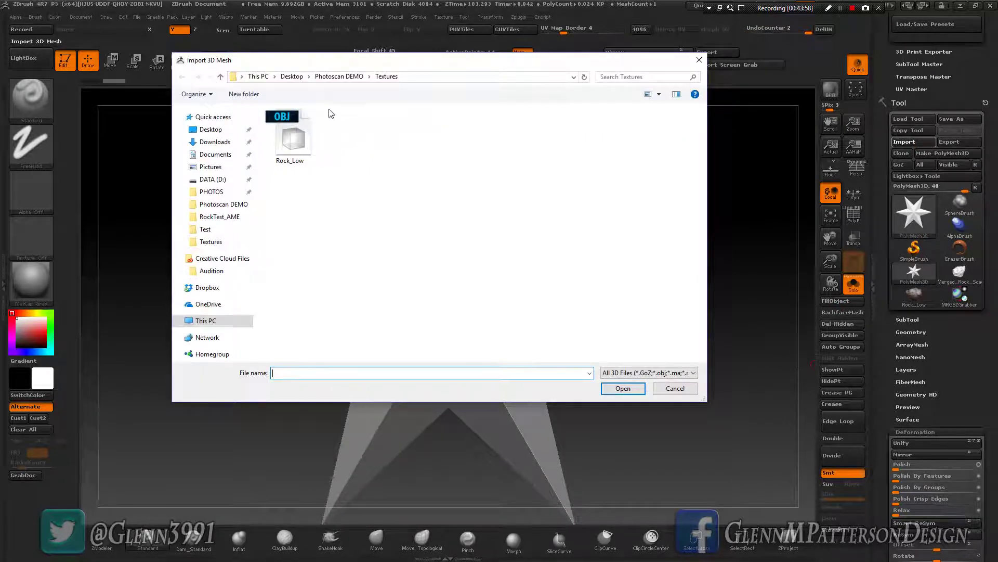
pyautogui.doubleClick(292, 140)
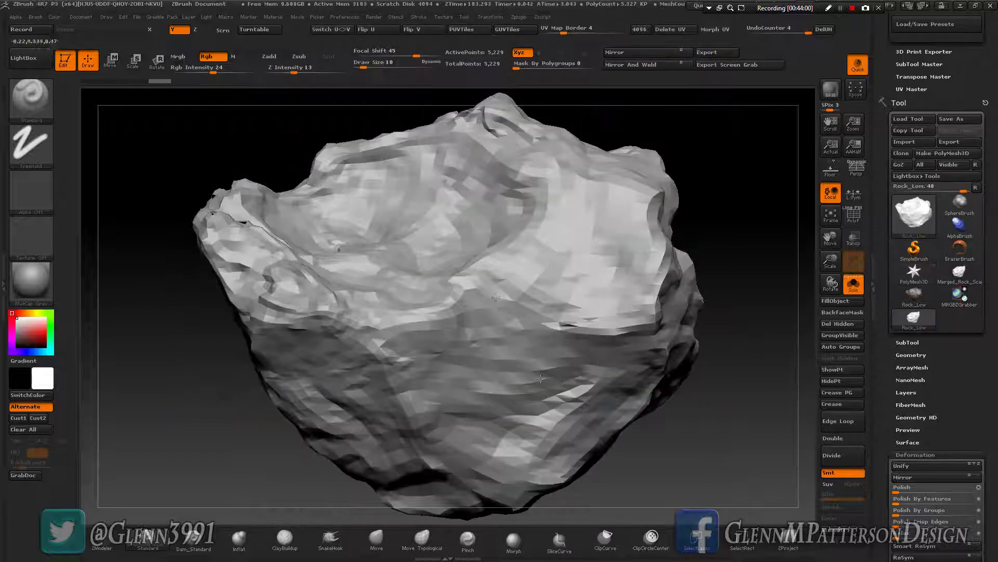
pyautogui.scroll(8, 963, 425)
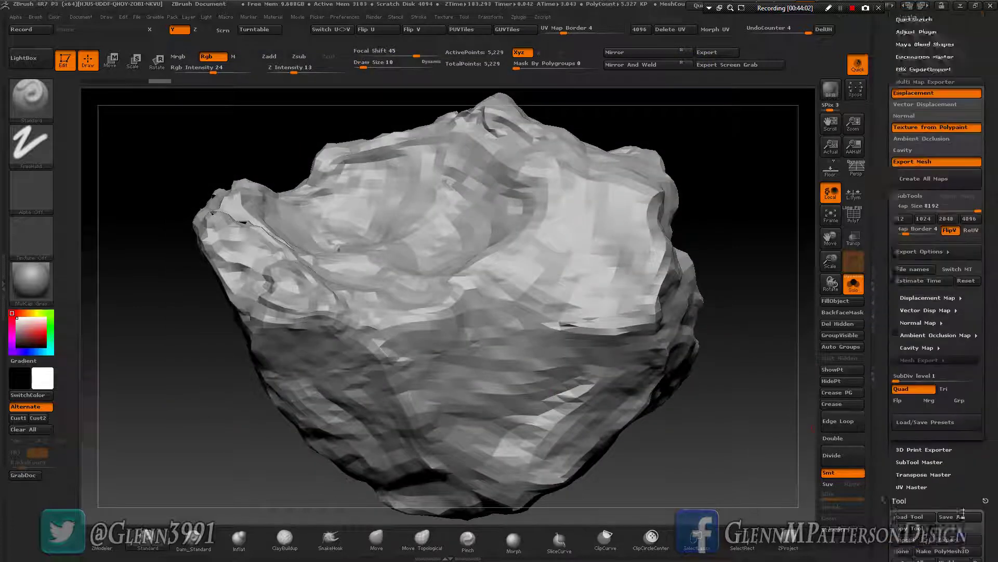
pyautogui.click(925, 133)
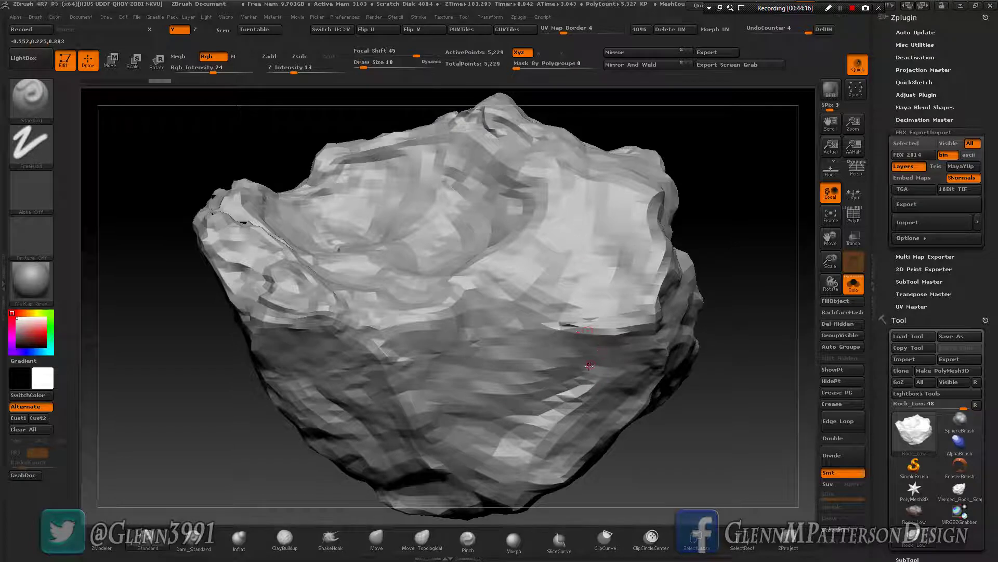
pyautogui.moveTo(571, 388)
pyautogui.mouseDown()
pyautogui.moveTo(536, 396)
pyautogui.moveTo(520, 385)
pyautogui.moveTo(551, 385)
pyautogui.mouseUp()
pyautogui.click(936, 204)
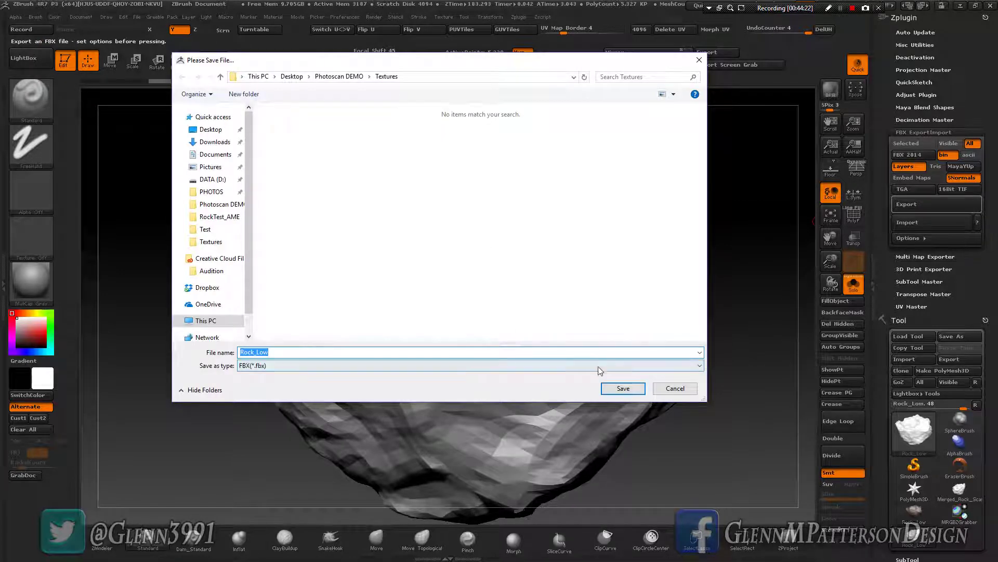
pyautogui.click(617, 386)
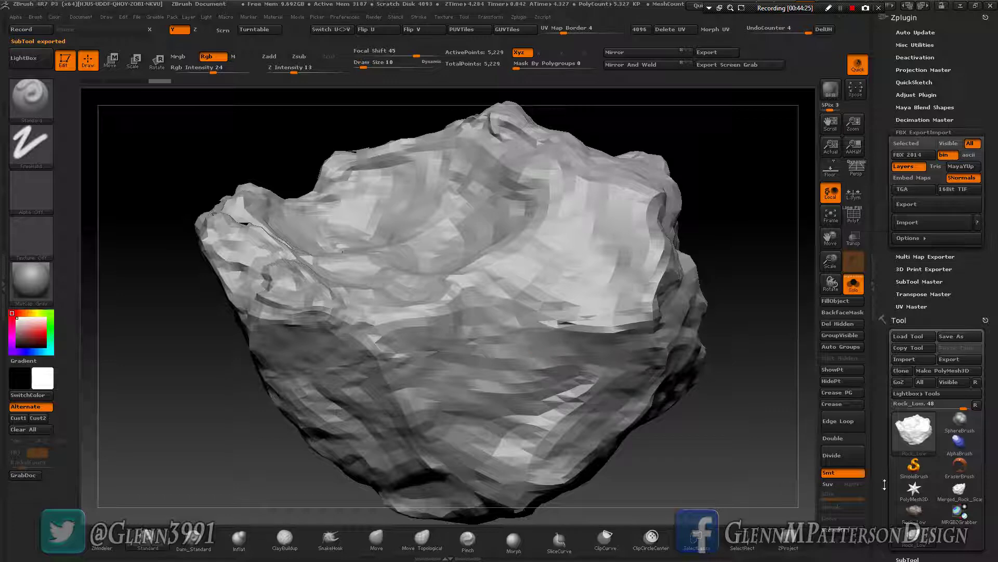
# - Switch back to the high-resolution polypainted Rock_Low tool and inspect its surface from several angles
pyautogui.click(919, 518)
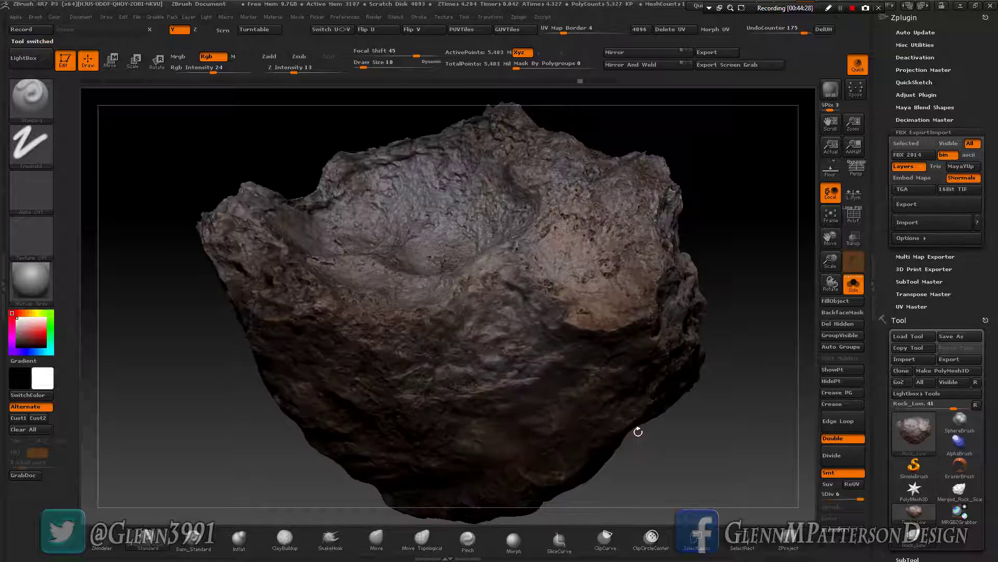
pyautogui.moveTo(639, 345); pyautogui.dragTo(646, 372)
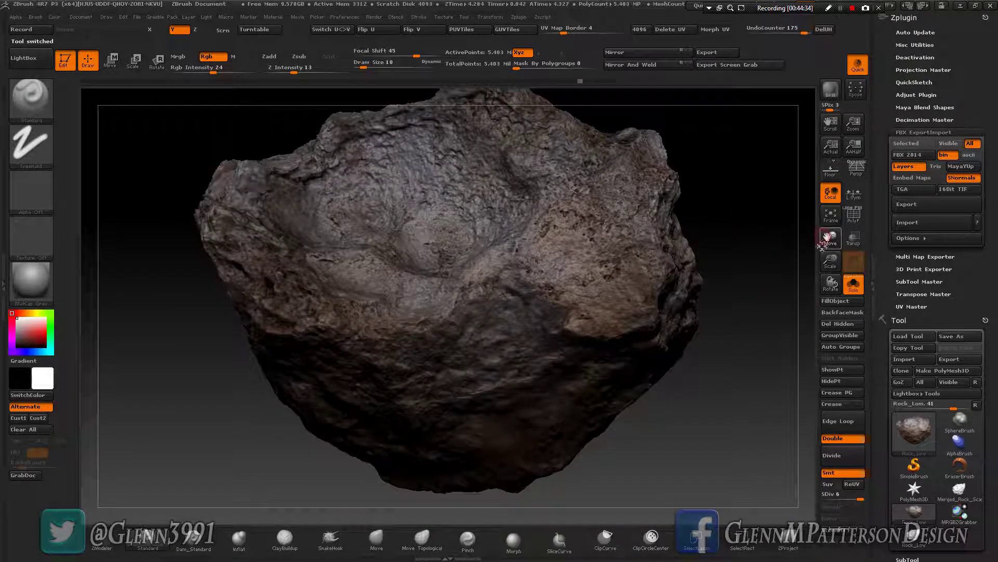
pyautogui.moveTo(820, 238); pyautogui.dragTo(580, 324)
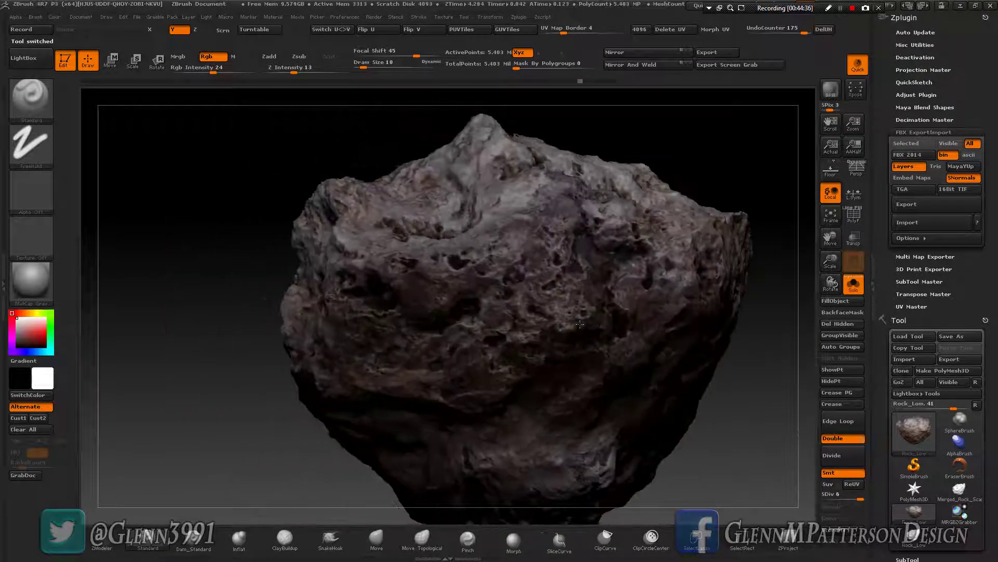
pyautogui.moveTo(478, 265); pyautogui.dragTo(528, 299)
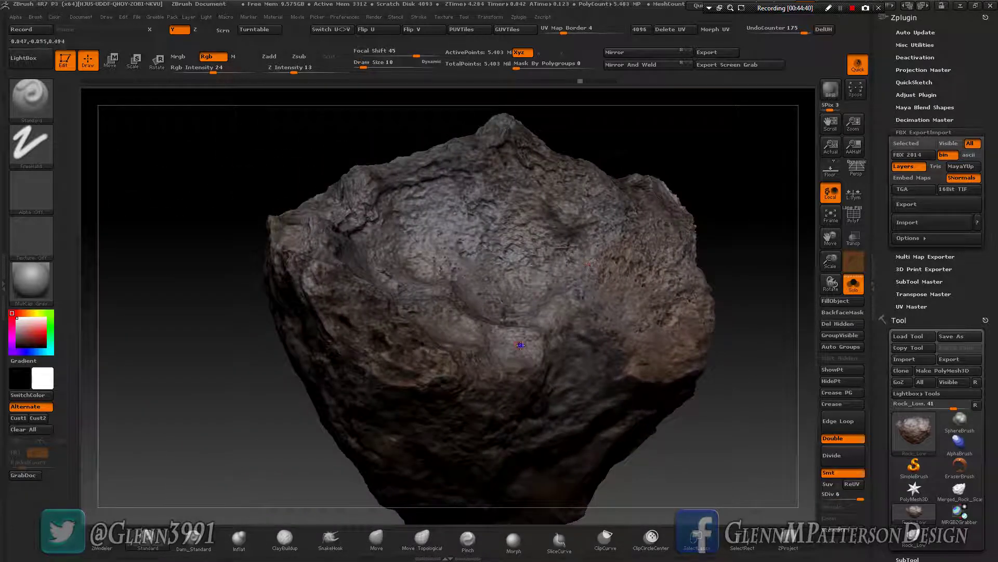
pyautogui.moveTo(520, 344); pyautogui.dragTo(510, 329)
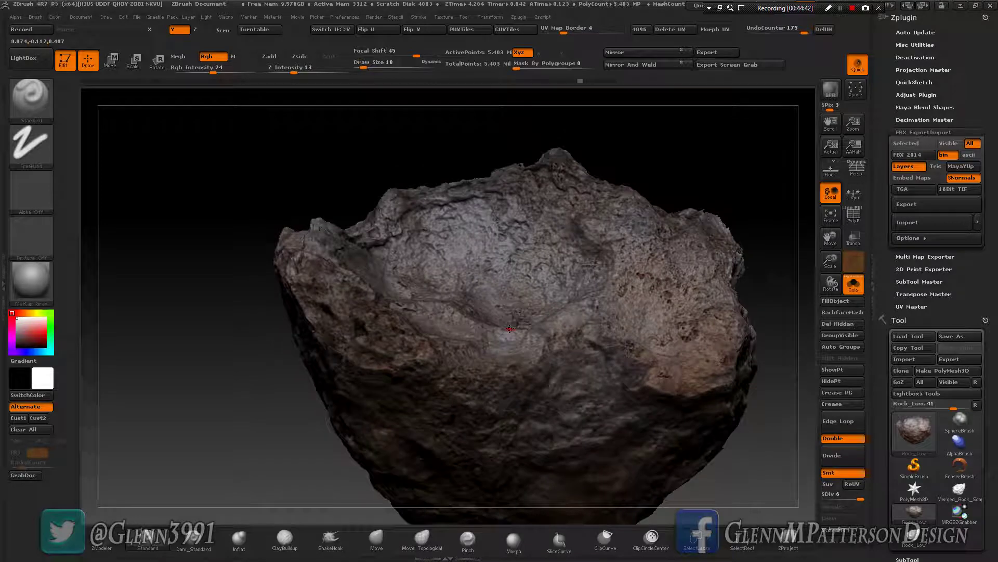